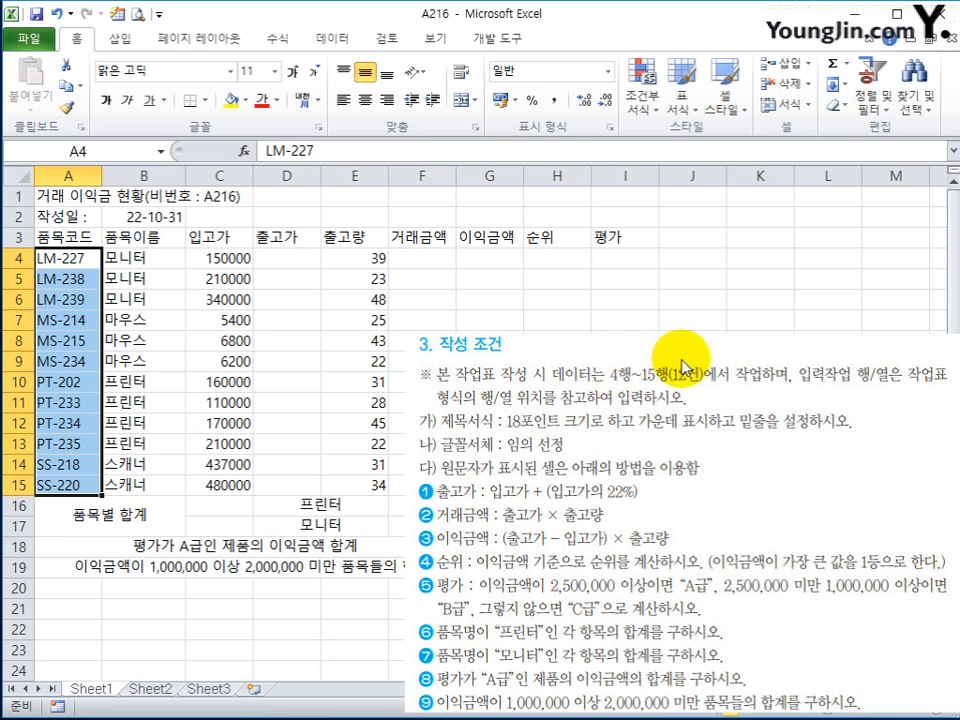
click(324, 464)
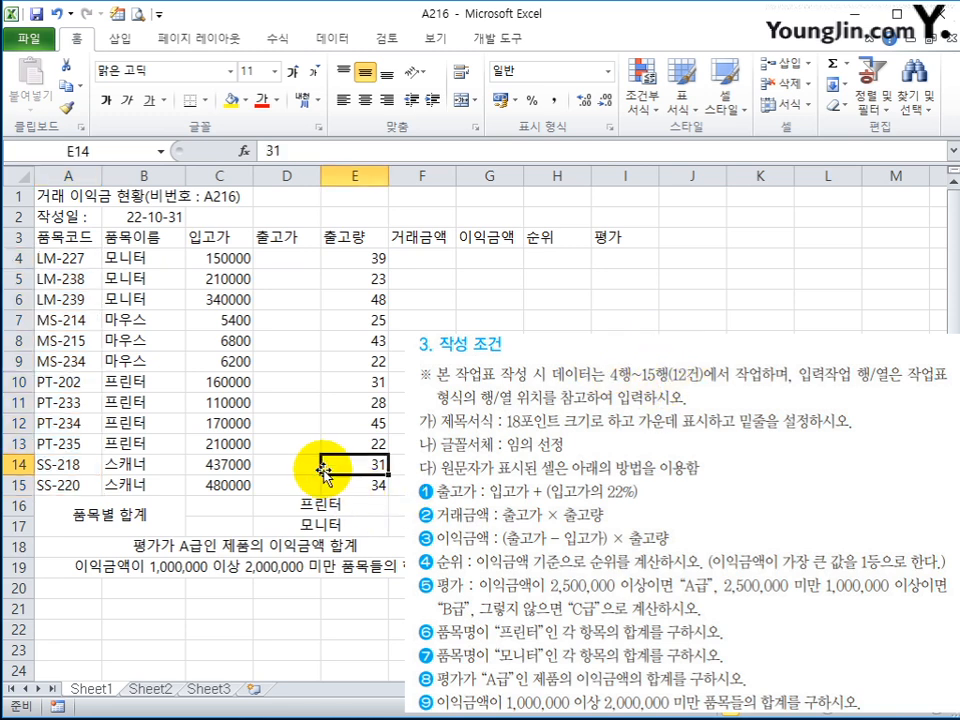
scroll(324, 497, down, 3)
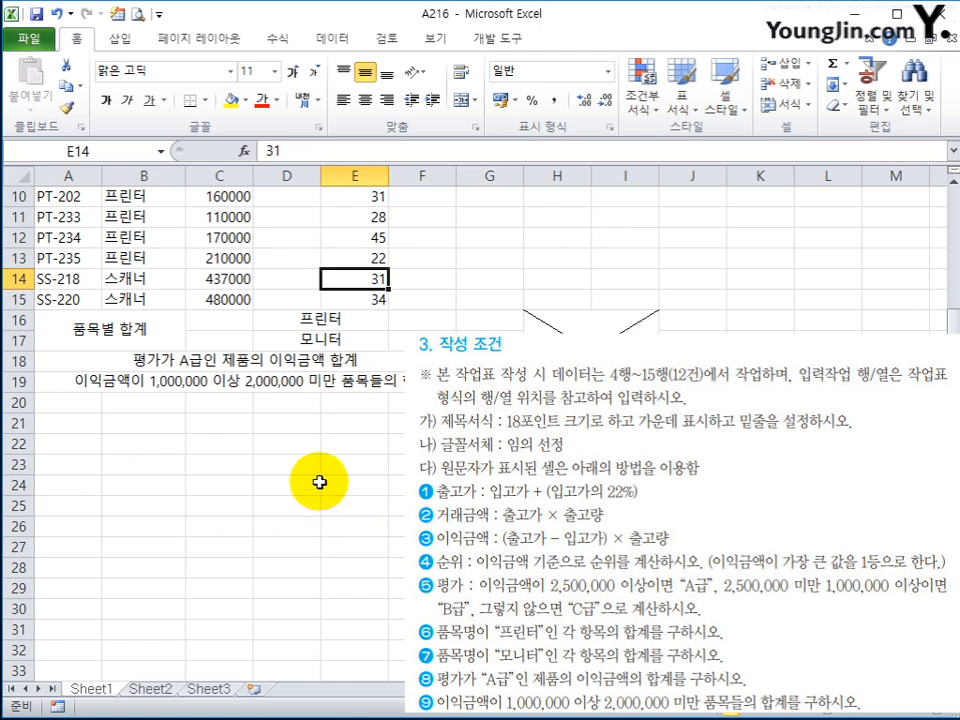
scroll(319, 482, up, 3)
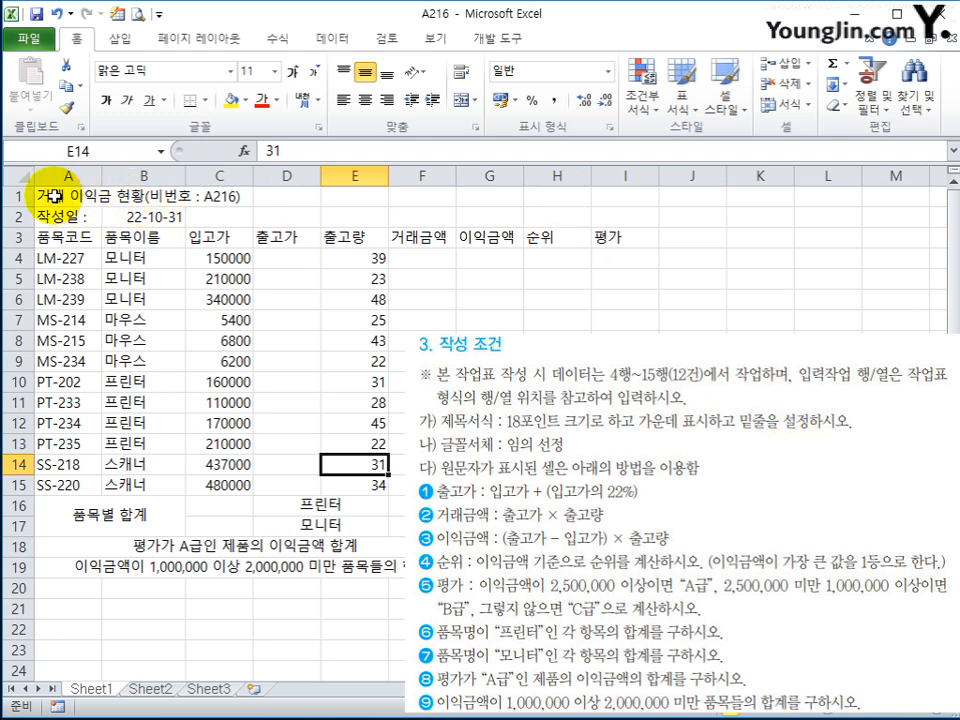
Merge and center the title in row 1 across A1:I1.
drag(40, 197, 610, 197)
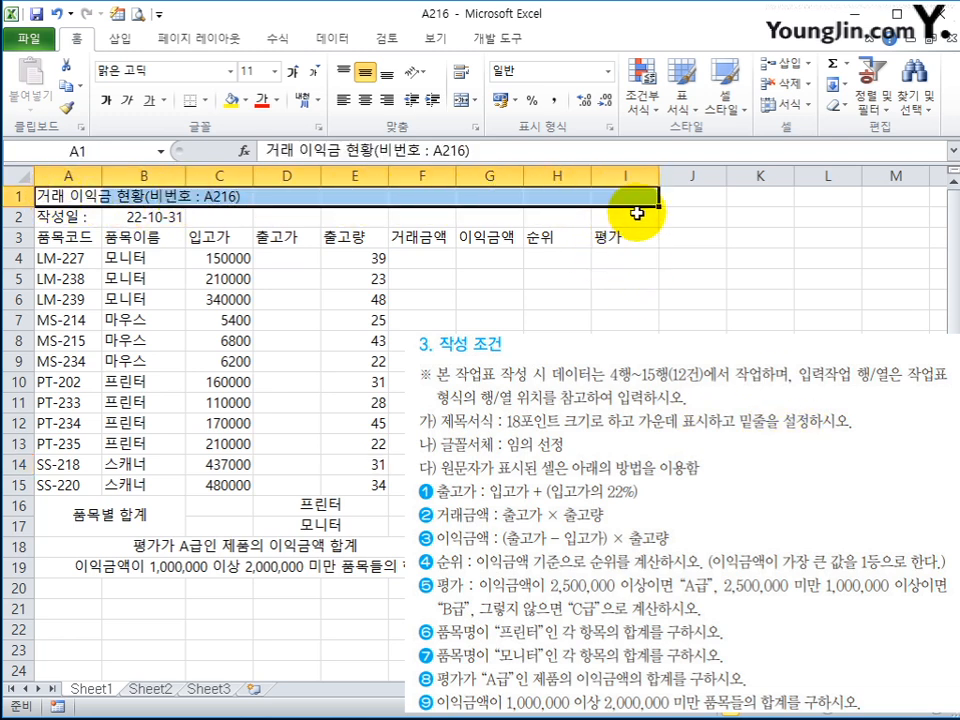
click(464, 102)
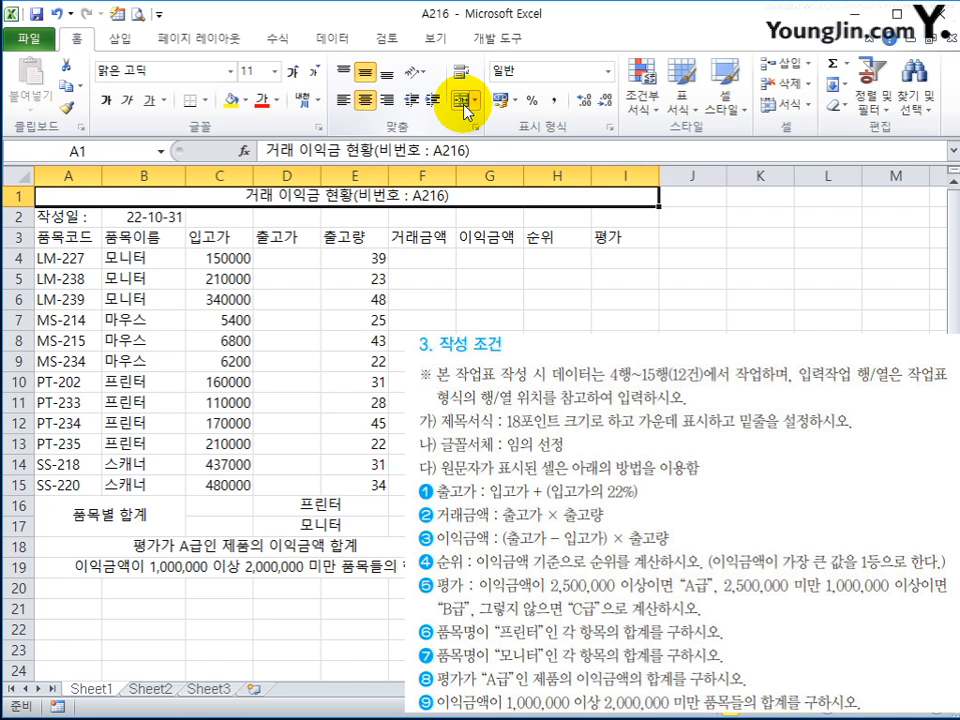
click(262, 73)
text(180)
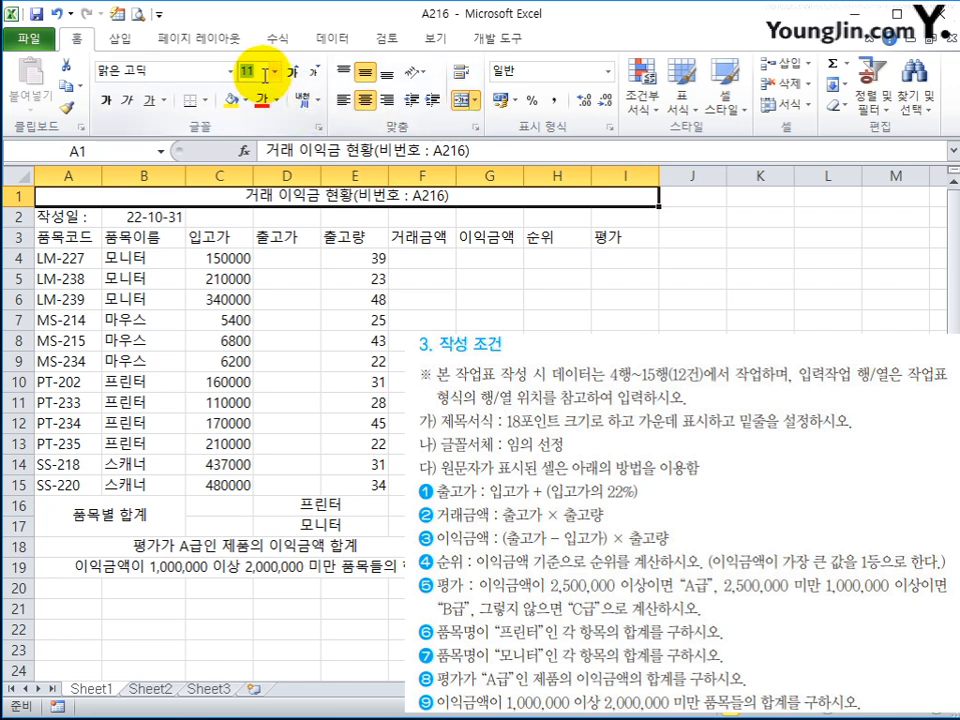
key(Return)
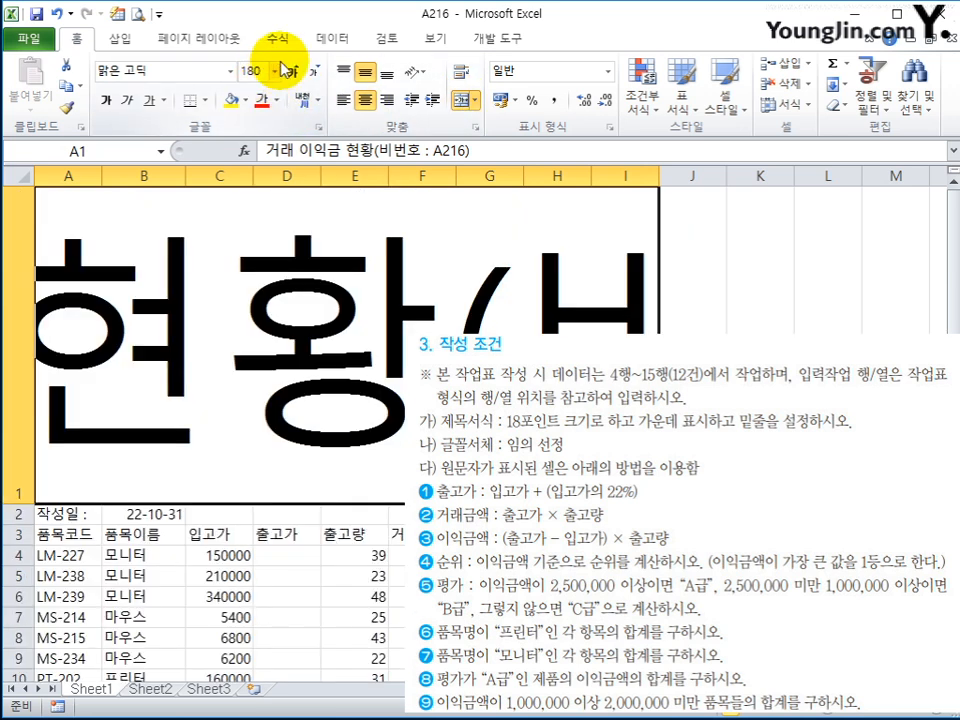
Set the merged title's font size to 18 and underline it.
click(252, 72)
text(18)
key(Return)
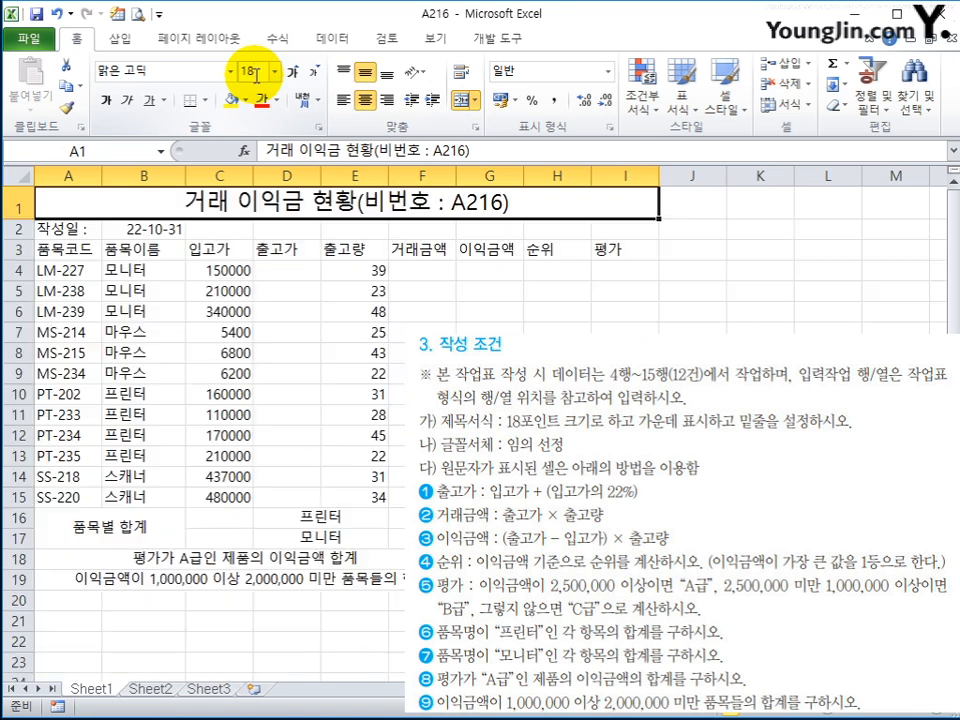
click(151, 101)
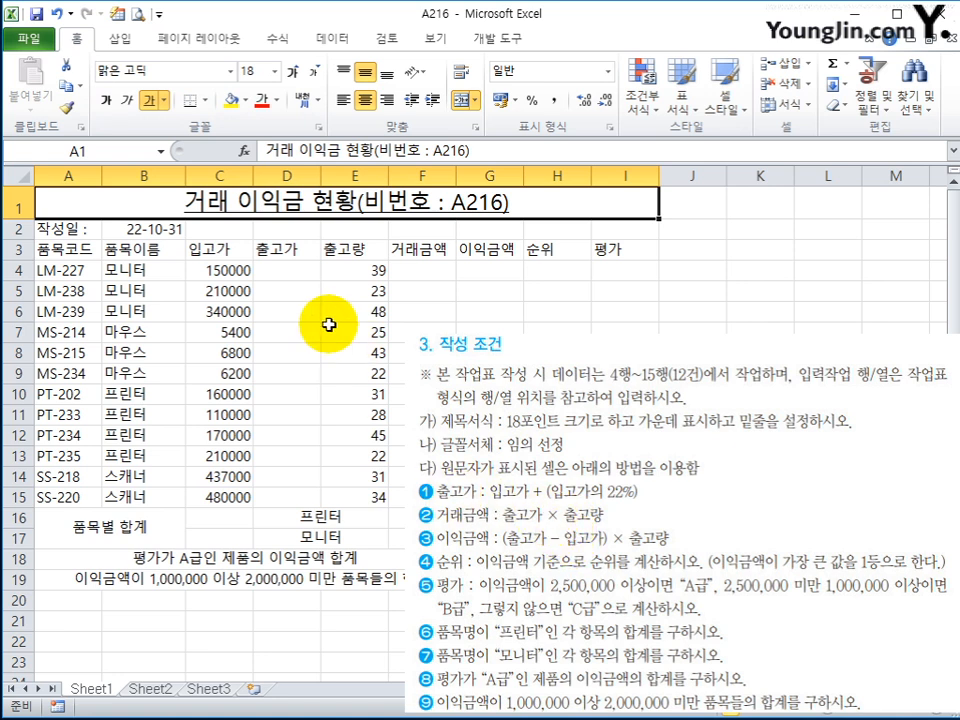
Calculate 출고가 in D4 with the formula =C4+(C4*22%) and fill it down through D15.
click(284, 258)
click(284, 264)
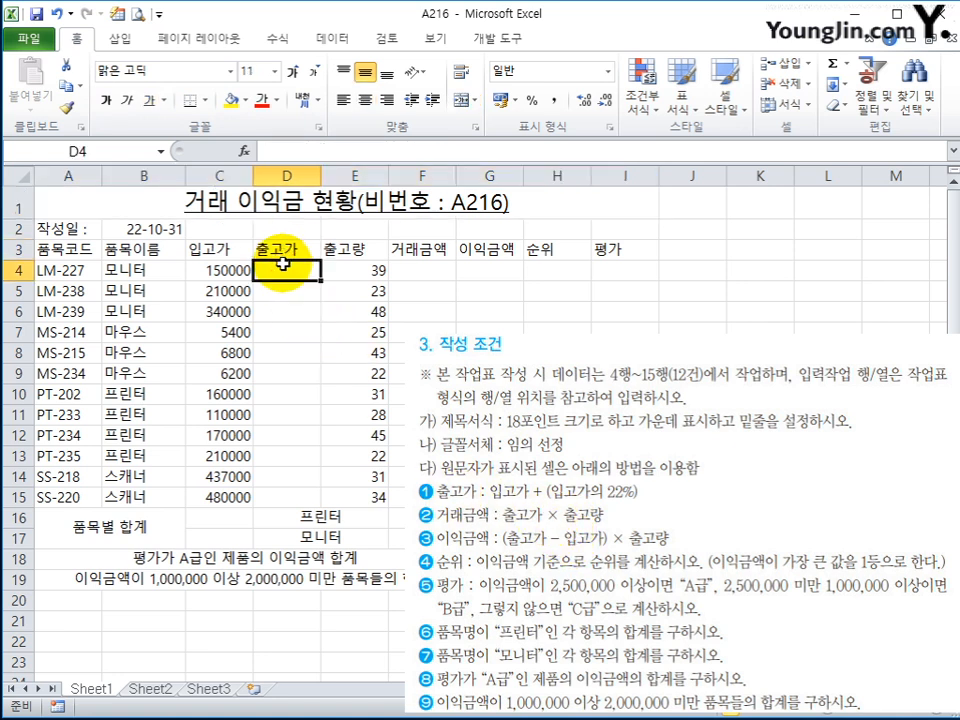
text(=)
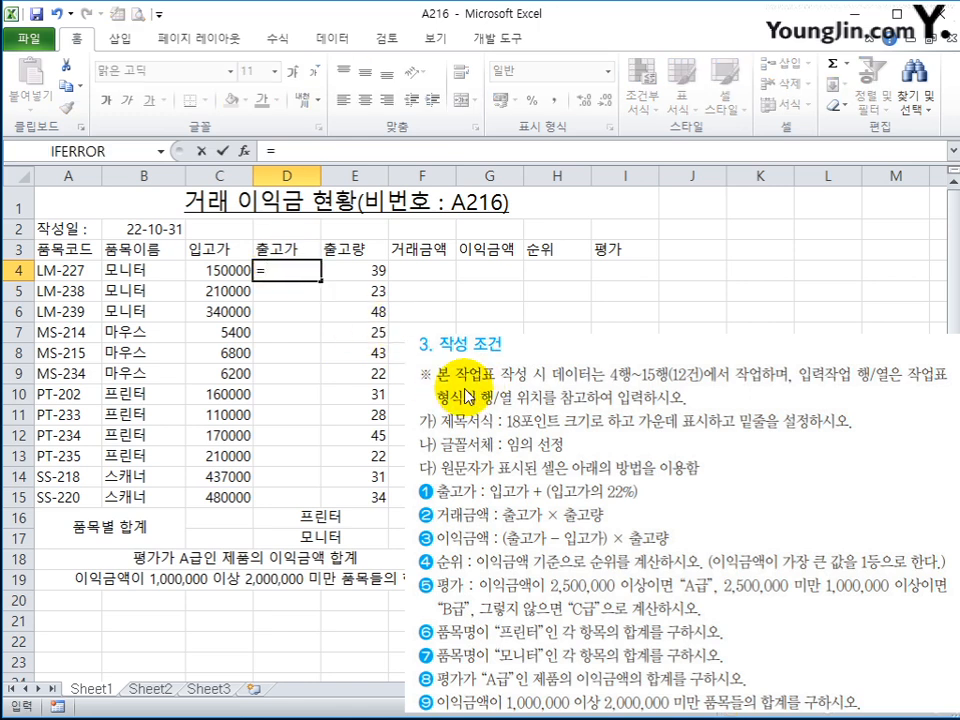
click(217, 270)
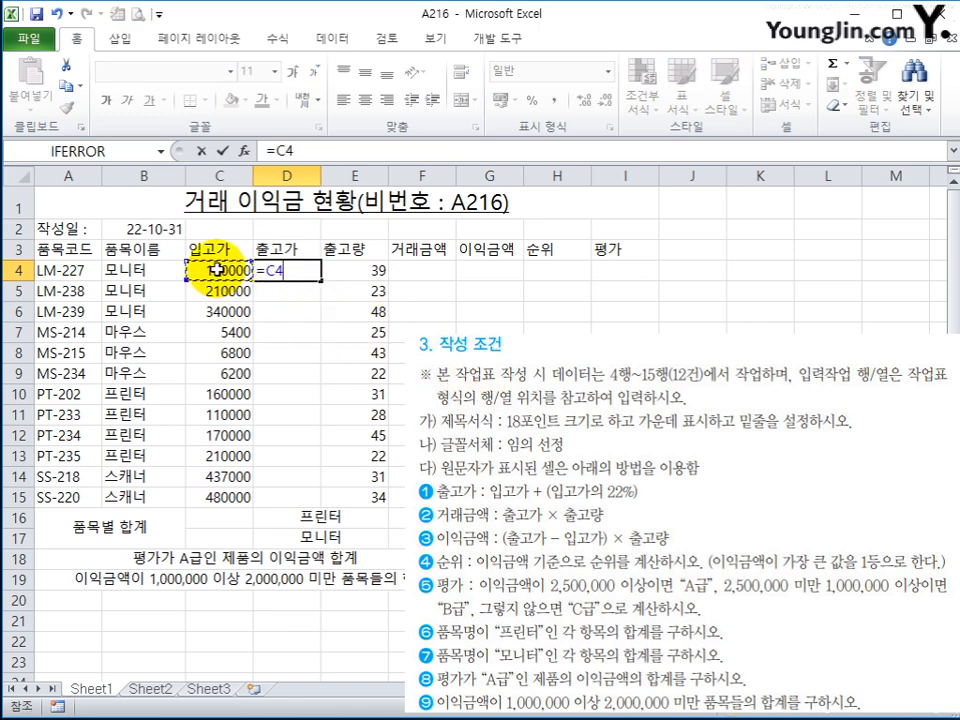
text(+()
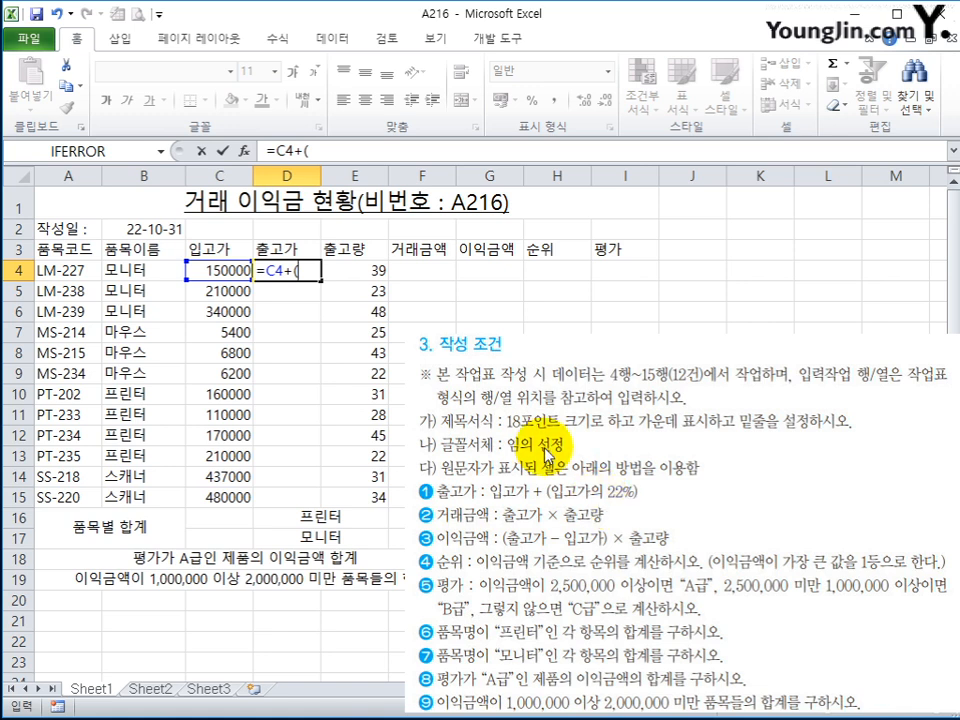
click(218, 266)
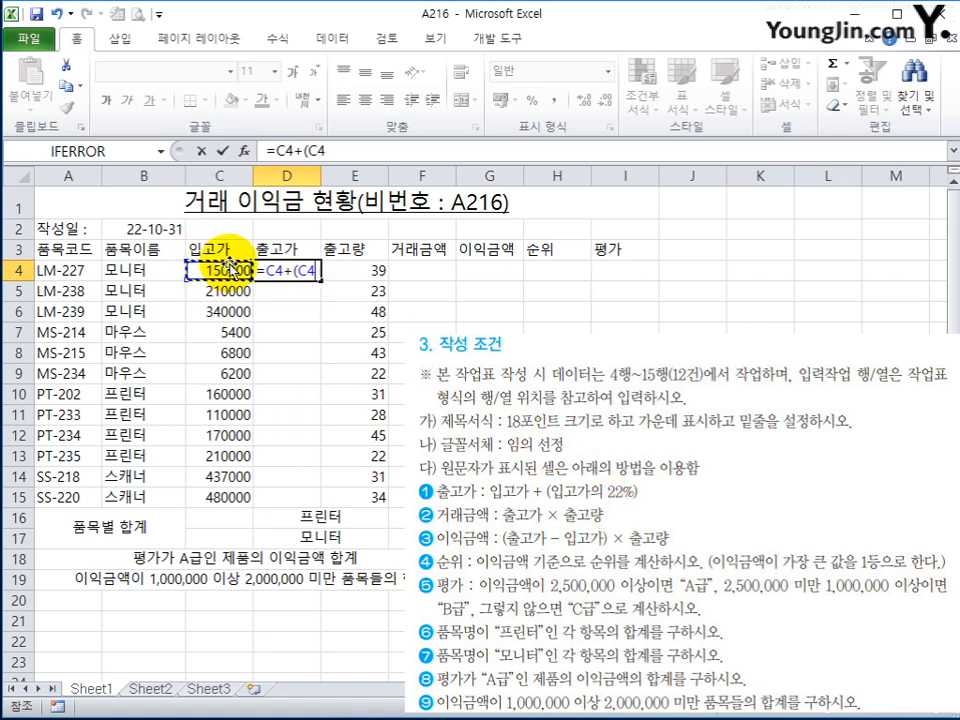
text(*)
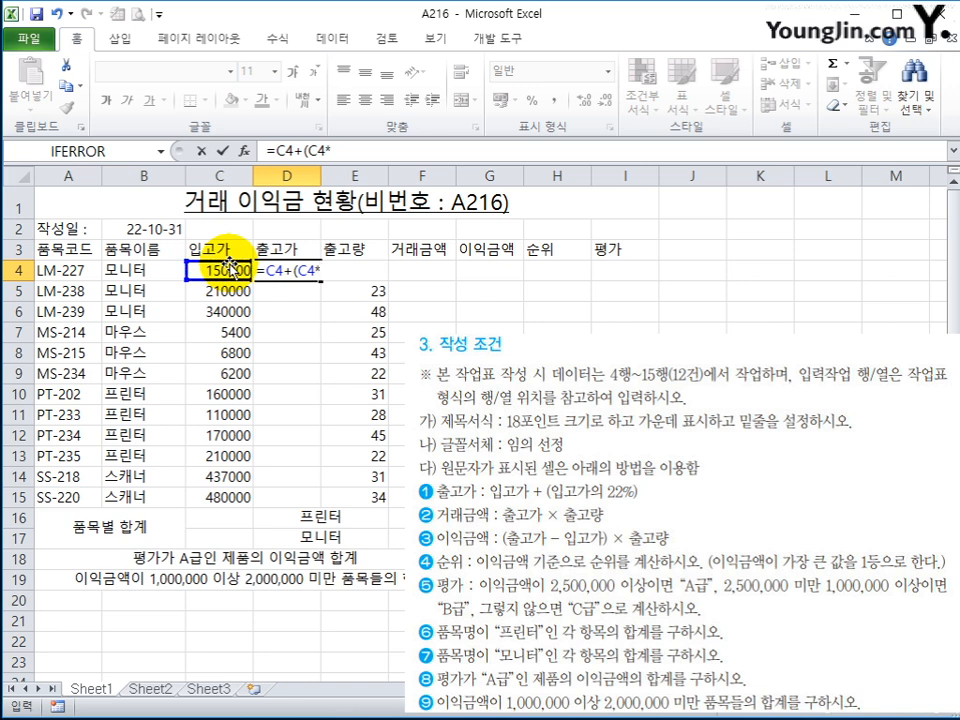
text(22%))
key(Return)
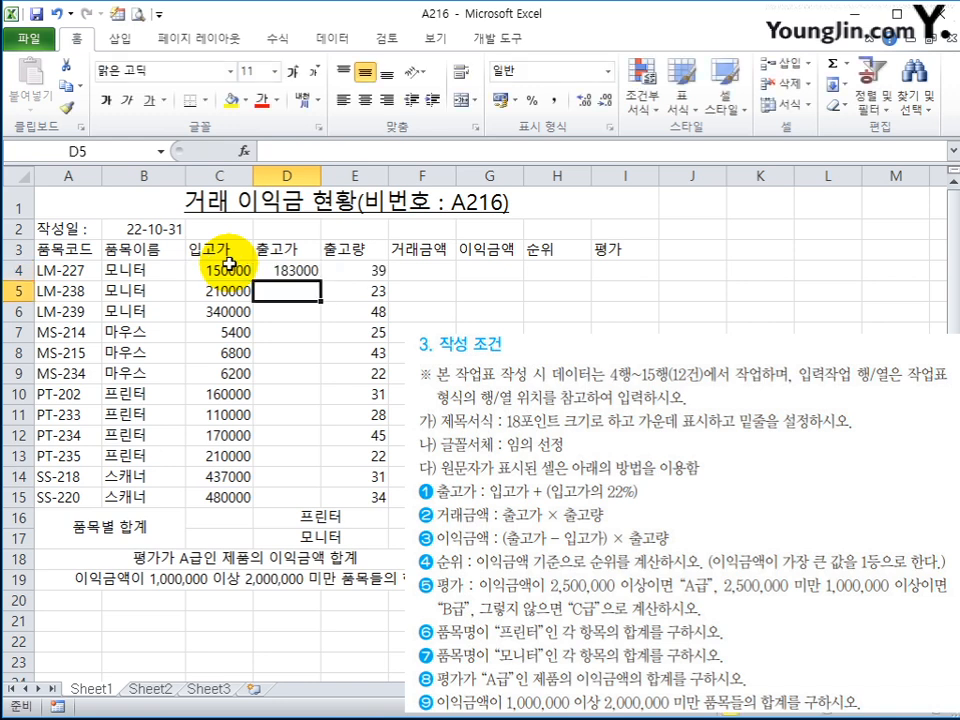
click(310, 274)
drag(319, 283, 317, 497)
Calculate 거래금액 in F4 with the formula =D4*E4.
click(433, 268)
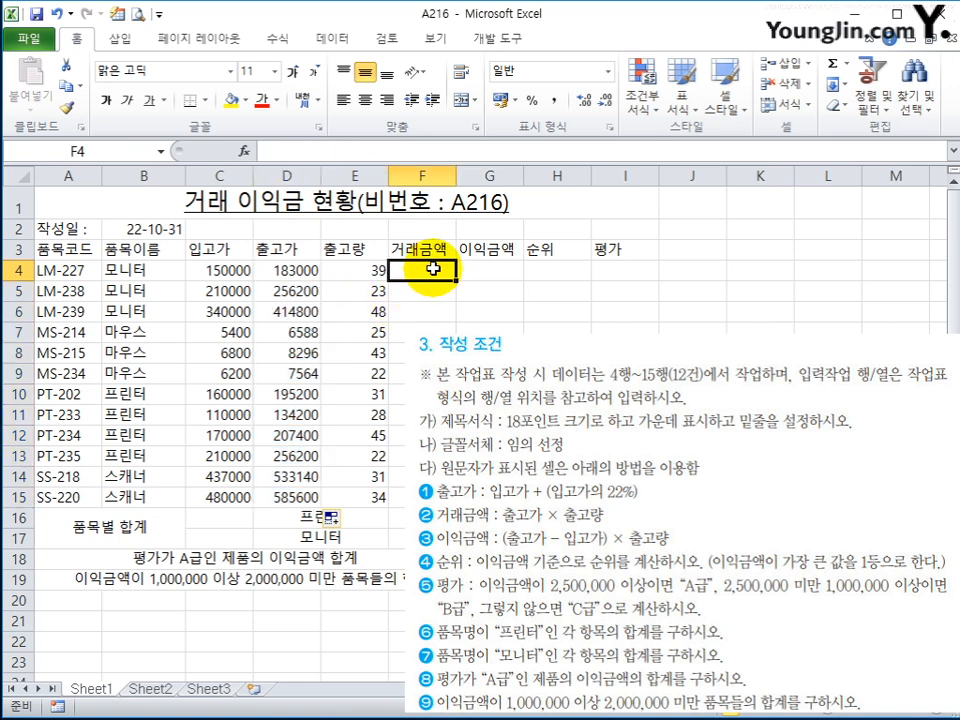
text(=)
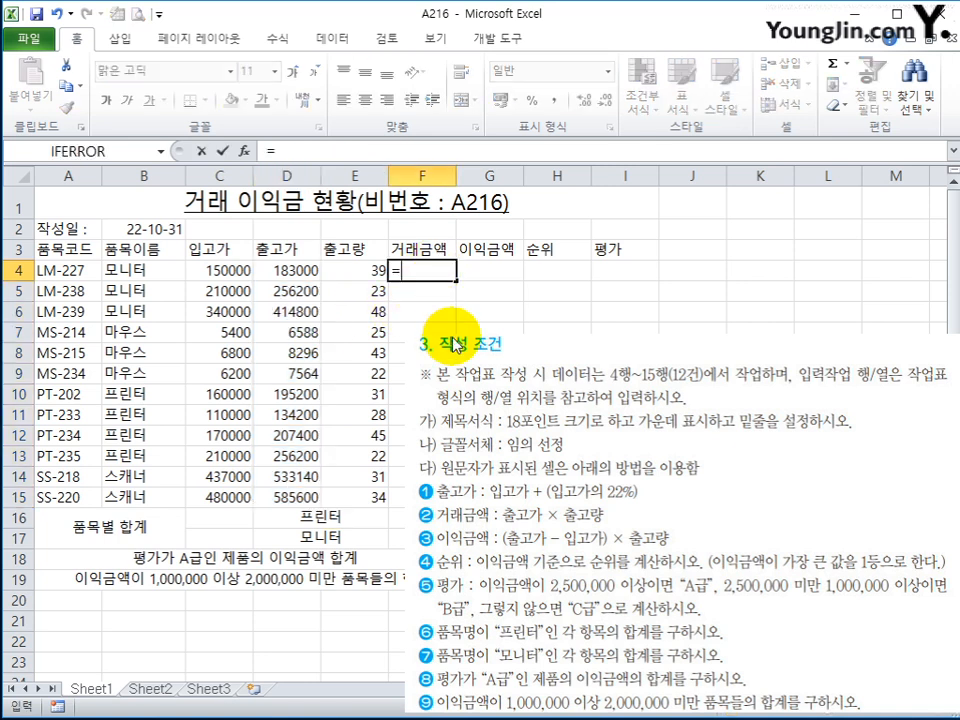
click(290, 265)
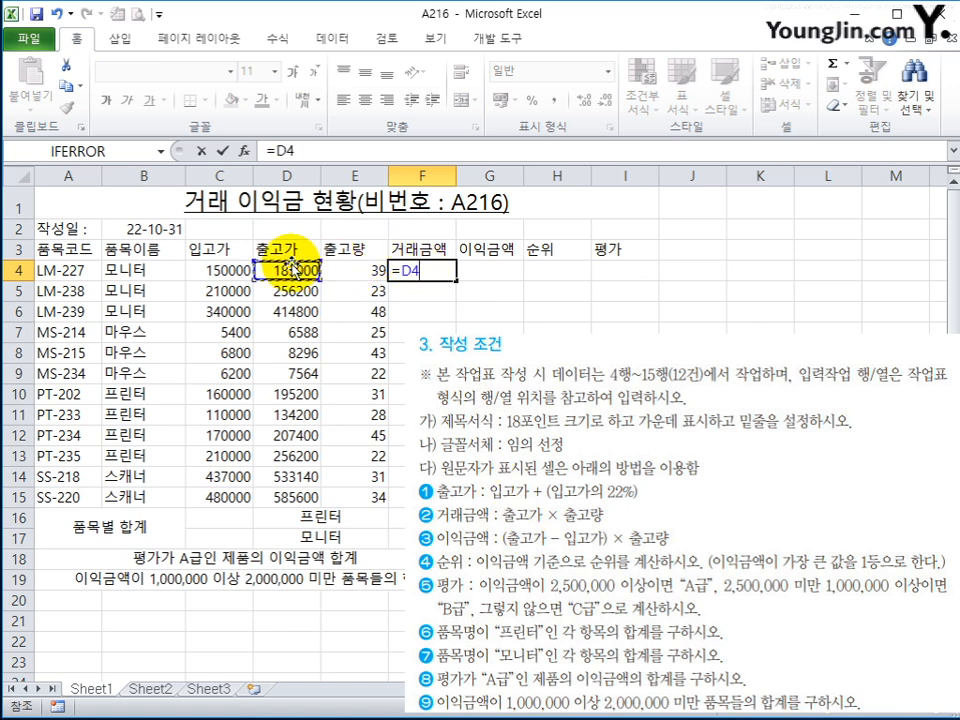
text(*)
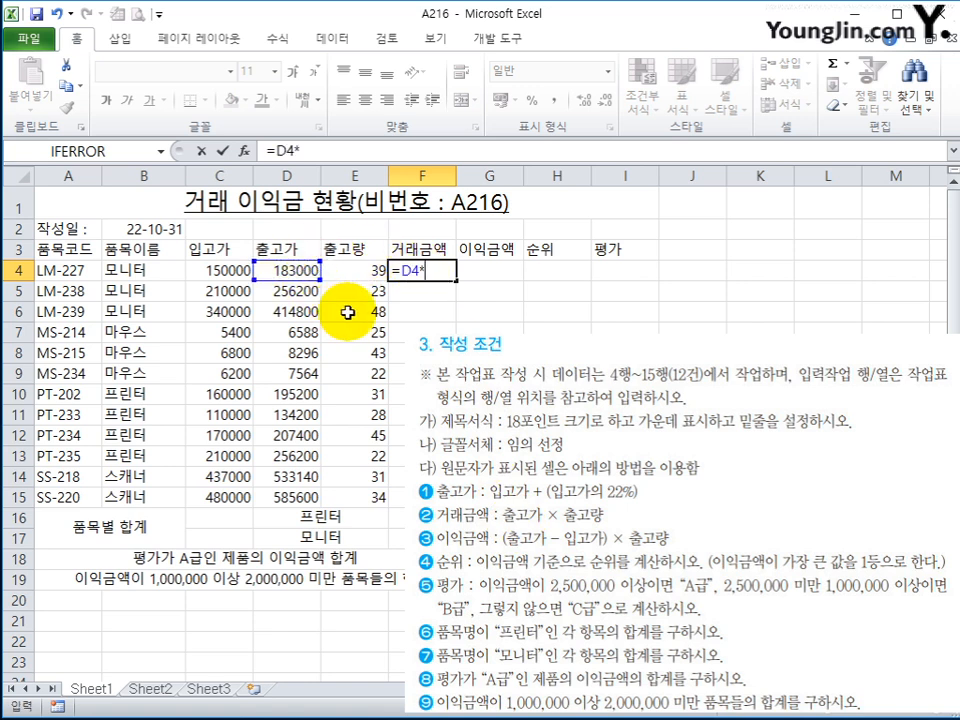
click(362, 270)
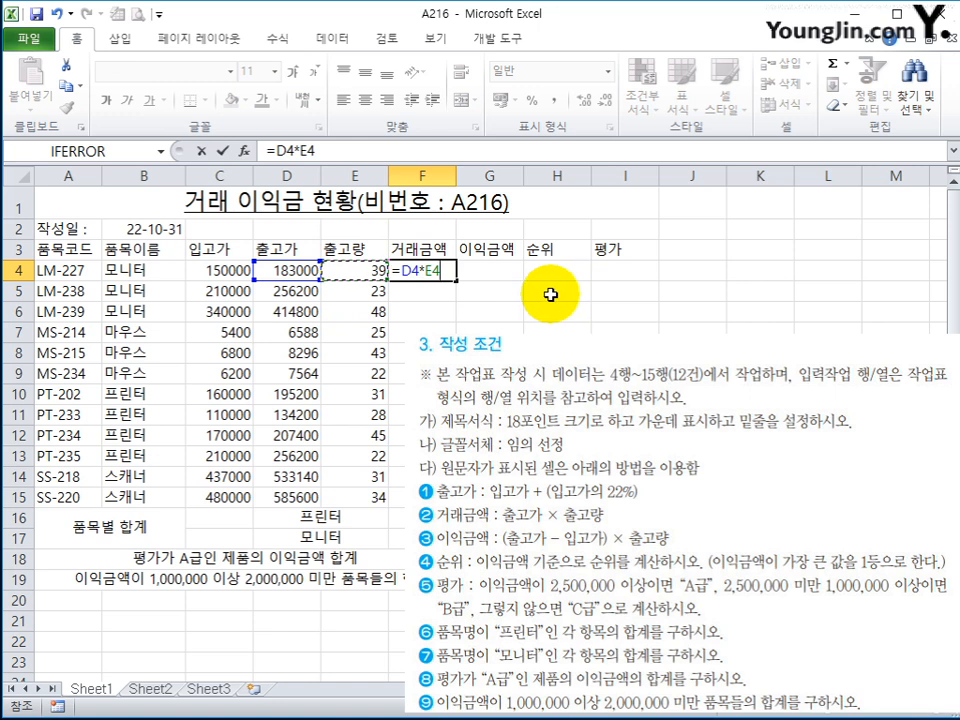
key(Return)
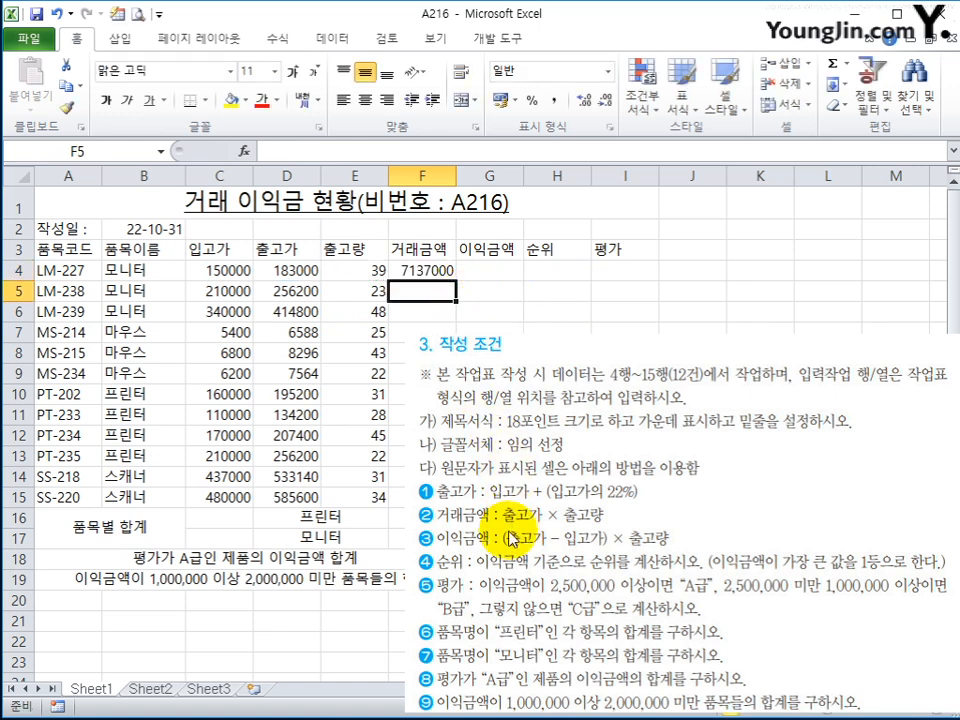
Calculate 이익금액 in G4 with the formula =(D4-C4)*E4 and fill F4:G4 down through row 15.
click(490, 270)
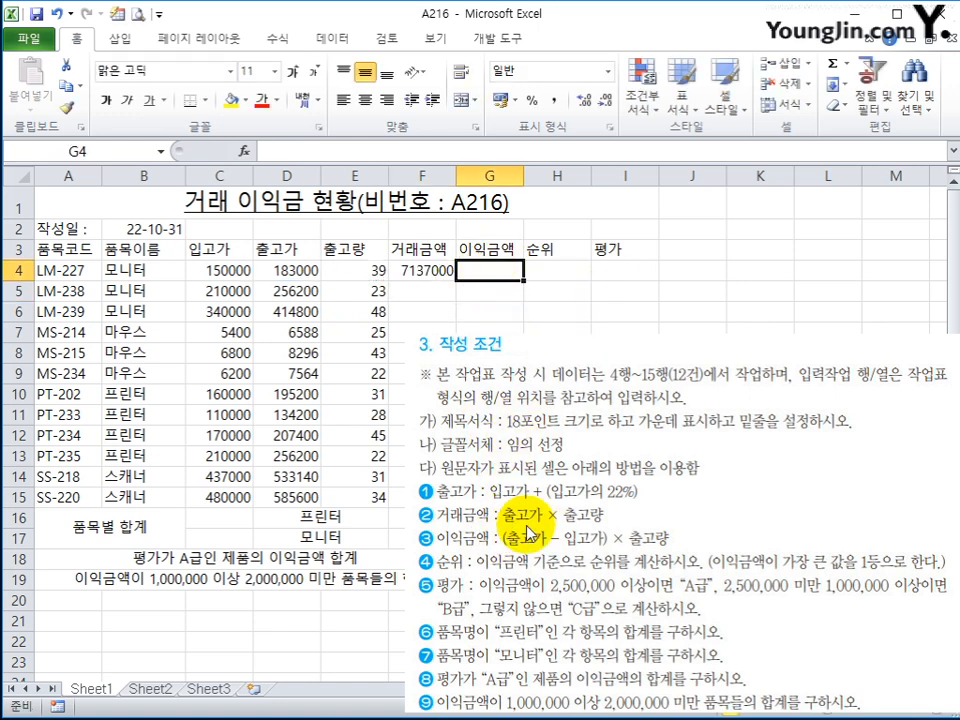
text(=)
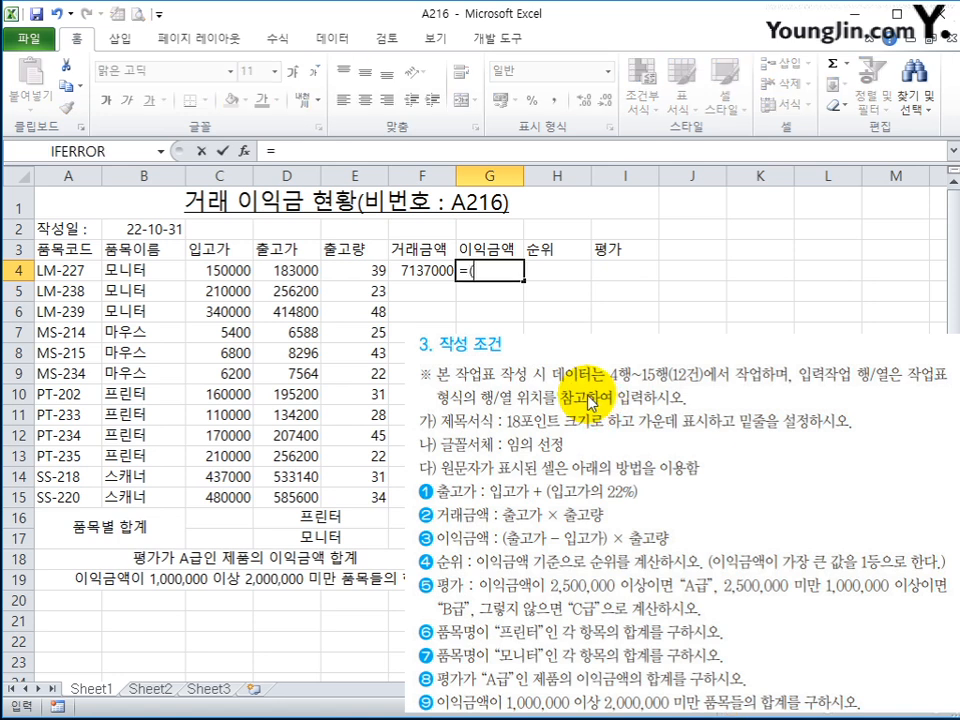
text(()
click(316, 270)
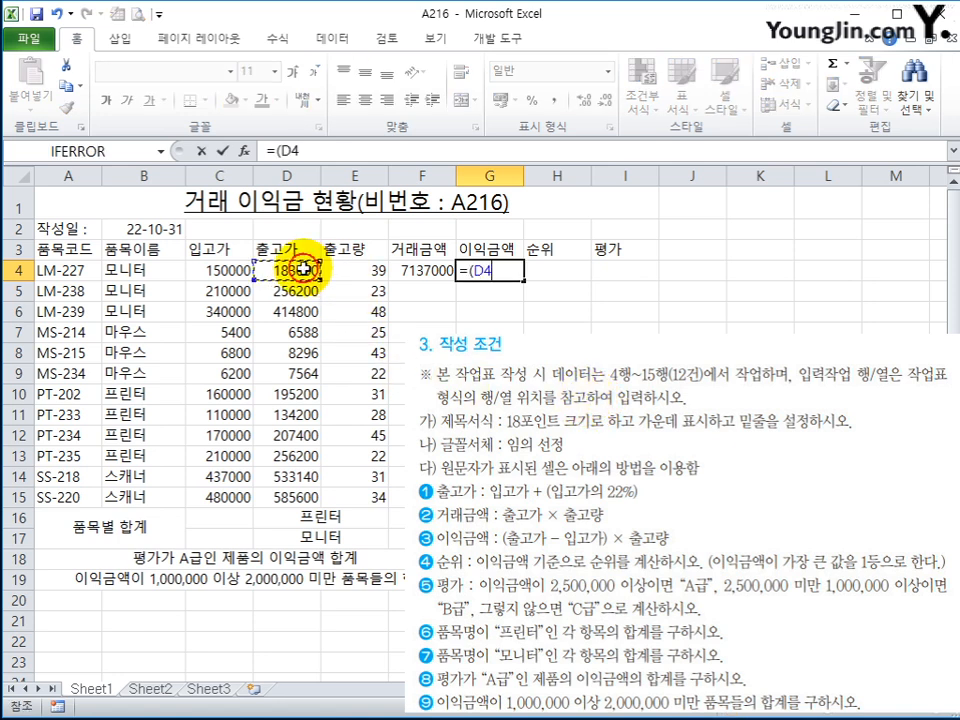
text(-)
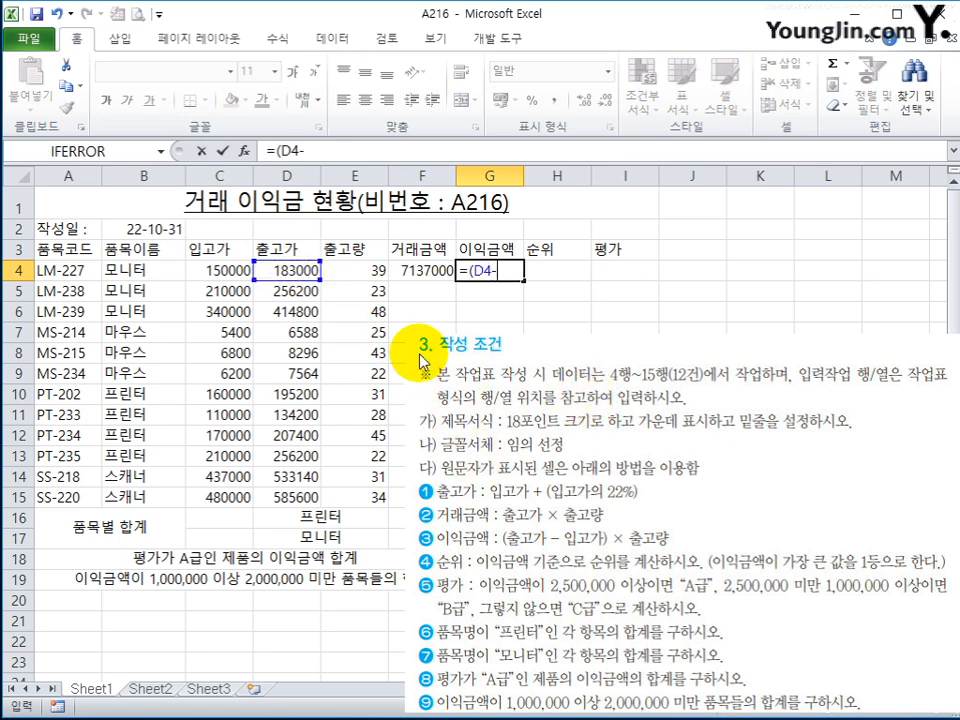
click(200, 270)
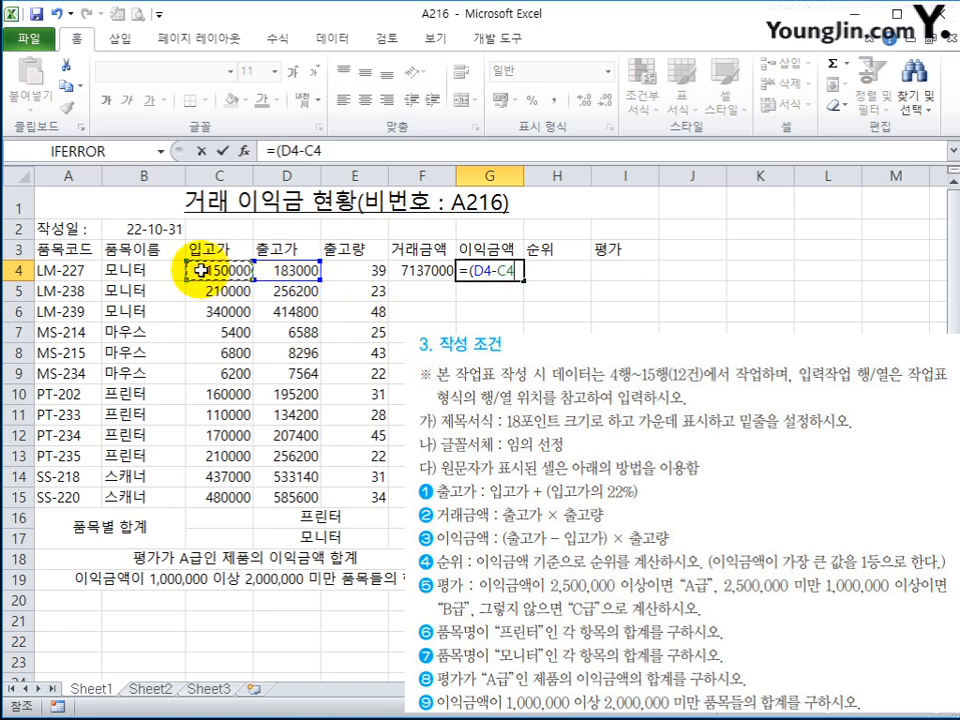
text()*)
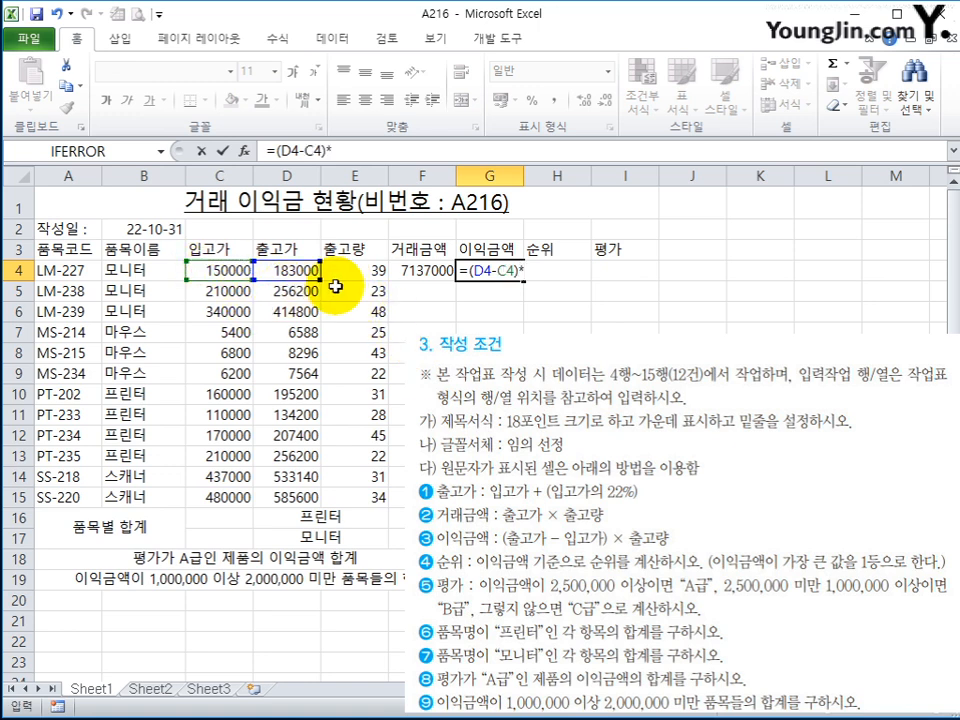
click(373, 268)
key(Return)
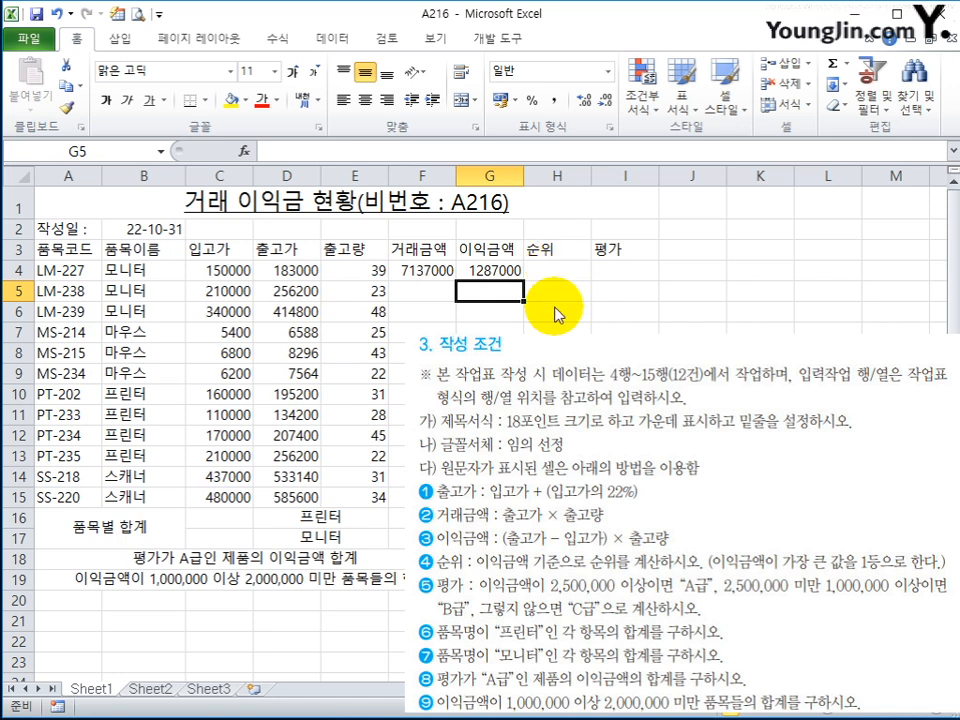
drag(414, 272, 526, 505)
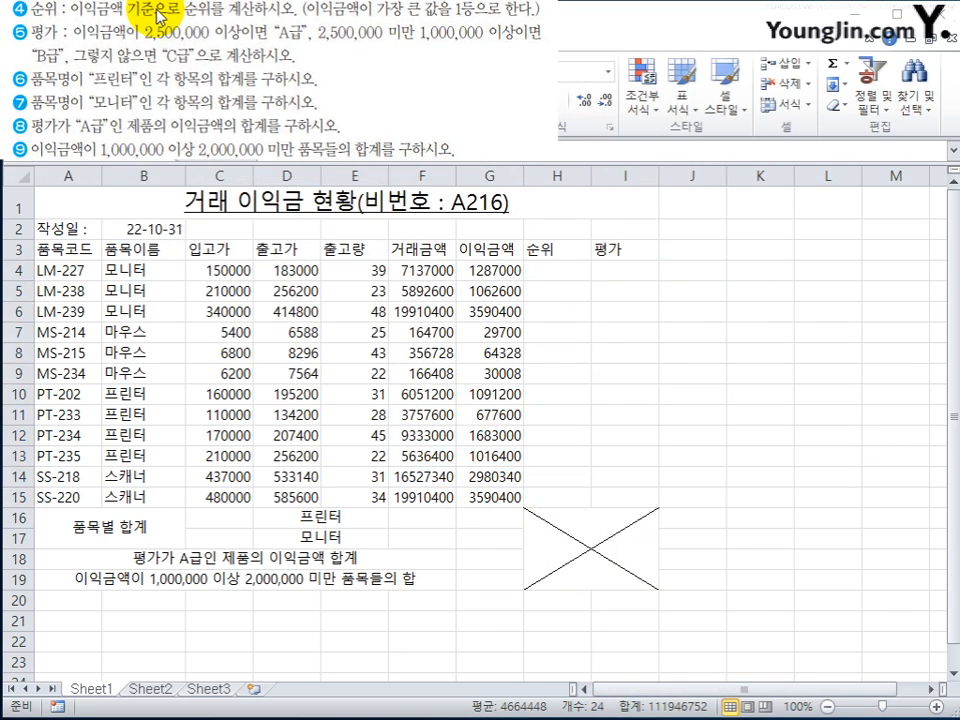
click(553, 272)
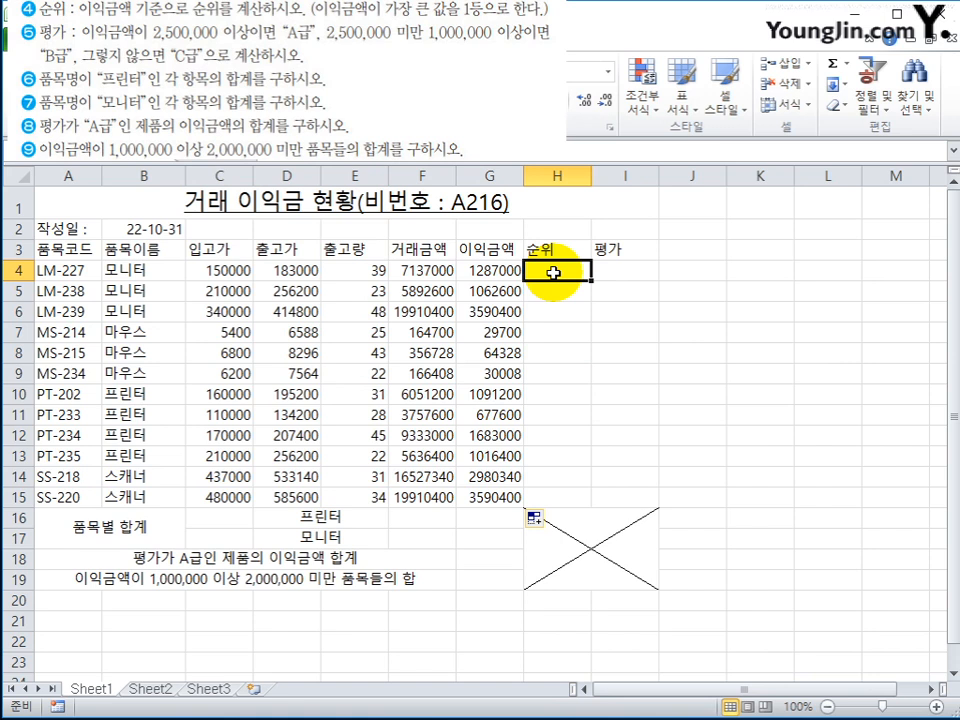
text(=ra)
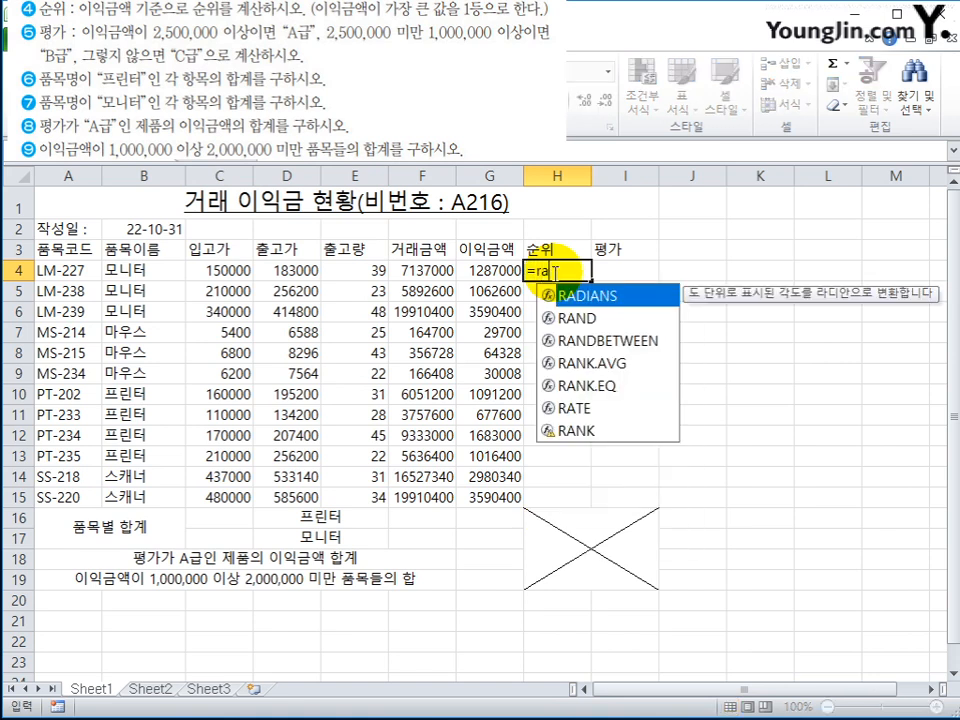
key(Down)
key(Down)
key(Down)
key(Down)
key(Down)
key(Down)
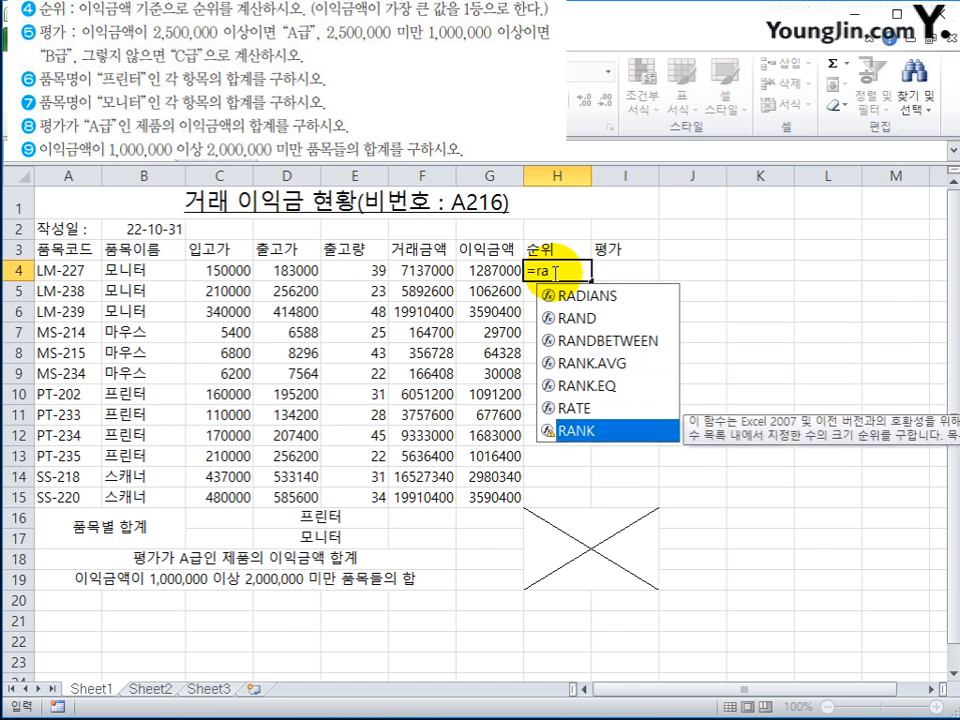
key(Tab)
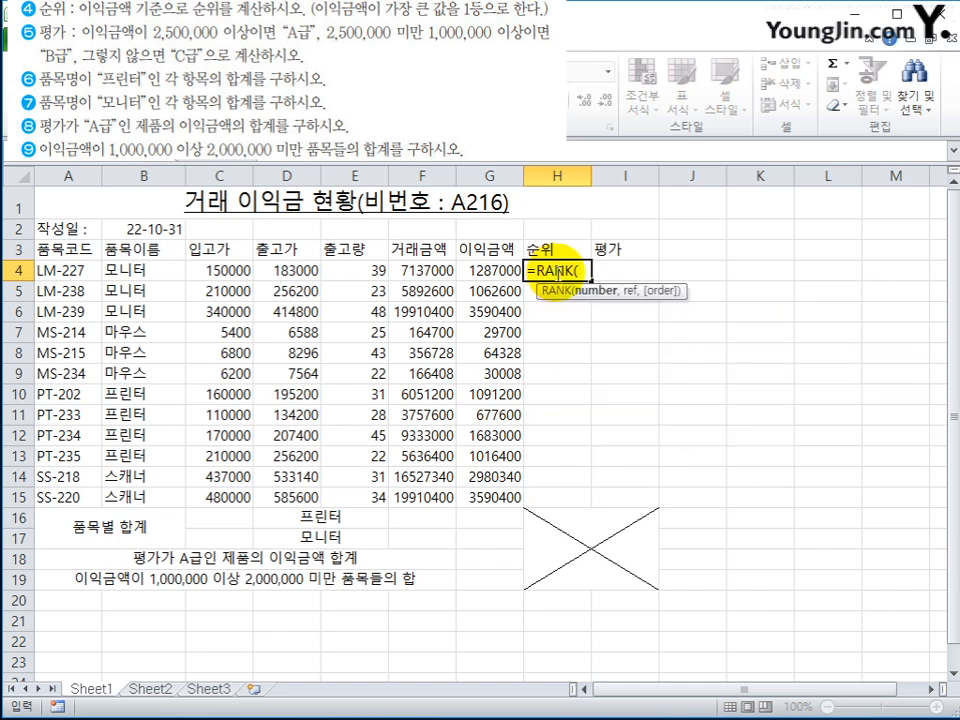
key(Escape)
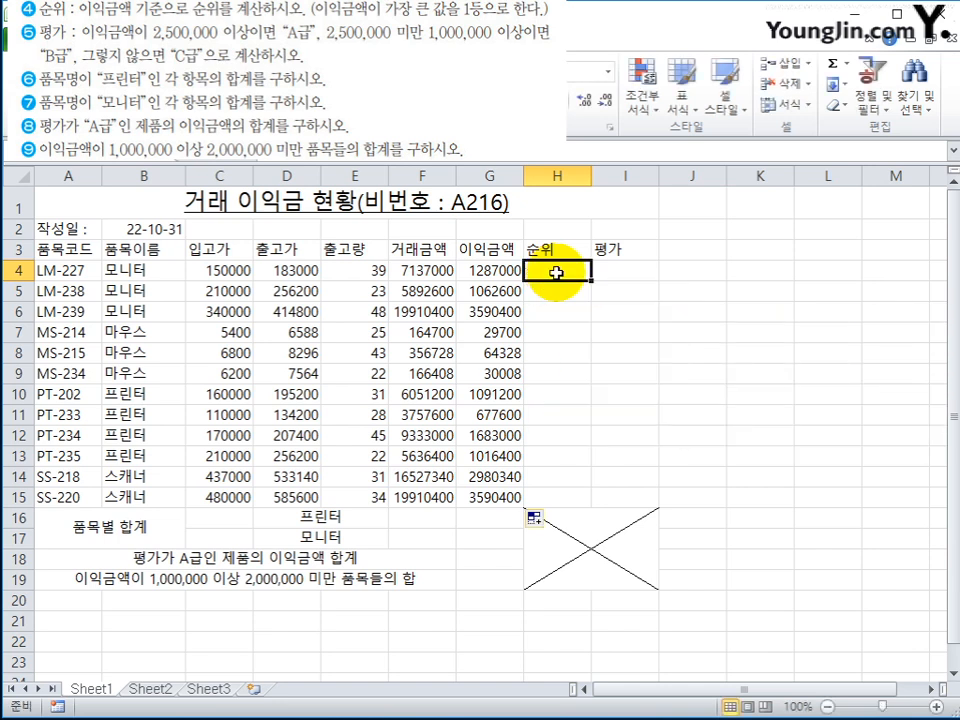
Start a RANK function in H4 and open its function arguments, keeping the 이익금액 column accessible.
text(=rank)
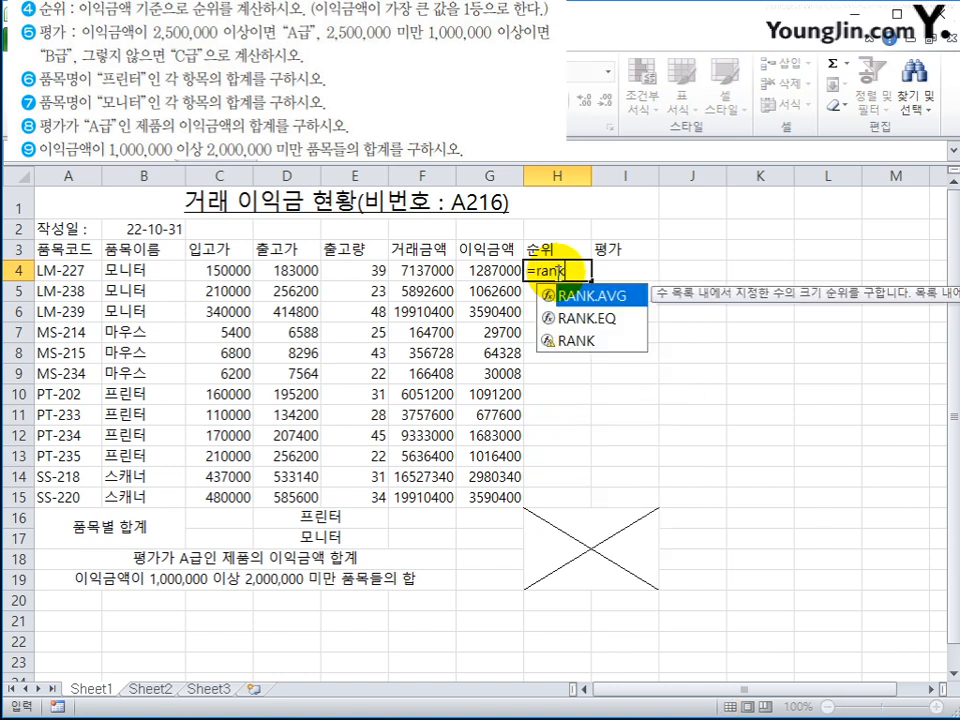
key(Down)
key(Down)
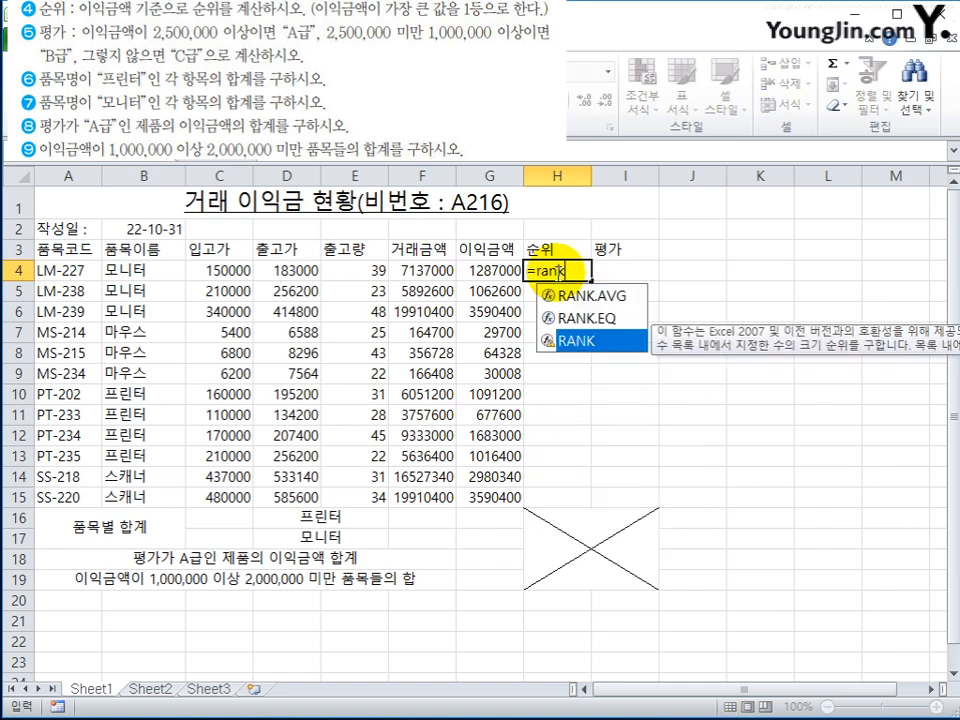
key(Tab)
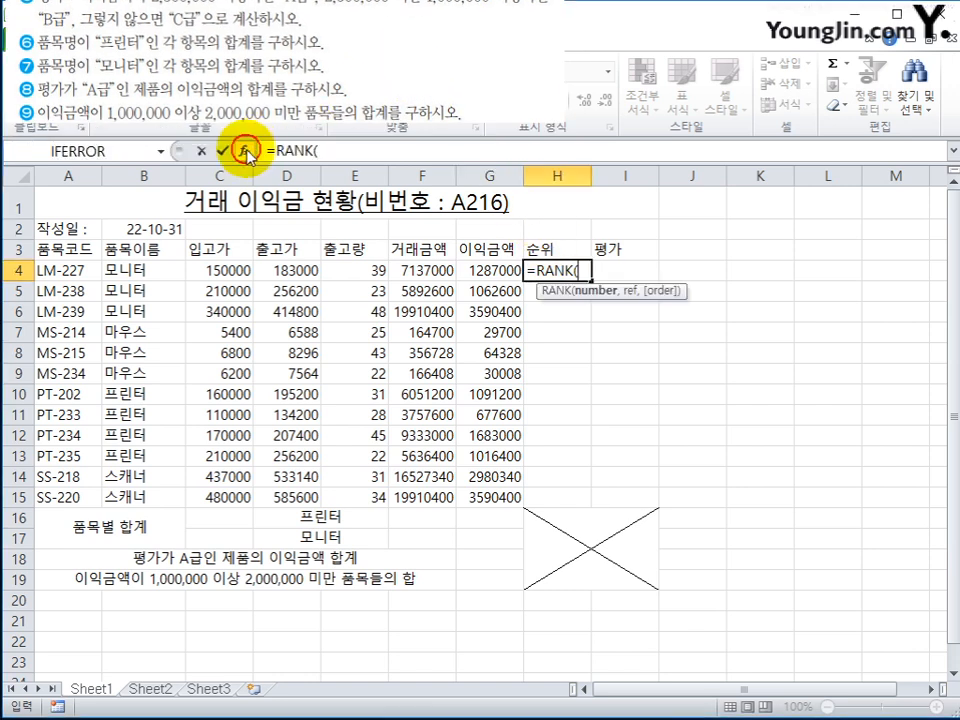
click(246, 150)
drag(506, 150, 797, 258)
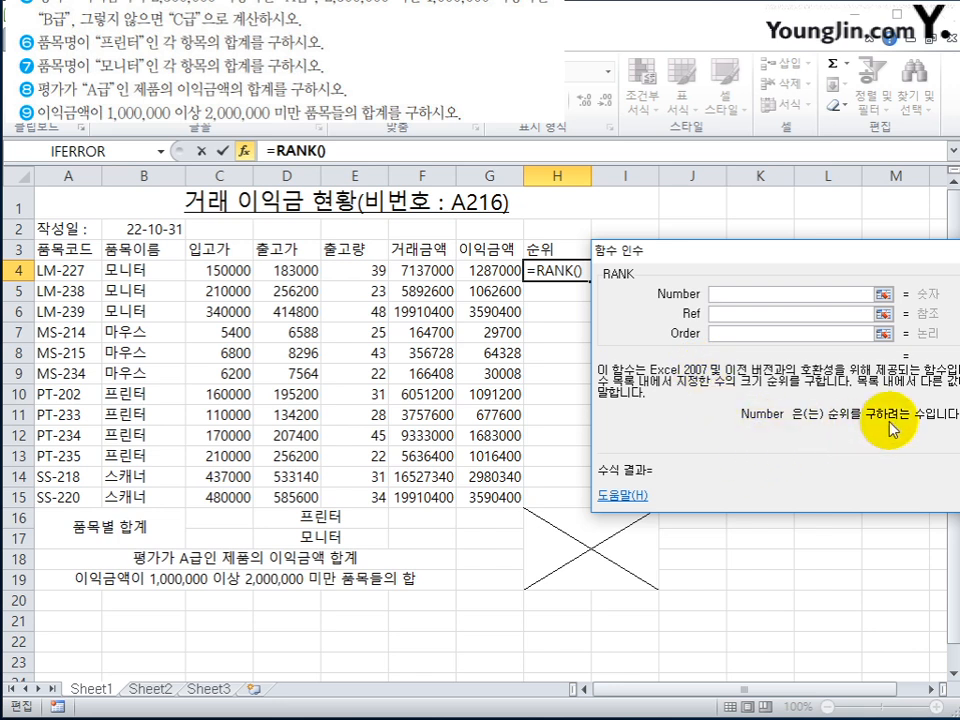
Complete the 순위 formula in H4 as =RANK(G4,$G$4:$G$15) and fill it down through H15.
click(491, 271)
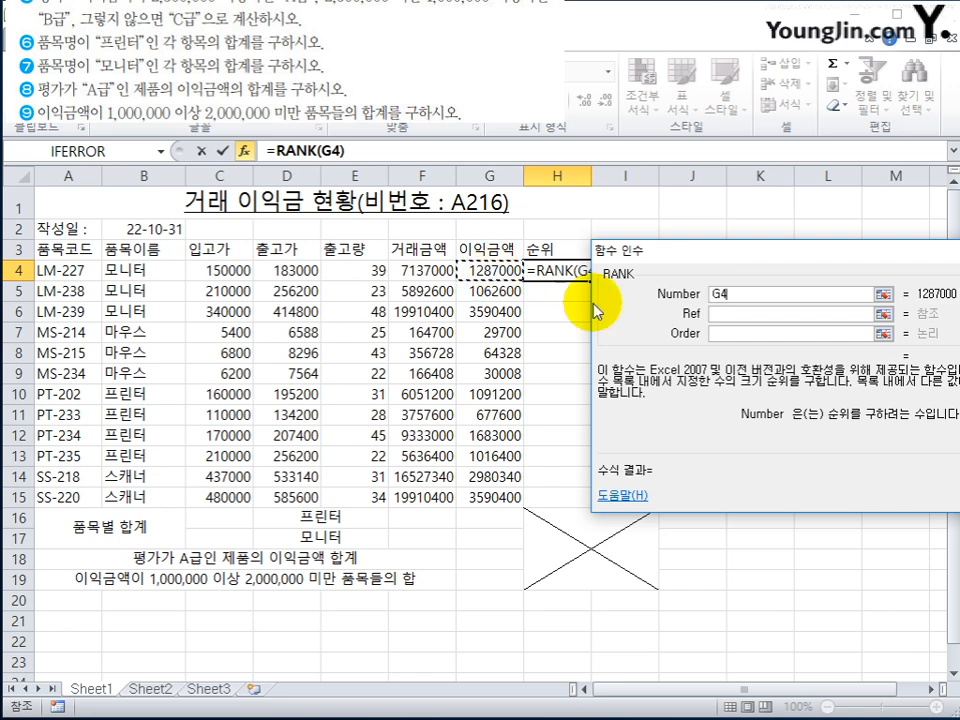
click(731, 316)
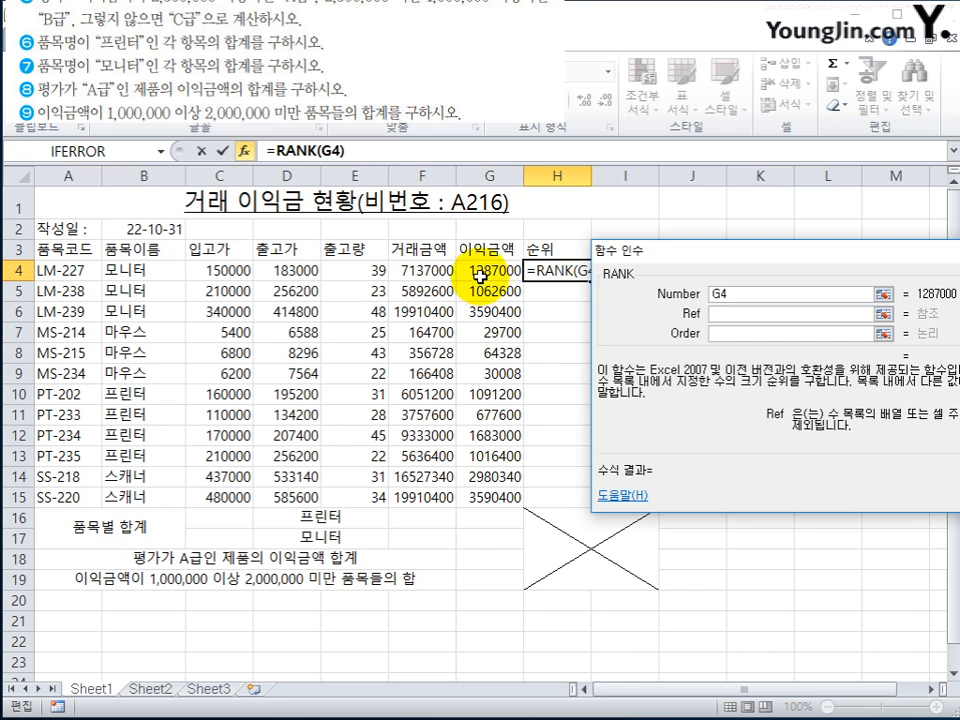
drag(483, 275, 489, 497)
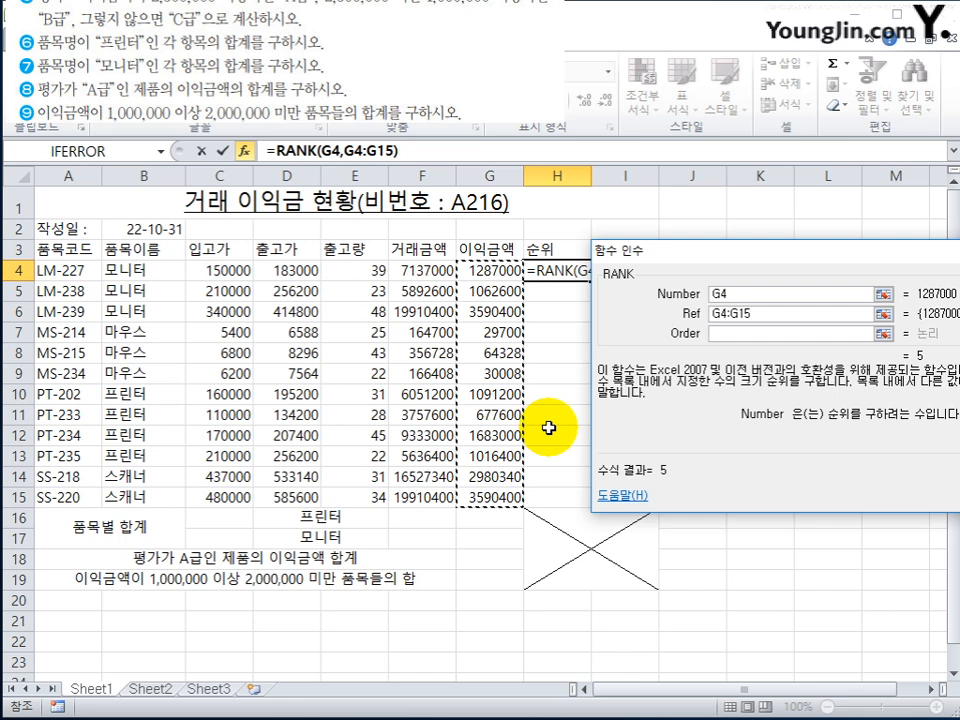
key(F4)
drag(797, 314, 712, 314)
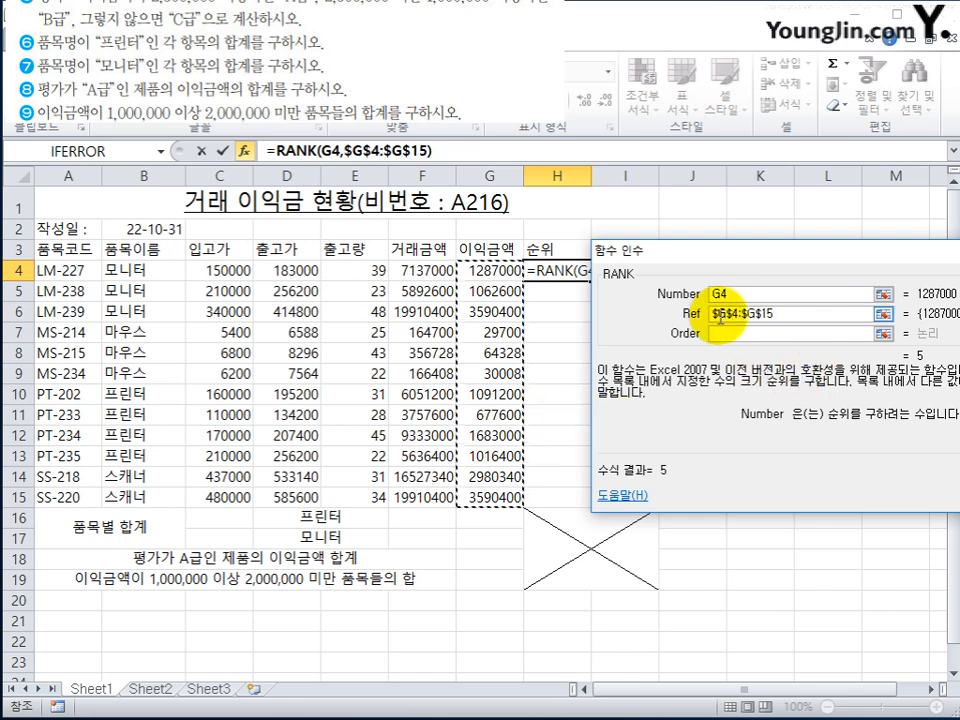
click(762, 314)
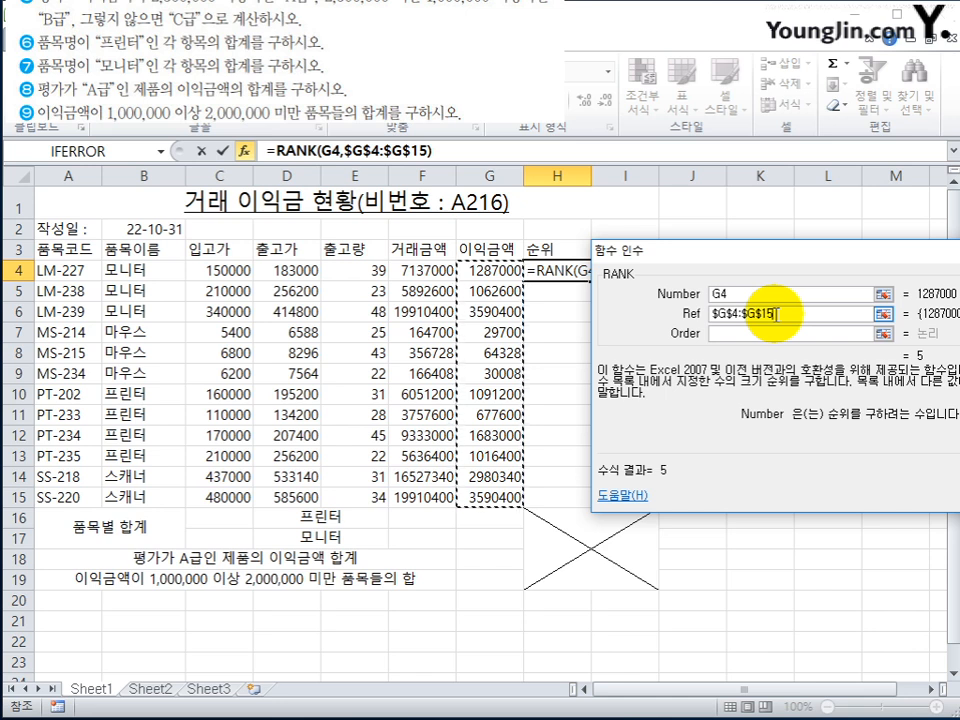
key(Tab)
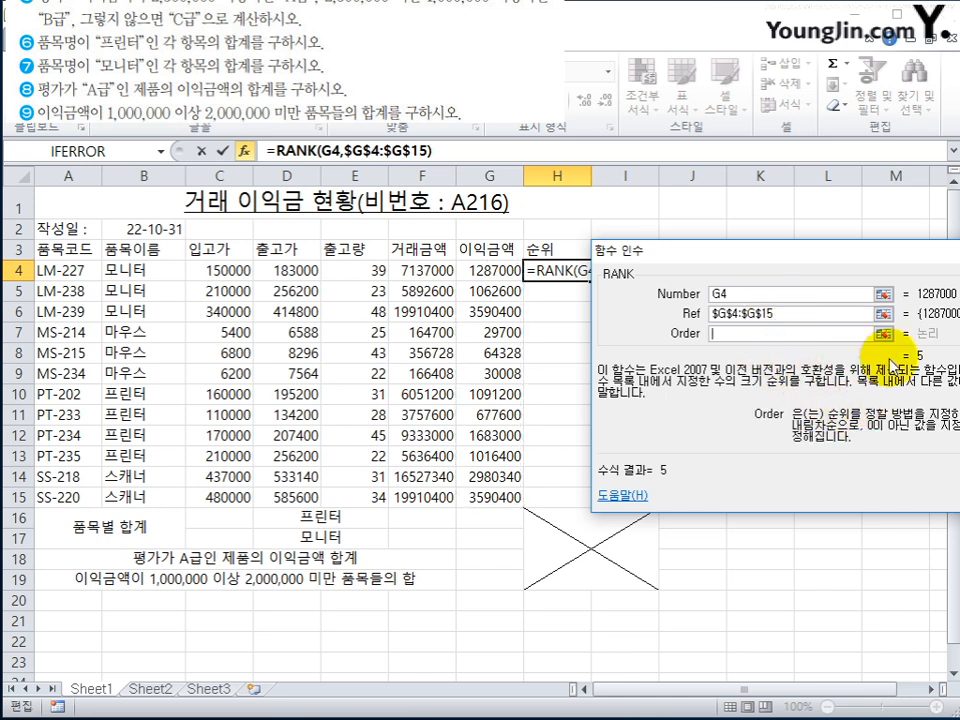
drag(885, 252, 723, 249)
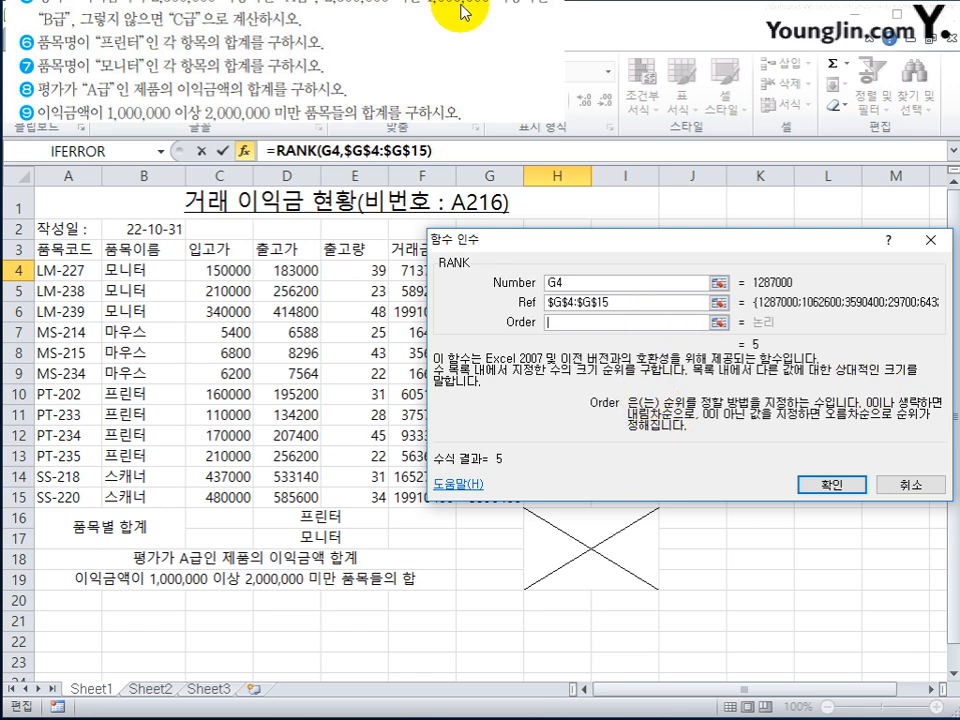
click(831, 485)
drag(588, 282, 561, 497)
Examine the filled RANK formula in H15, checking its number and absolute reference arguments.
click(560, 494)
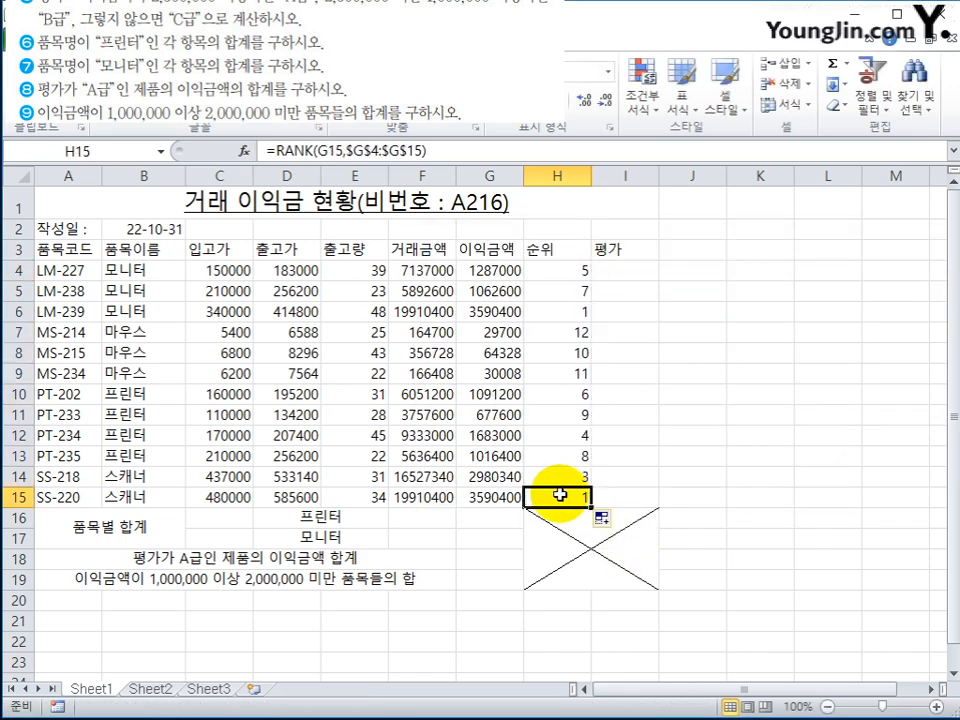
double_click(560, 494)
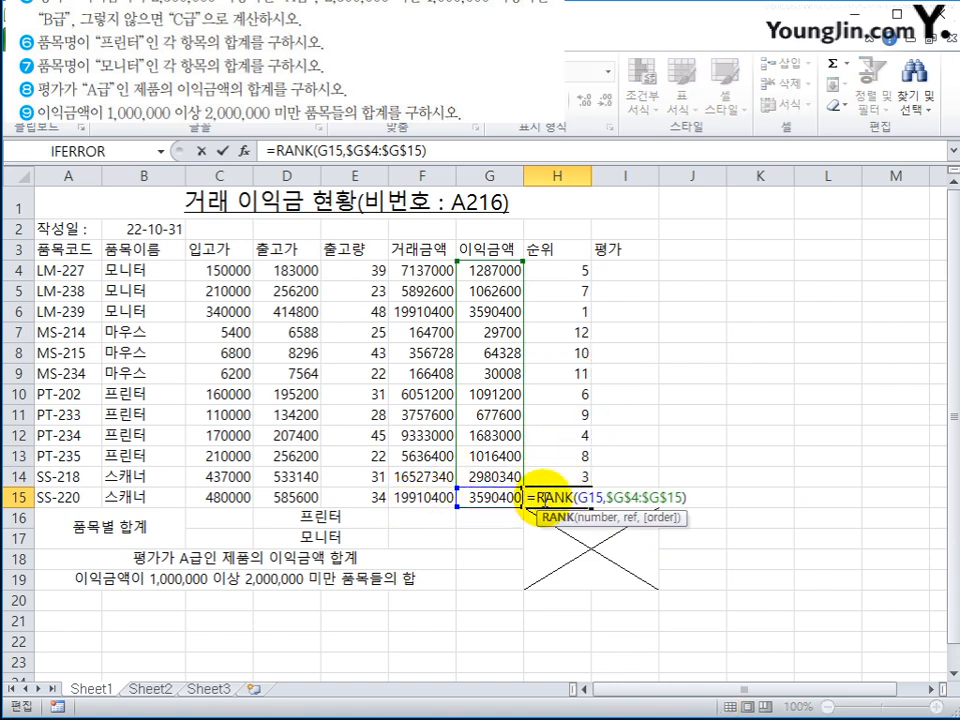
drag(578, 500, 593, 502)
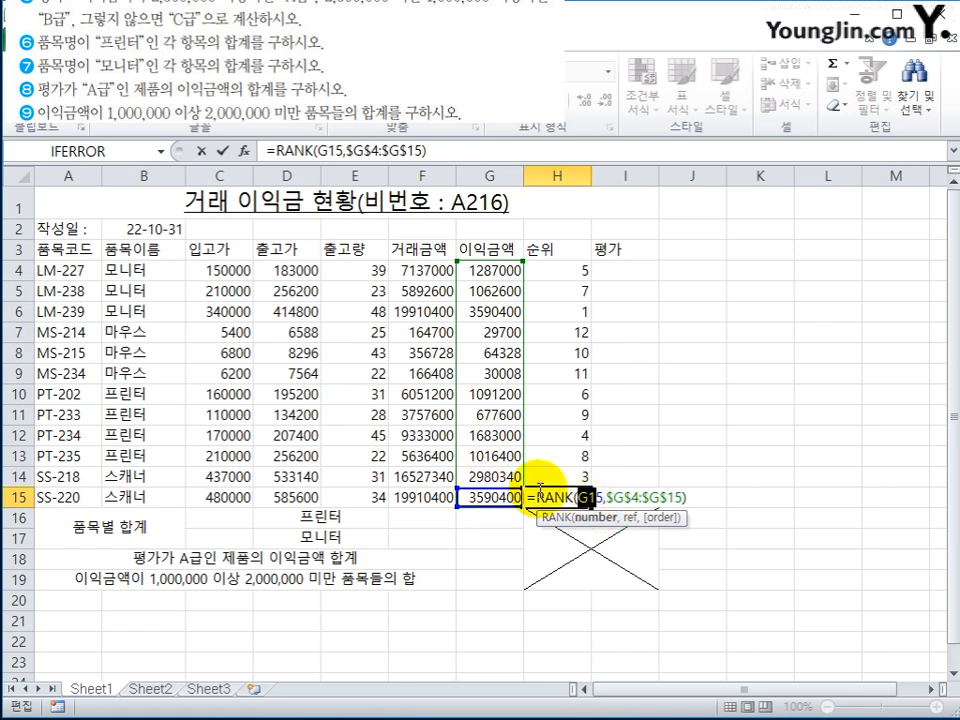
drag(605, 498, 683, 506)
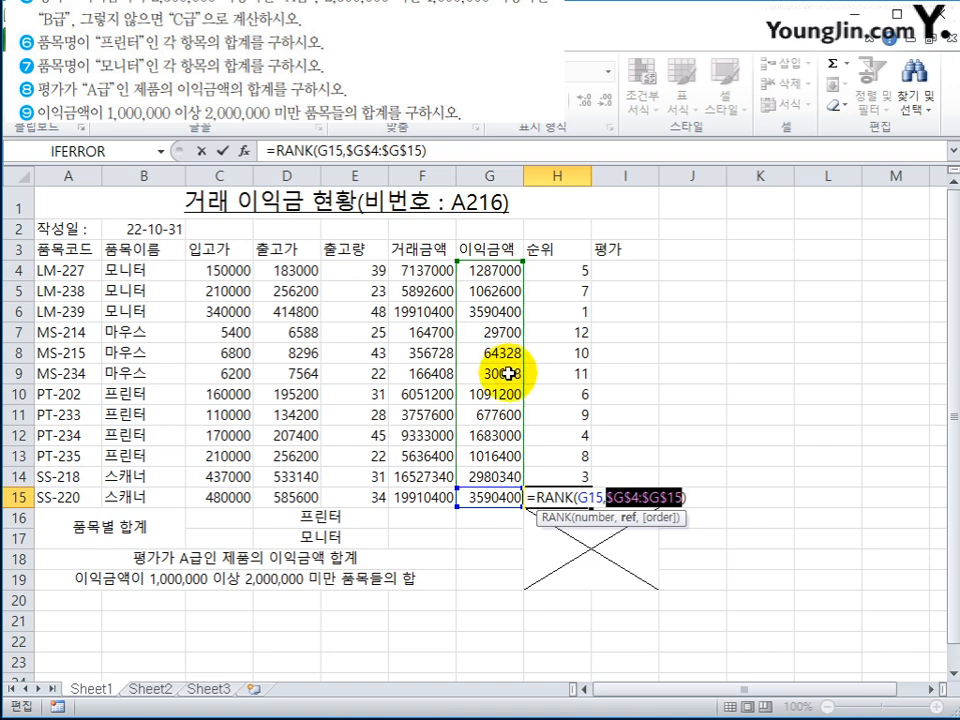
key(ctrl+Return)
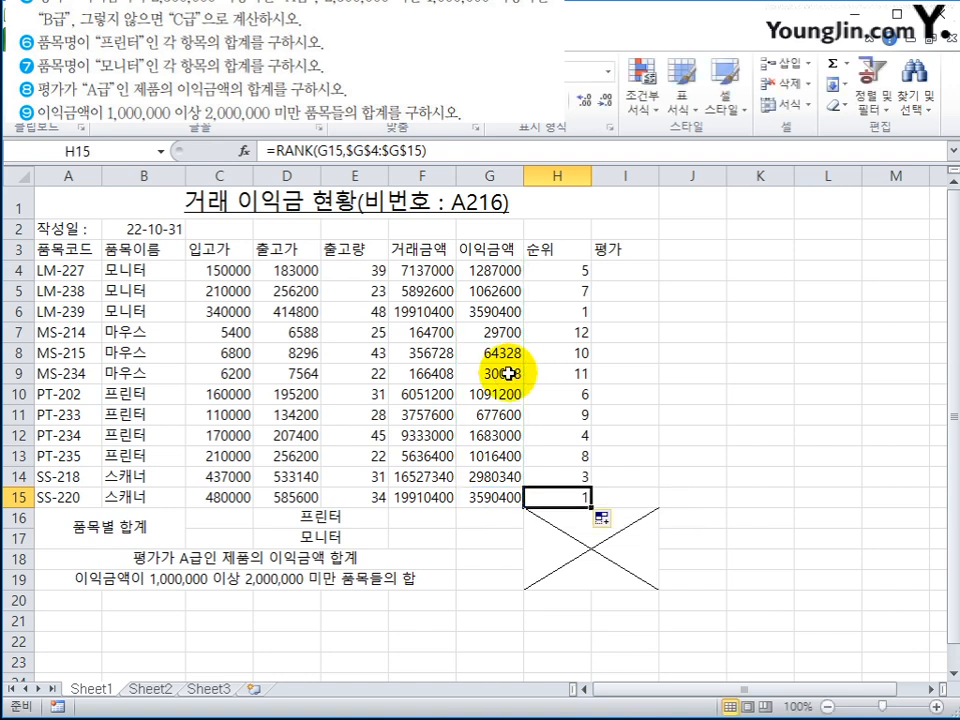
click(645, 276)
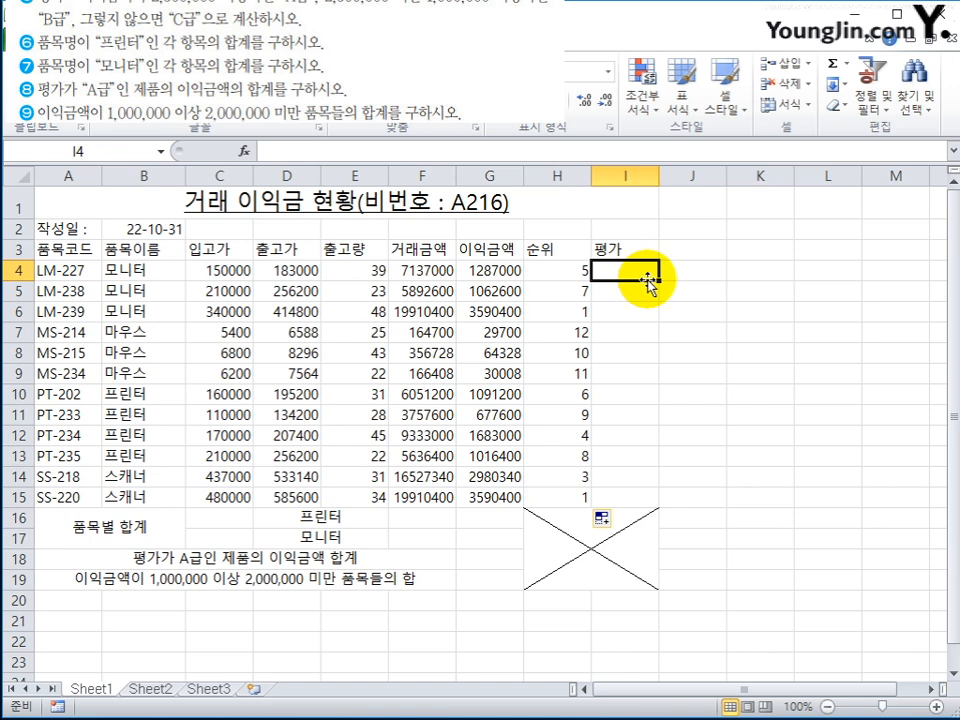
drag(500, 2, 500, 15)
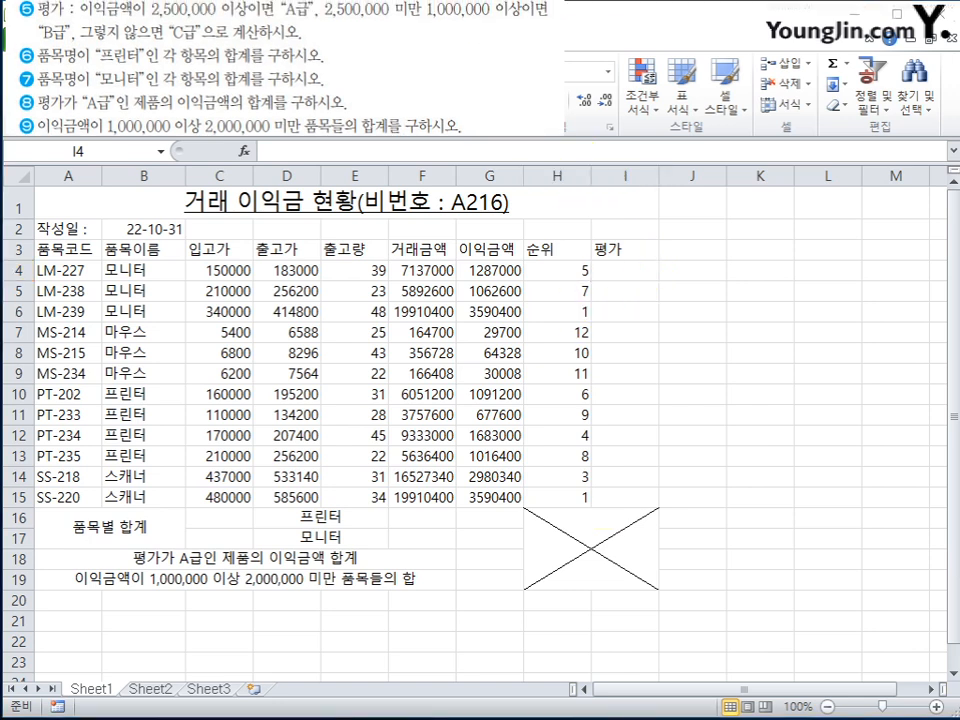
click(620, 278)
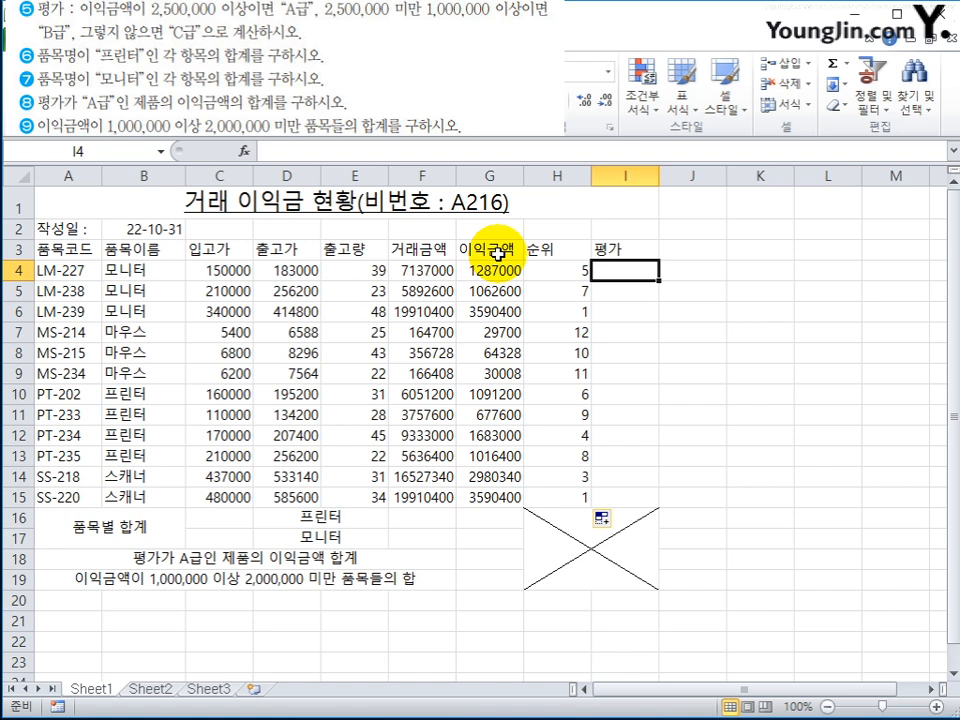
click(741, 332)
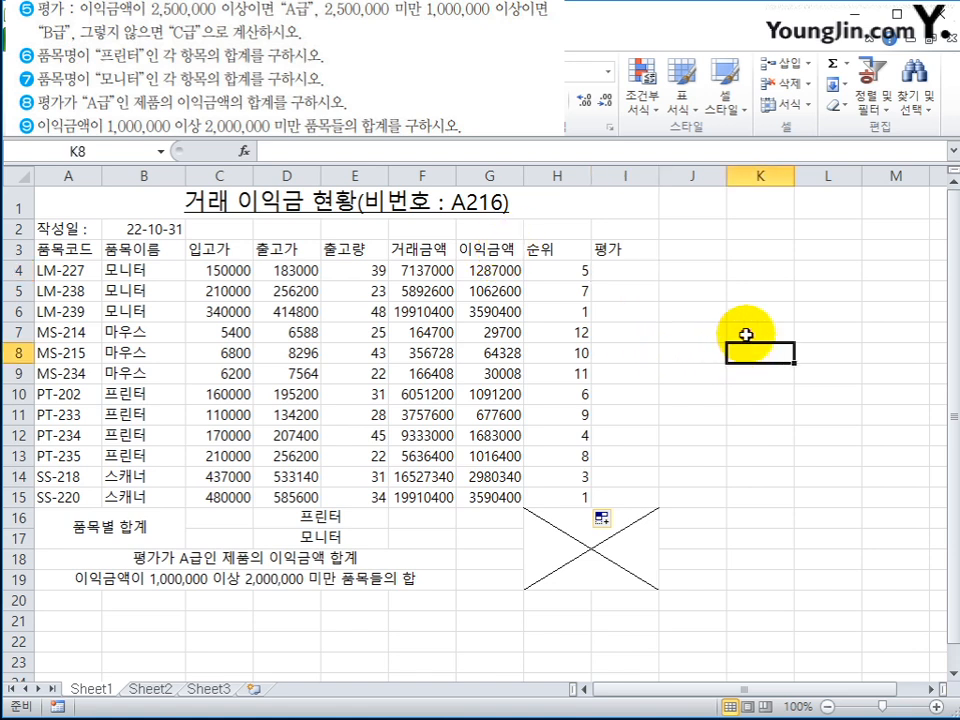
Fill cells K5:K12 with yellow as a grade diagram beside the table.
drag(760, 291, 806, 421)
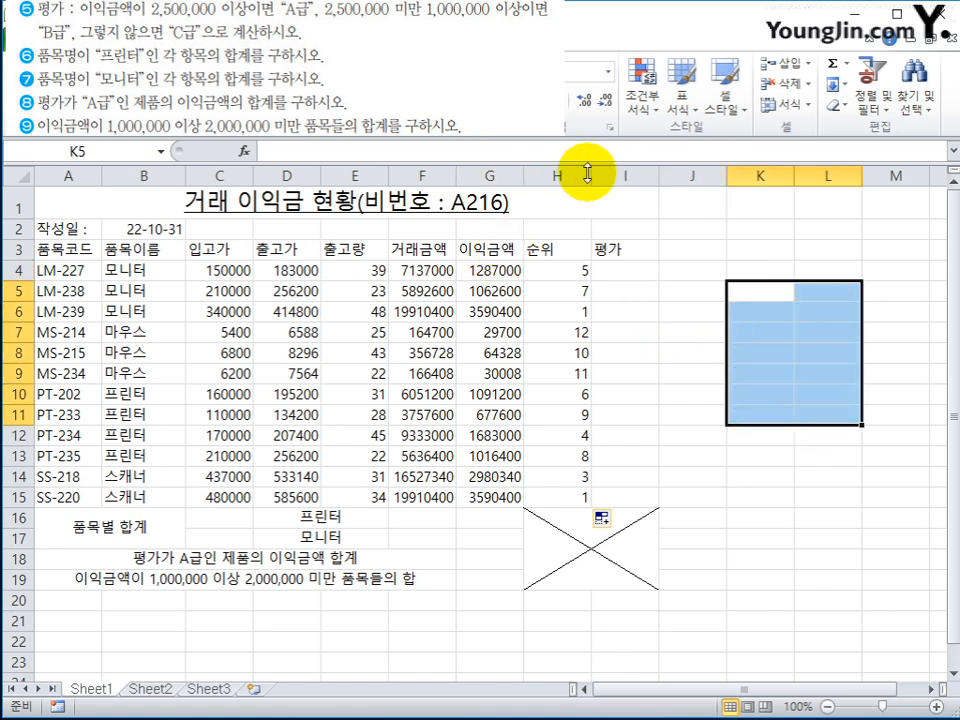
drag(333, 34, 594, 0)
click(806, 384)
drag(754, 300, 760, 440)
click(236, 100)
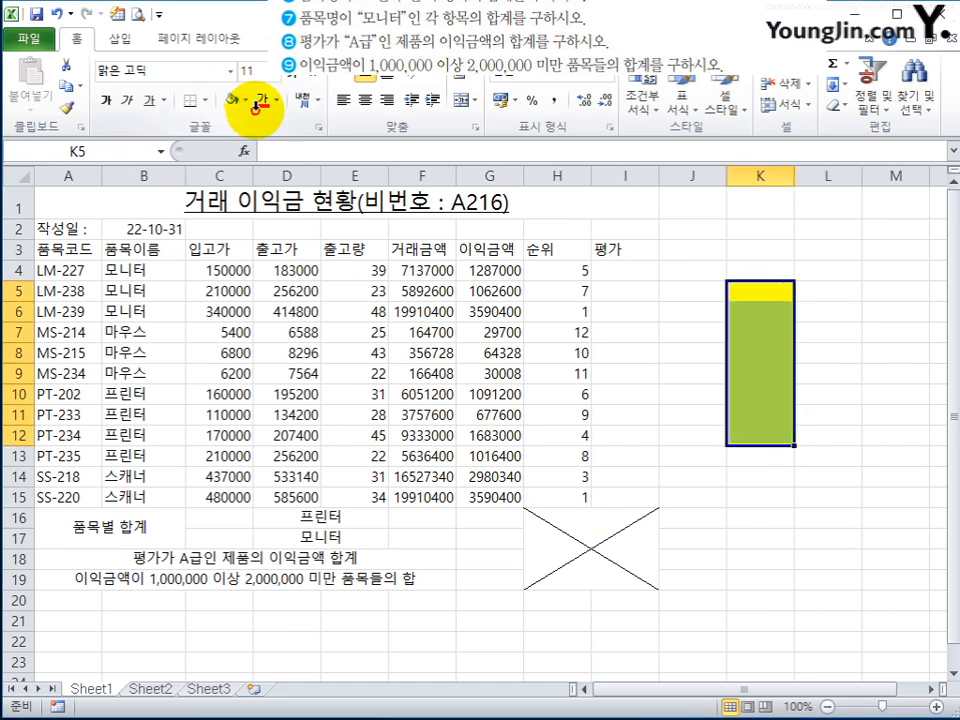
Merge and center K5:K7 in the yellow block and enter 250 in it.
drag(686, 296, 746, 312)
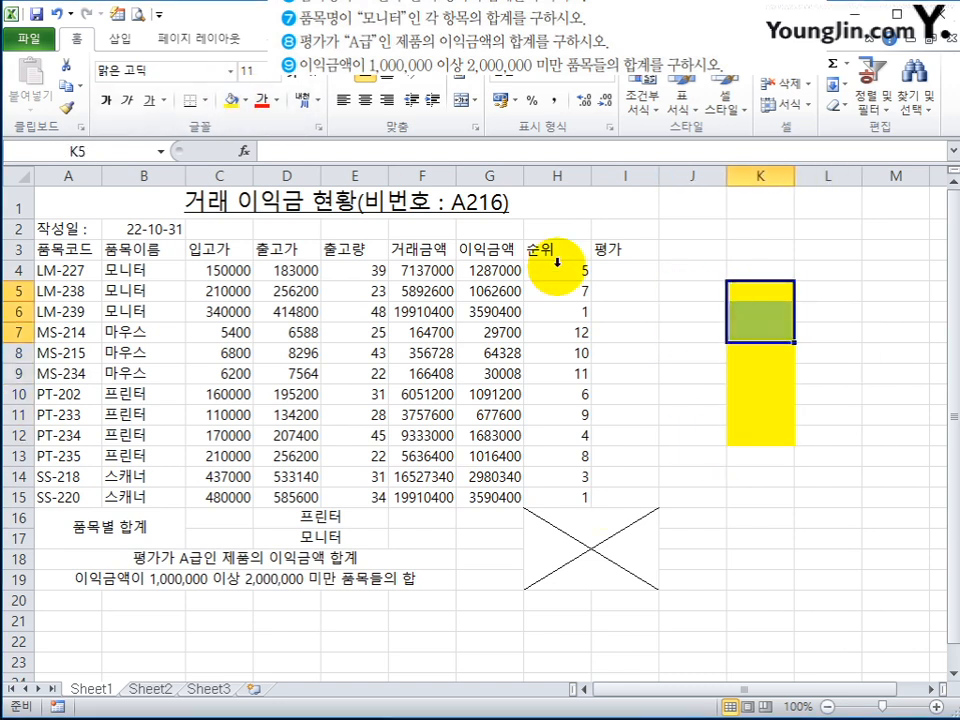
click(460, 101)
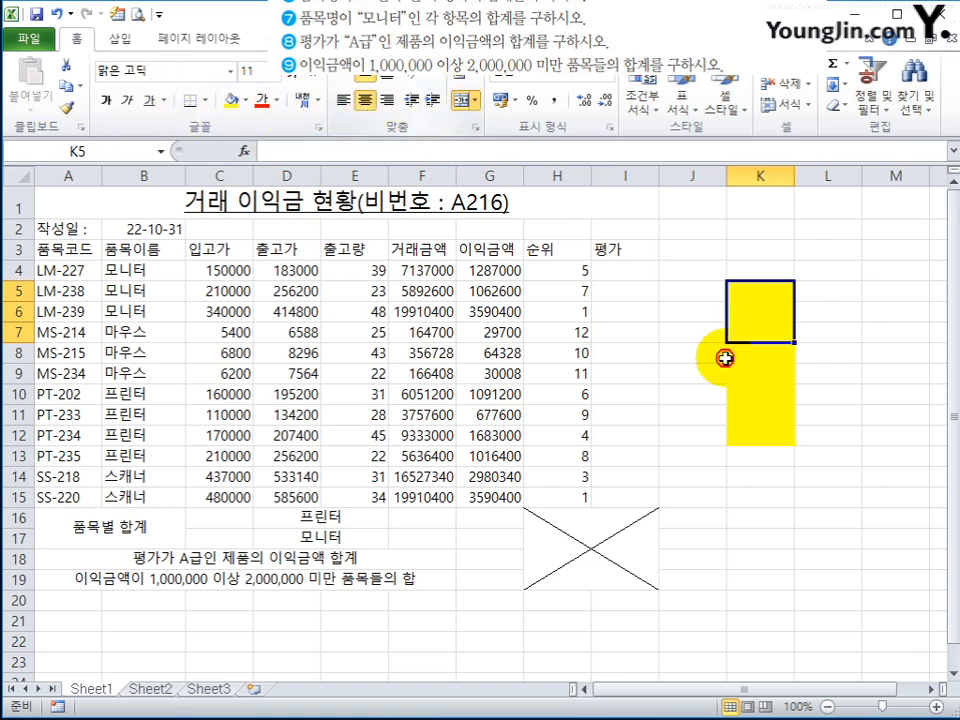
text(250)
key(Return)
key(Return)
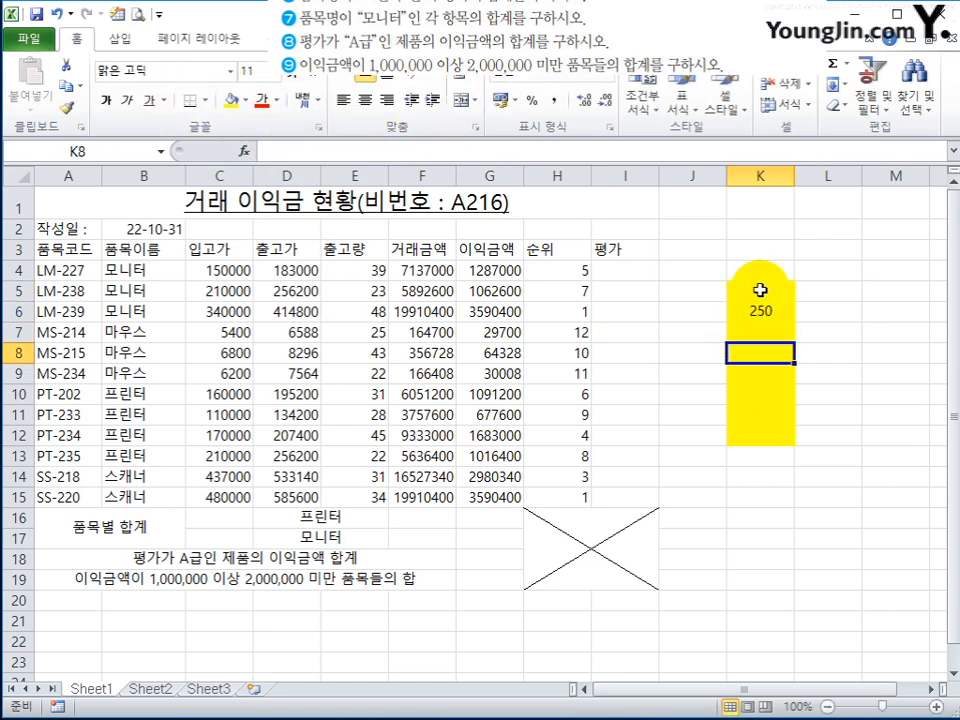
Label the 250 block by entering A등급 in L6.
click(814, 312)
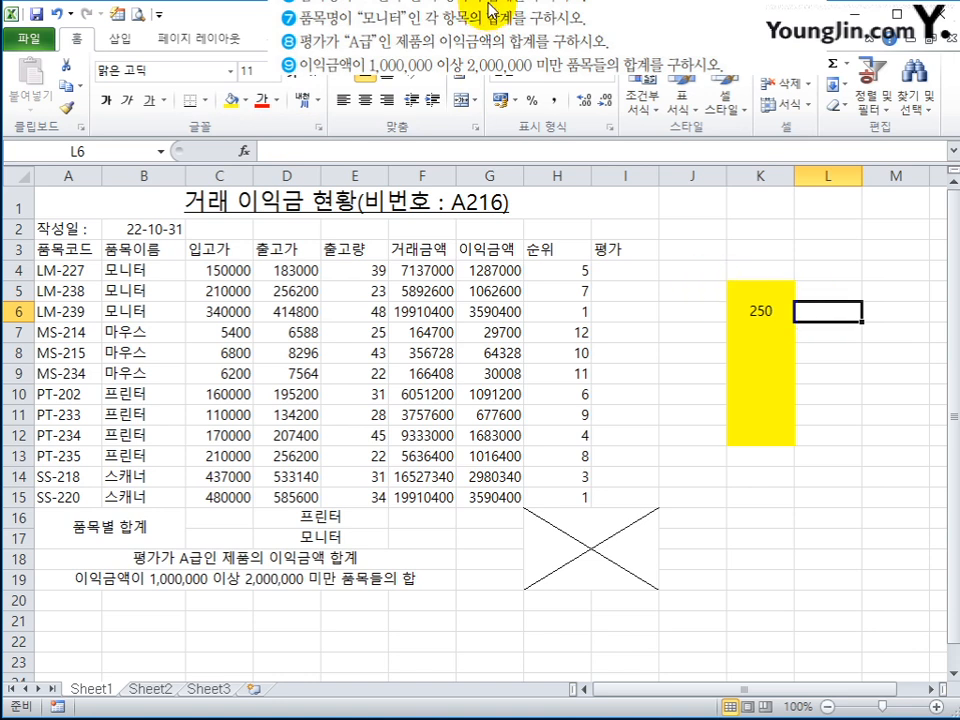
text(A등급)
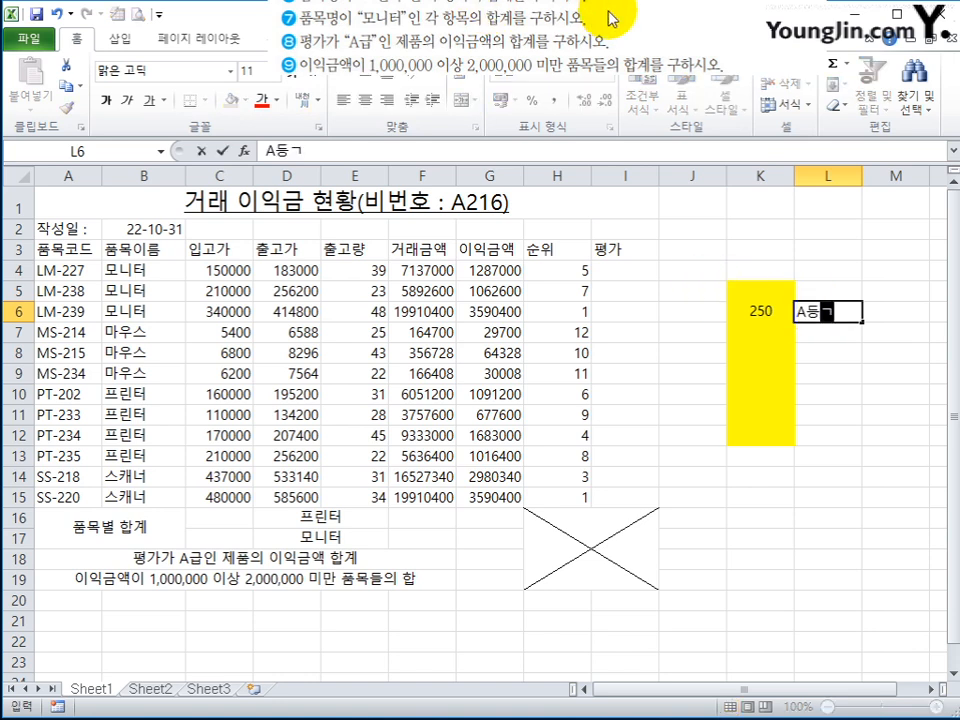
key(Return)
key(Left)
key(Down)
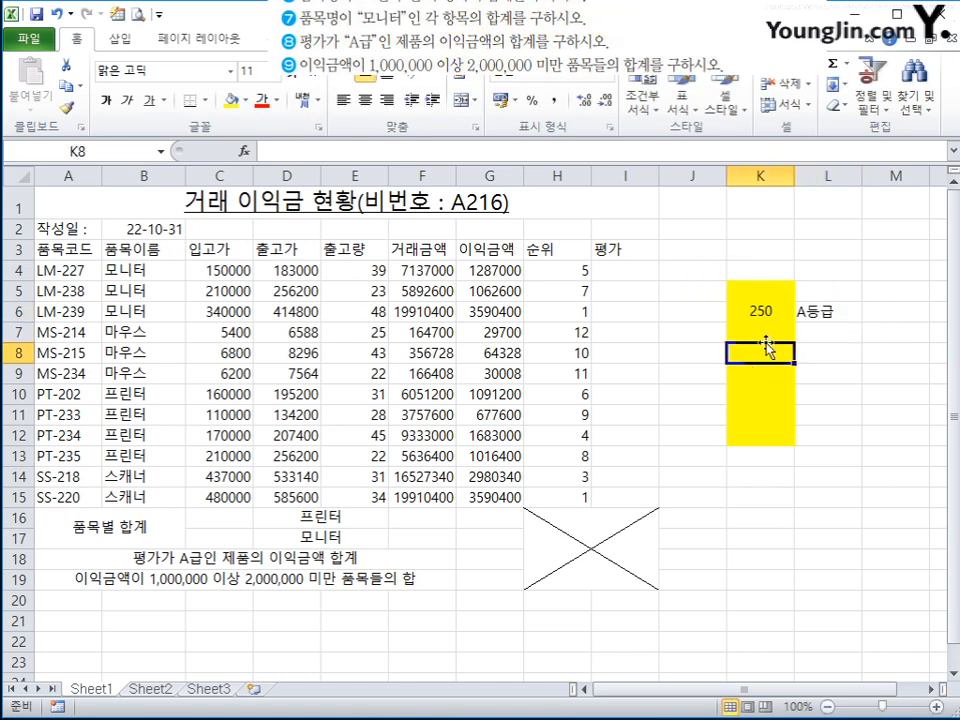
Change the fill of the merged 250 cell to green.
click(750, 300)
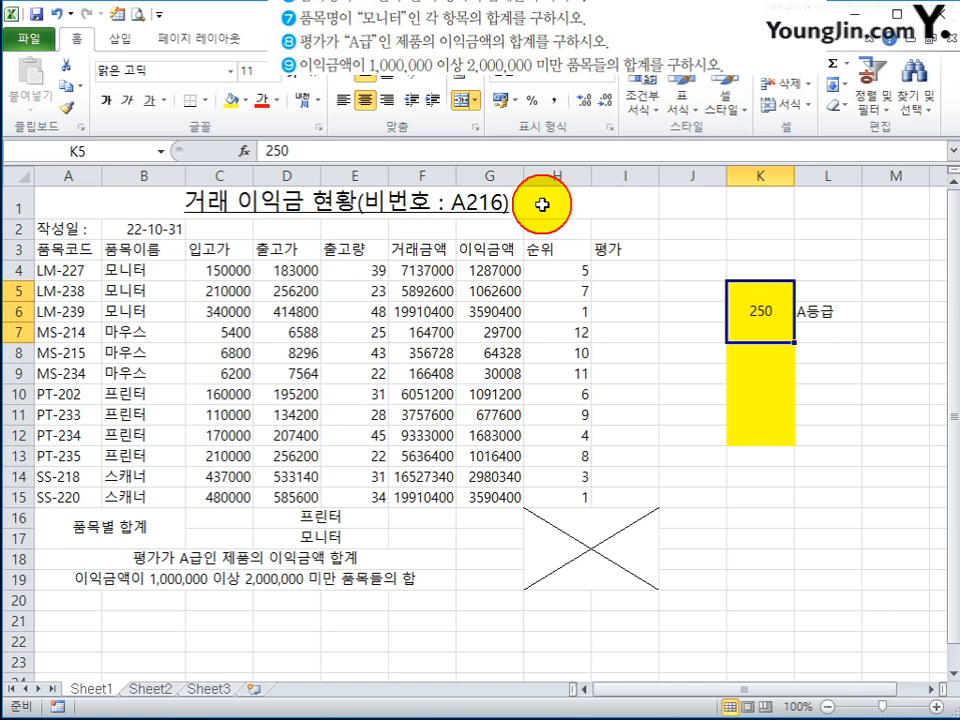
click(244, 100)
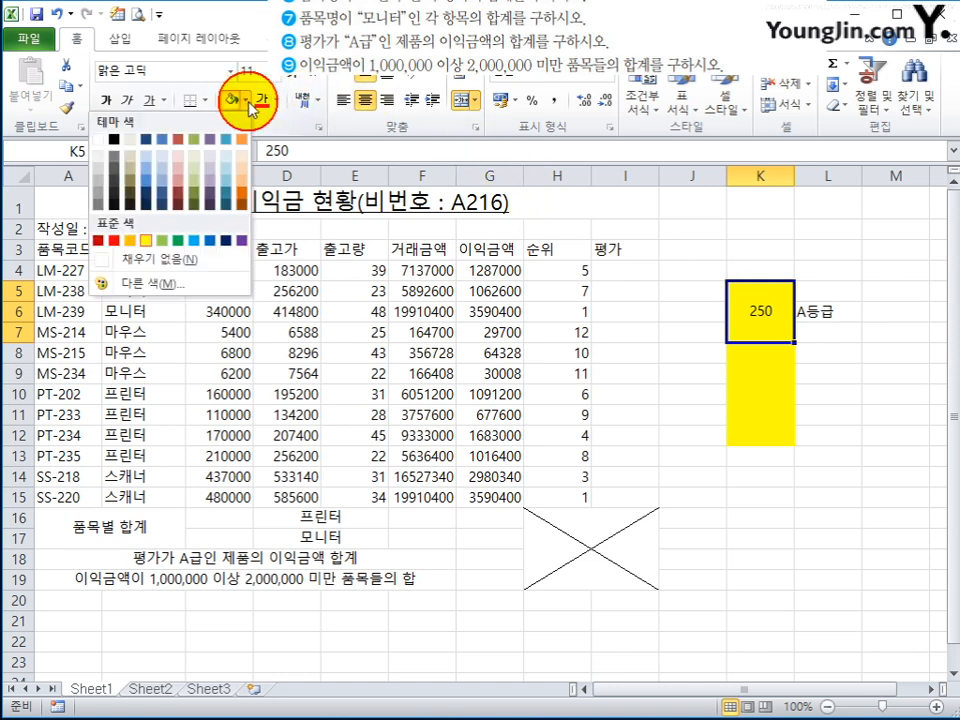
click(179, 243)
click(755, 390)
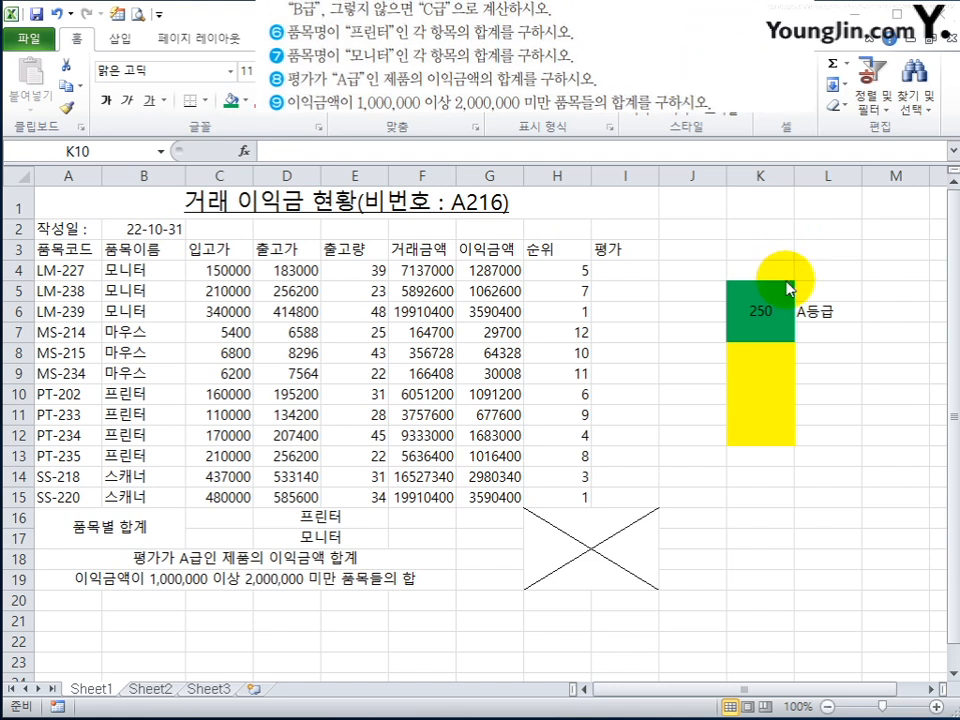
Merge and center K8:K9 below the 250 block and fill it with light orange.
click(765, 347)
drag(765, 347, 765, 378)
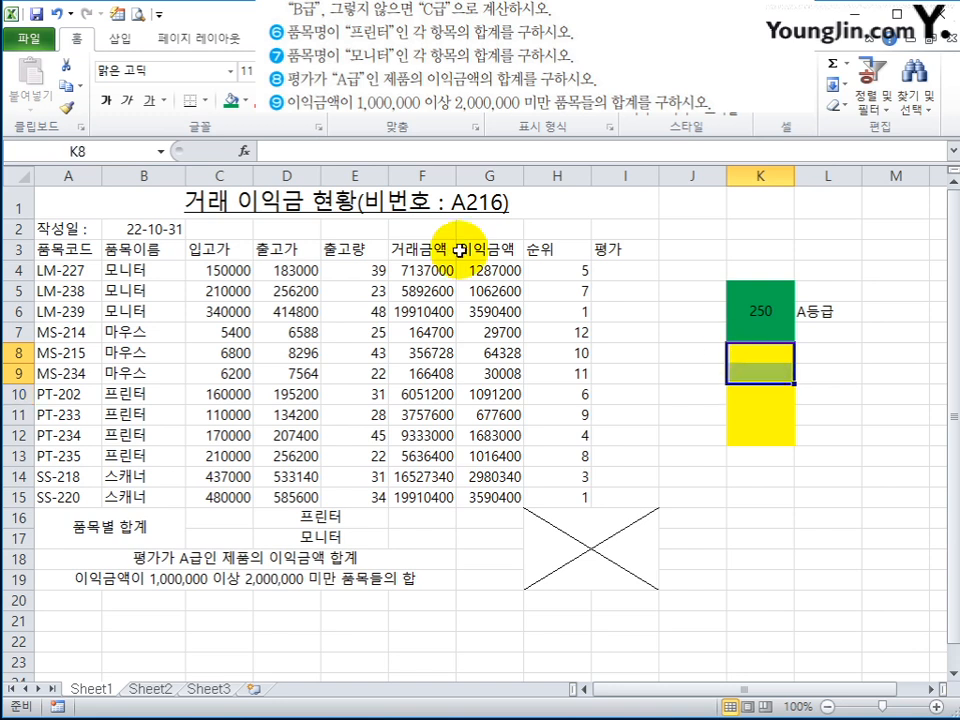
drag(356, 91, 371, 51)
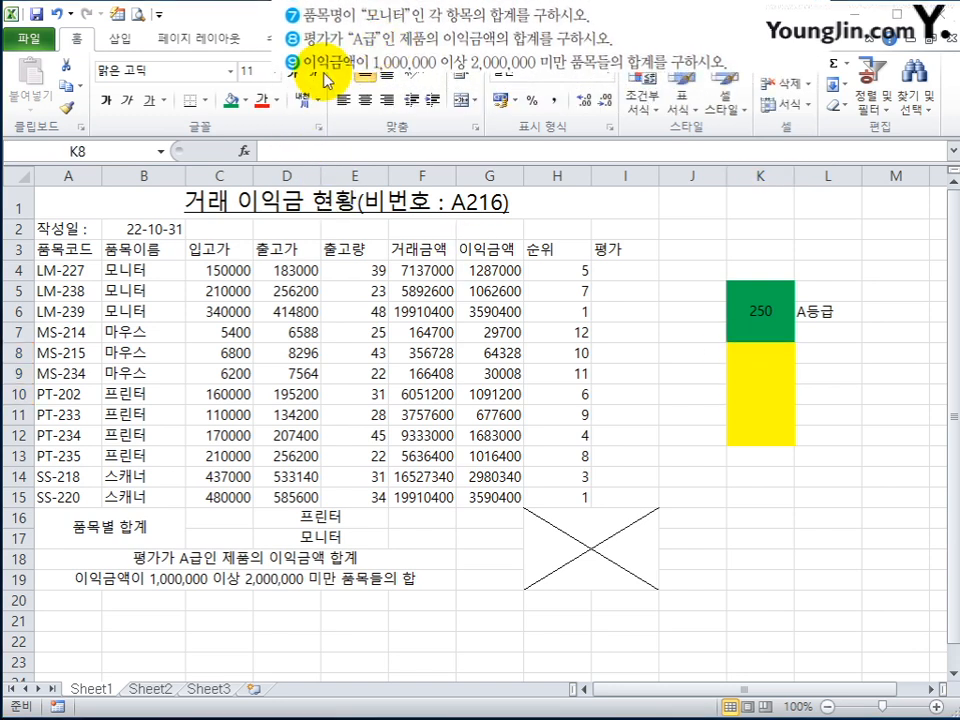
click(456, 100)
click(245, 104)
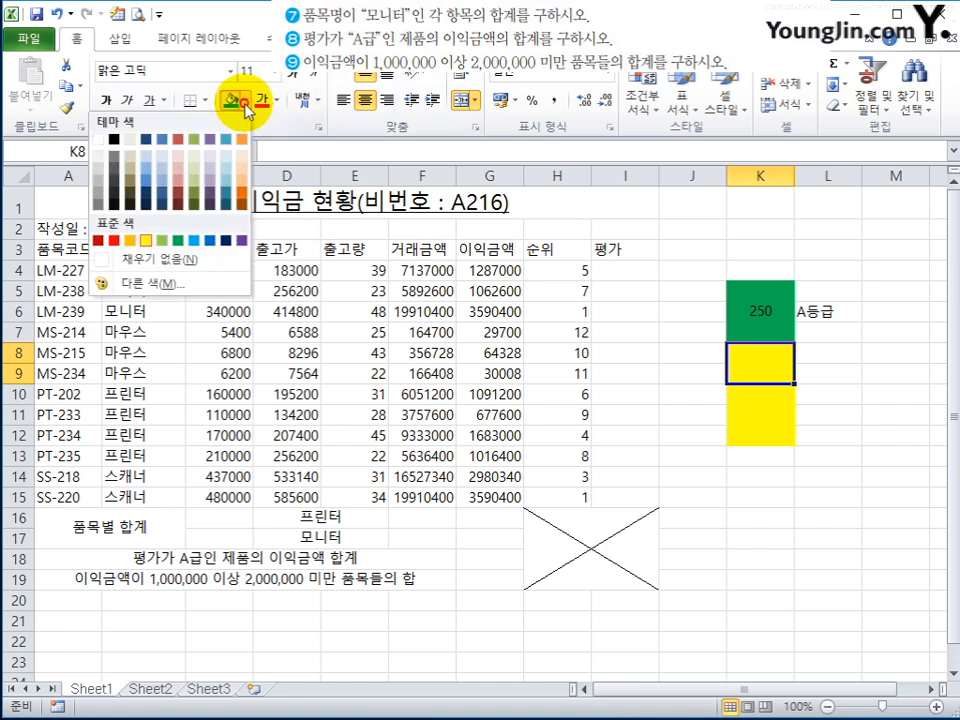
click(242, 167)
click(832, 358)
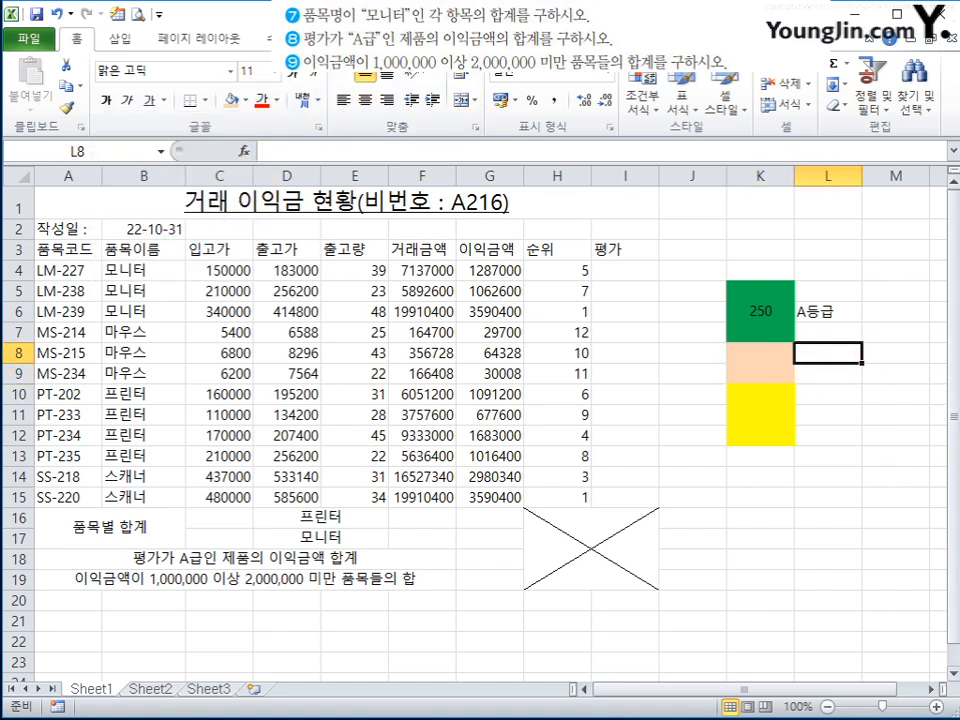
Enter A등급 in L8 and C등급 in L10 as labels beside the orange and yellow blocks.
text(A등급)
key(Return)
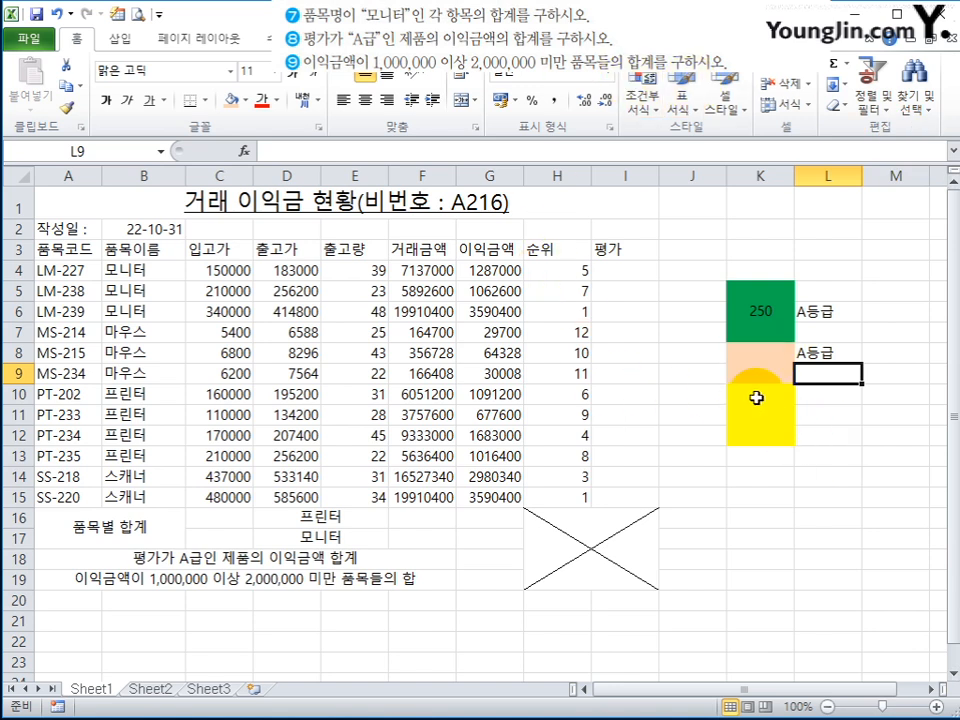
click(774, 434)
click(846, 404)
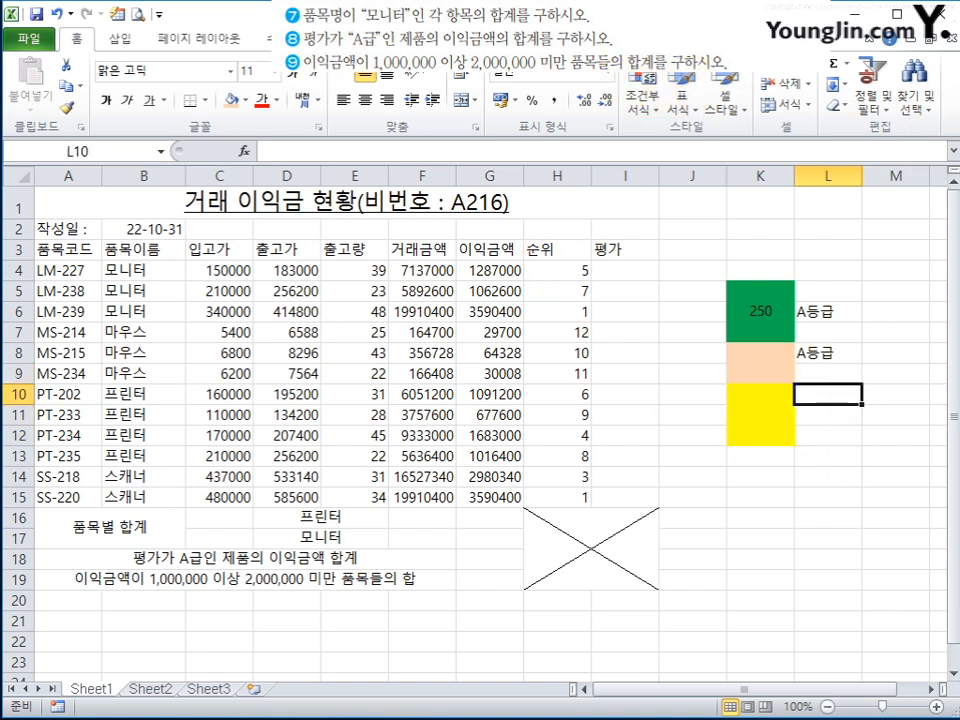
text(C등)
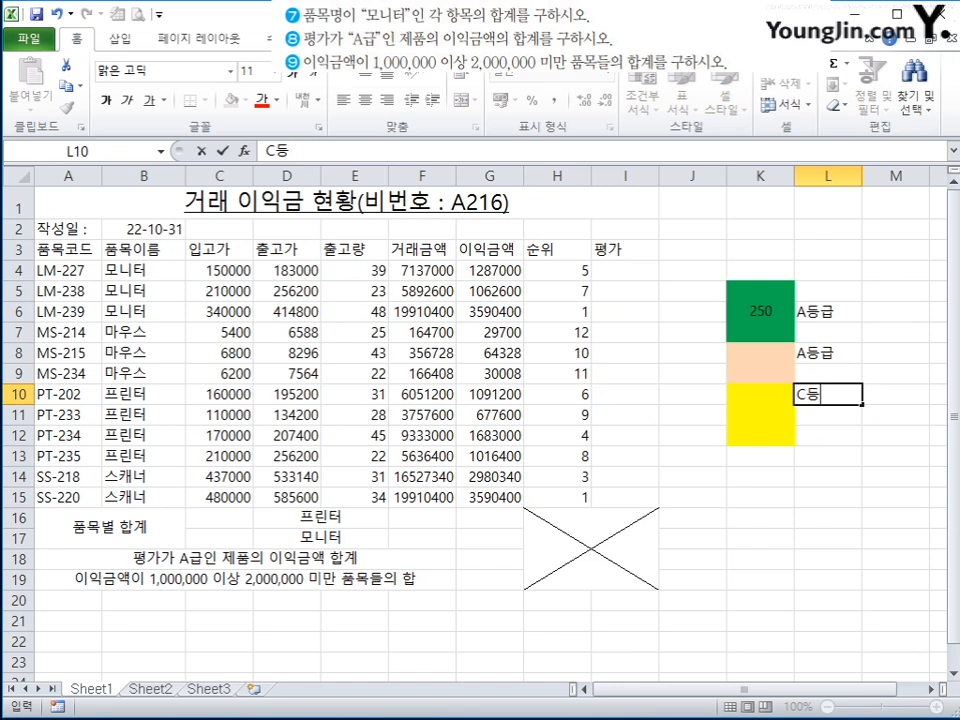
text(급)
key(Return)
Change the label beside the light orange block in L8 to B등급.
click(828, 352)
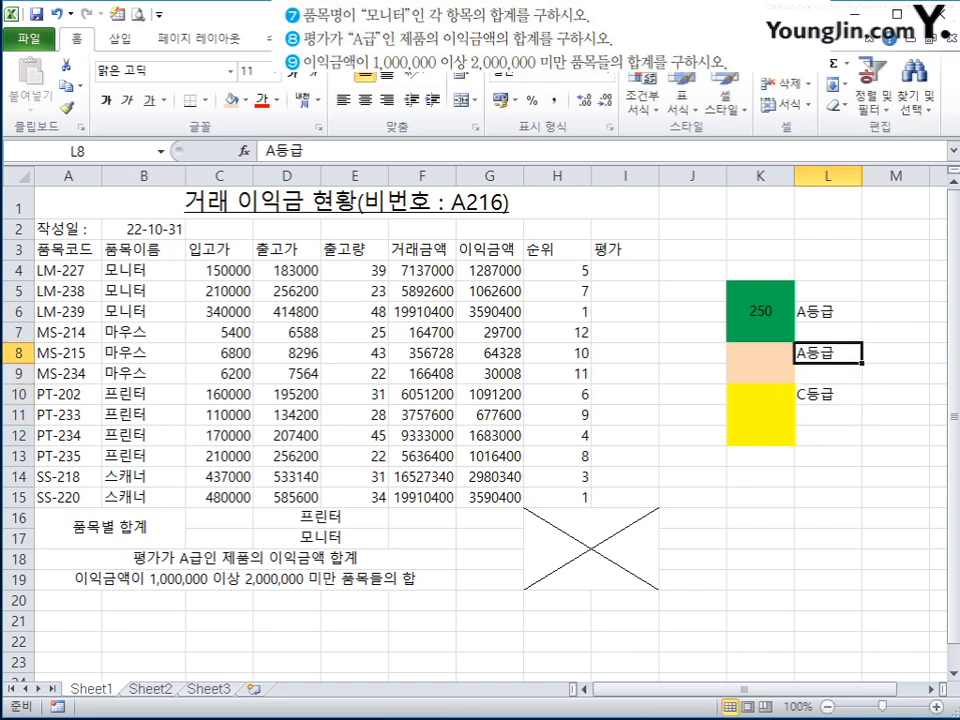
click(806, 358)
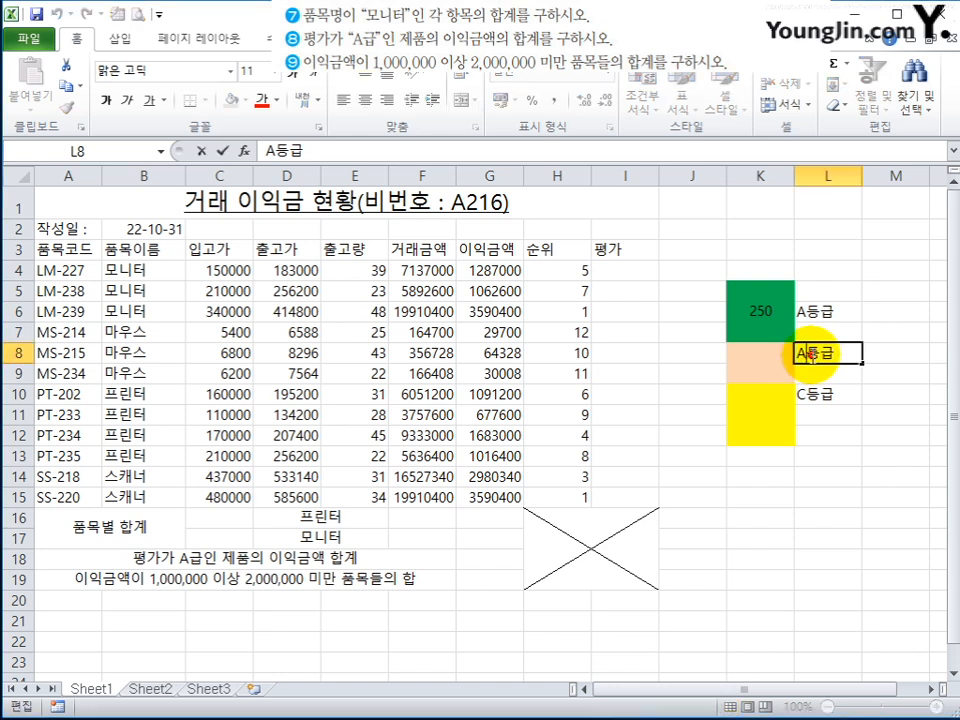
double_click(836, 366)
key(BackSpace)
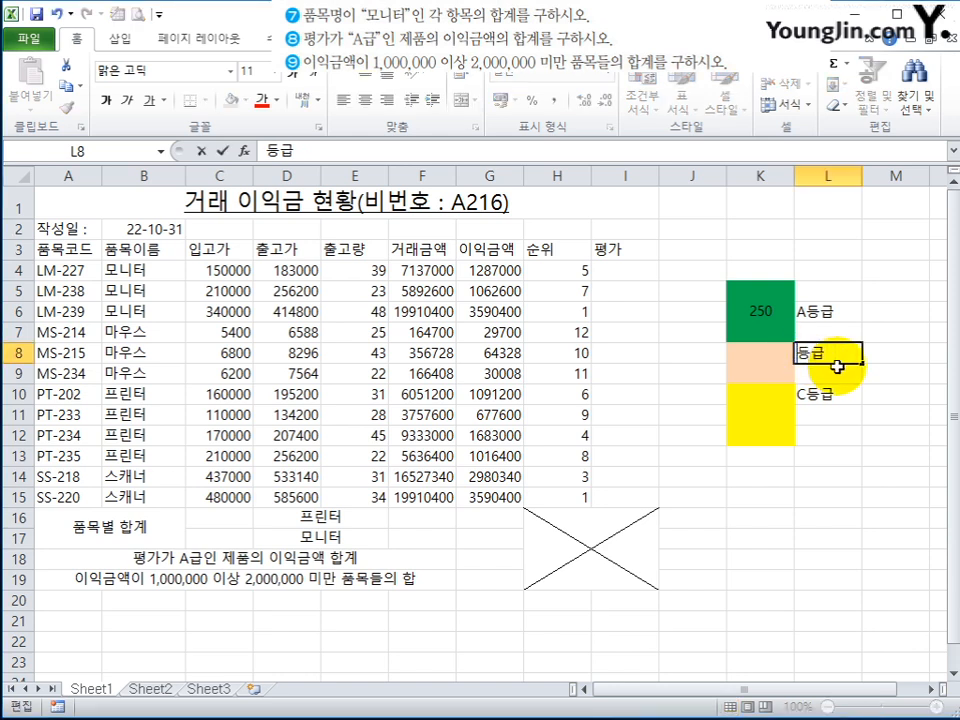
text(B)
key(Return)
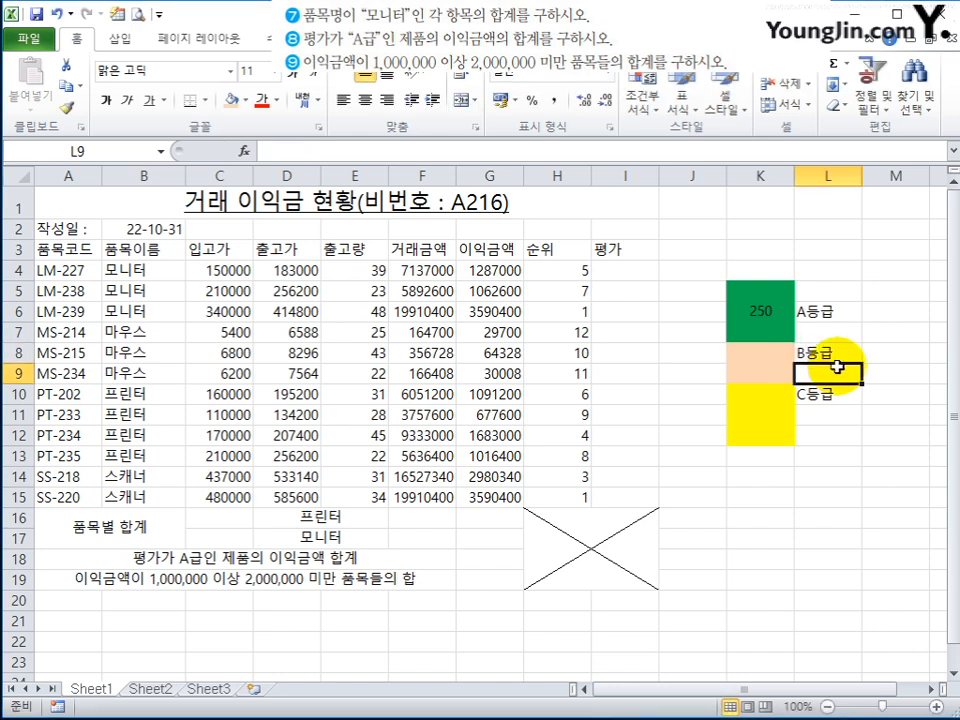
Examine how the green, orange and yellow blocks in column K correspond to the grade labels beside them.
click(783, 366)
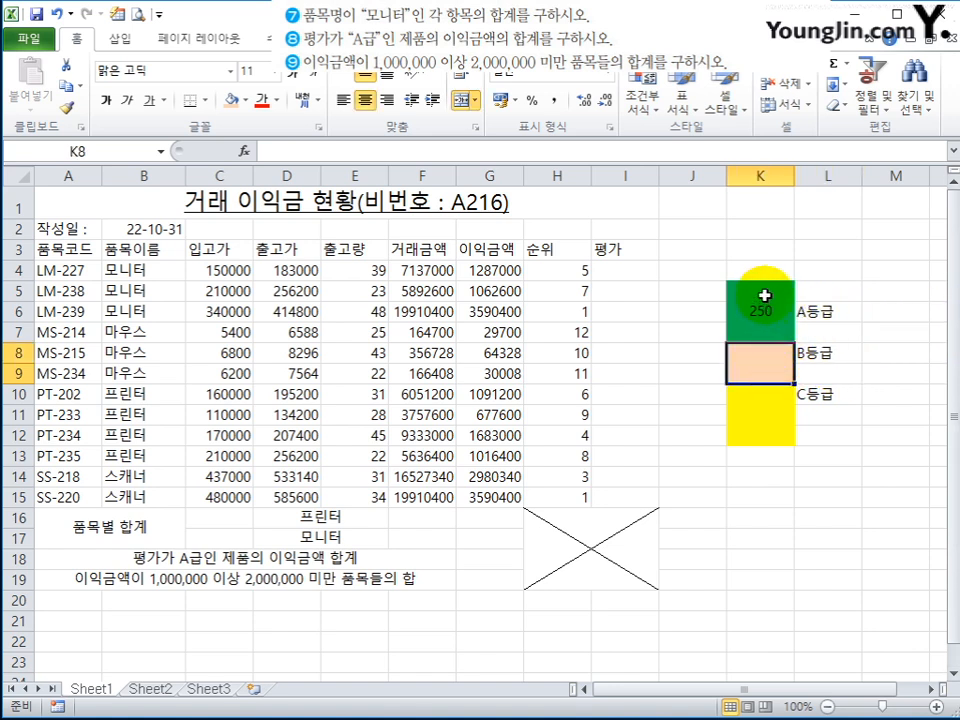
click(716, 381)
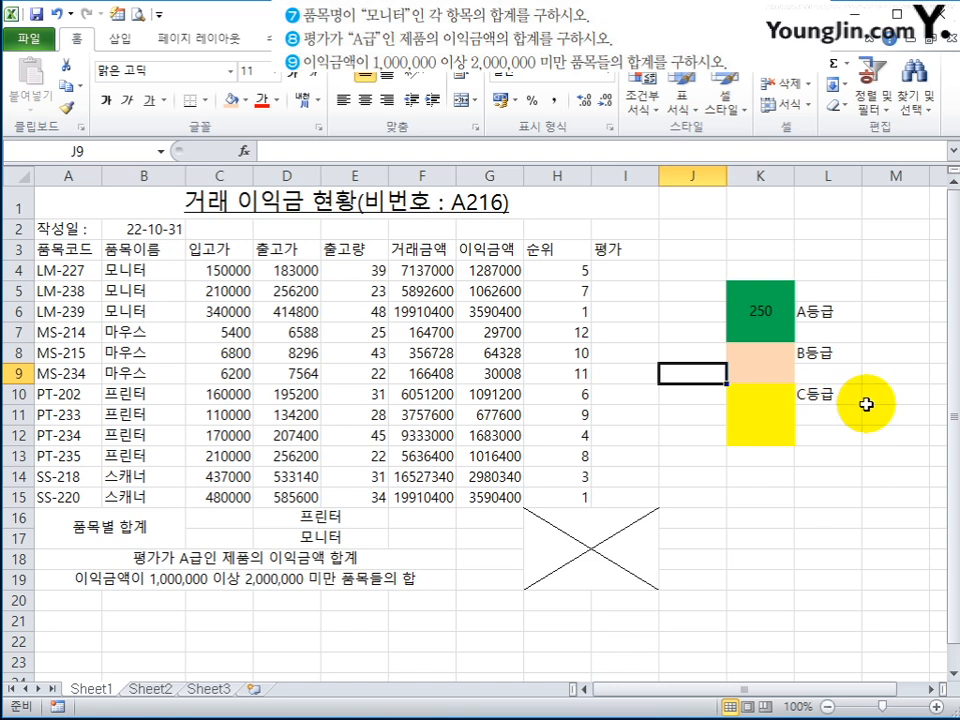
click(769, 370)
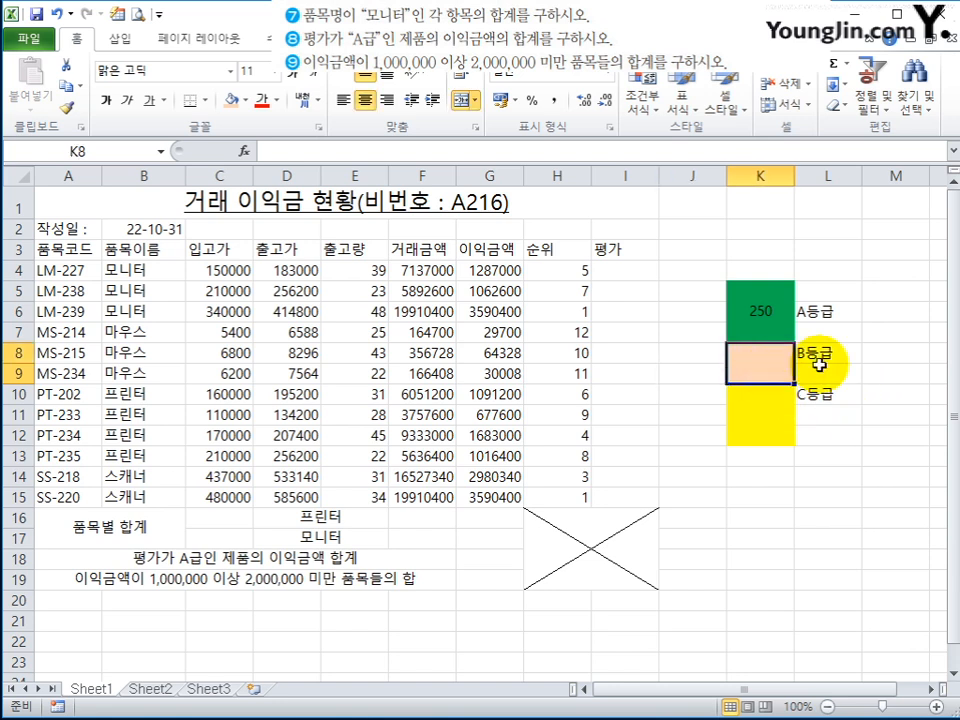
click(773, 426)
click(760, 394)
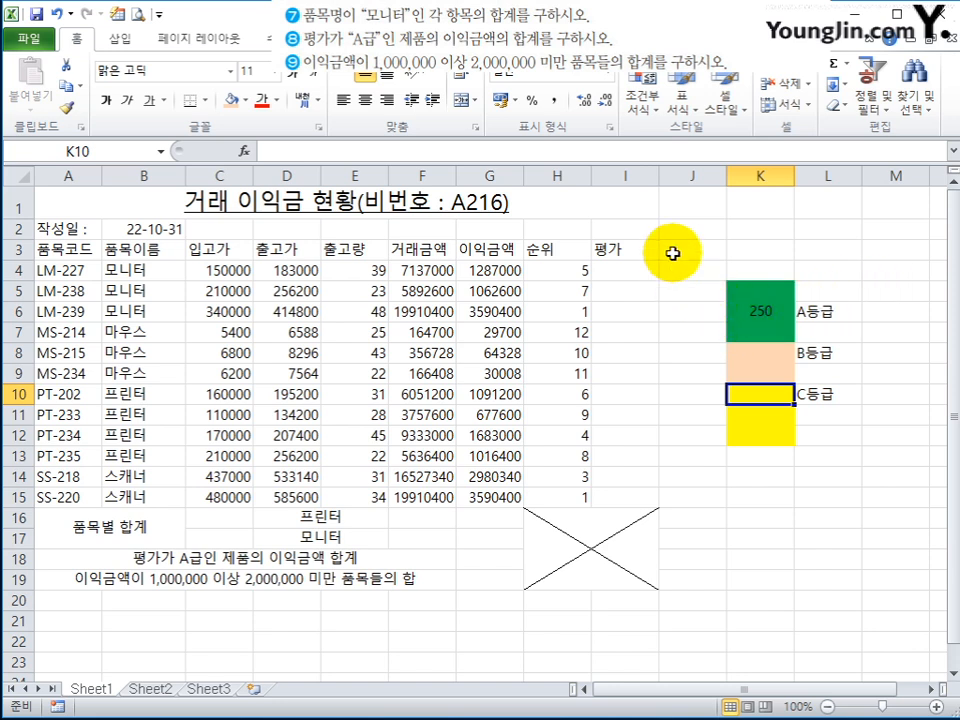
click(750, 305)
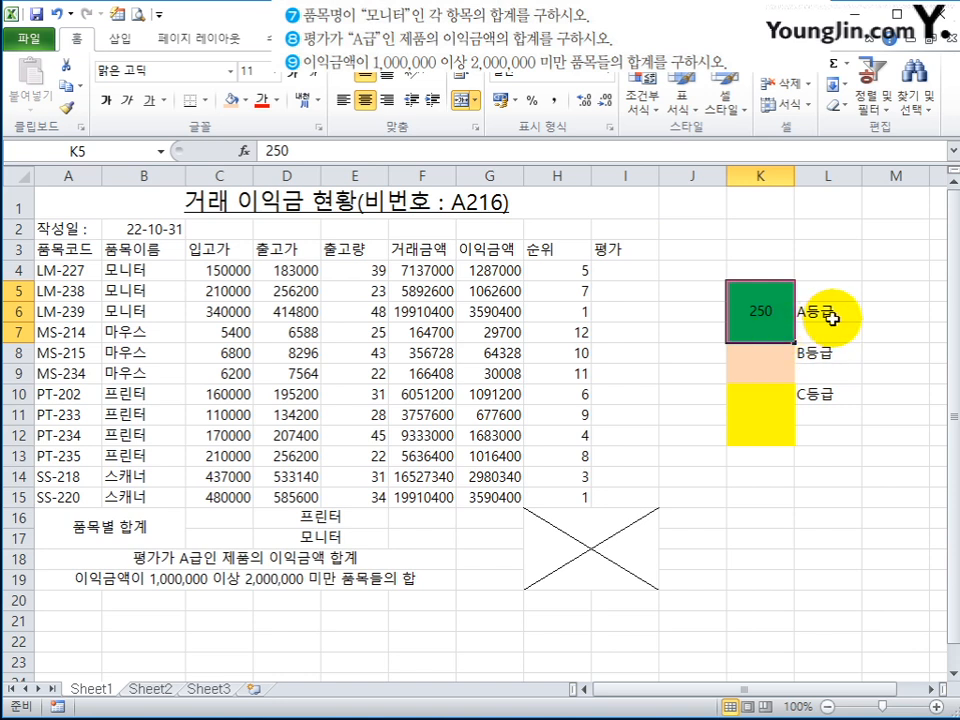
click(763, 364)
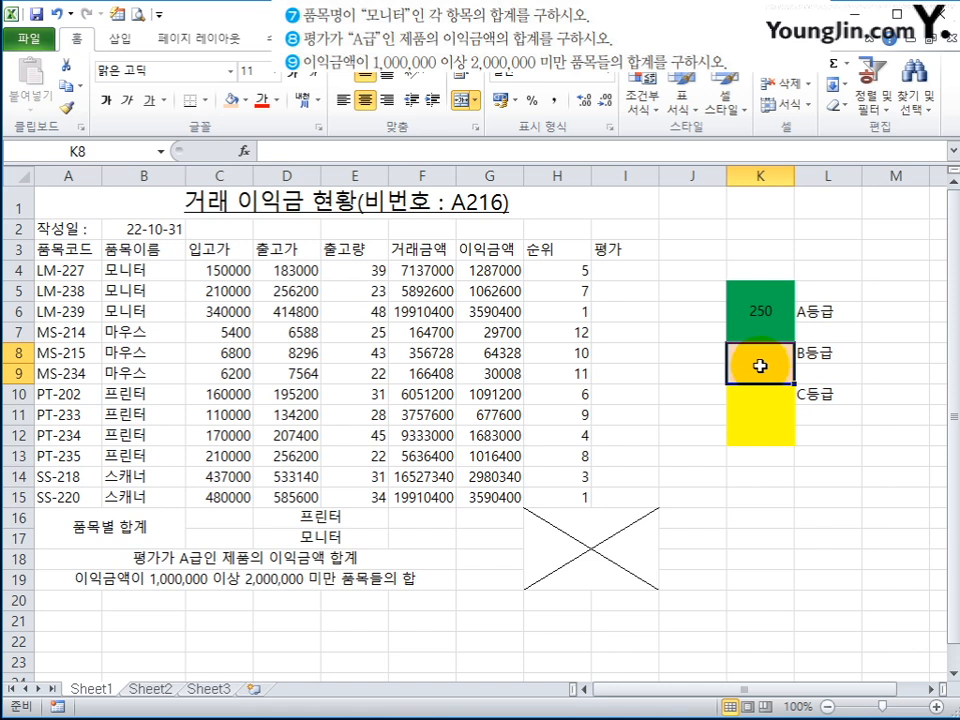
click(764, 322)
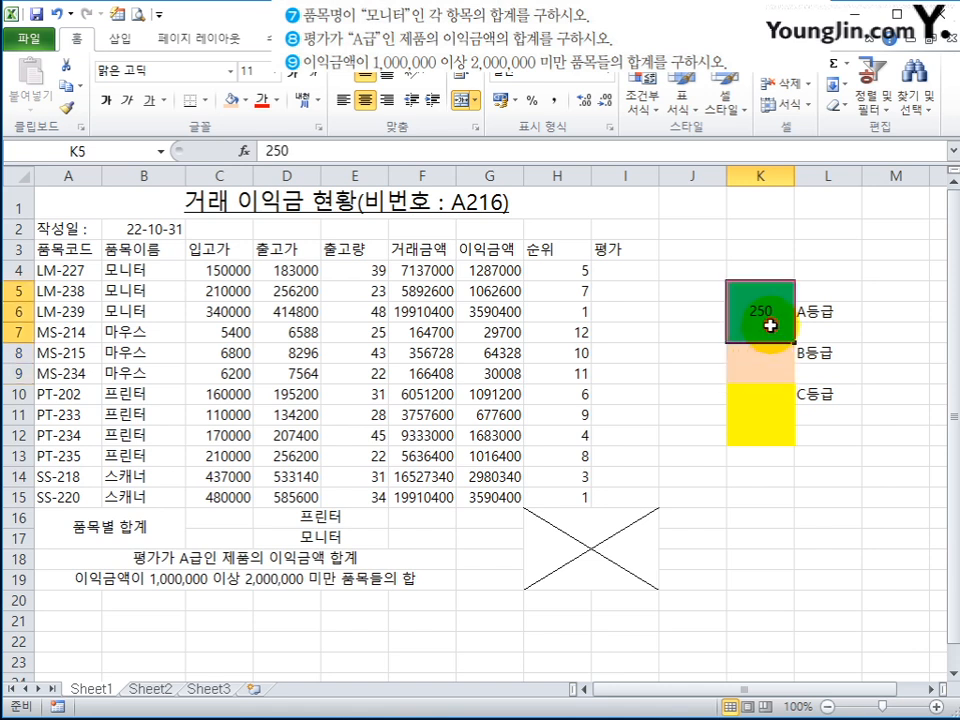
Enter the headings 조건, 참 and 거짓 in K16, L16 and M16.
click(744, 523)
text(whrjs)
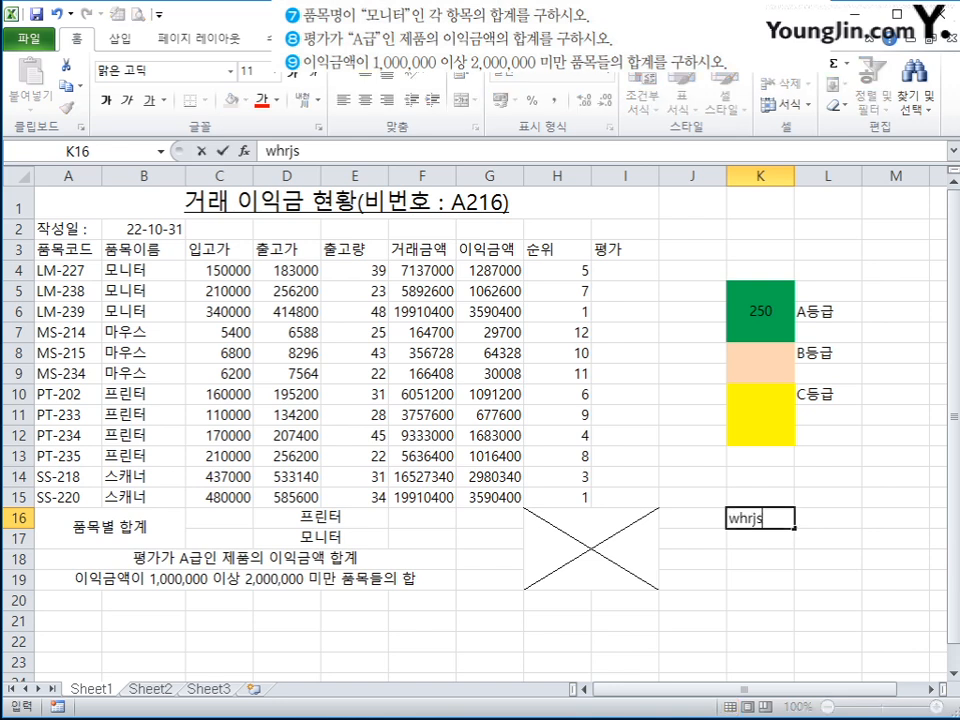
key(BackSpace)
key(BackSpace)
key(BackSpace)
key(BackSpace)
key(BackSpace)
key(Hangul)
text(조건)
key(Tab)
text(참)
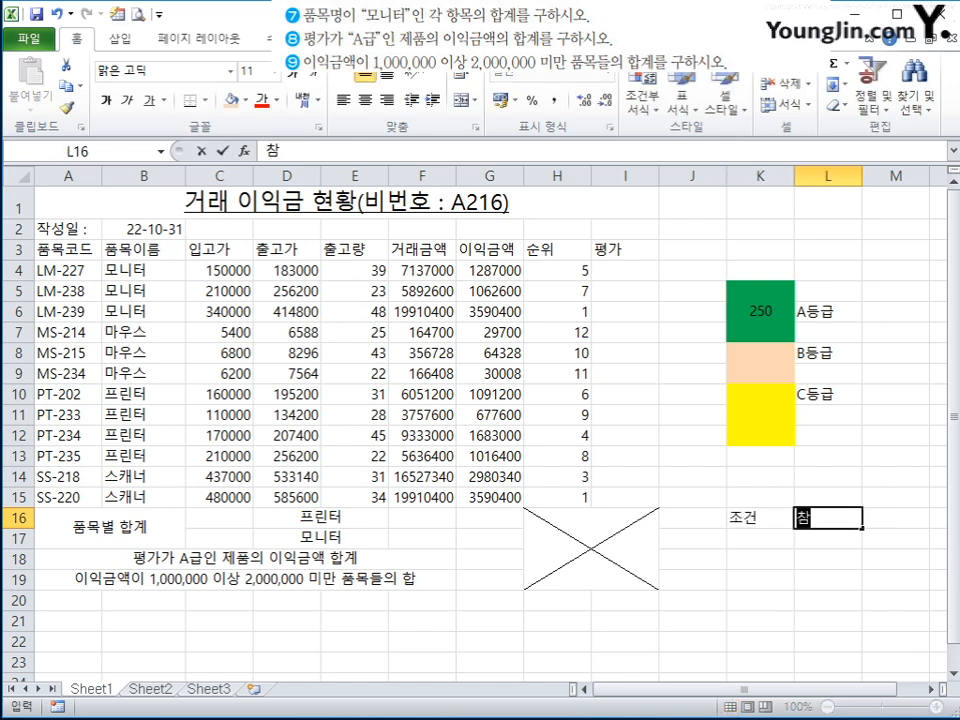
key(Tab)
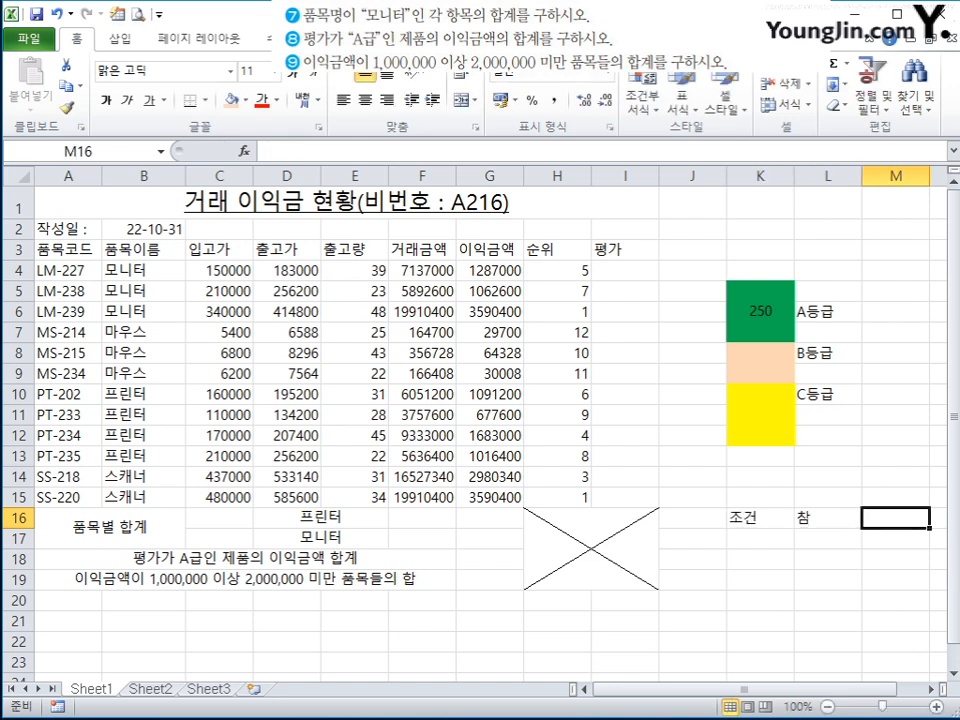
text(거짓)
key(Return)
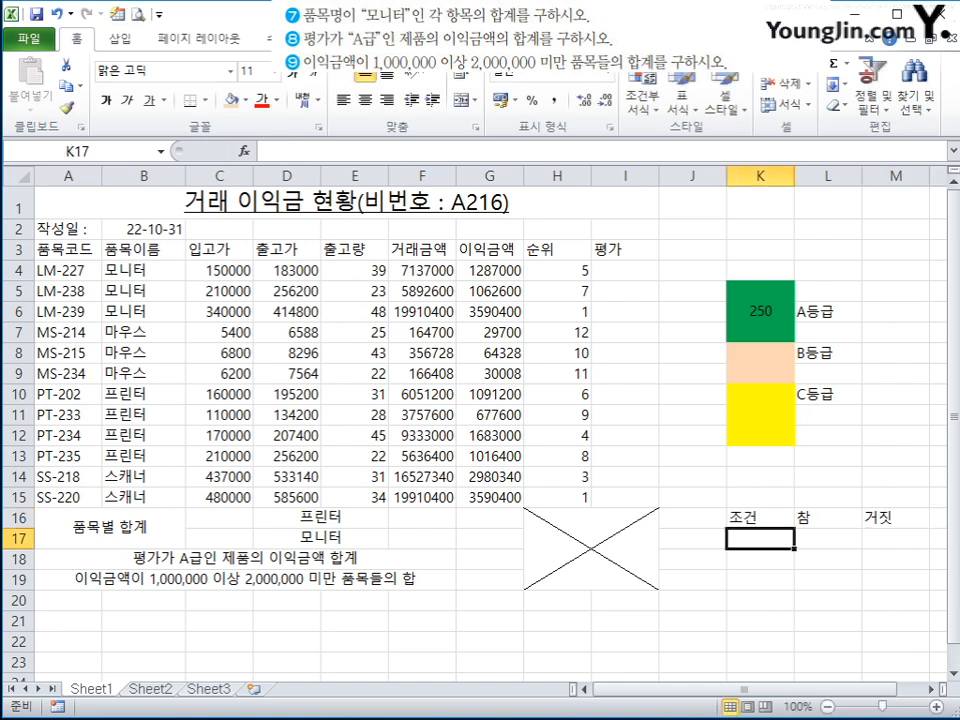
Enter the condition >=250 in K17 and its true result A등급 in L17.
text(>2)
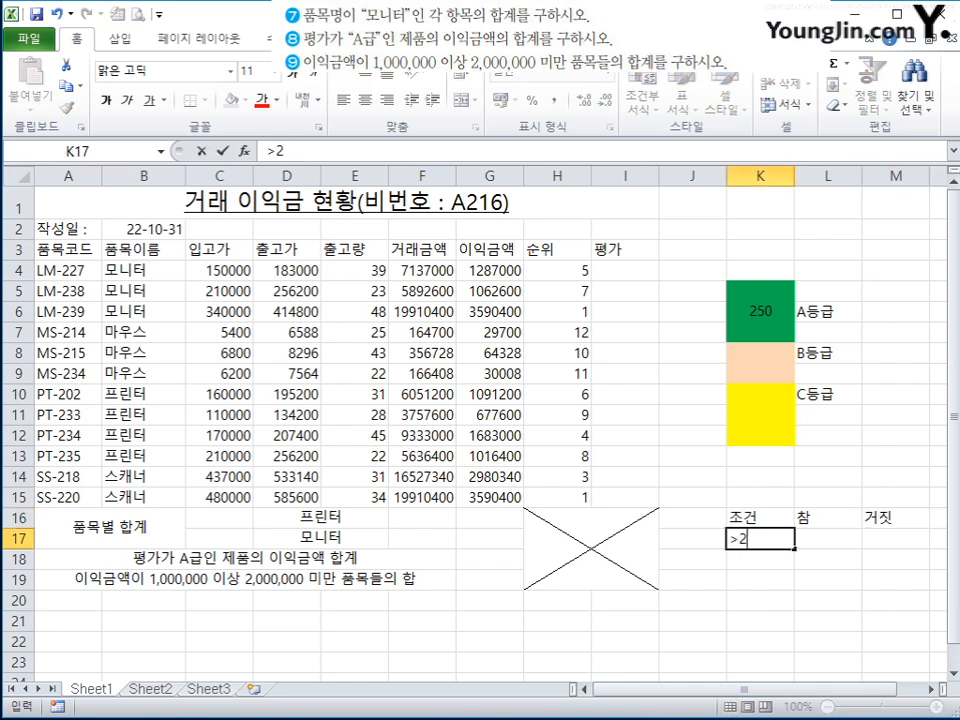
text(=250)
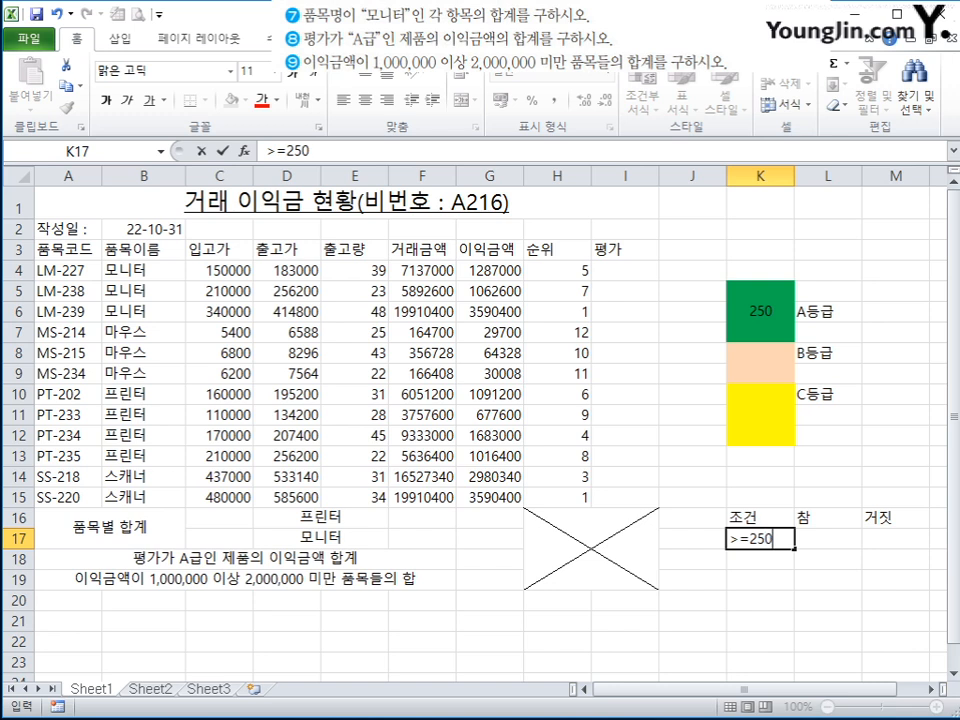
key(Return)
click(760, 538)
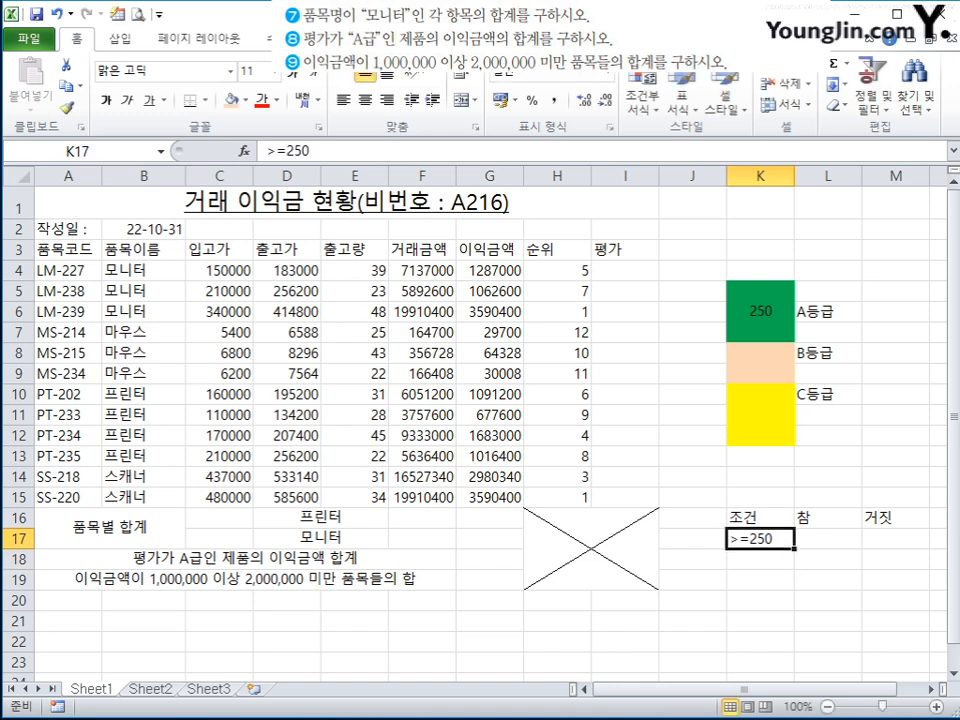
click(828, 538)
text(A등급)
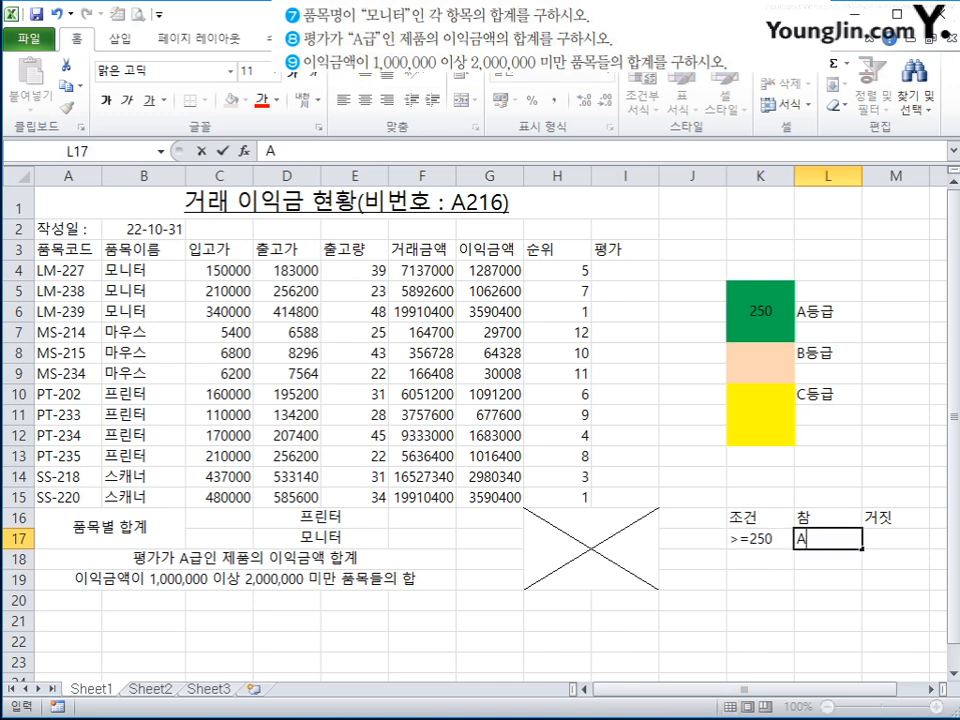
key(Return)
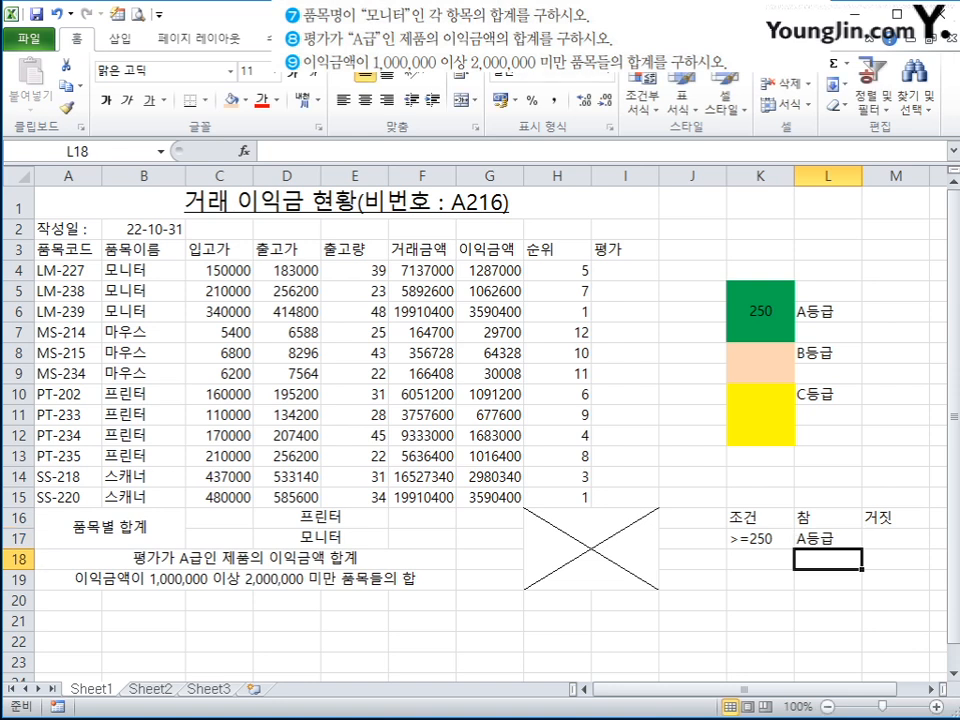
Enter 조건 in M17 under 거짓 and the nested condition >=100 in M18.
click(896, 538)
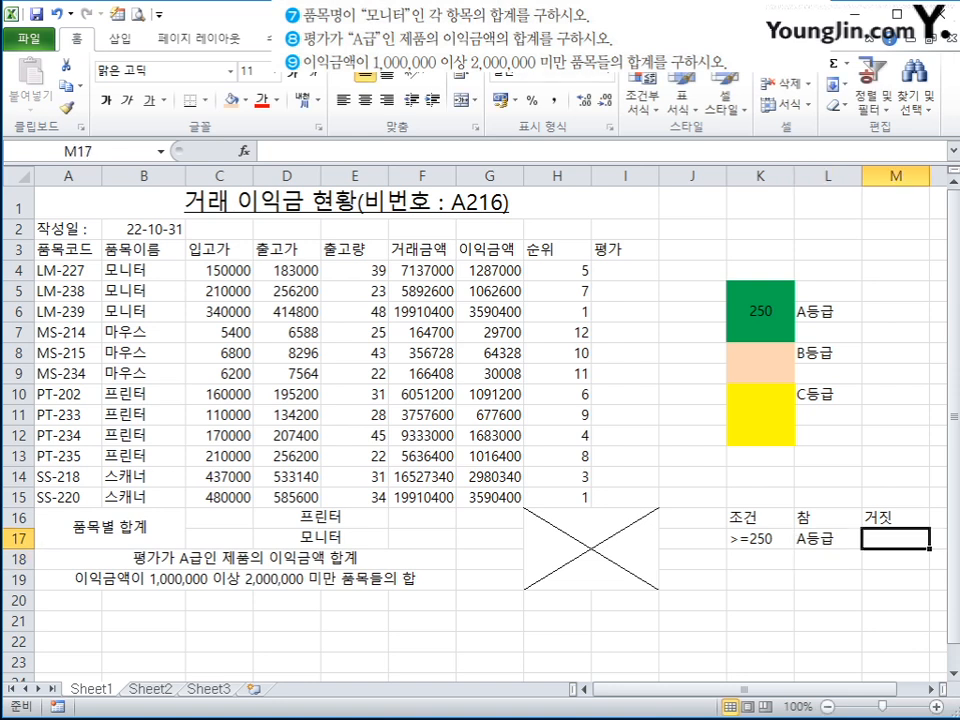
text(조건)
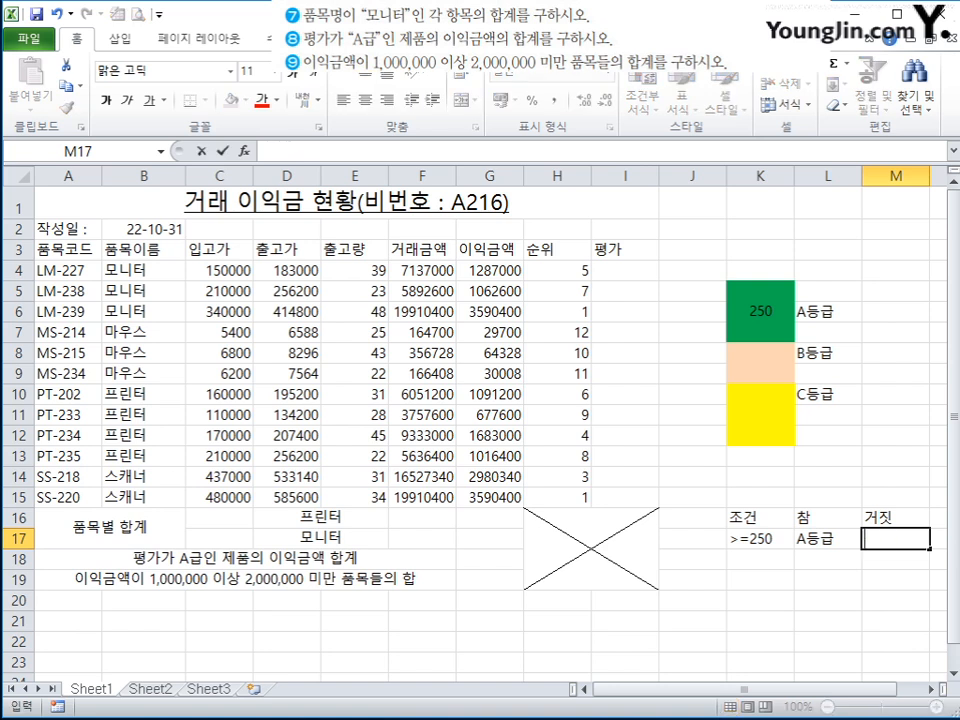
key(Return)
key(Right)
key(Right)
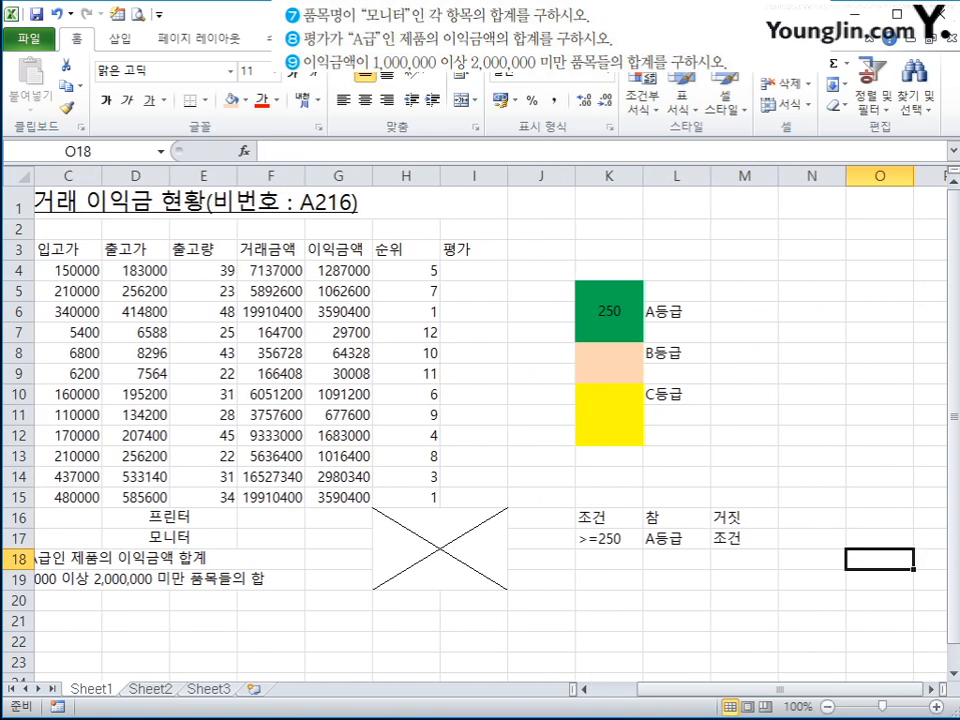
key(Left)
key(Left)
key(Left)
key(Right)
text(>=10)
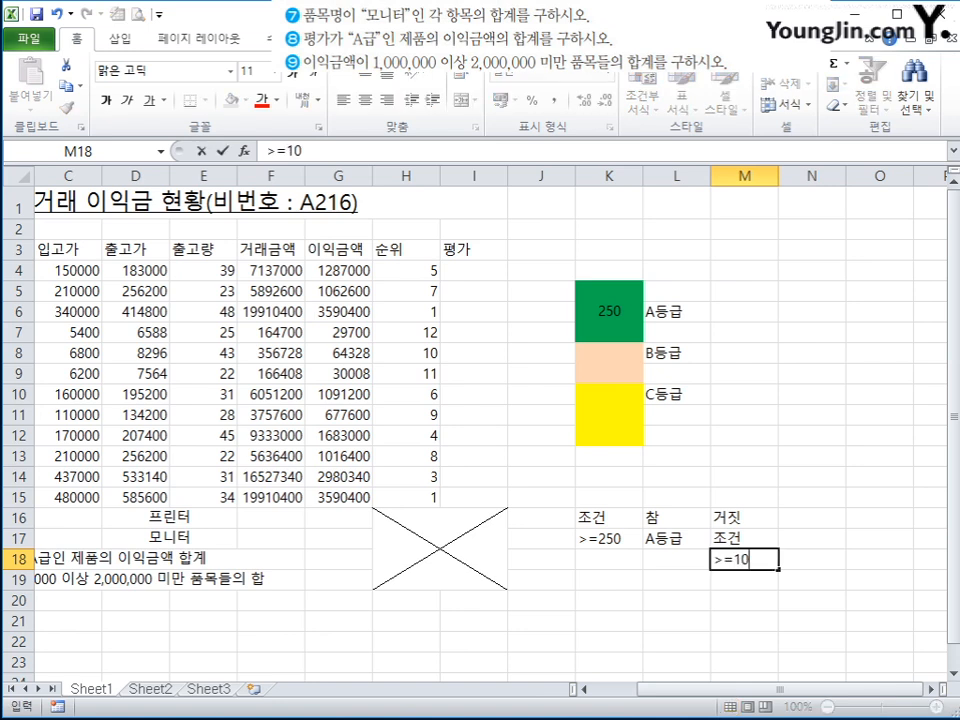
key(Tab)
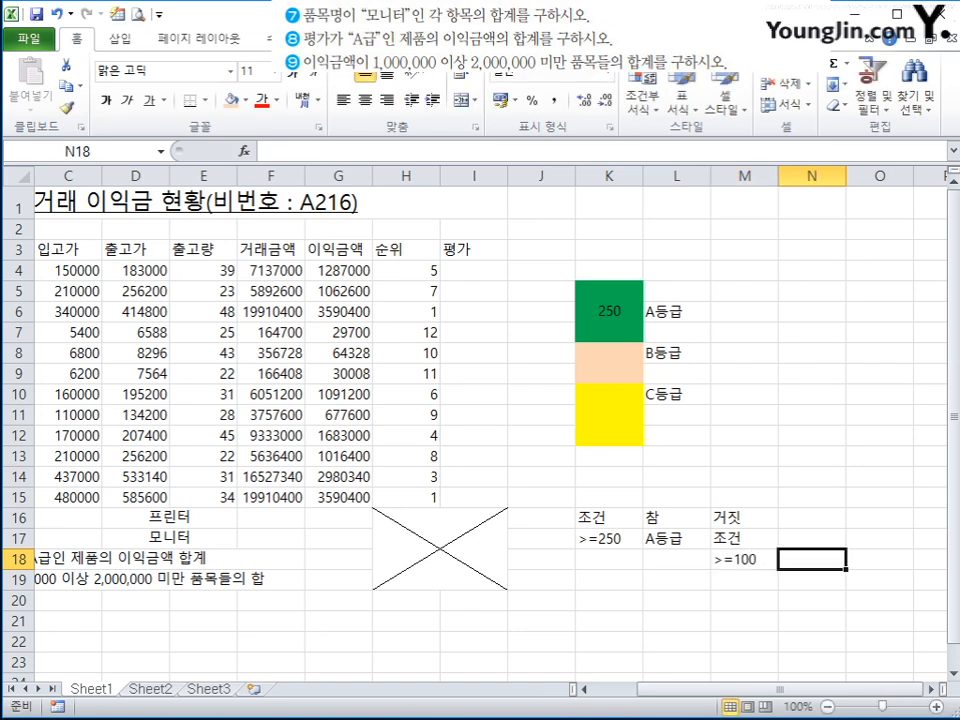
Enter B등급 in N18 as the true result of the >=100 condition.
text(Bem)
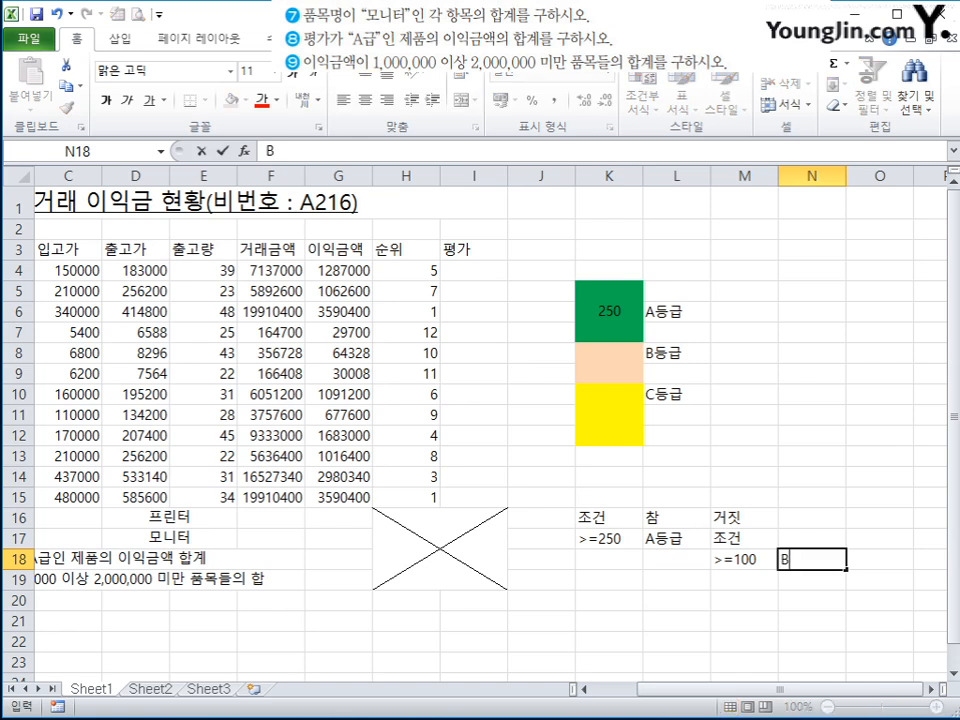
key(BackSpace)
key(BackSpace)
text(등급)
key(Return)
key(Up)
key(Right)
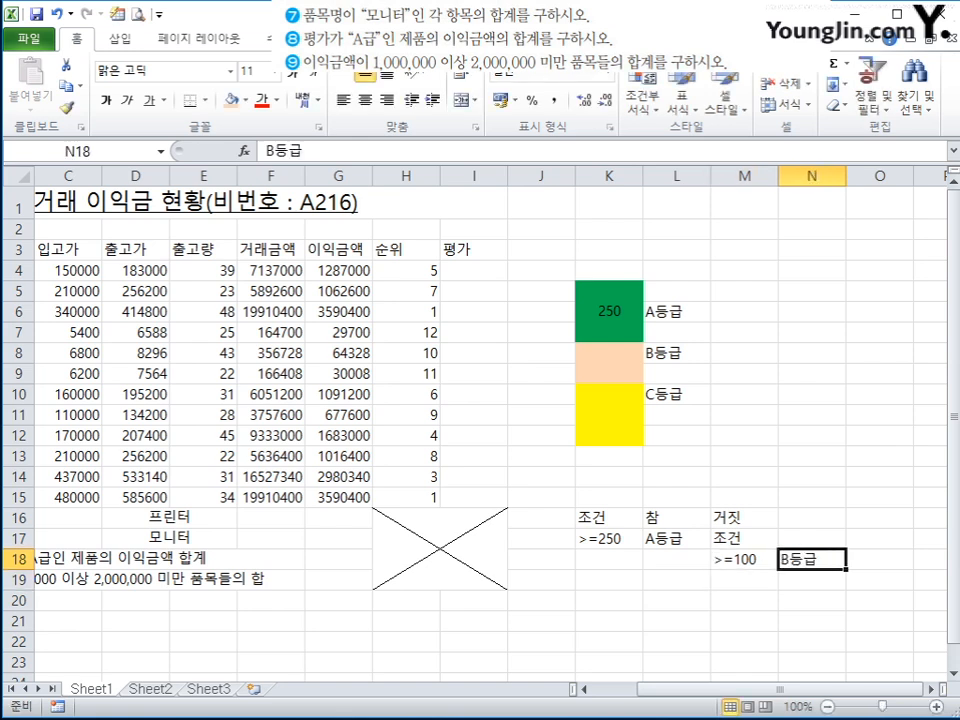
key(Right)
text(ㅊ)
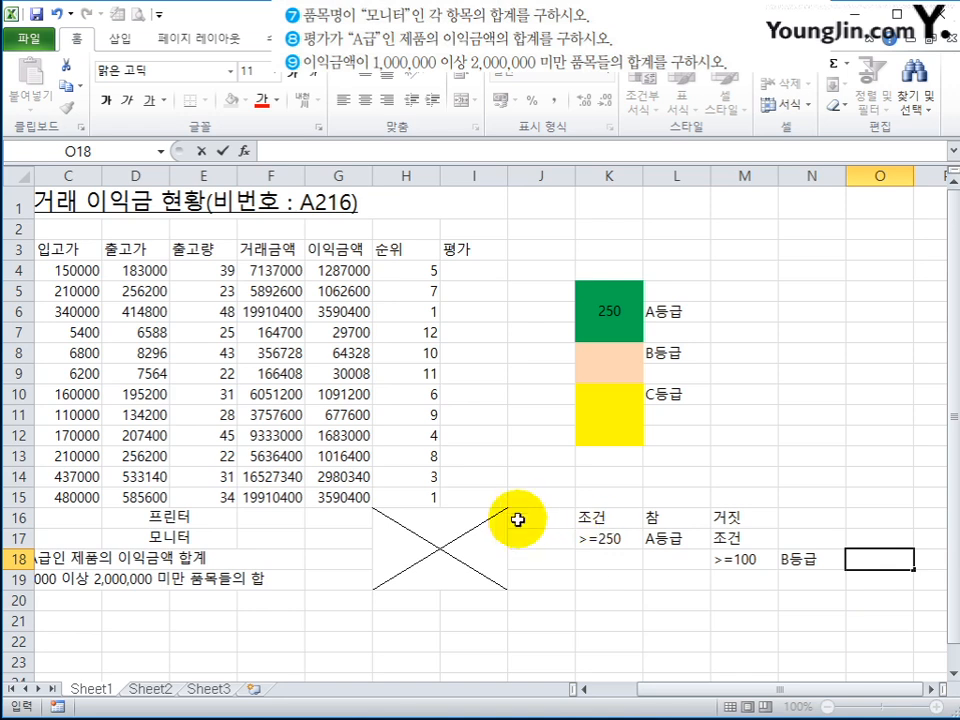
Clear the condition notes from J16:O20.
drag(516, 521, 860, 598)
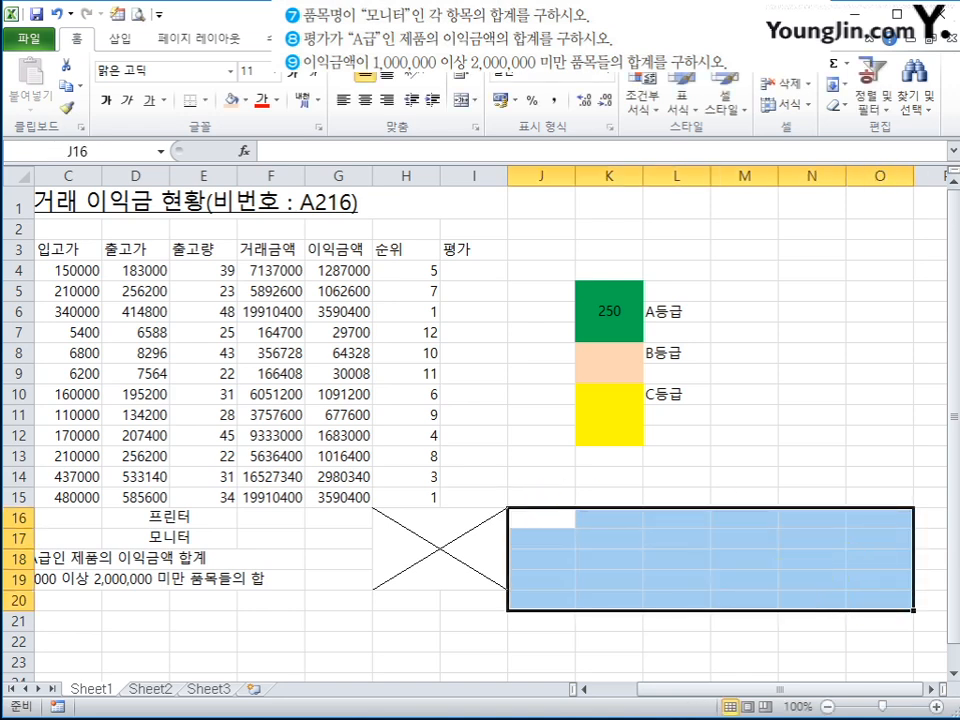
drag(831, 690, 707, 690)
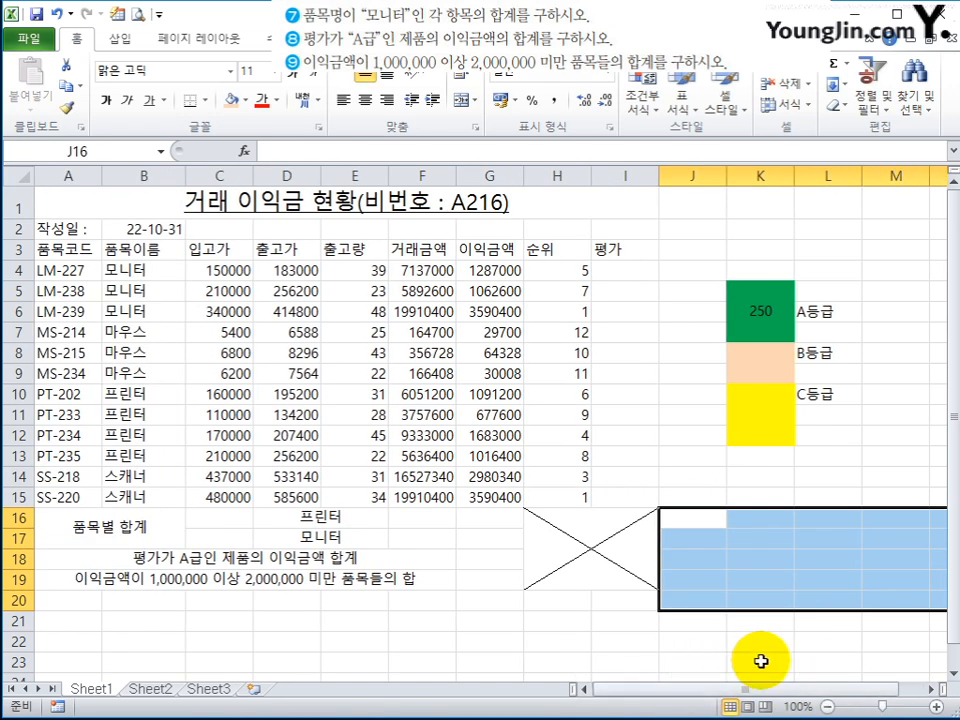
Start an IF function in I4 with the logical test G4>=2500000.
click(648, 333)
click(635, 277)
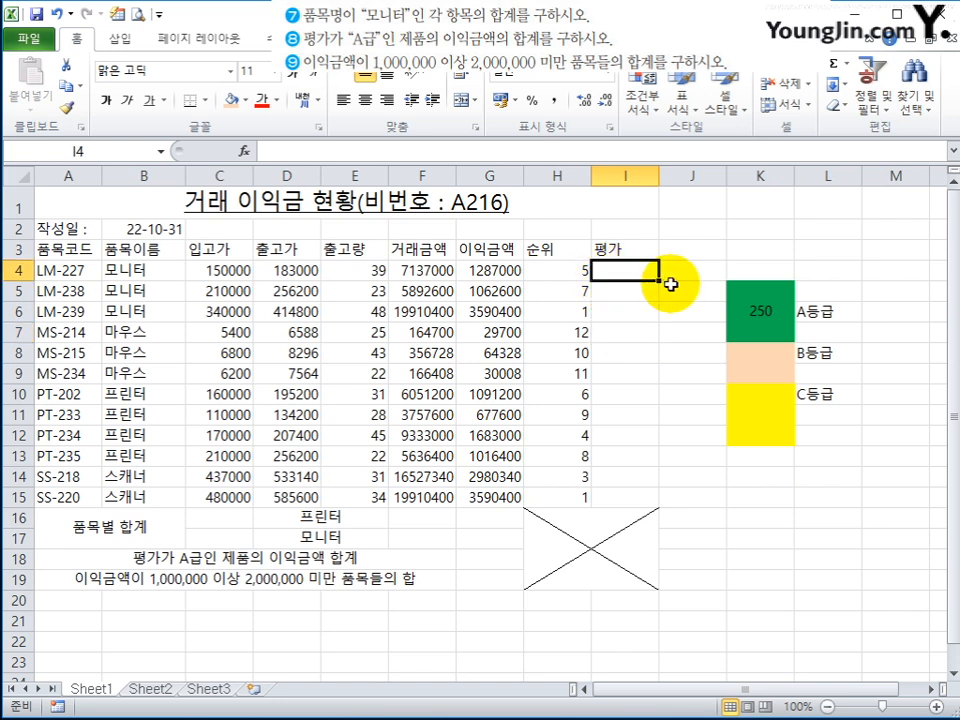
text(=)
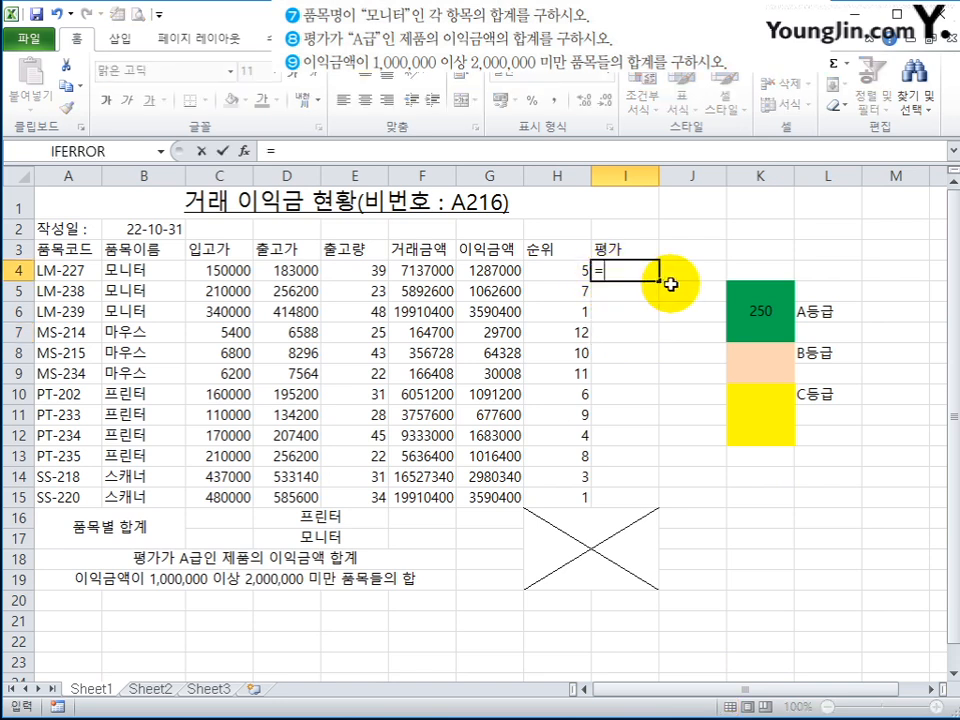
text(if)
double_click(672, 293)
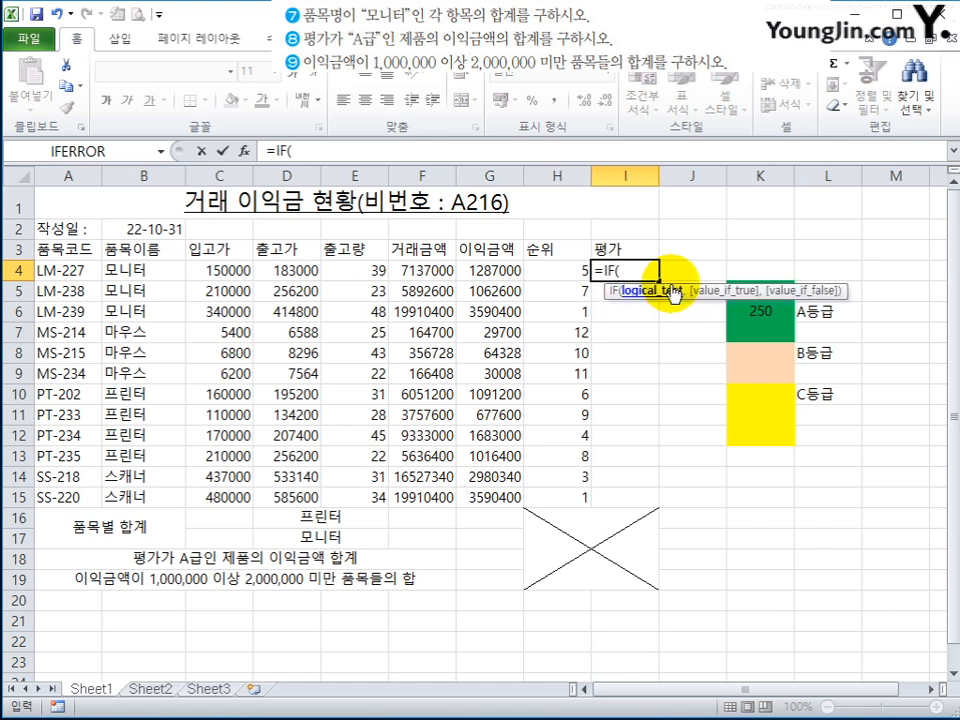
click(243, 150)
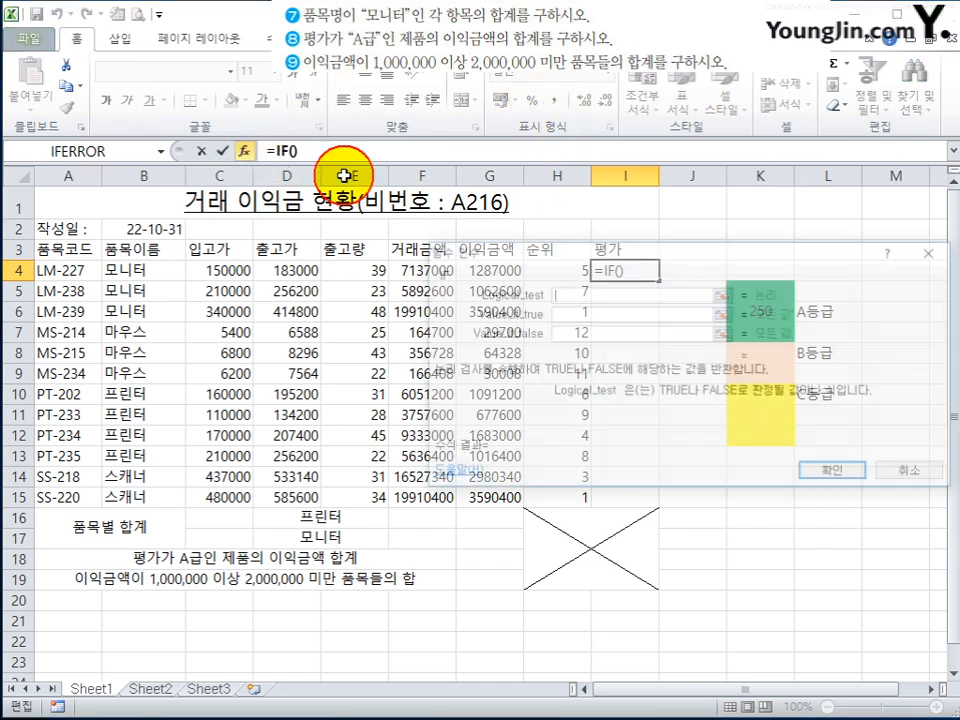
drag(609, 261, 853, 257)
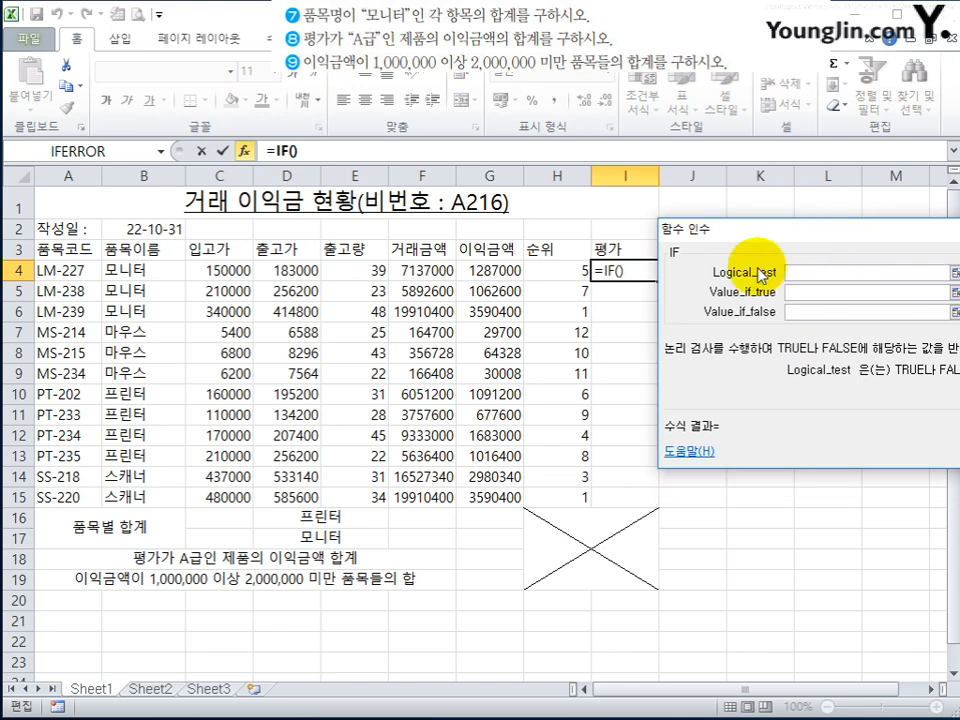
click(503, 270)
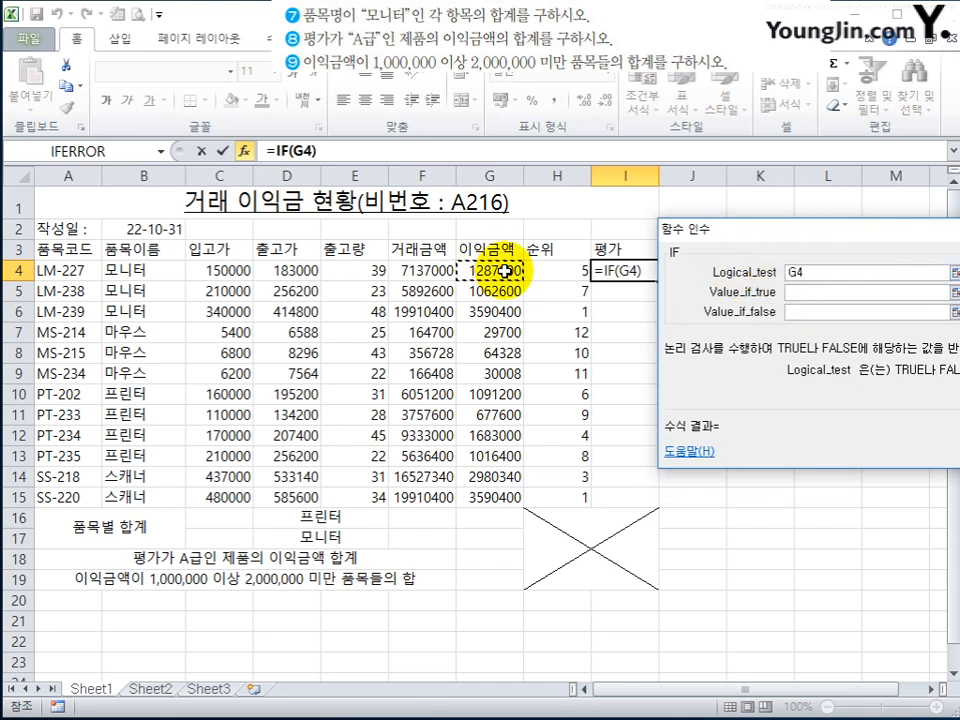
text(>=2500000)
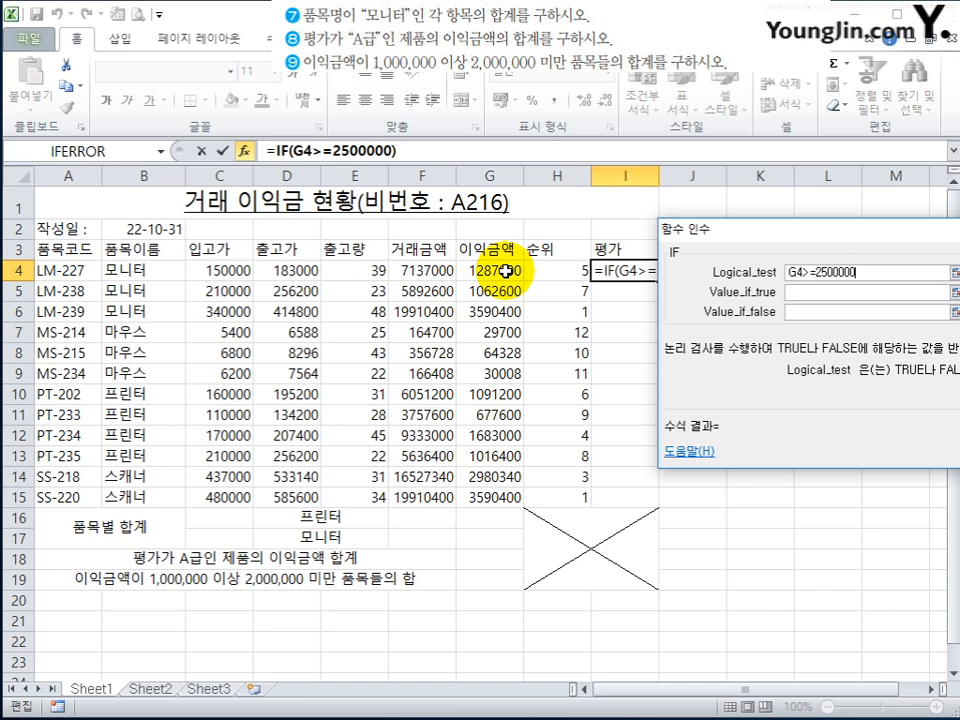
Set the IF function in I4 to return A등급 when true and B등급 when false.
key(Tab)
text(A)
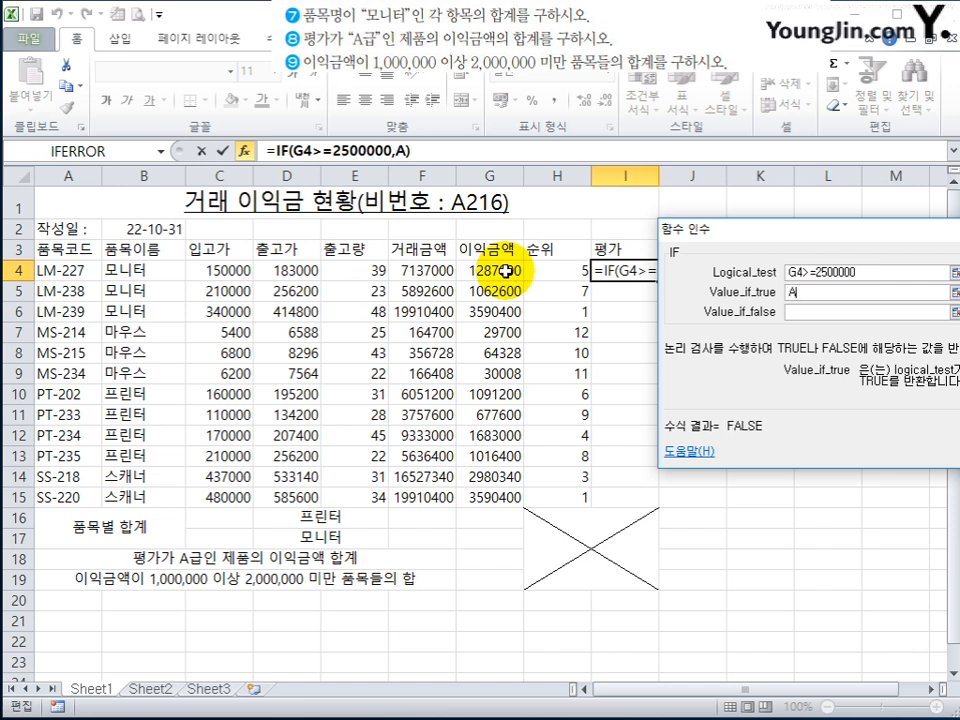
text(등급)
key(Tab)
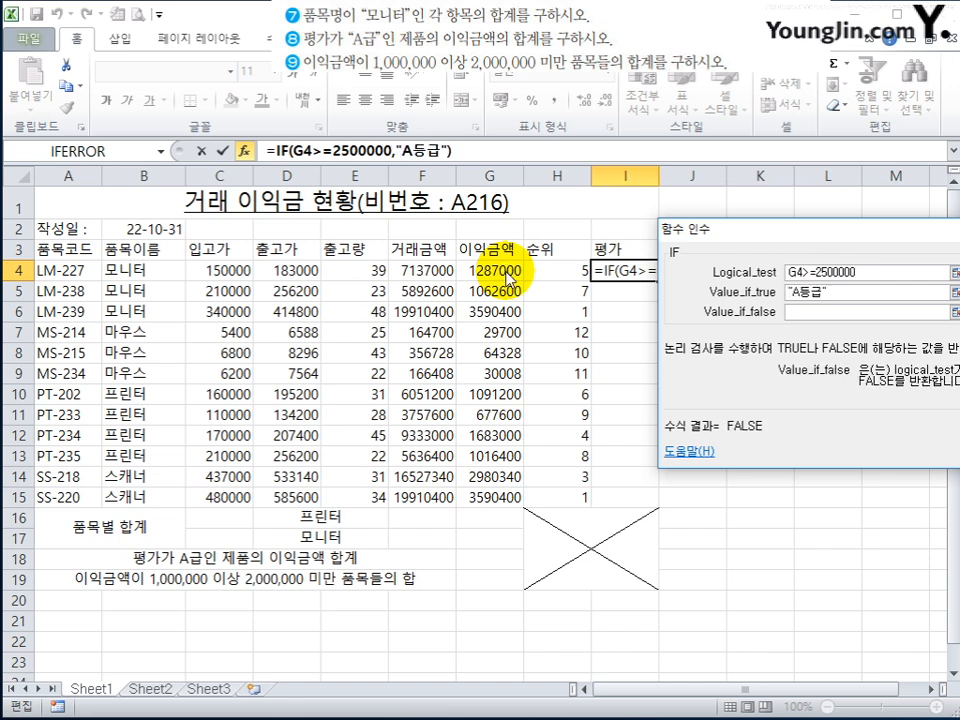
text(ㅠ)
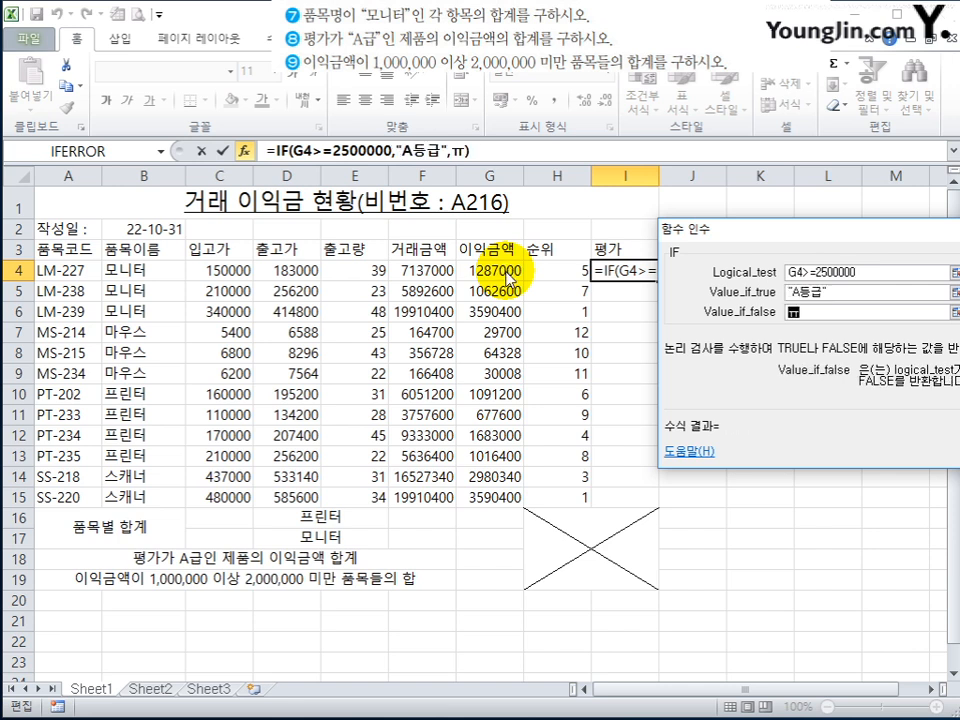
key(BackSpace)
text(b)
key(BackSpace)
text(ㅠ)
key(BackSpace)
text(B등급)
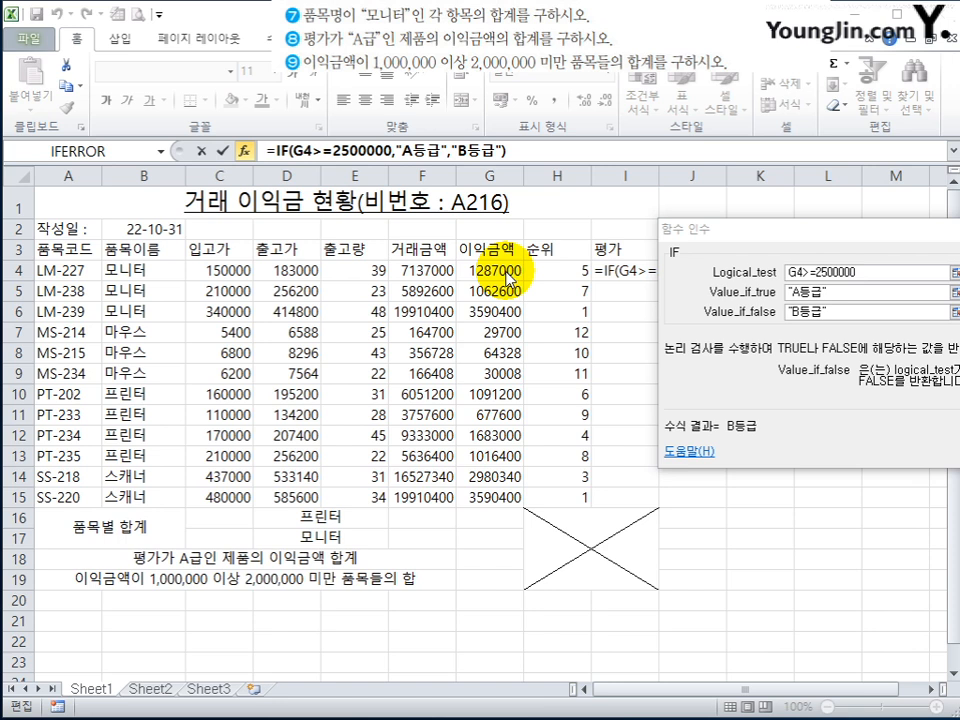
key(Return)
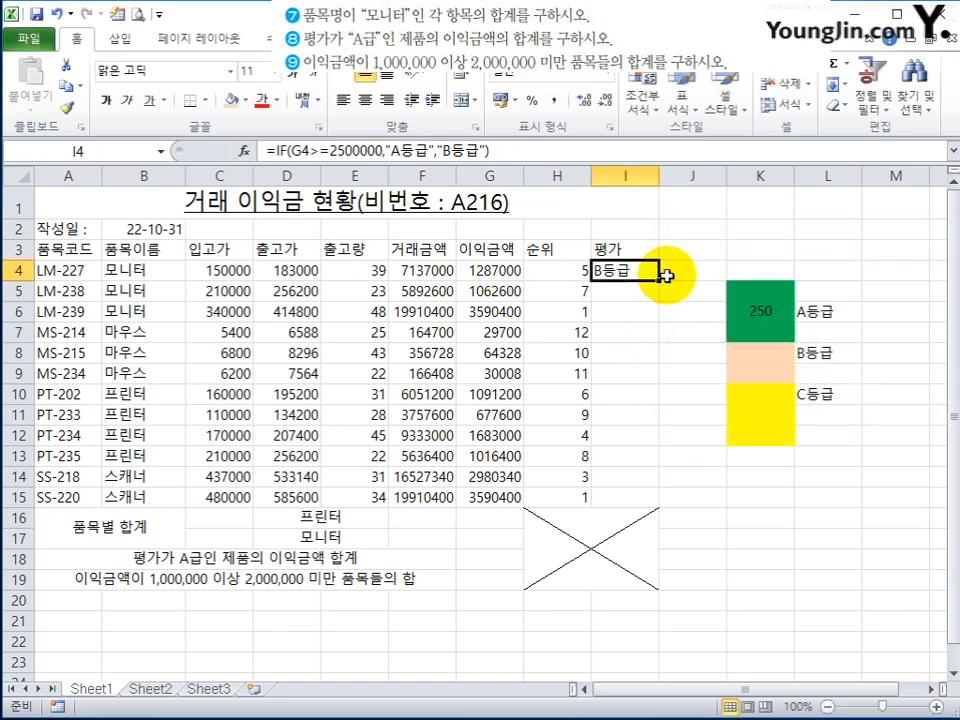
Fill the grade formula from I4 down to I15 and compare the A등급 rows with their profit amounts in column G.
drag(659, 280, 651, 499)
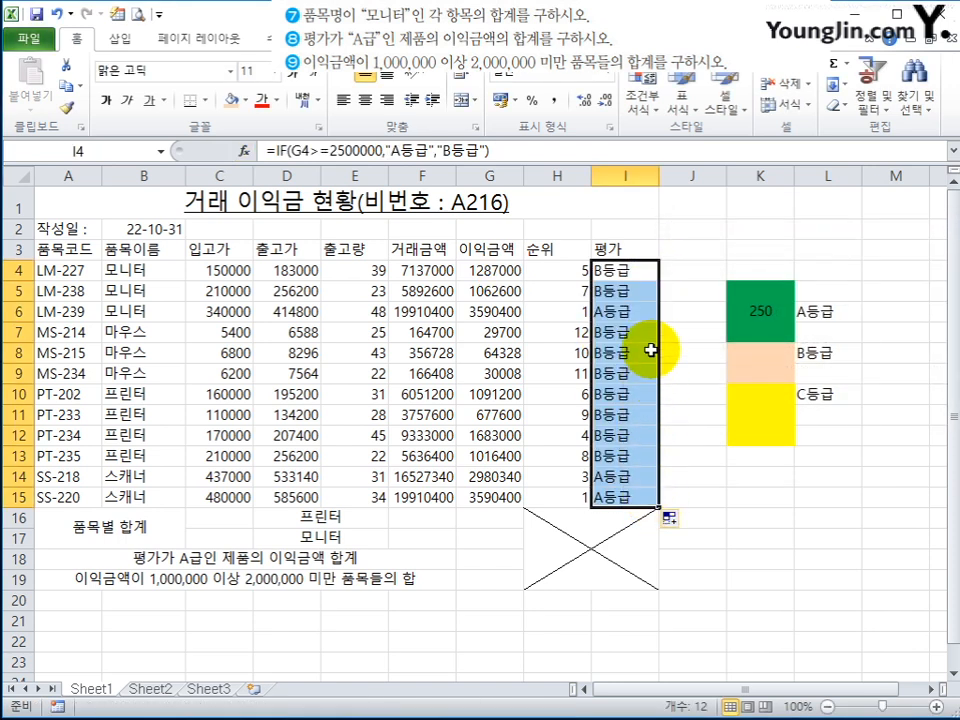
click(634, 314)
click(495, 315)
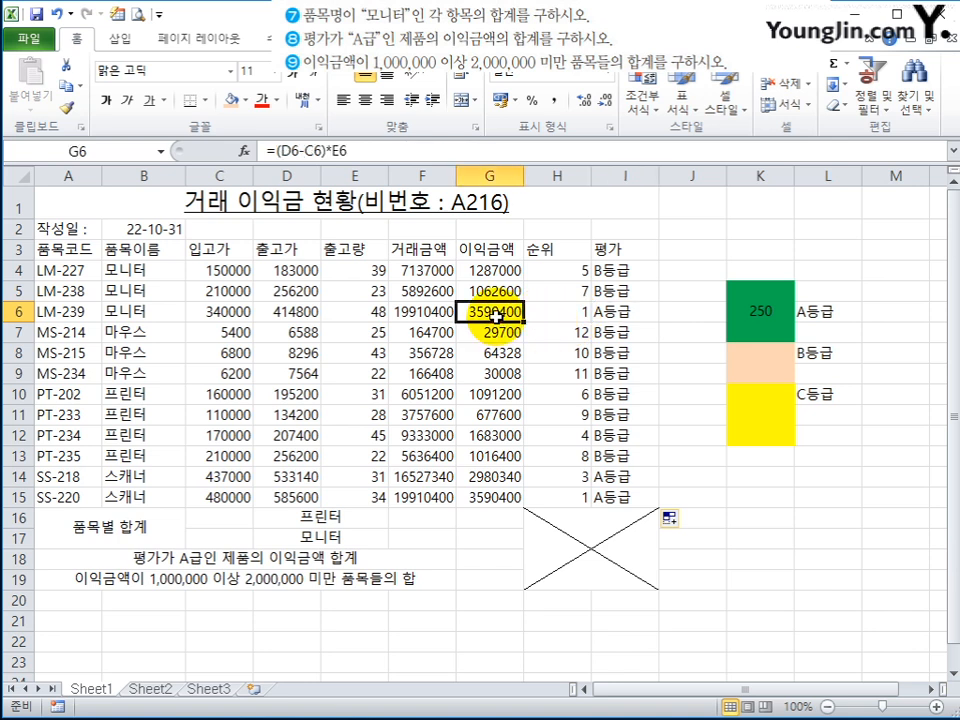
click(504, 478)
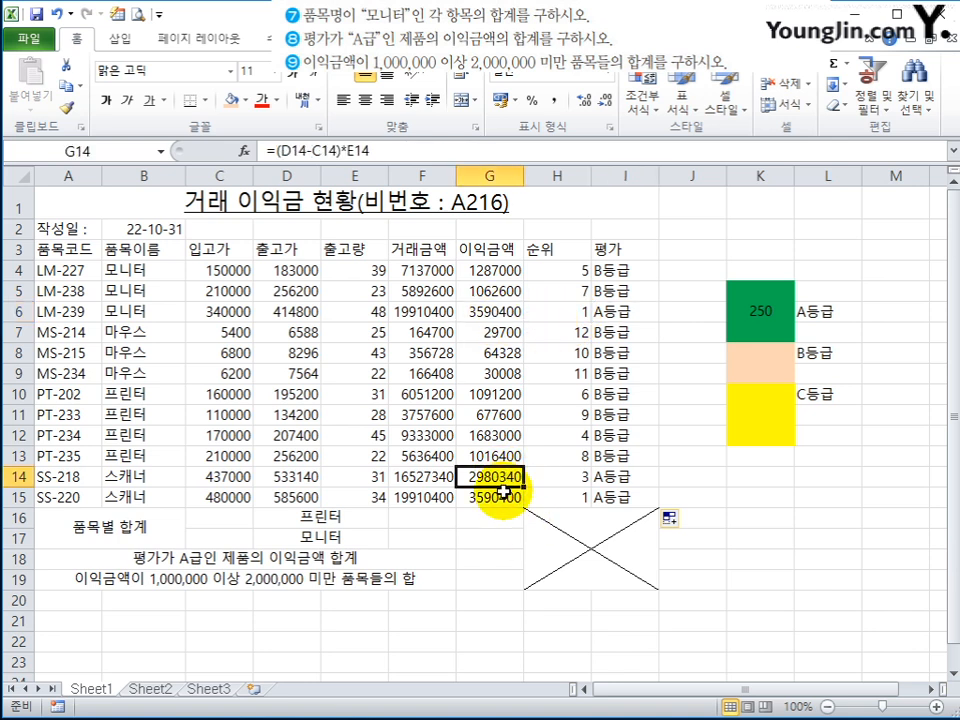
click(504, 492)
click(622, 477)
drag(622, 477, 617, 494)
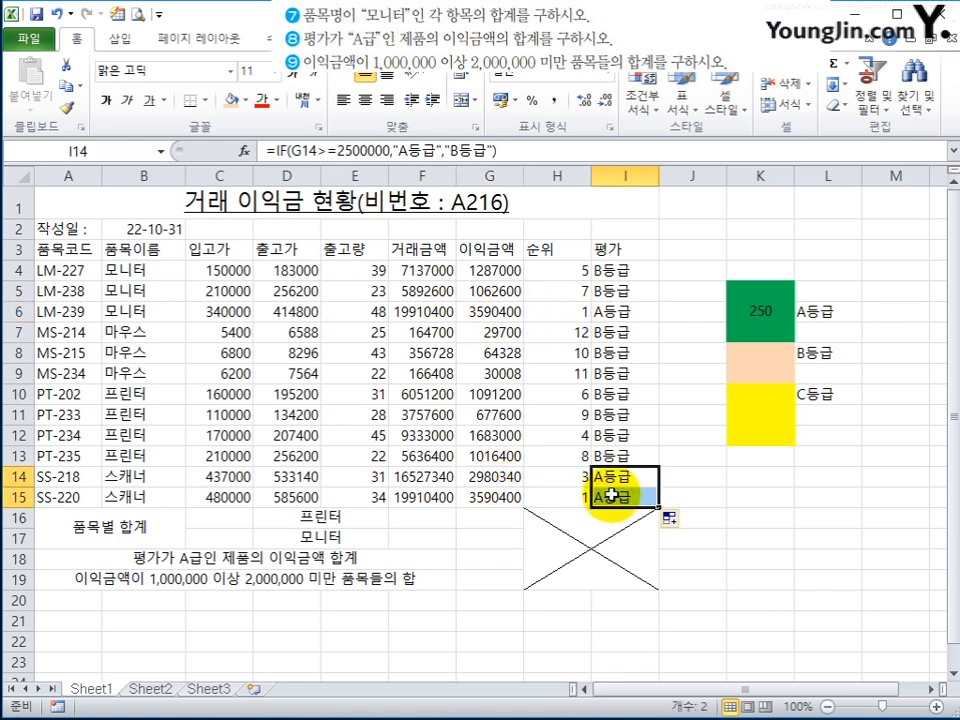
Replace the false result B등급 in the I4 formula with a nested IF function and open its arguments.
click(614, 269)
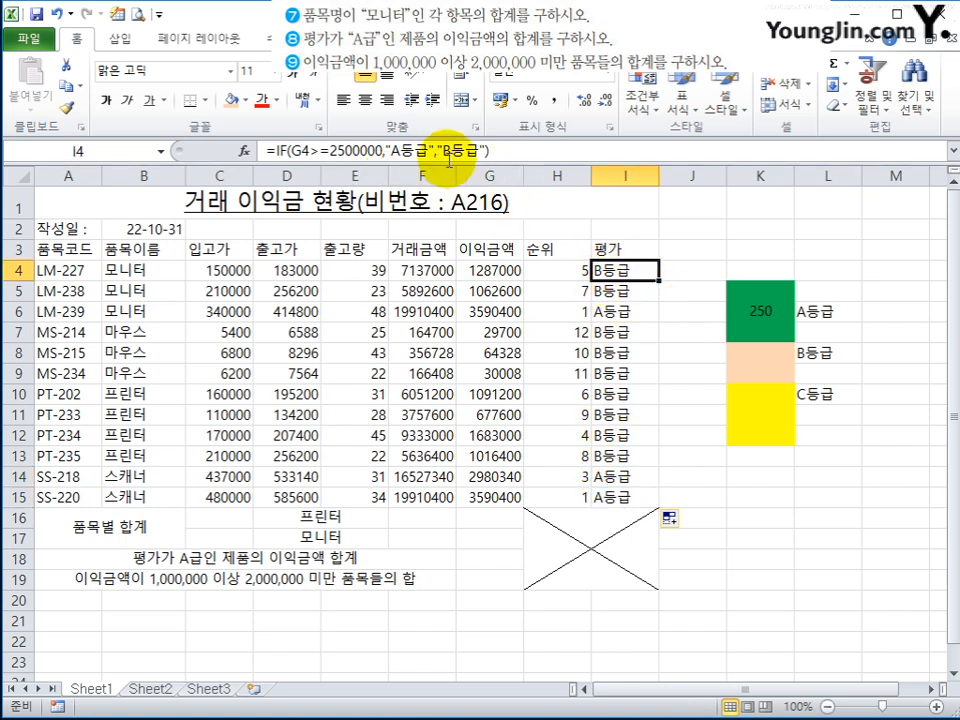
drag(418, 152, 290, 150)
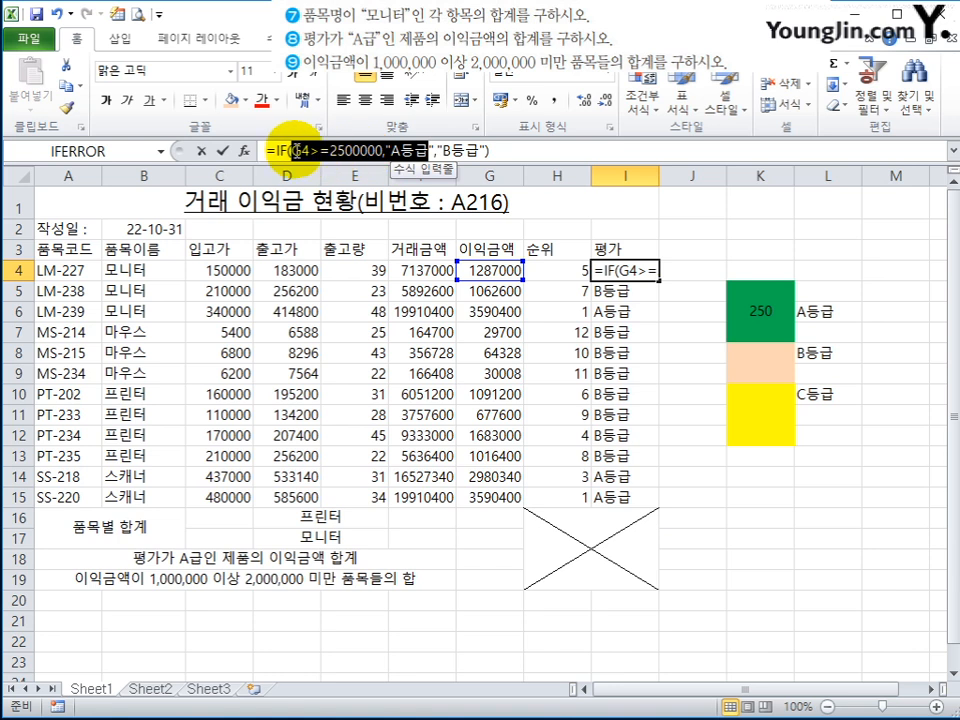
double_click(470, 150)
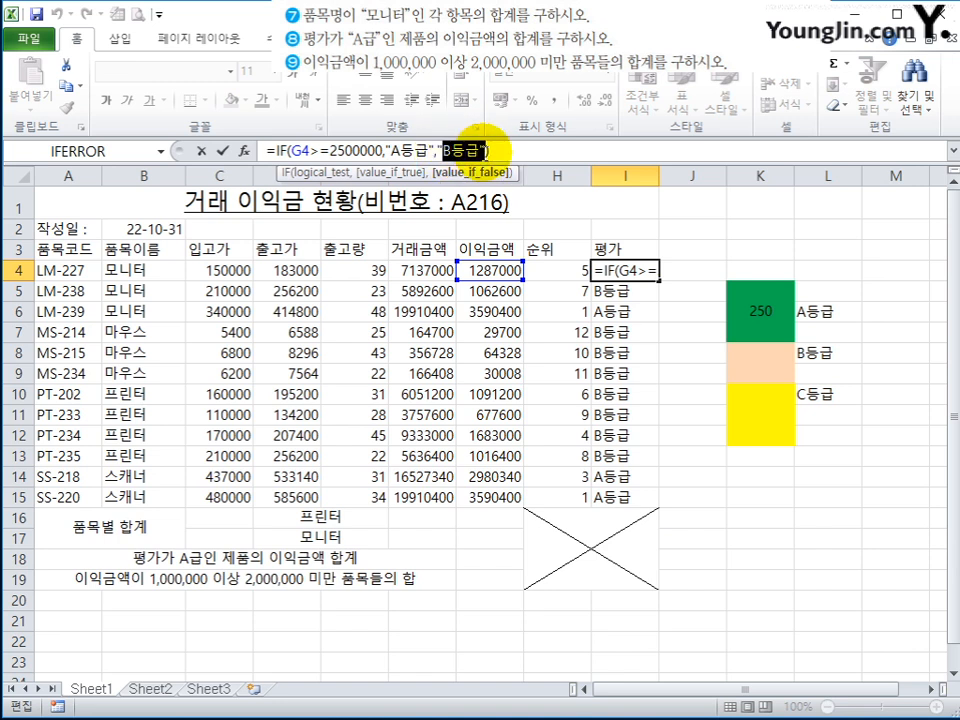
key(BackSpace)
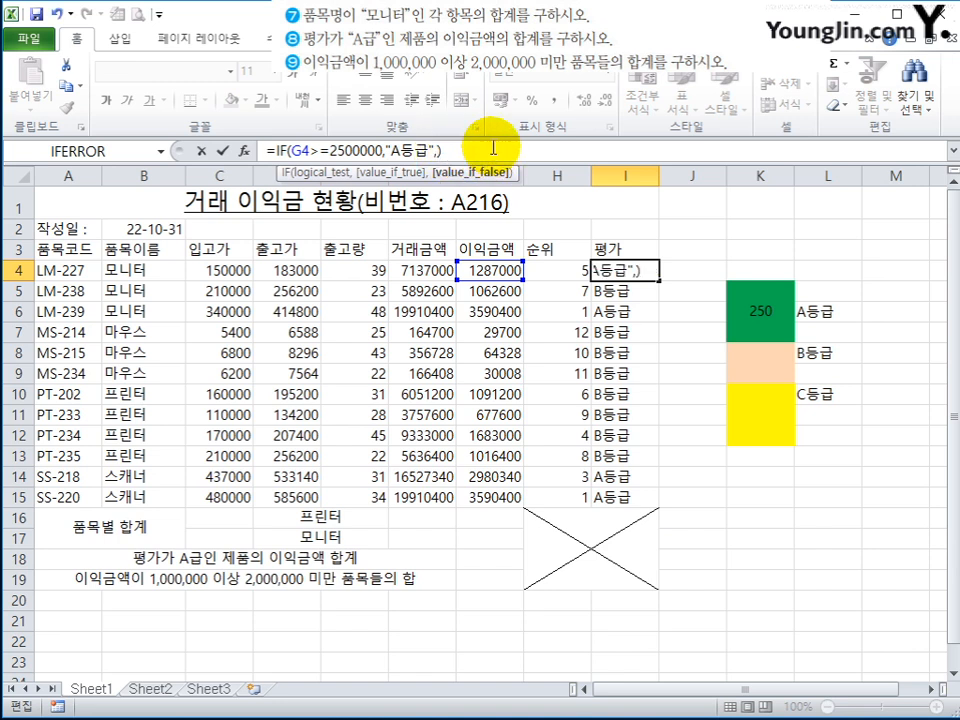
text(ㅑㄹ)
key(F12)
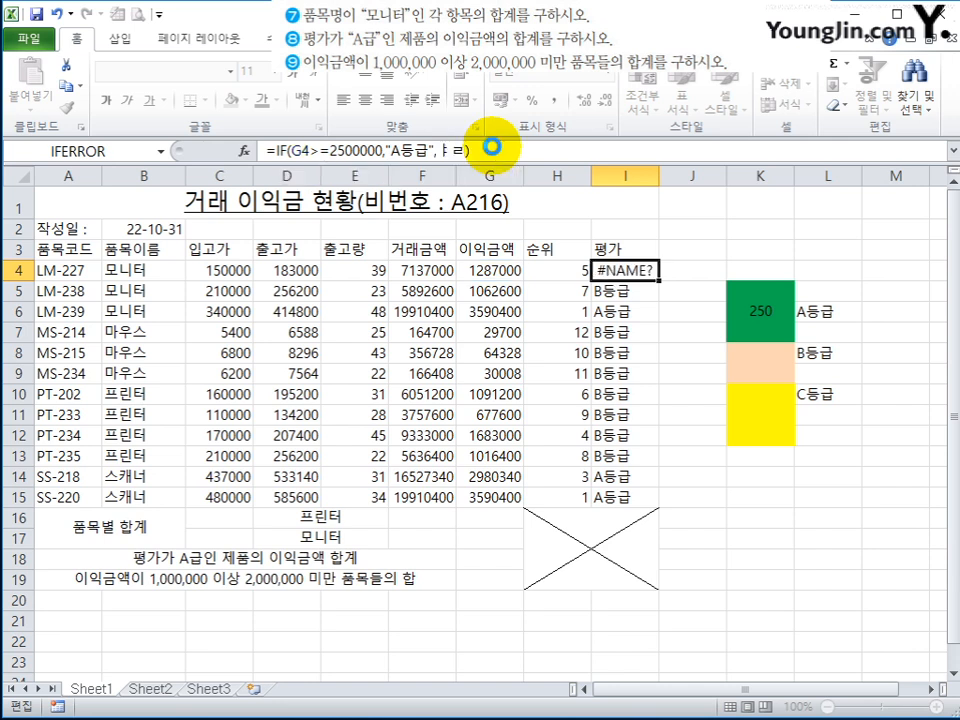
key(Escape)
click(442, 152)
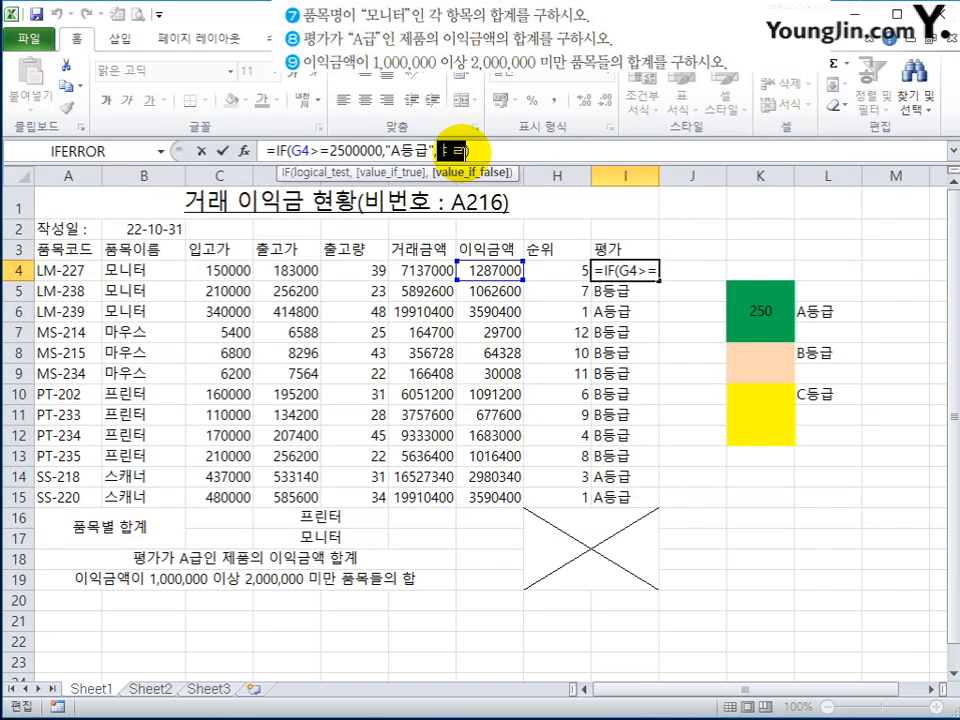
key(BackSpace)
key(BackSpace)
key(Hangul)
text(IF()
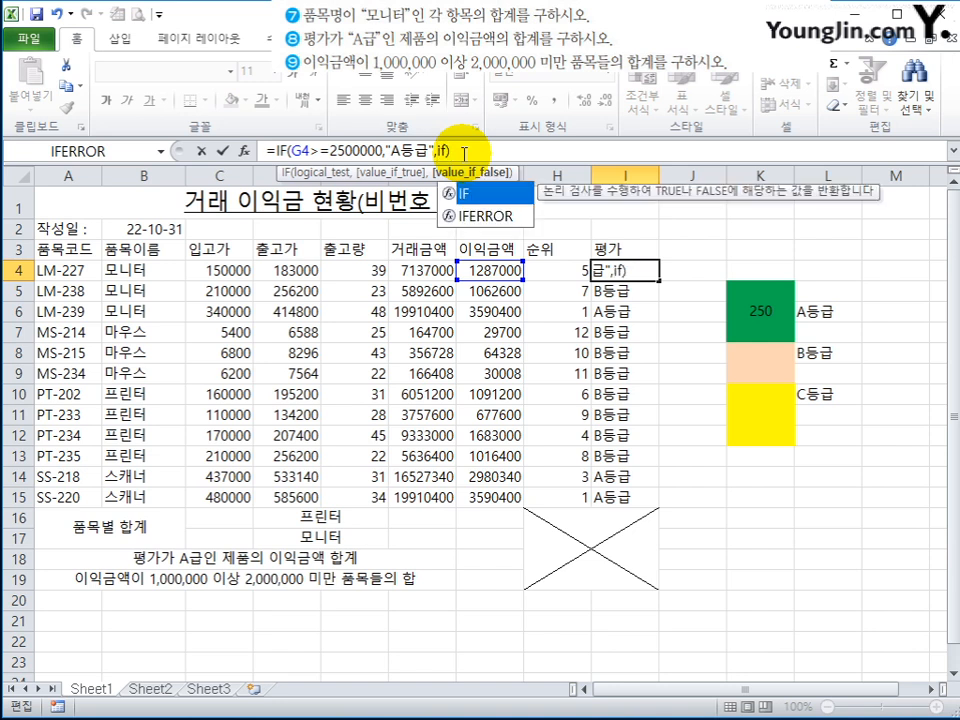
click(243, 151)
Set the nested IF's logical test to G4>=1000000.
drag(895, 243, 913, 259)
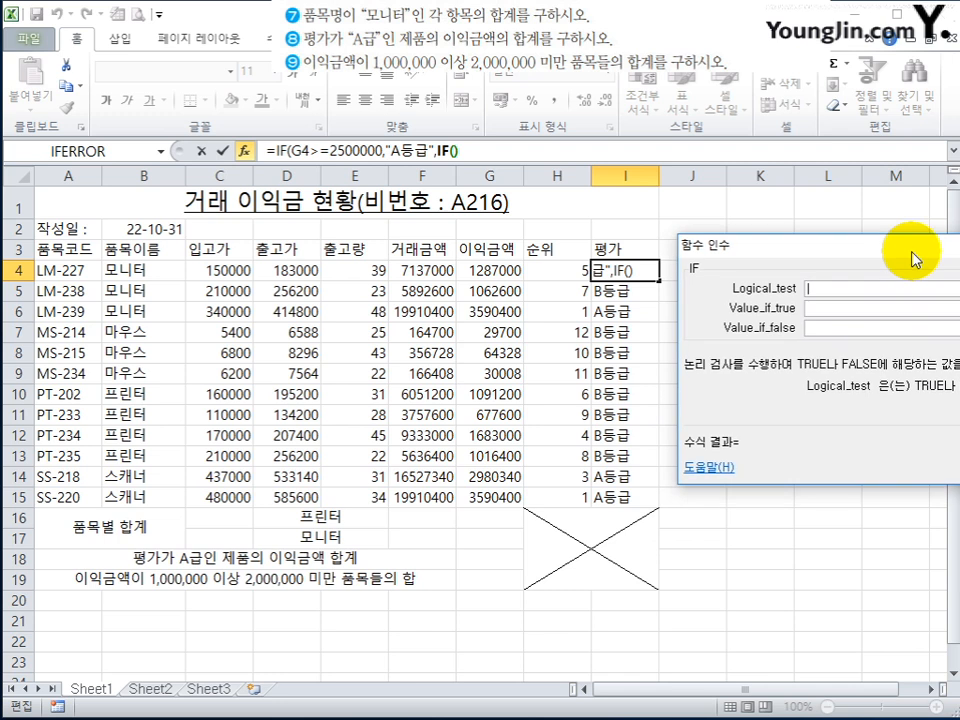
click(489, 270)
text(>)
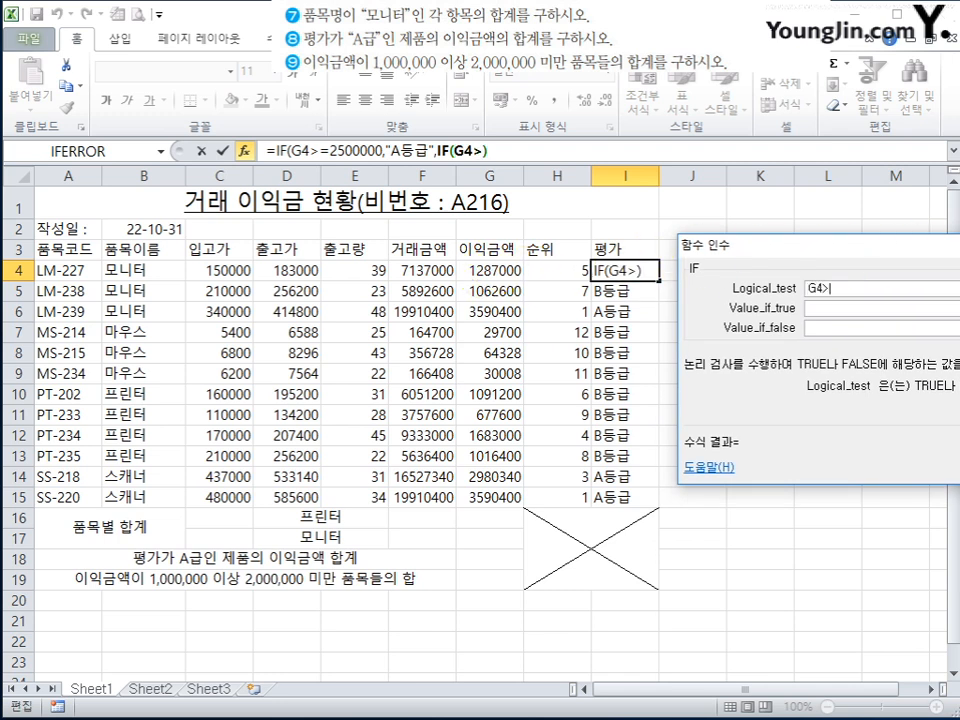
text(=1000000)
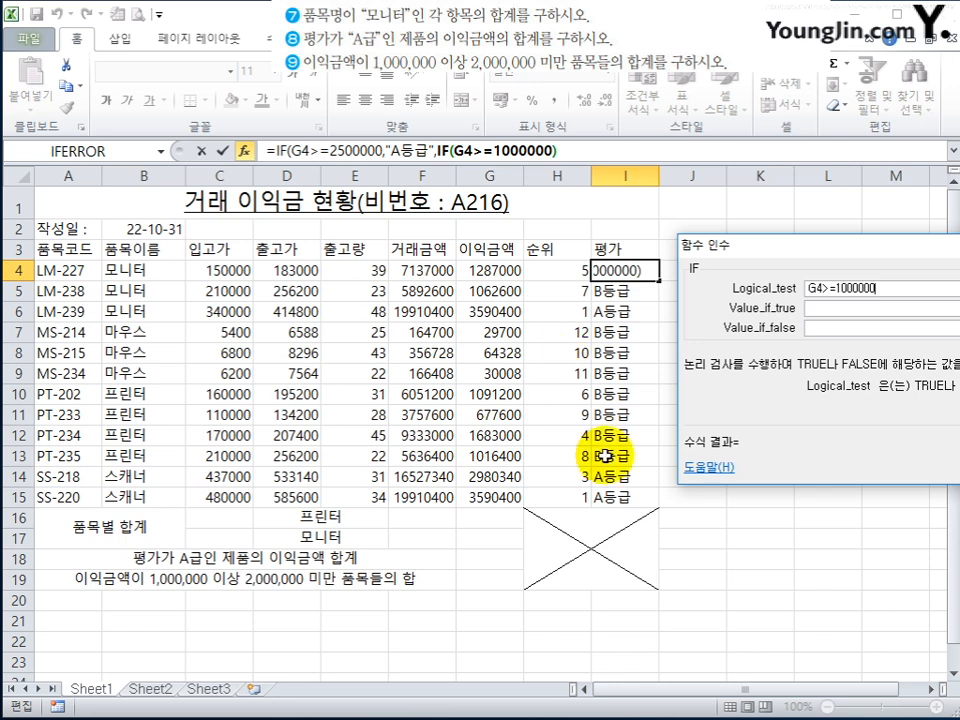
drag(817, 243, 309, 433)
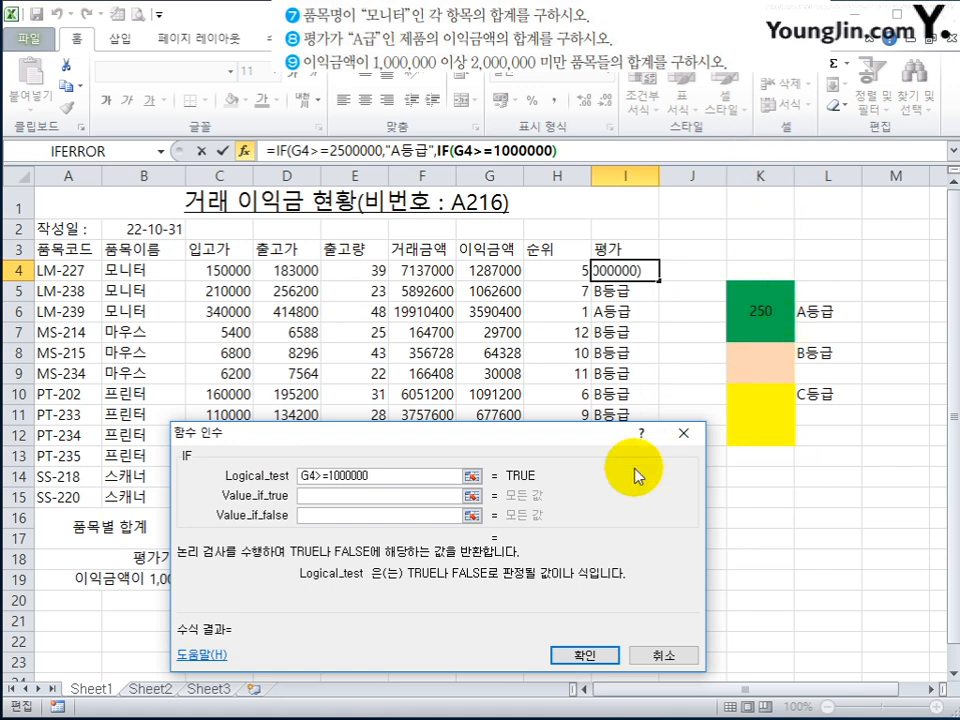
drag(454, 438, 958, 238)
Set the nested IF to return B등급 when true and C등급 when false, and fill the formula down to I15.
click(915, 292)
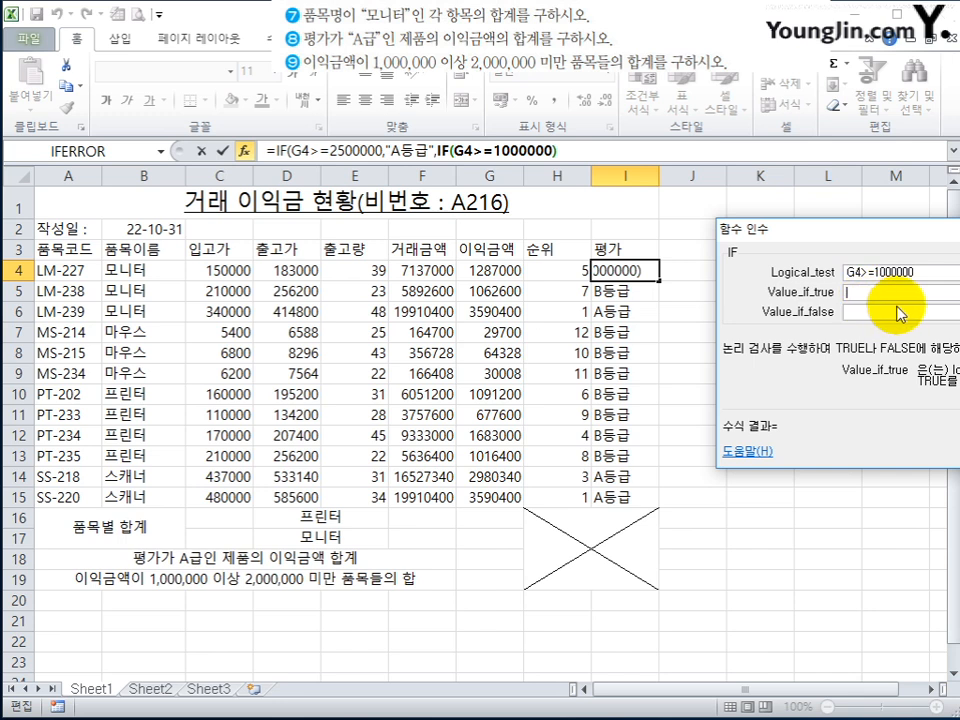
text(B등급)
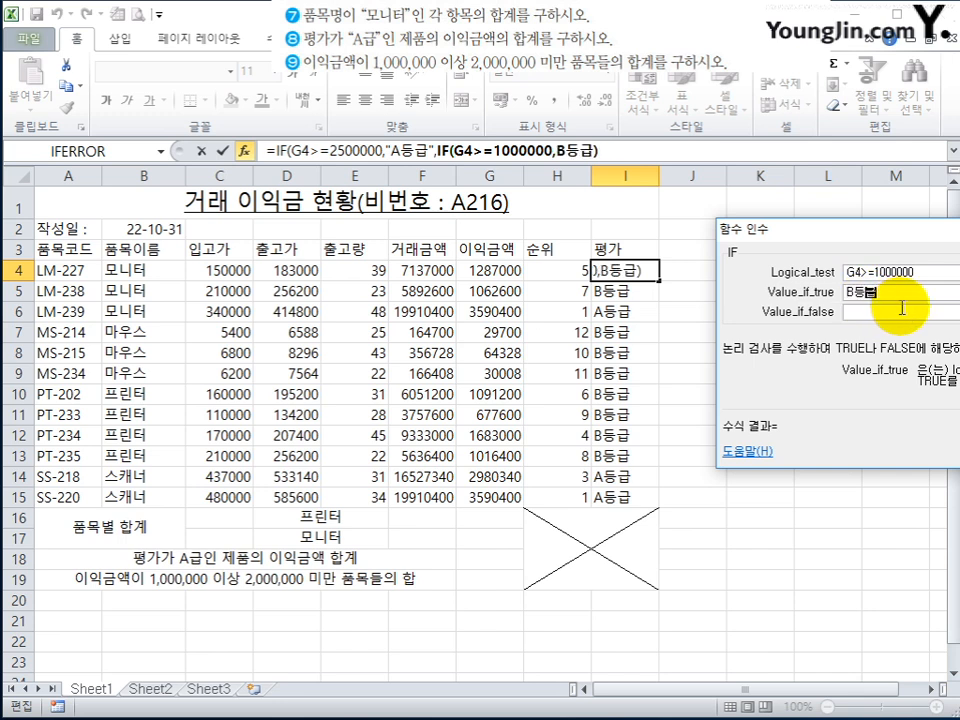
key(Tab)
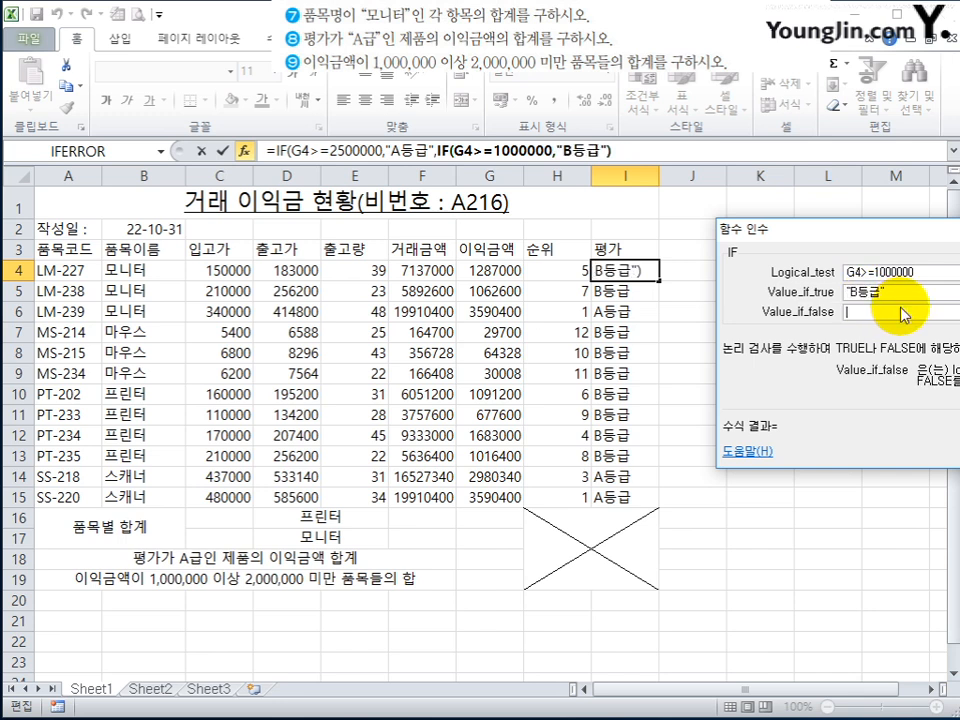
text(C등급)
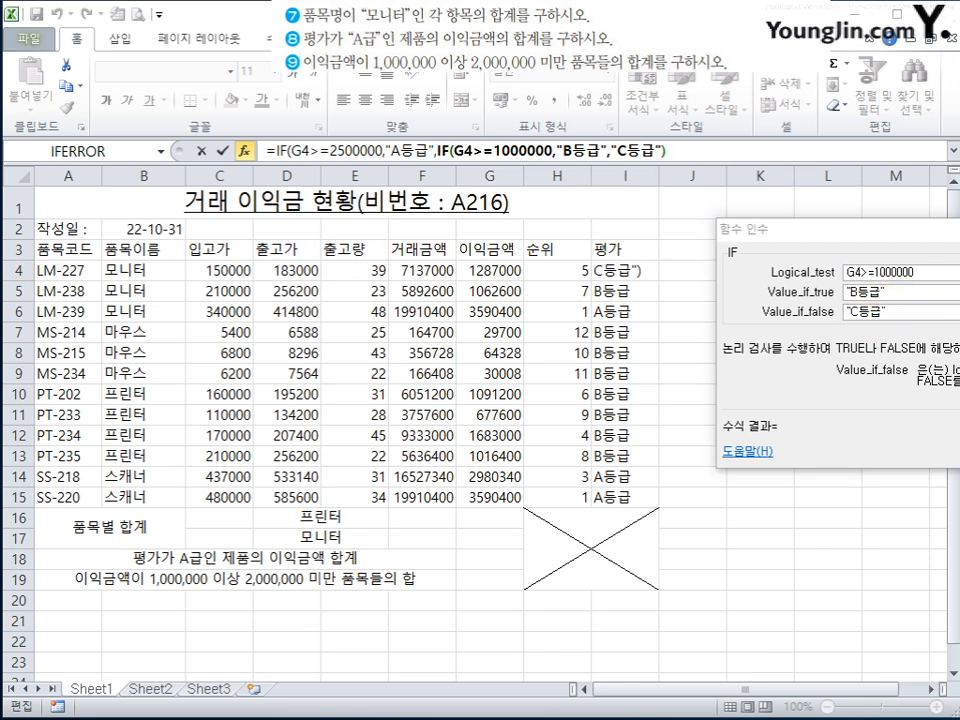
key(Return)
click(770, 367)
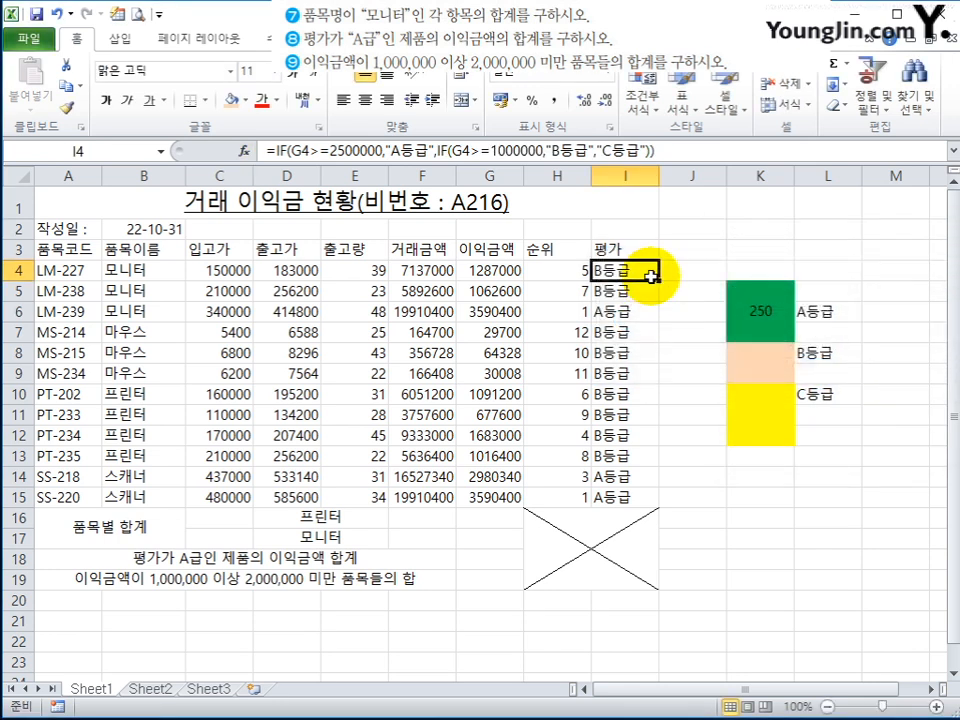
drag(657, 279, 671, 501)
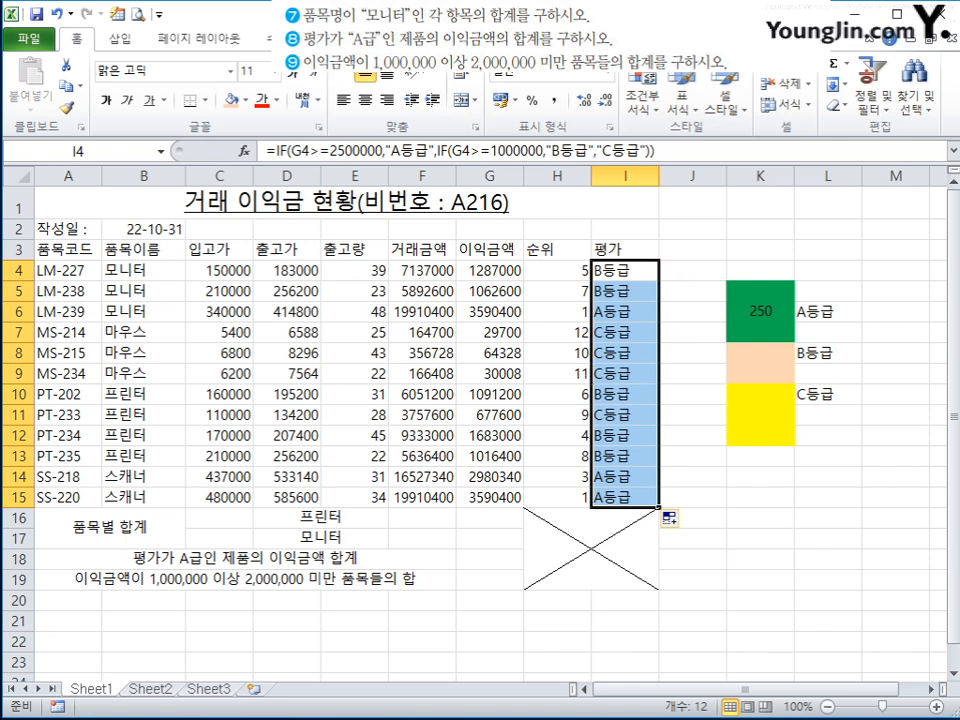
mouse_move(833, 522)
mouse_down()
mouse_move(567, 394)
mouse_move(915, 450)
mouse_move(801, 521)
mouse_up()
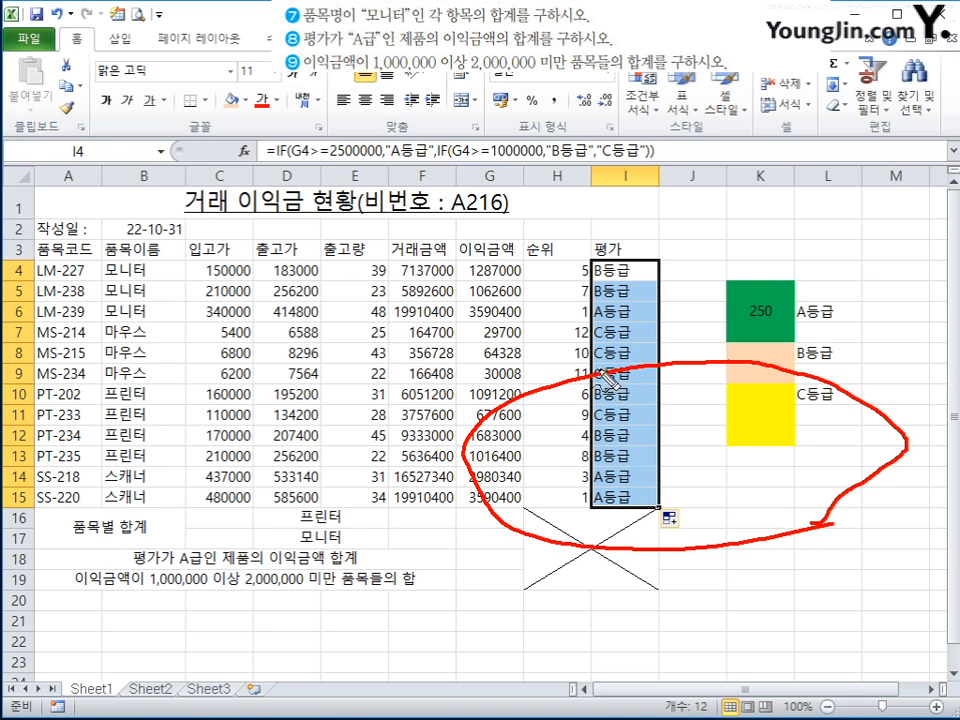
mouse_move(798, 379)
mouse_down()
mouse_move(806, 392)
mouse_move(641, 390)
mouse_move(753, 395)
mouse_move(712, 384)
mouse_move(669, 392)
mouse_move(733, 396)
mouse_move(701, 388)
mouse_move(728, 398)
mouse_move(726, 411)
mouse_up()
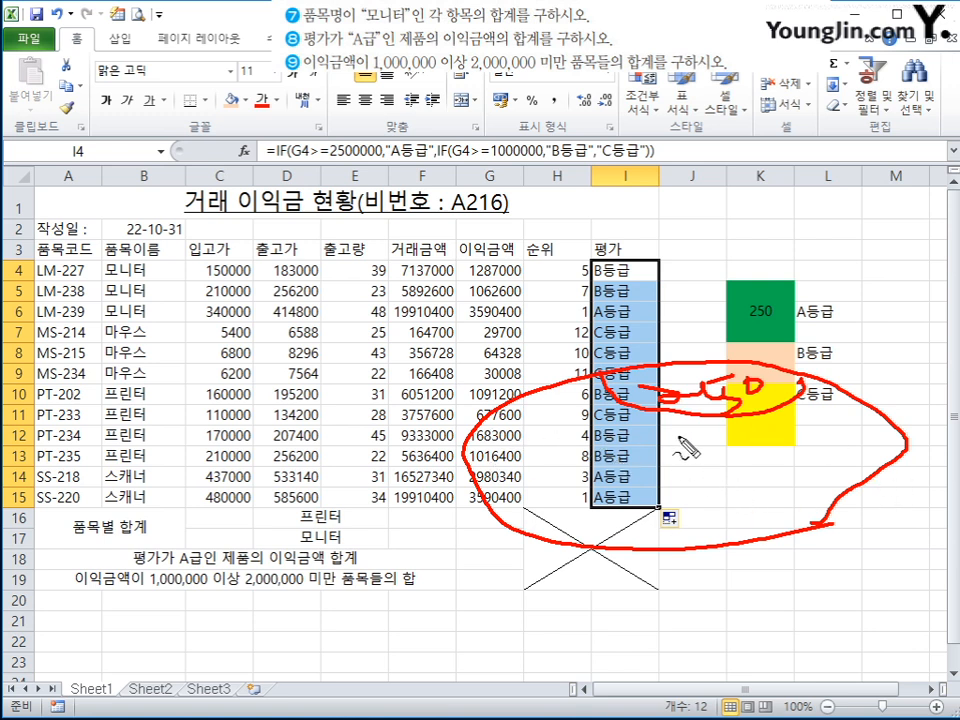
drag(680, 422, 620, 528)
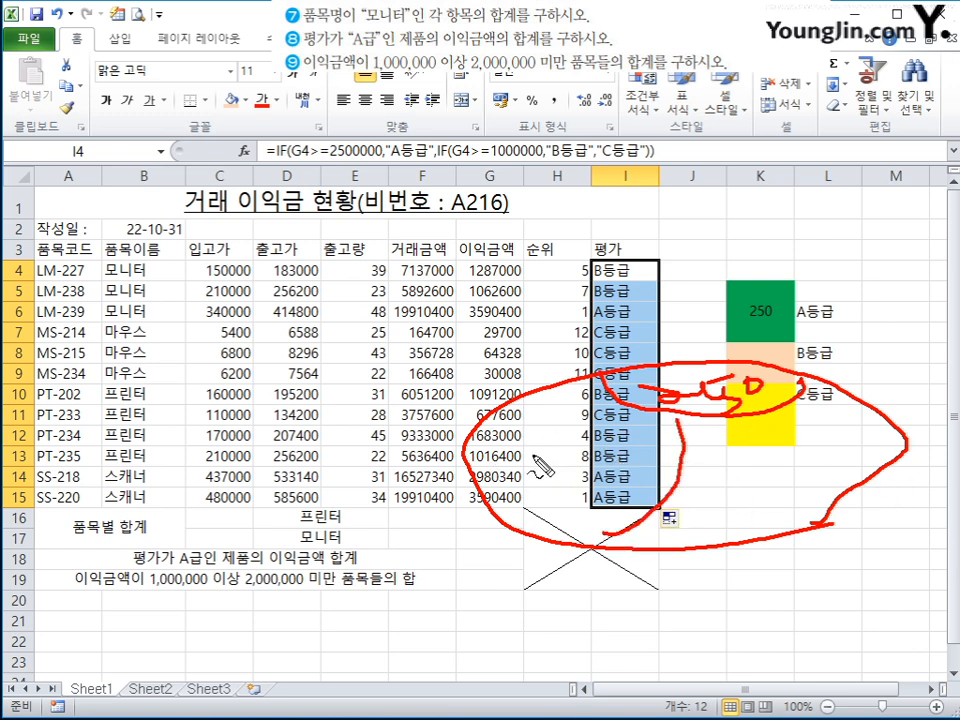
mouse_move(557, 455)
mouse_down()
mouse_move(572, 470)
mouse_move(579, 443)
mouse_move(586, 464)
mouse_up()
mouse_move(505, 440)
mouse_down()
mouse_move(530, 428)
mouse_move(562, 438)
mouse_up()
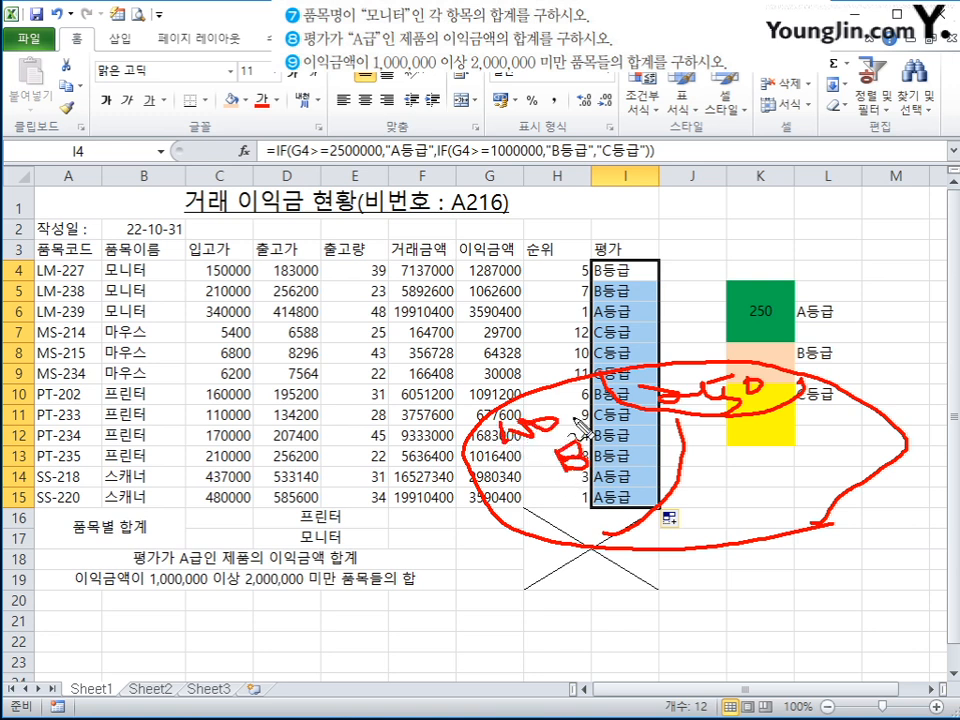
mouse_move(735, 468)
mouse_down()
mouse_move(819, 452)
mouse_move(748, 467)
mouse_move(840, 462)
mouse_move(880, 478)
mouse_up()
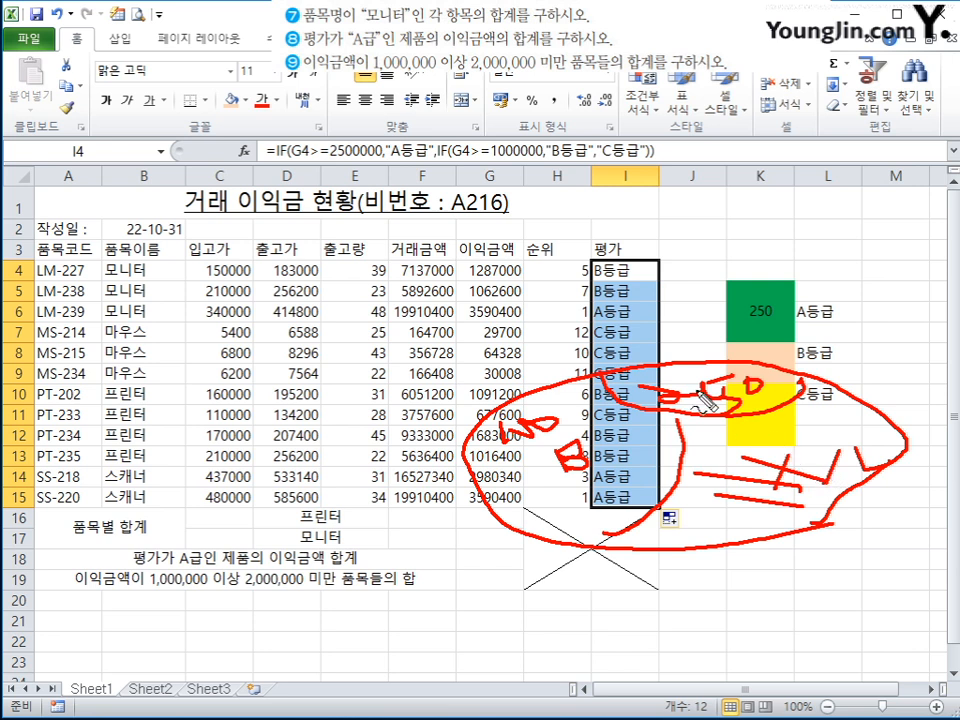
drag(721, 337, 777, 292)
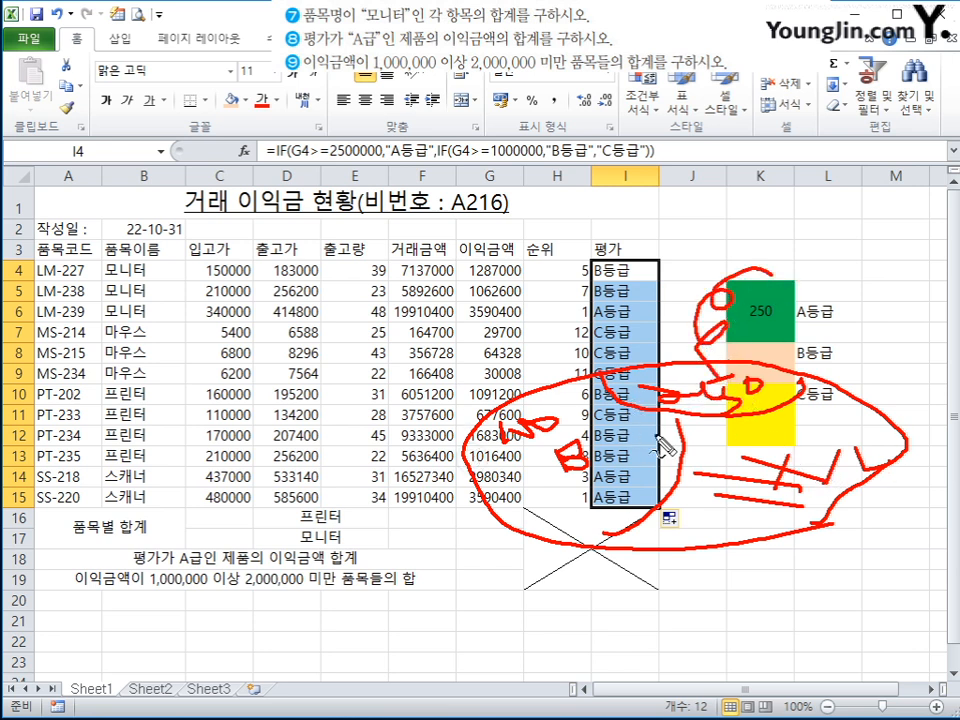
mouse_move(662, 447)
mouse_down()
mouse_move(696, 454)
mouse_move(610, 520)
mouse_move(506, 527)
mouse_move(583, 441)
mouse_move(735, 403)
mouse_up()
mouse_move(828, 432)
mouse_down()
mouse_move(756, 521)
mouse_move(776, 446)
mouse_up()
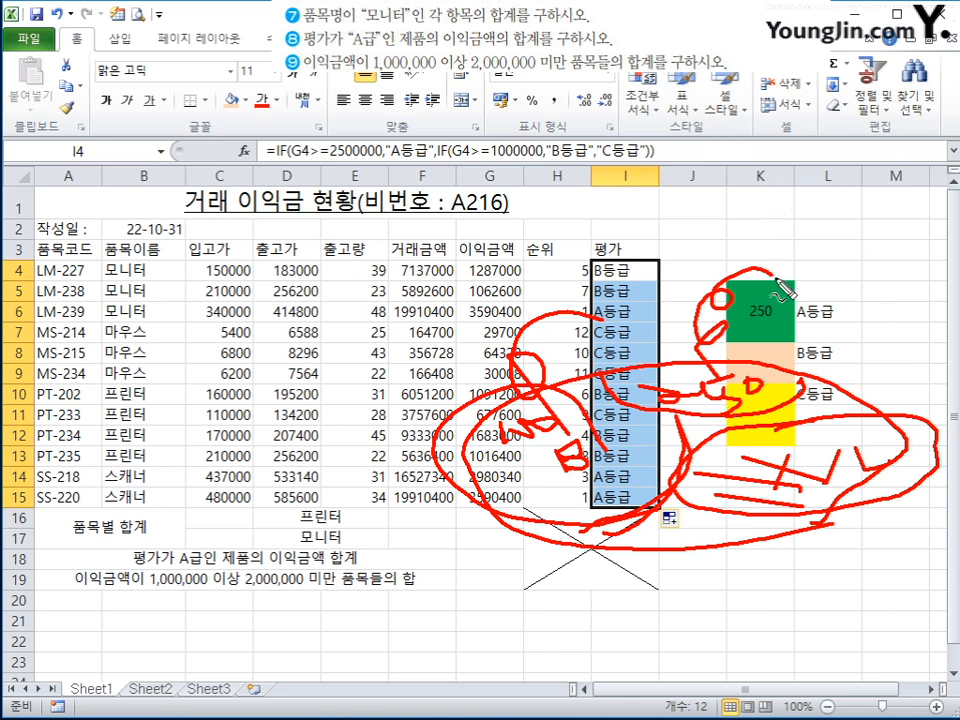
key(Escape)
click(692, 559)
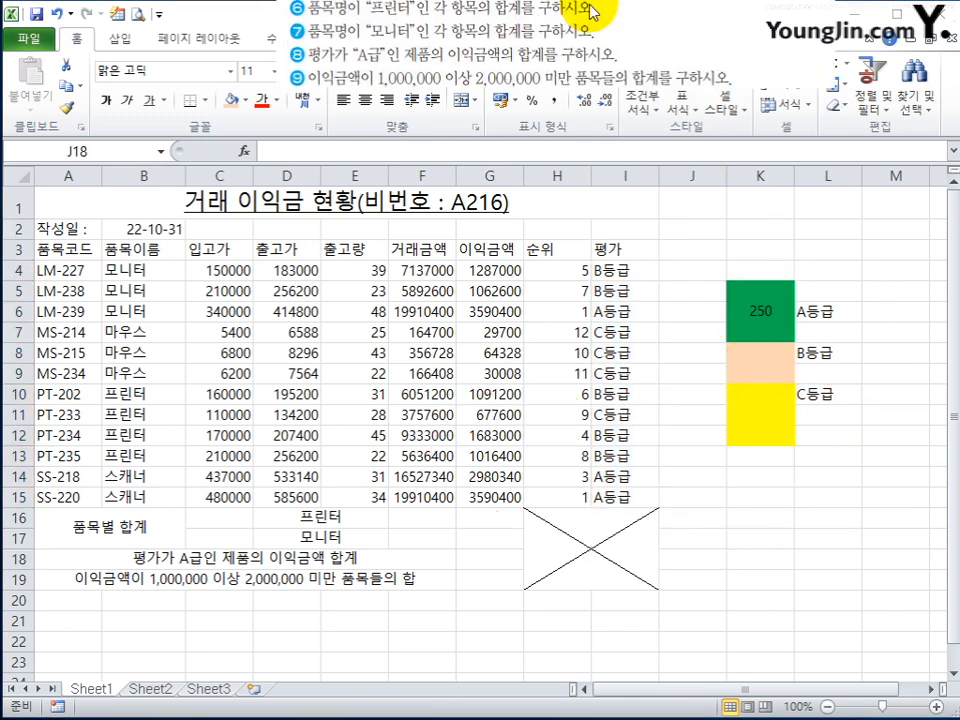
click(360, 536)
click(410, 518)
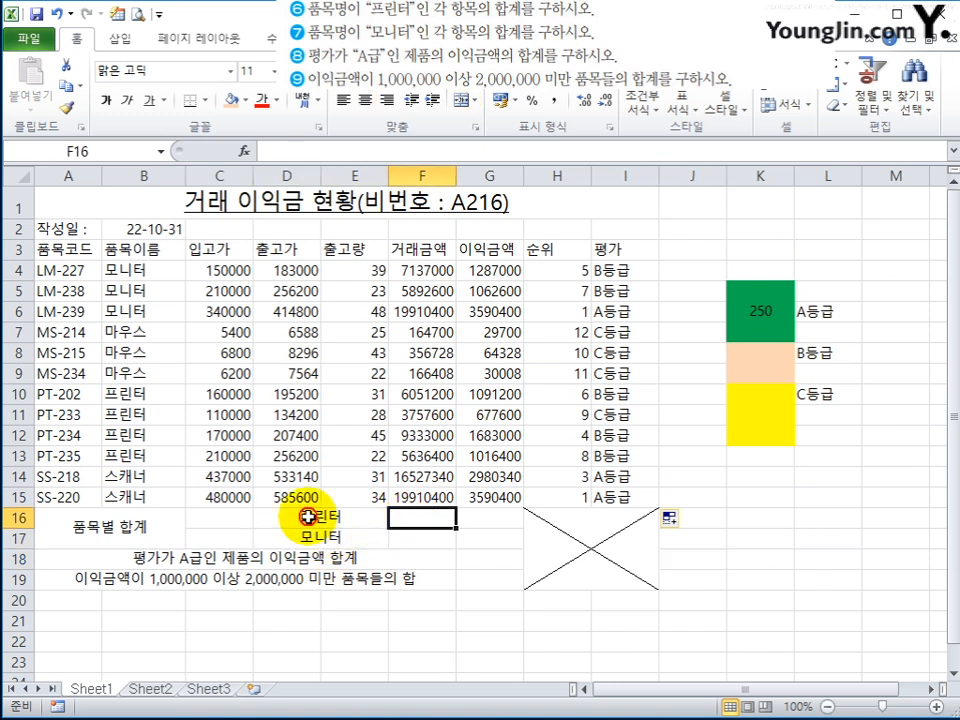
click(246, 514)
click(310, 537)
click(343, 514)
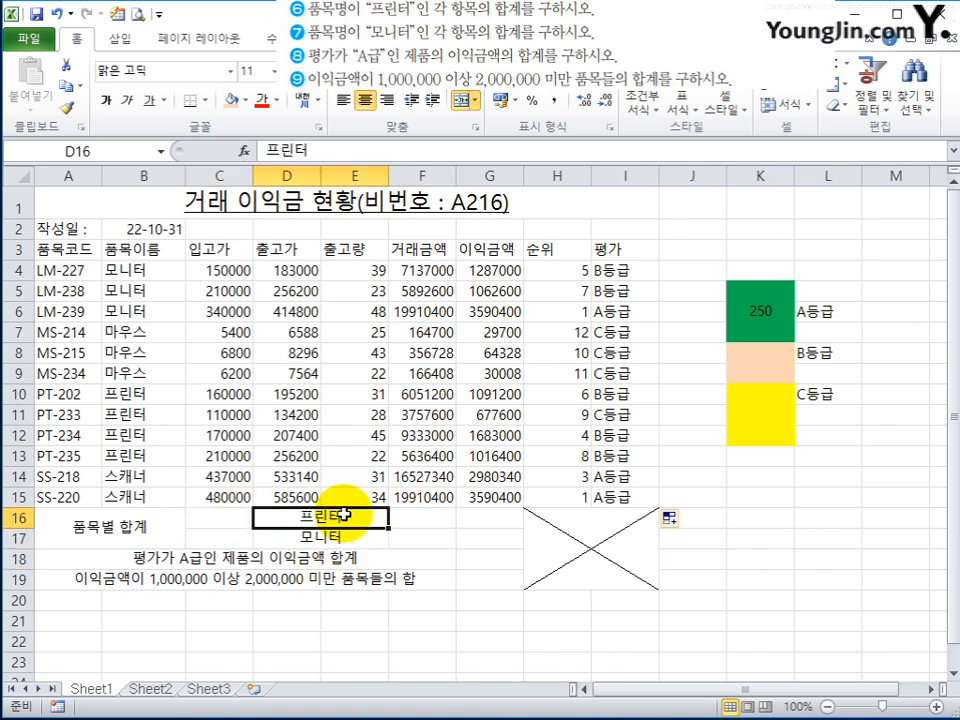
Start a SUMIF formula in F16 for the 프린터 total and open its function arguments.
click(398, 516)
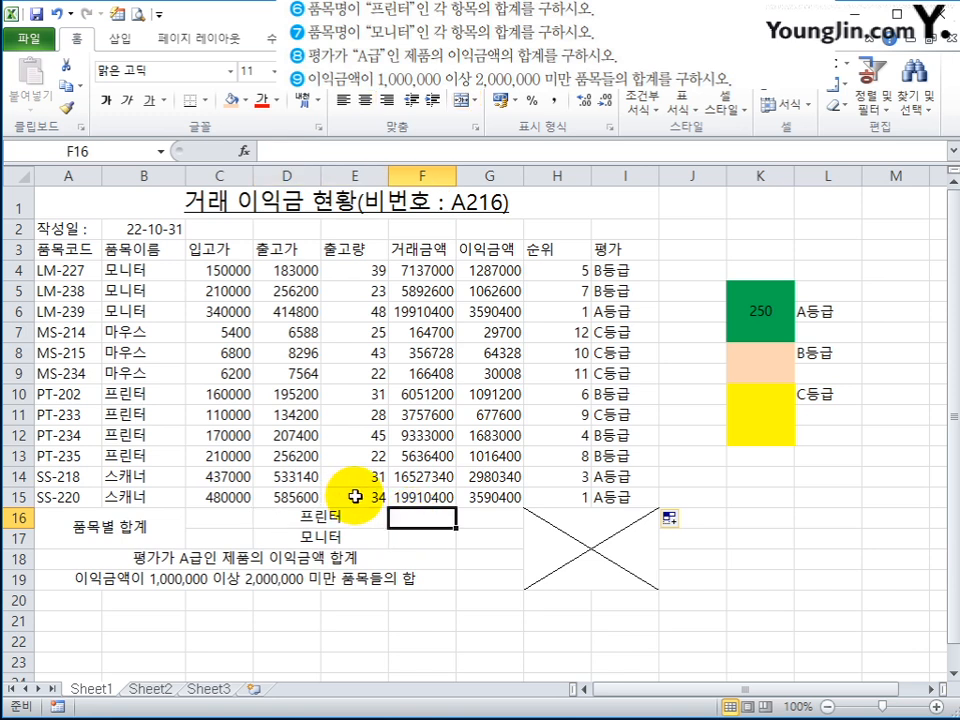
text(=ㄴ)
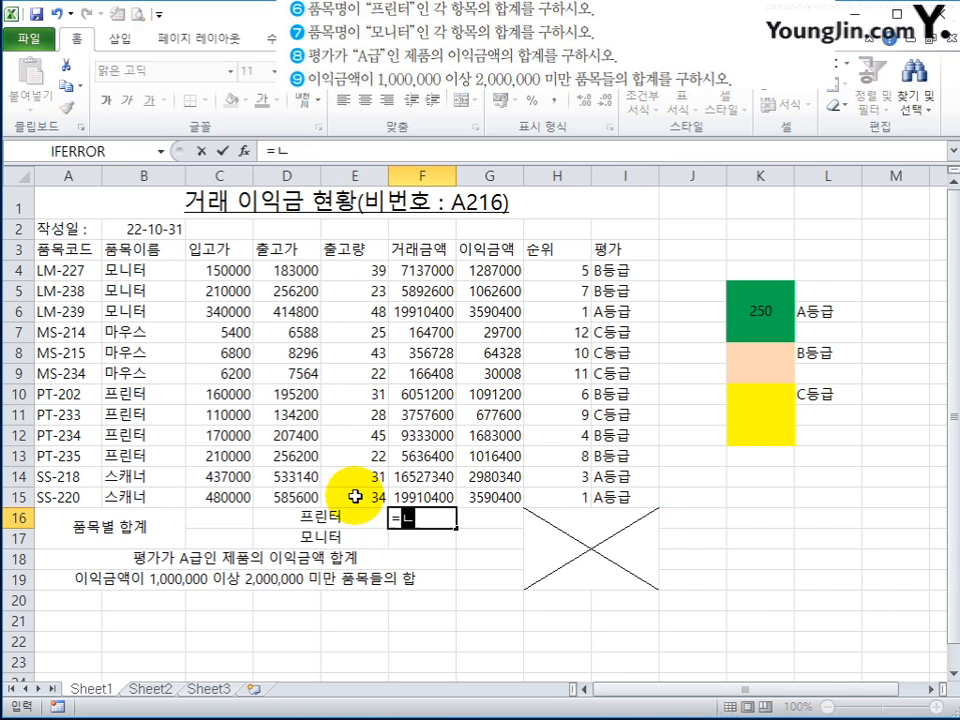
text(sum)
key(Down)
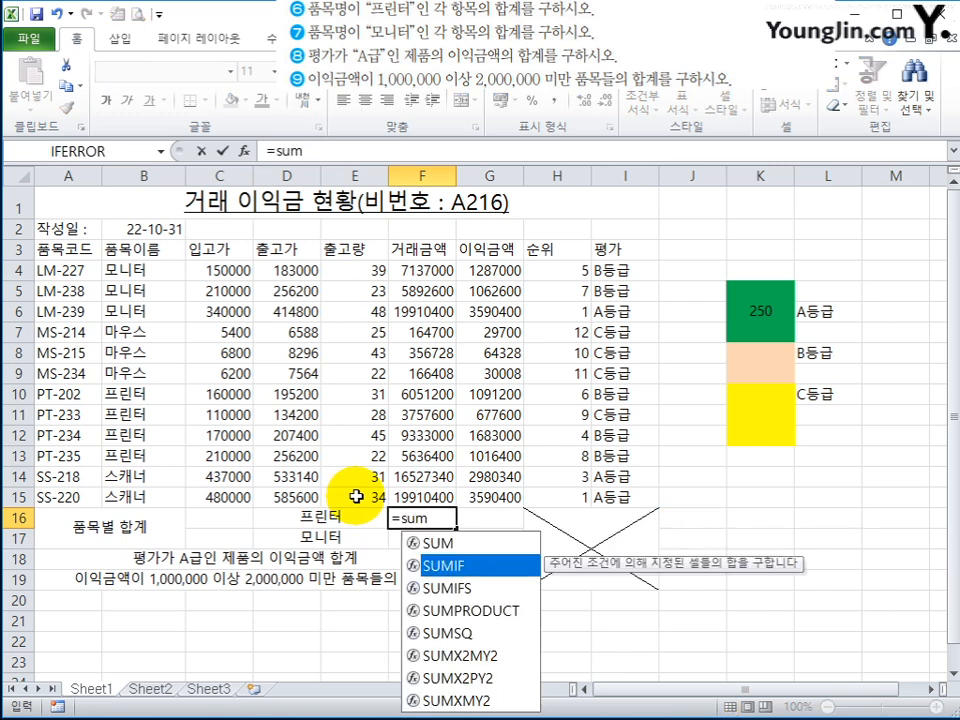
key(Tab)
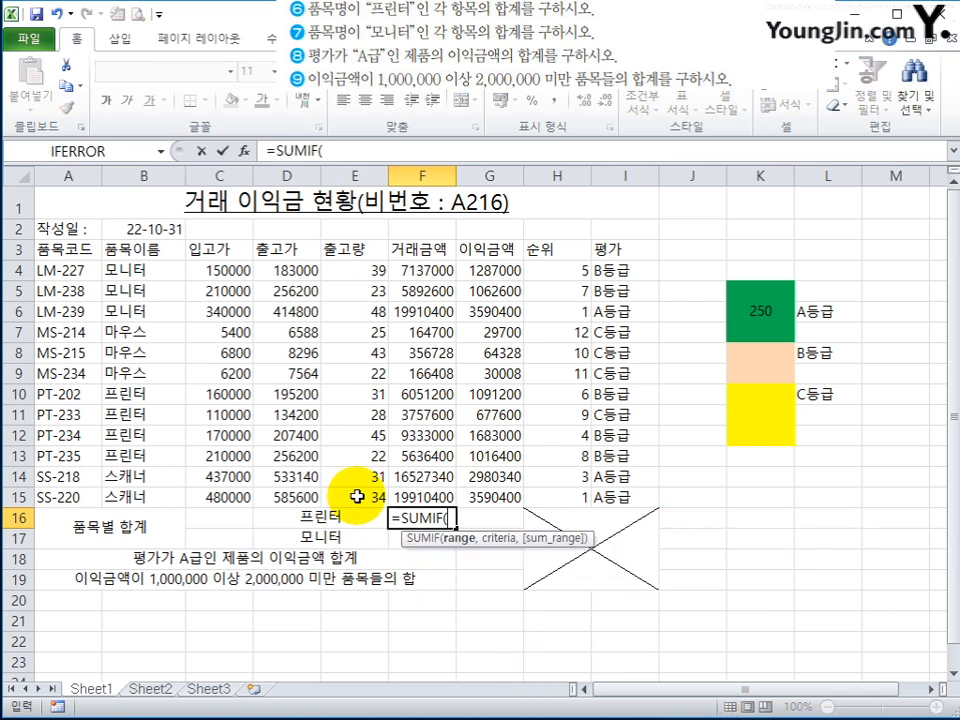
click(242, 152)
drag(900, 232, 819, 262)
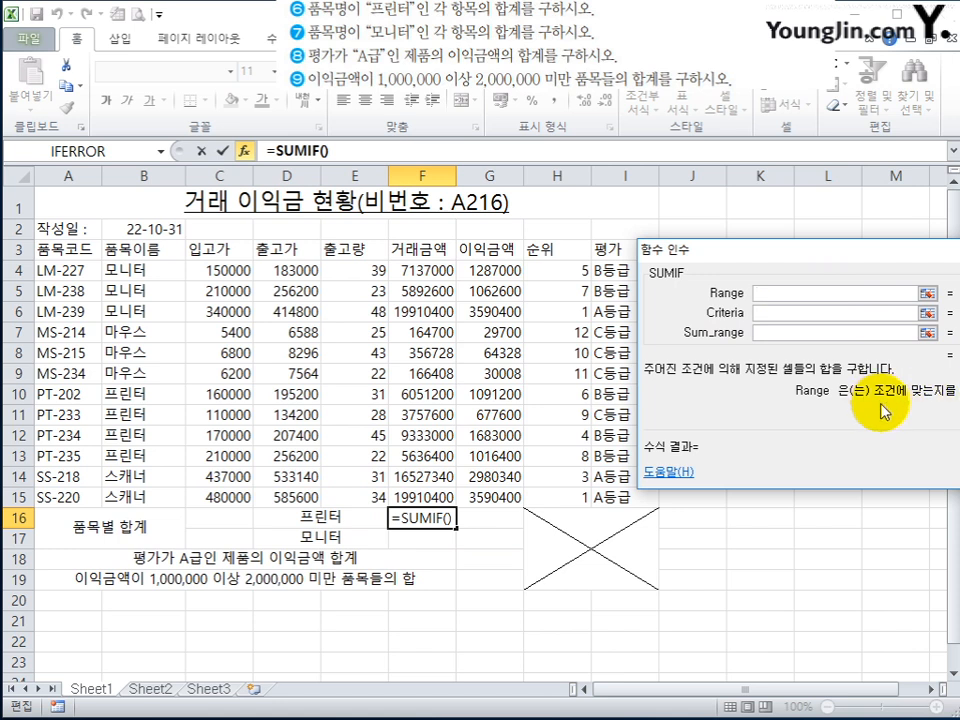
Complete the F16 SUMIF with range B4:B15, criteria D16 and sum range F4:F15.
click(120, 270)
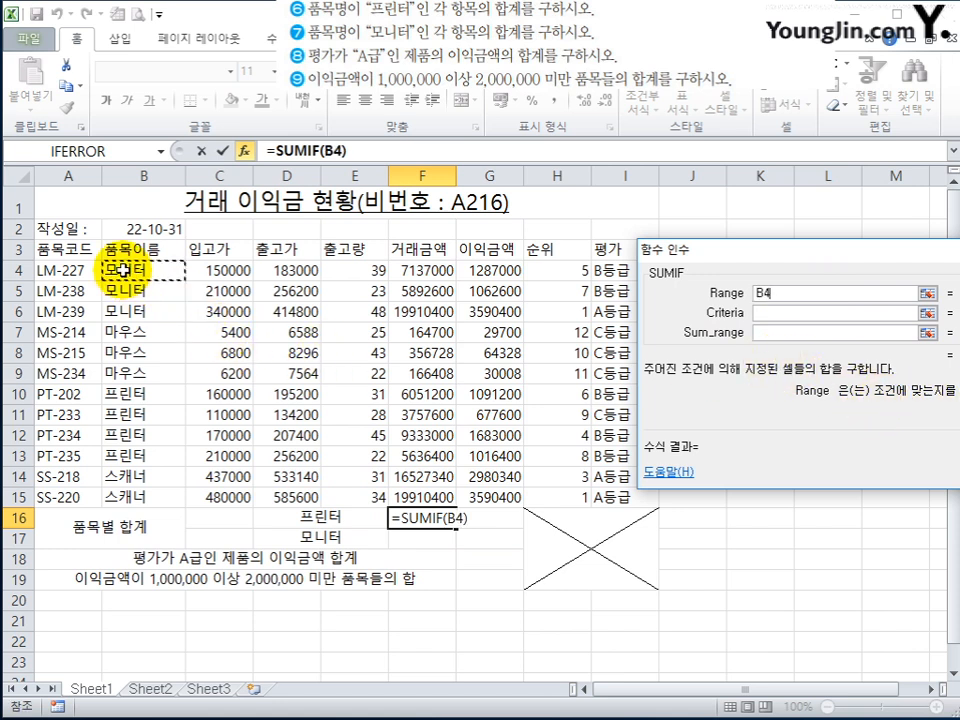
drag(120, 270, 148, 492)
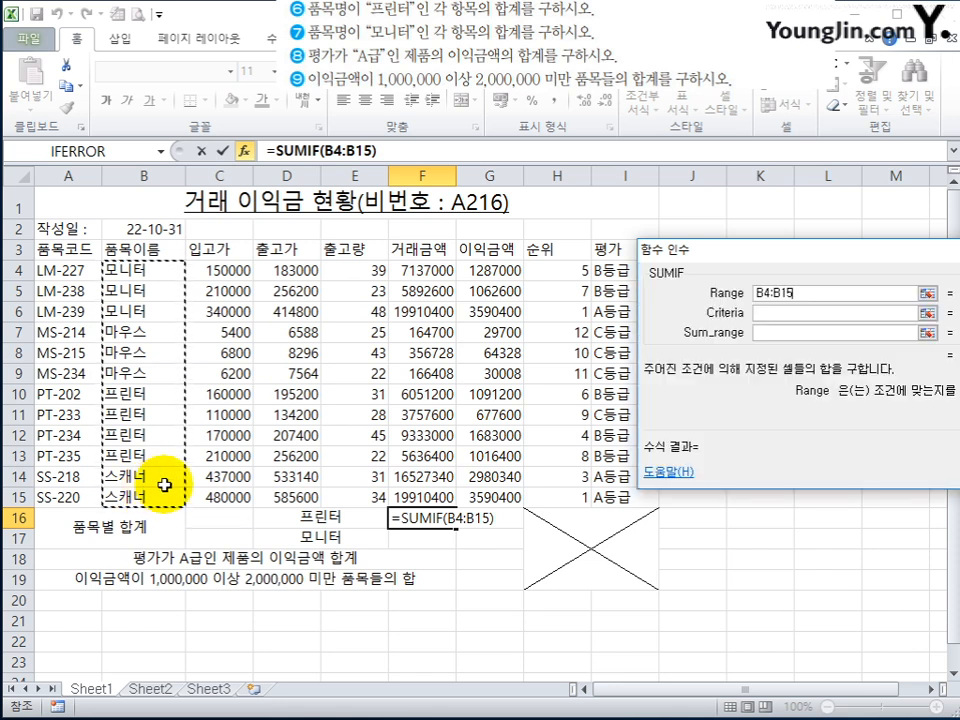
click(827, 314)
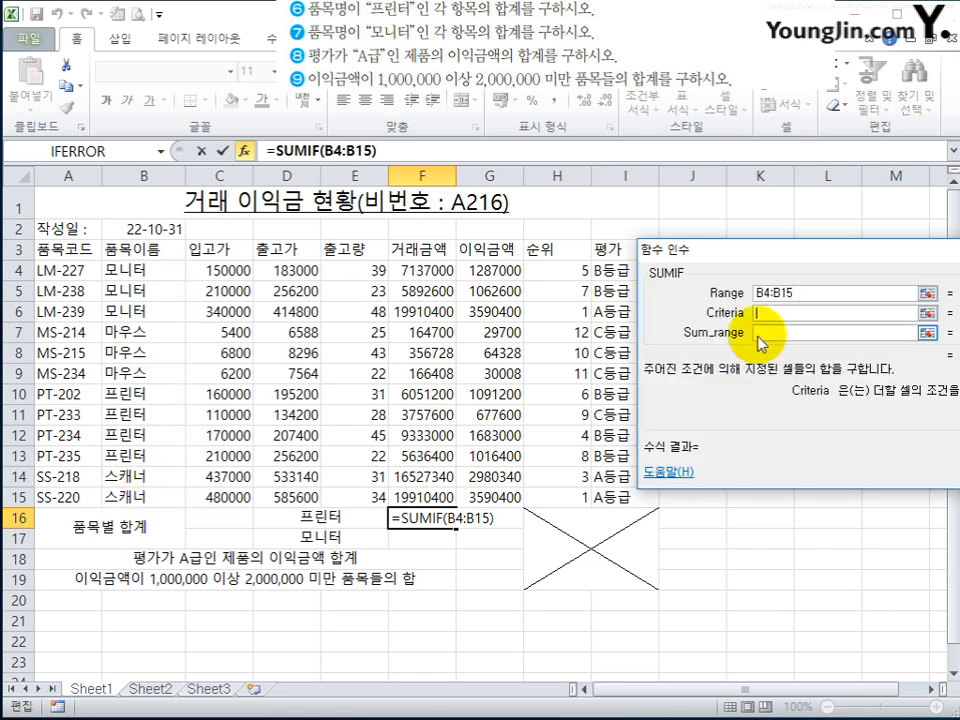
click(315, 519)
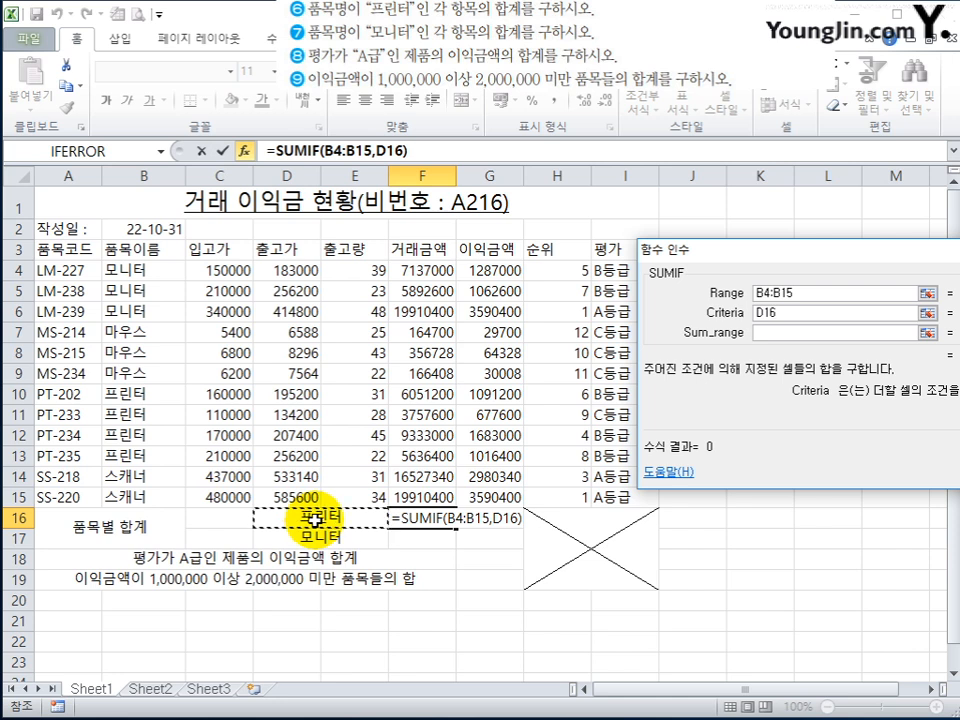
click(788, 314)
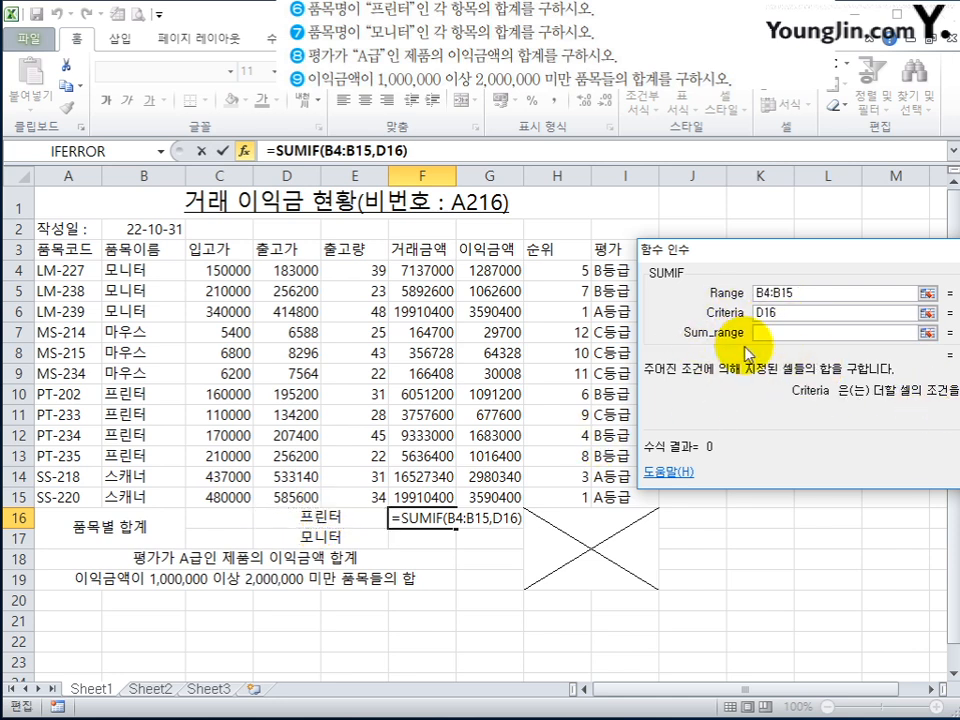
click(762, 333)
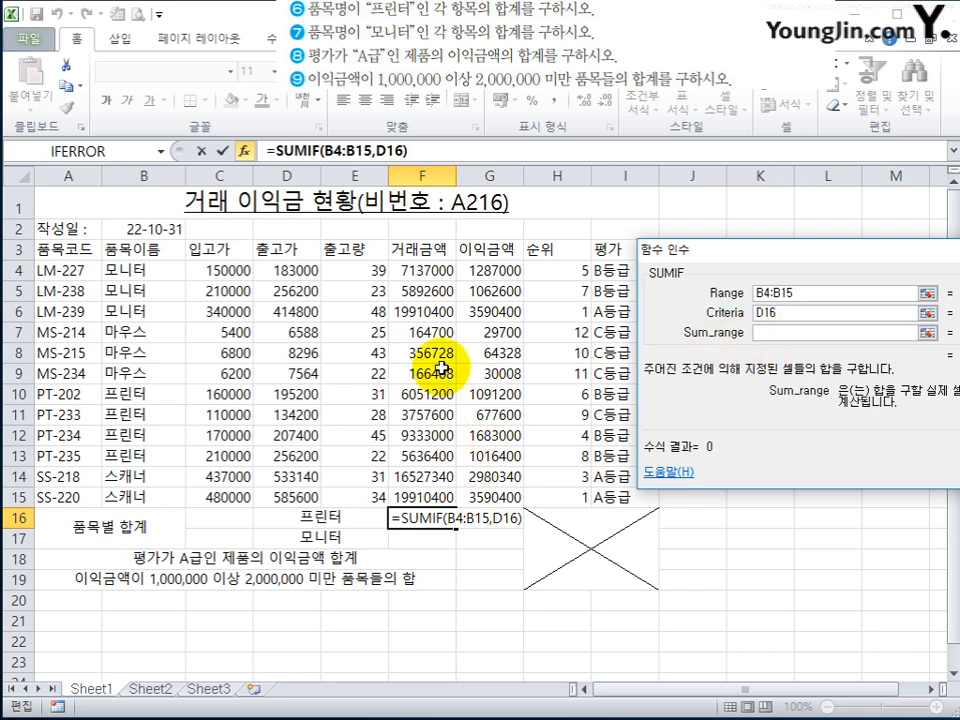
drag(422, 271, 418, 496)
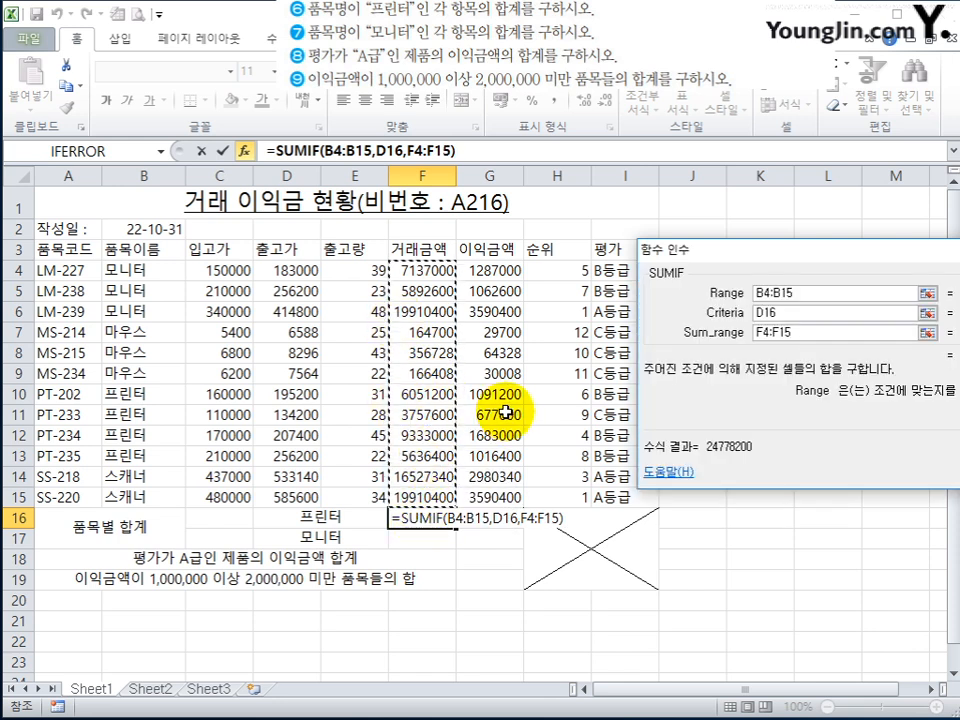
key(Return)
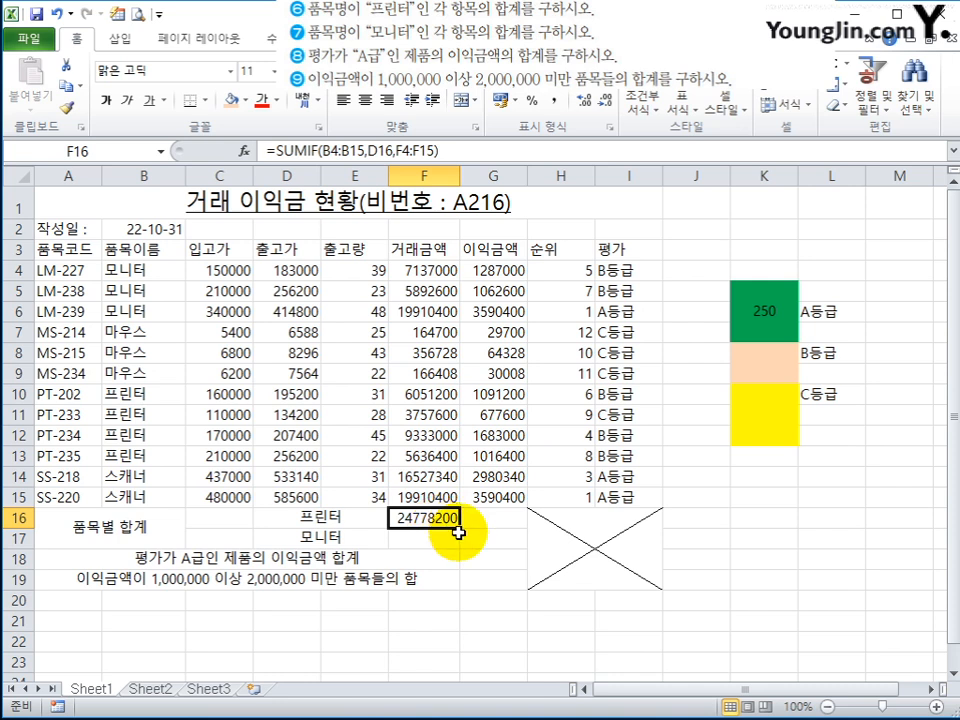
Fill the F16 formula across to G16 and compare the cell references used in both formulas.
drag(461, 531, 505, 530)
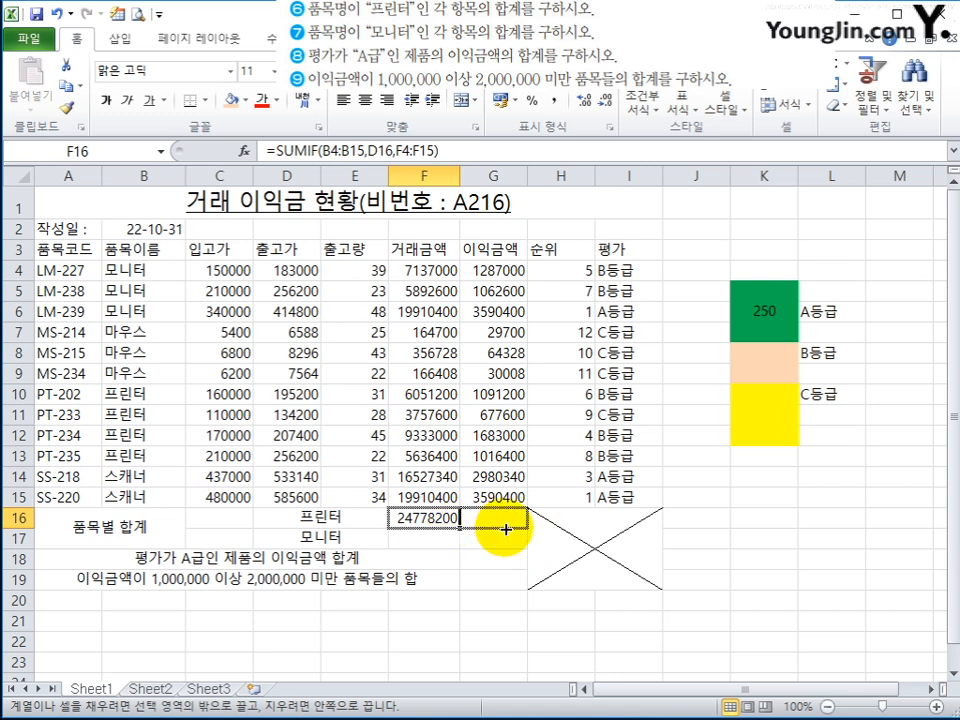
drag(505, 529, 506, 532)
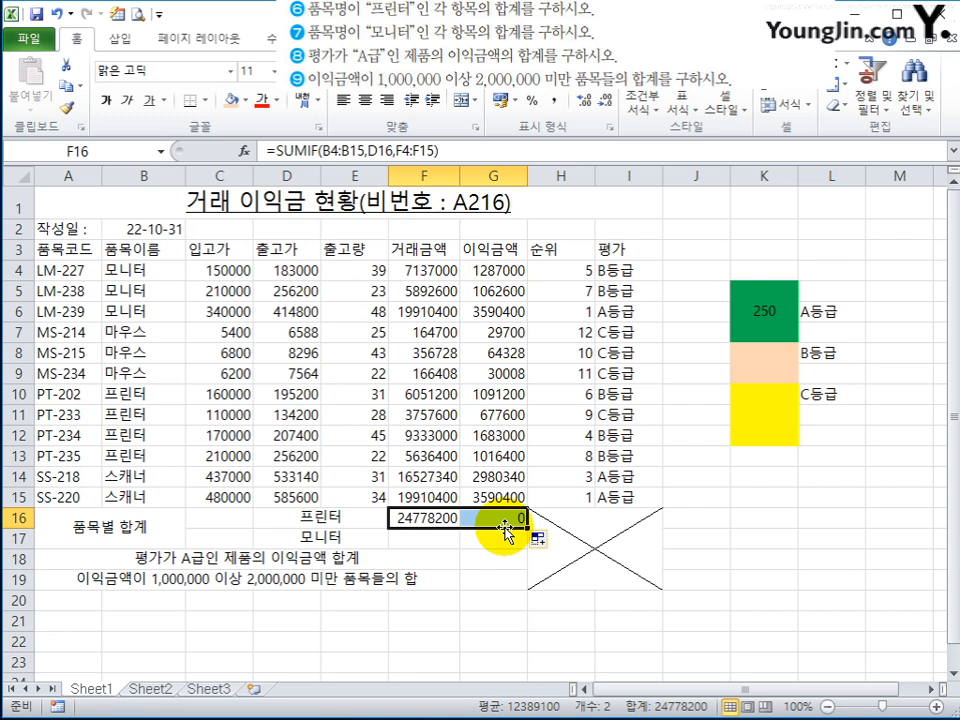
click(496, 518)
double_click(420, 517)
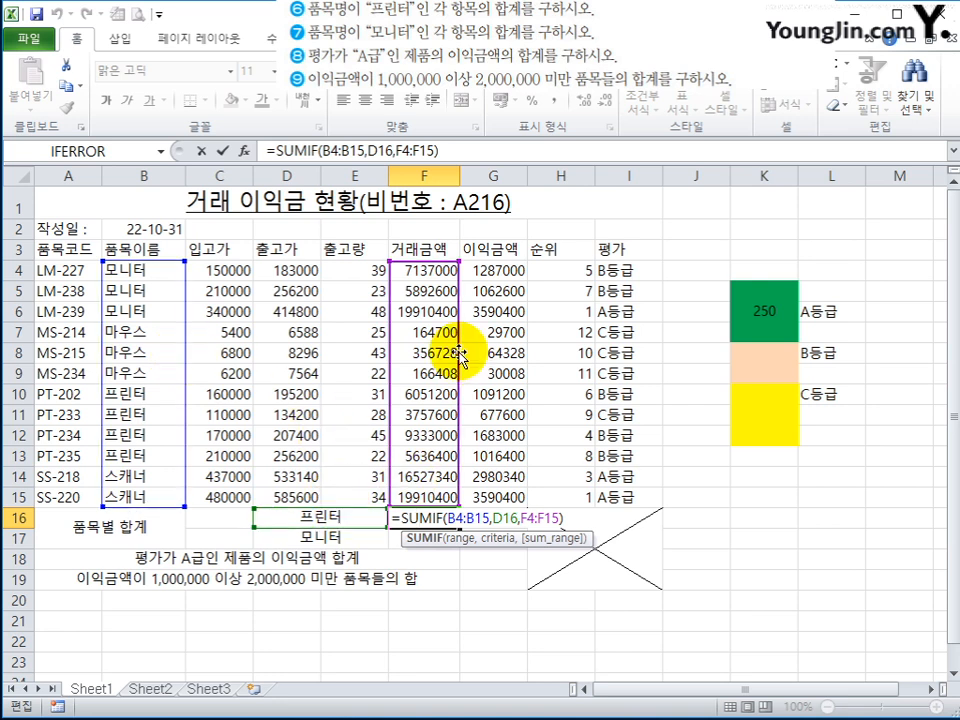
key(ctrl+Return)
drag(459, 528, 497, 523)
double_click(490, 524)
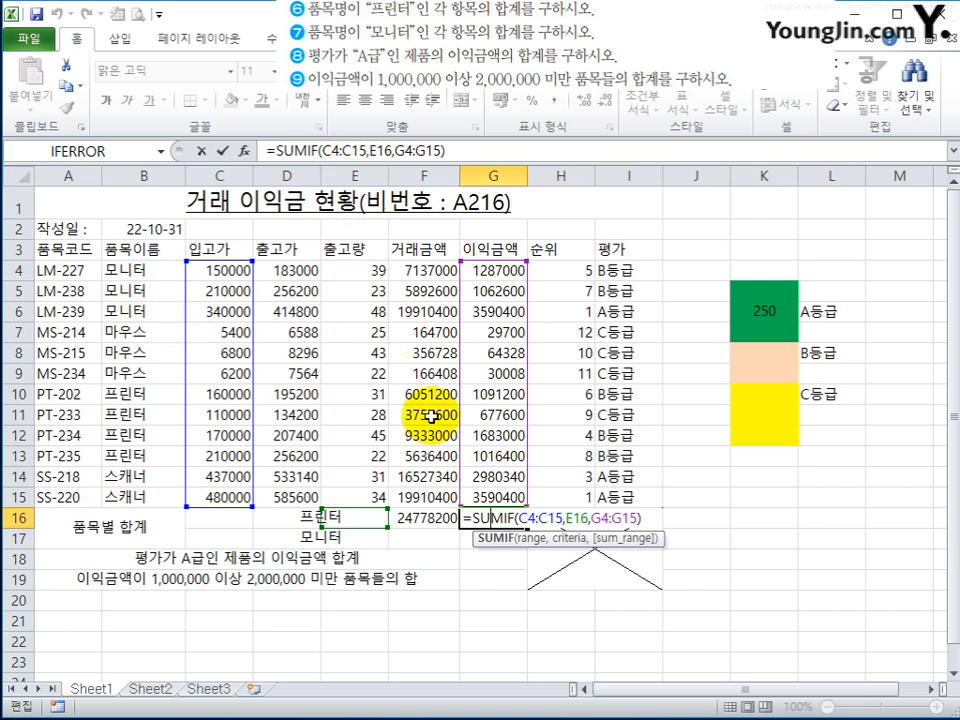
key(ctrl+Return)
click(418, 515)
click(244, 150)
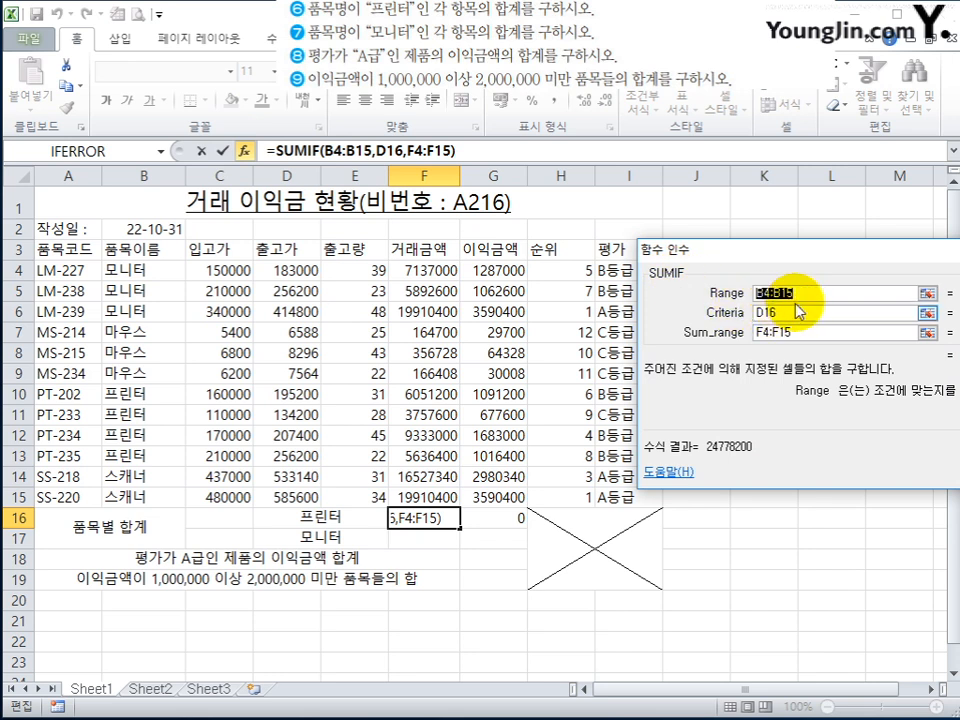
drag(813, 295, 697, 305)
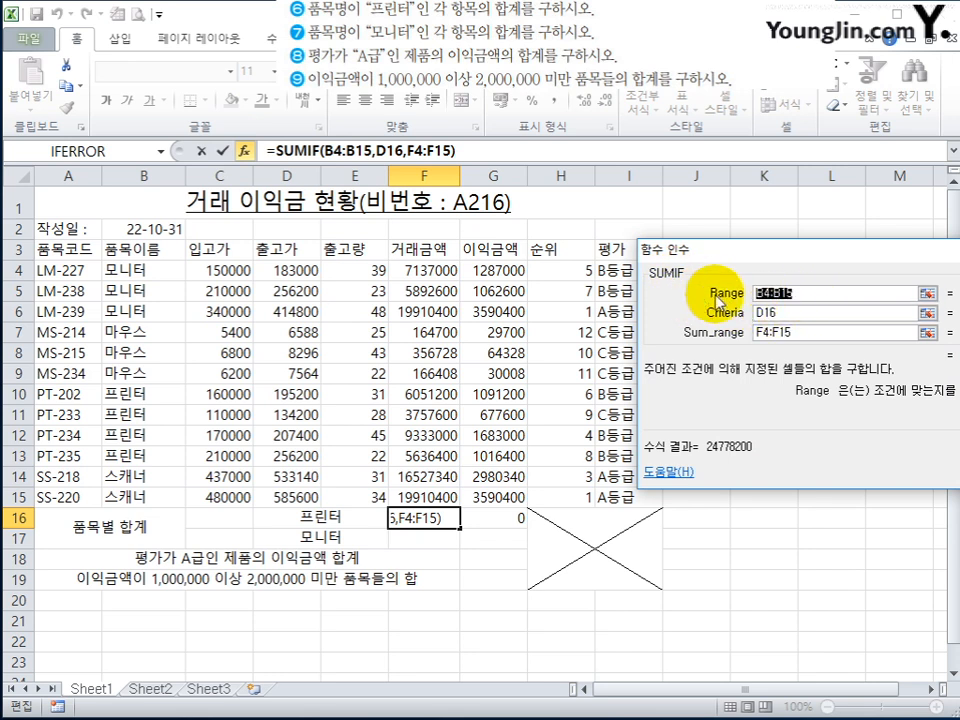
key(F4)
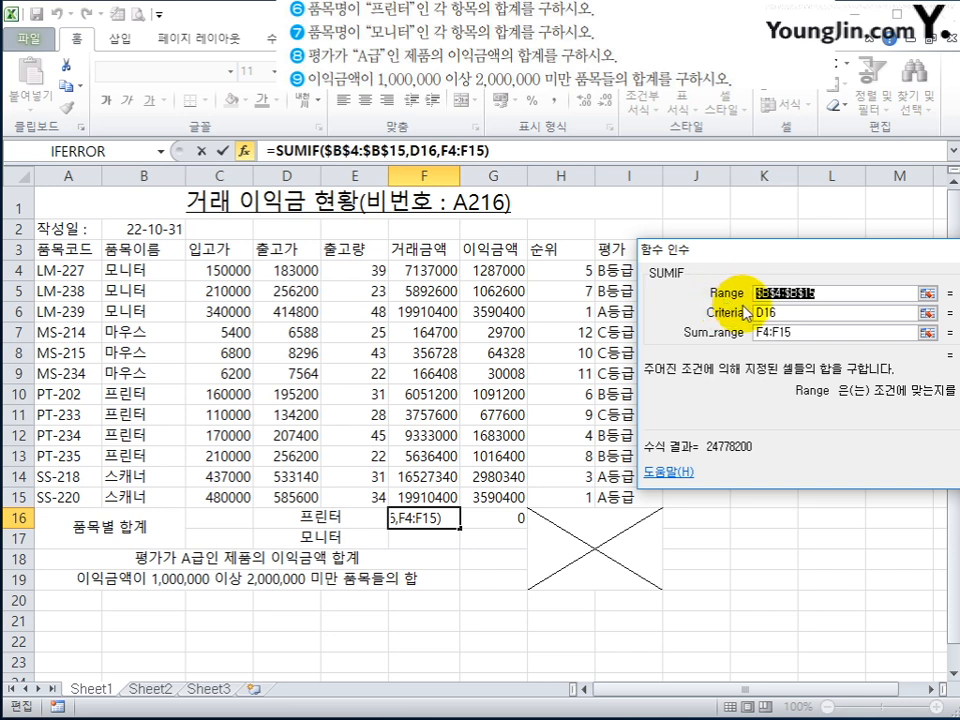
click(817, 331)
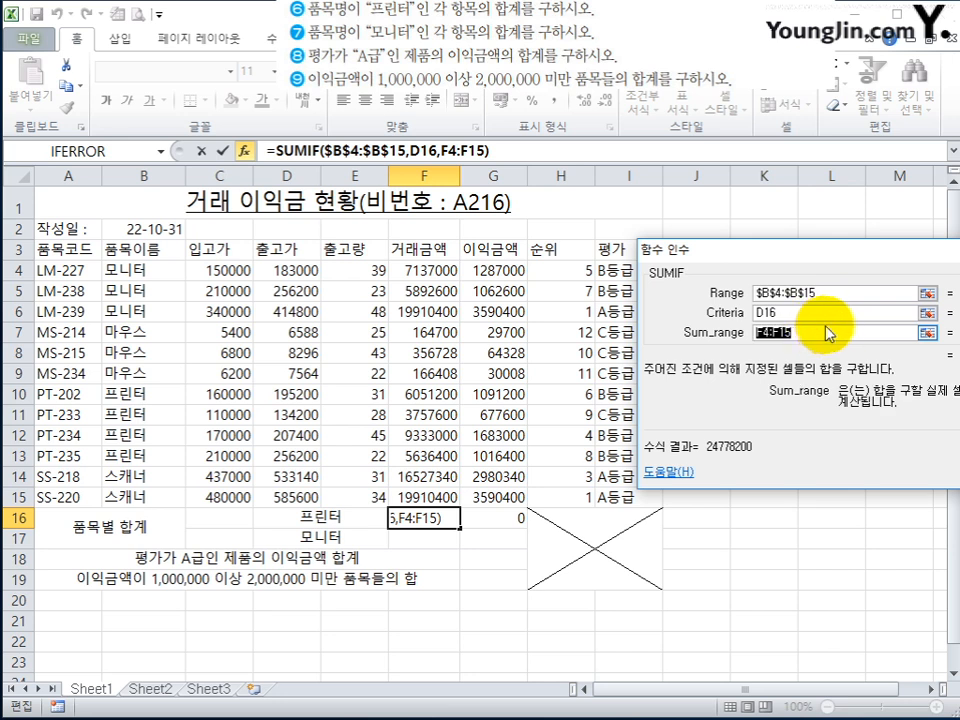
click(835, 331)
key(F4)
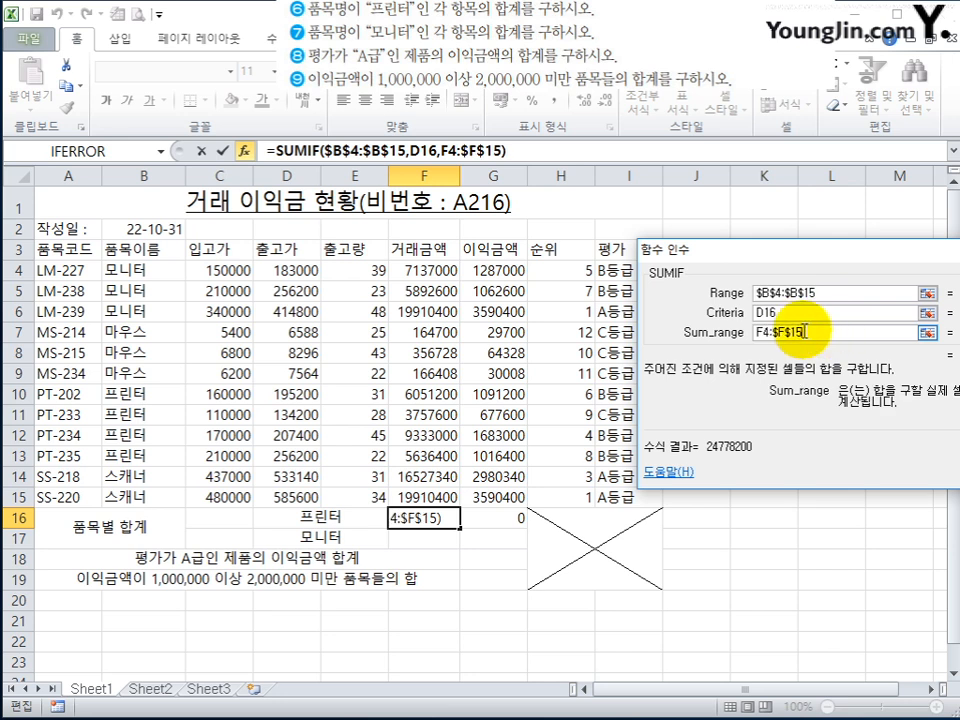
key(Return)
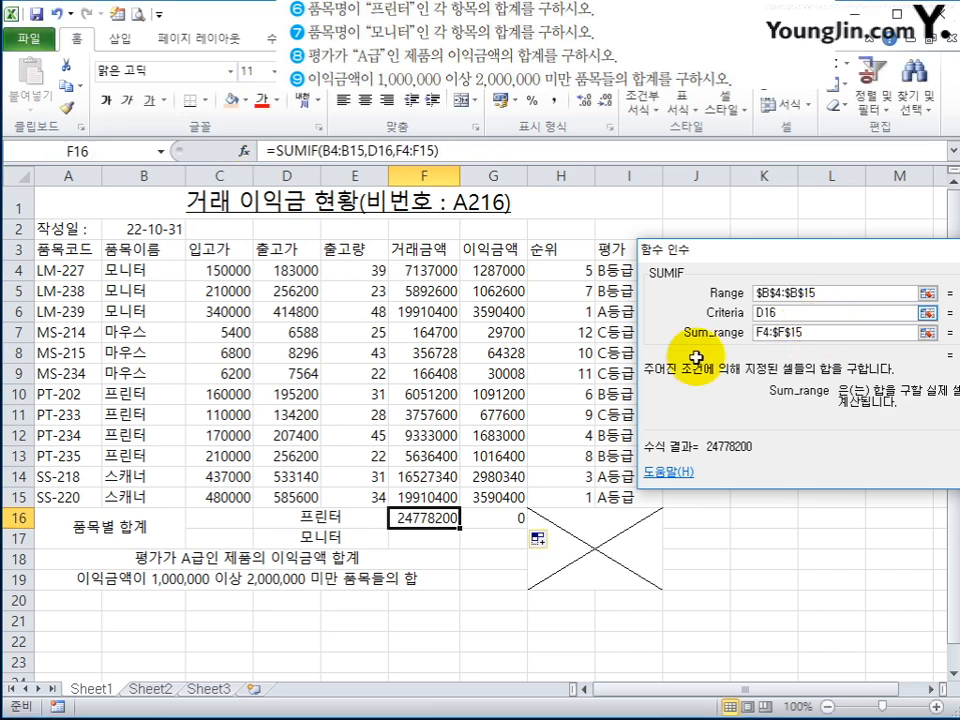
Make the SUMIF range in F16 absolute as $B$4:$B$15 and fill the formula across to G16.
click(244, 152)
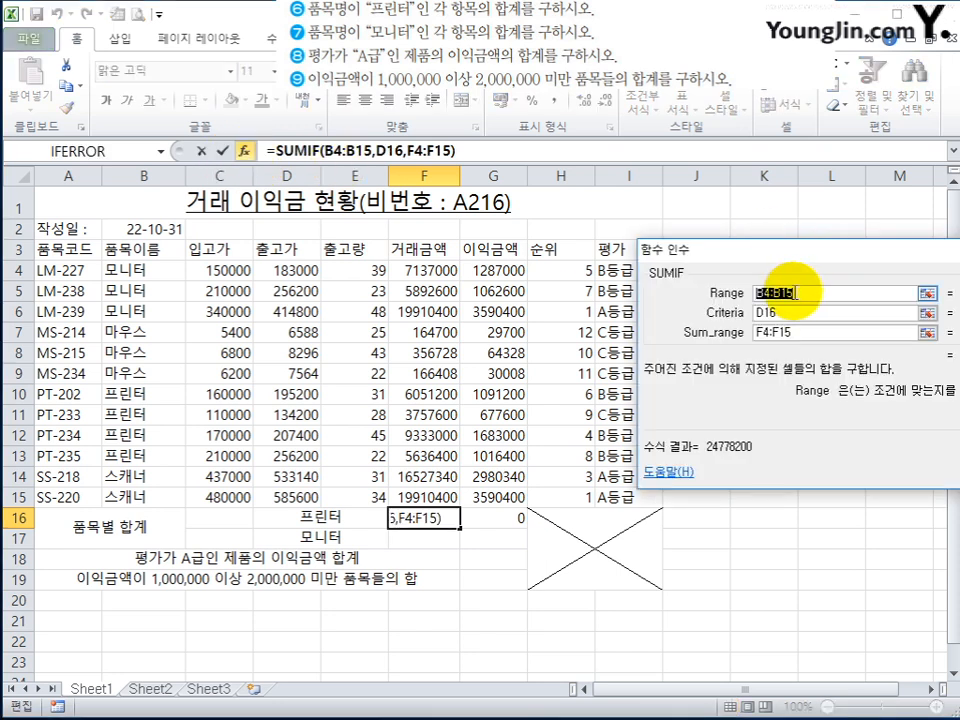
key(F4)
key(Return)
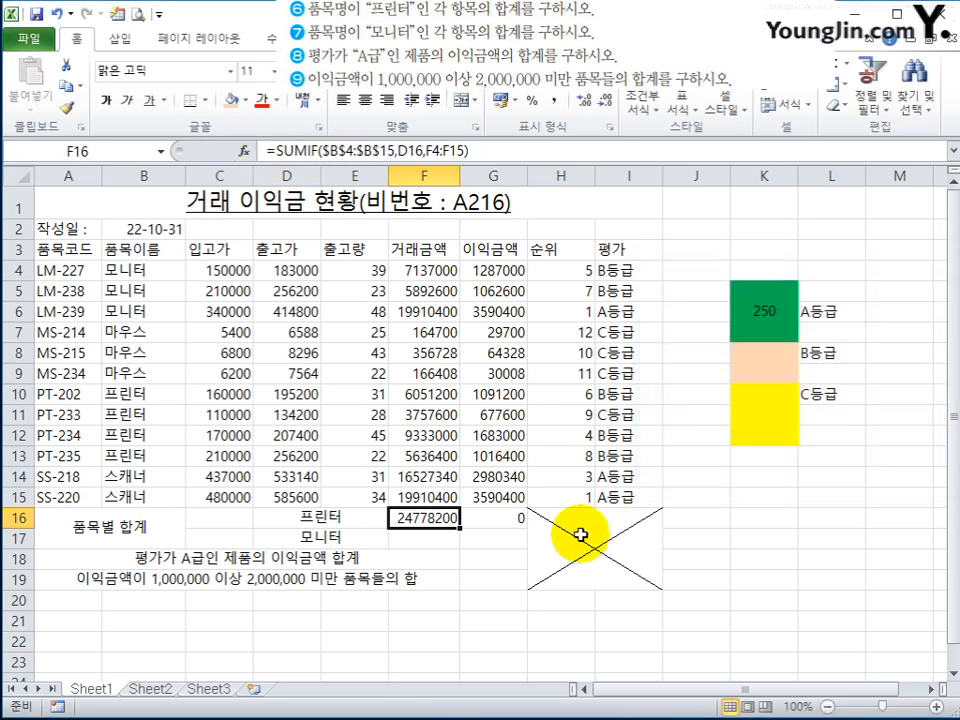
drag(459, 529, 514, 531)
Examine the cell references in the SUMIF formulas of F16 and G16.
double_click(452, 528)
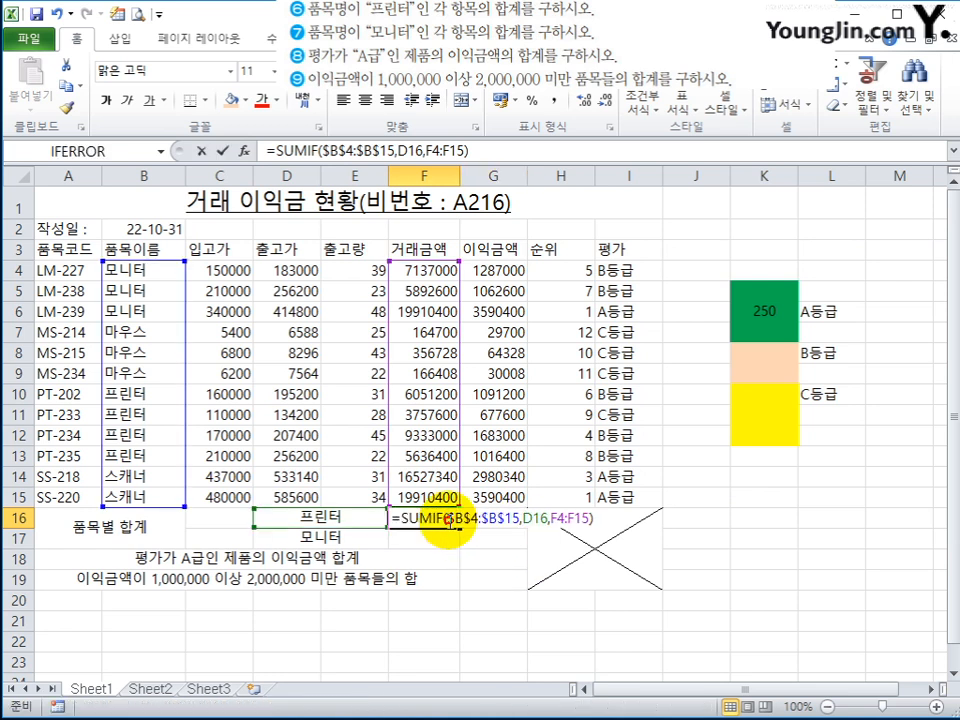
key(Escape)
double_click(505, 517)
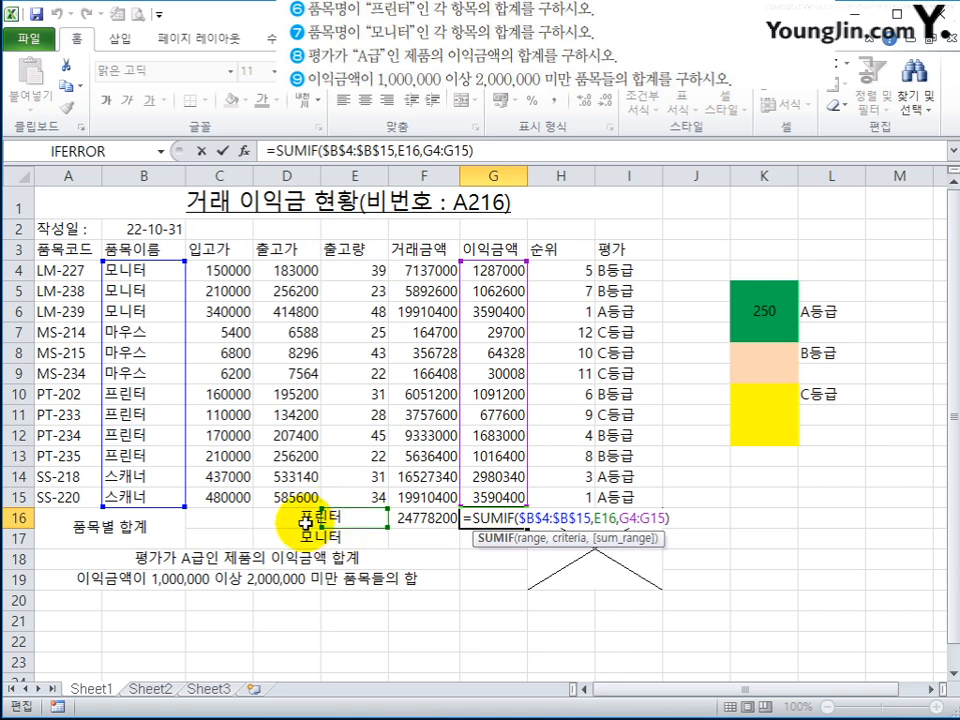
Compare the criteria reference used in the SUMIF formulas of F16 and G16.
key(Escape)
click(439, 514)
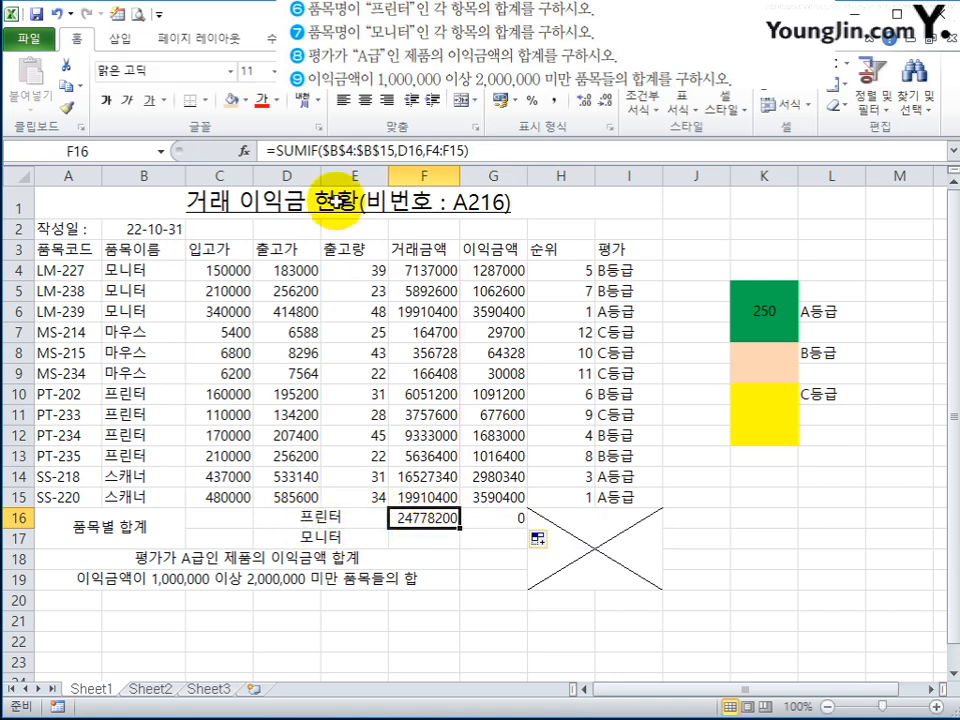
double_click(491, 514)
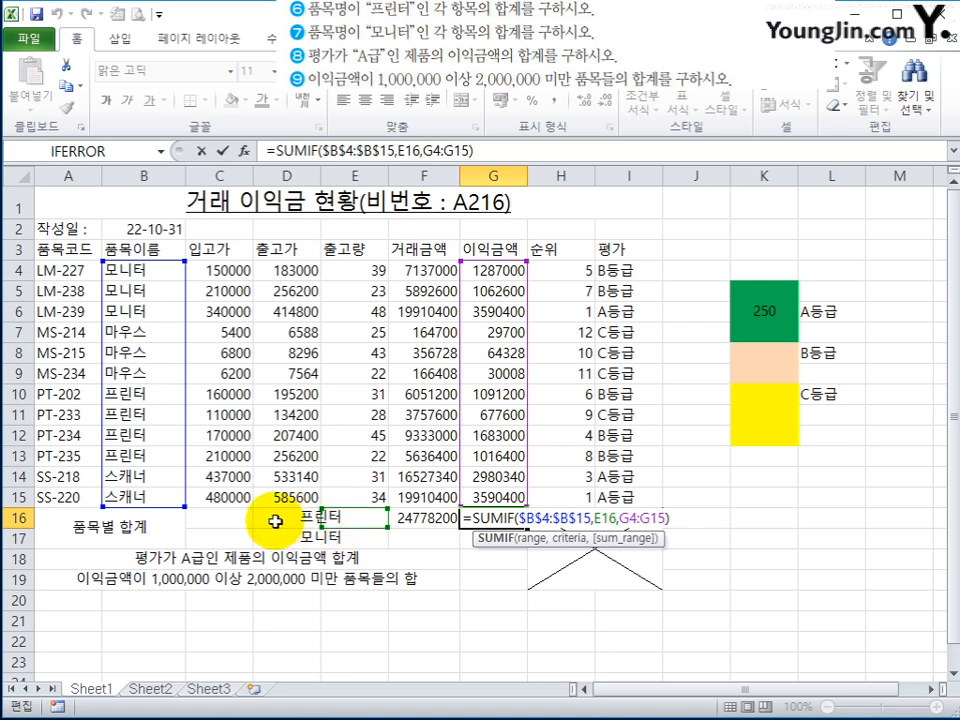
key(Escape)
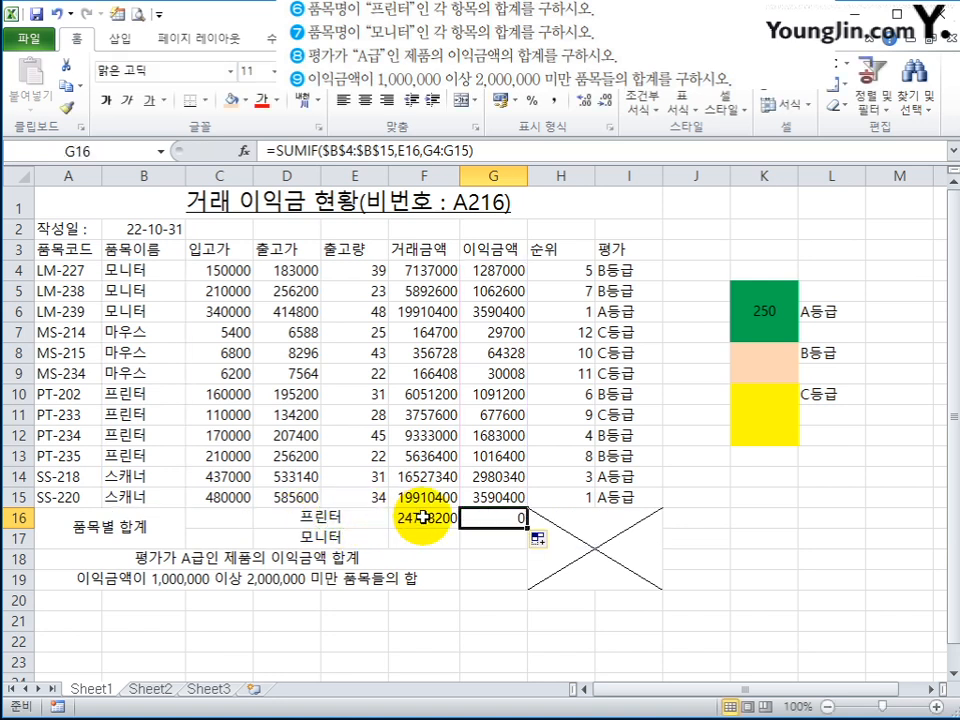
Make the SUMIF criteria in F16 absolute as $D$16 and fill the formula across to G16.
click(425, 517)
click(280, 150)
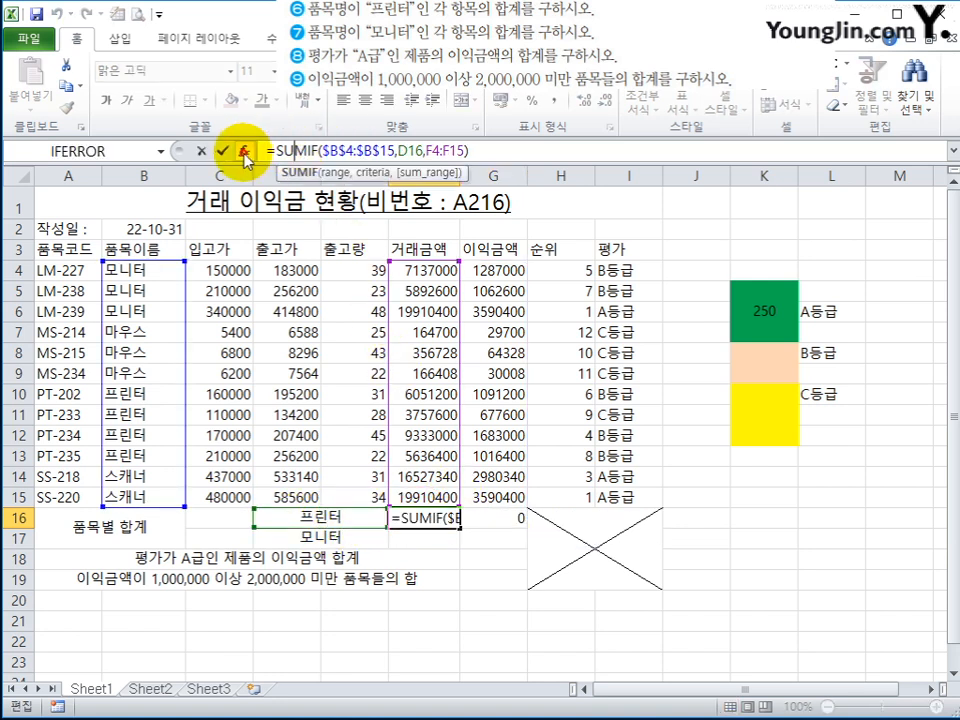
click(243, 150)
click(745, 318)
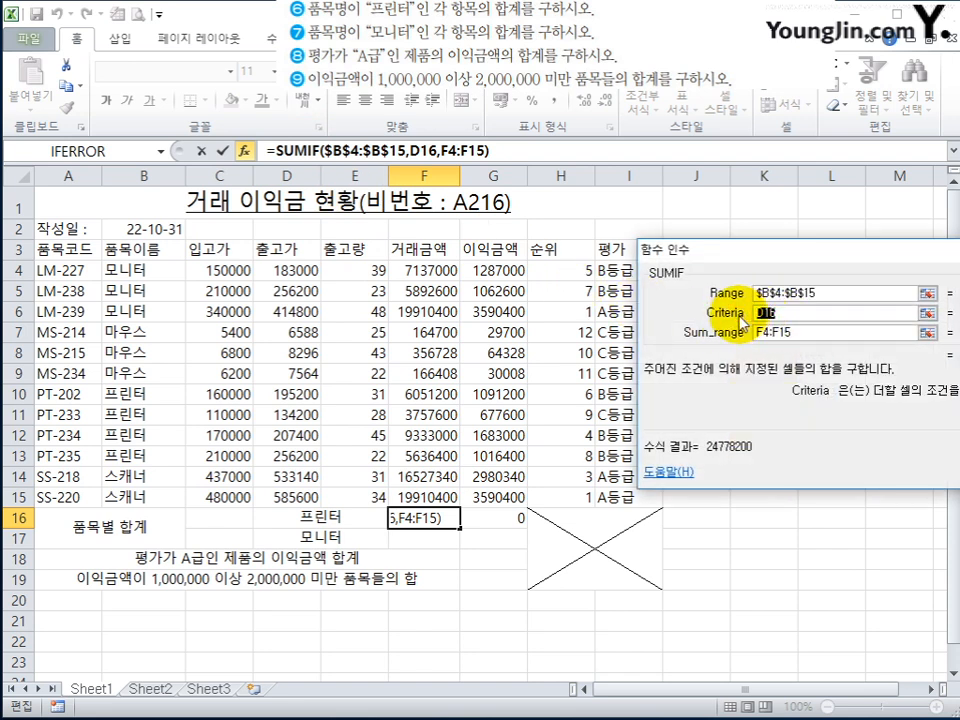
key(F4)
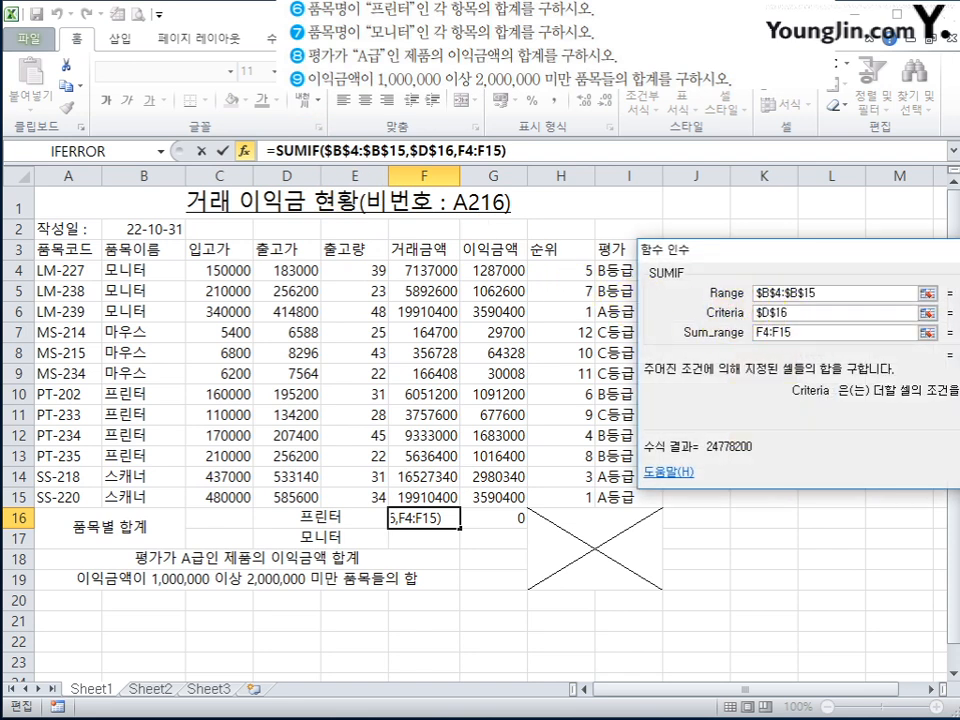
key(Return)
drag(508, 528, 508, 534)
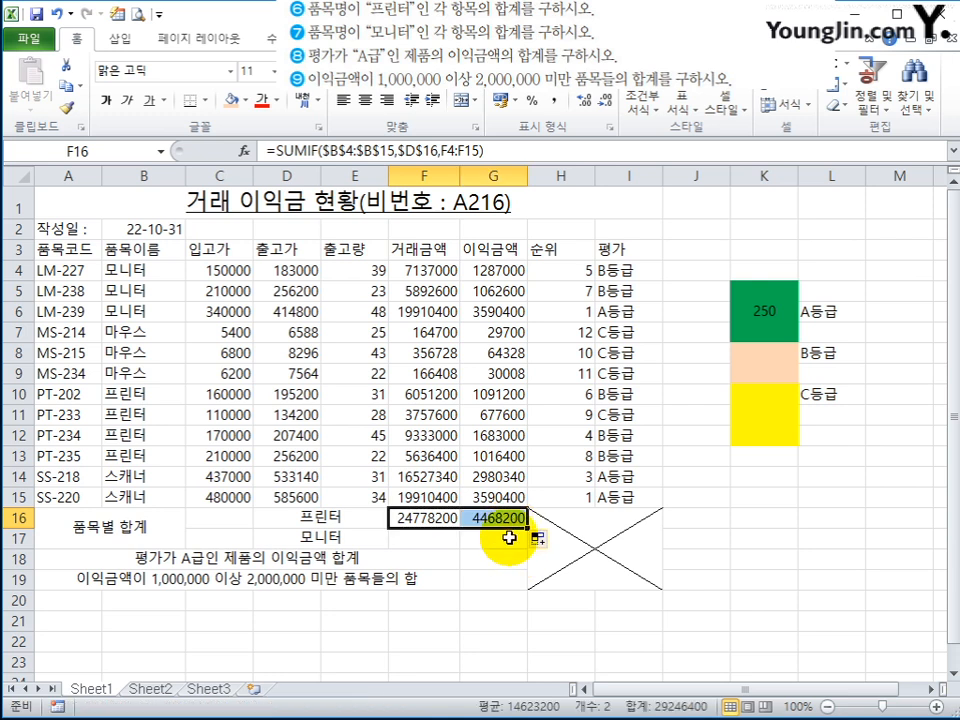
Check the absolute range and criteria references in the F16 and G16 formulas.
click(503, 516)
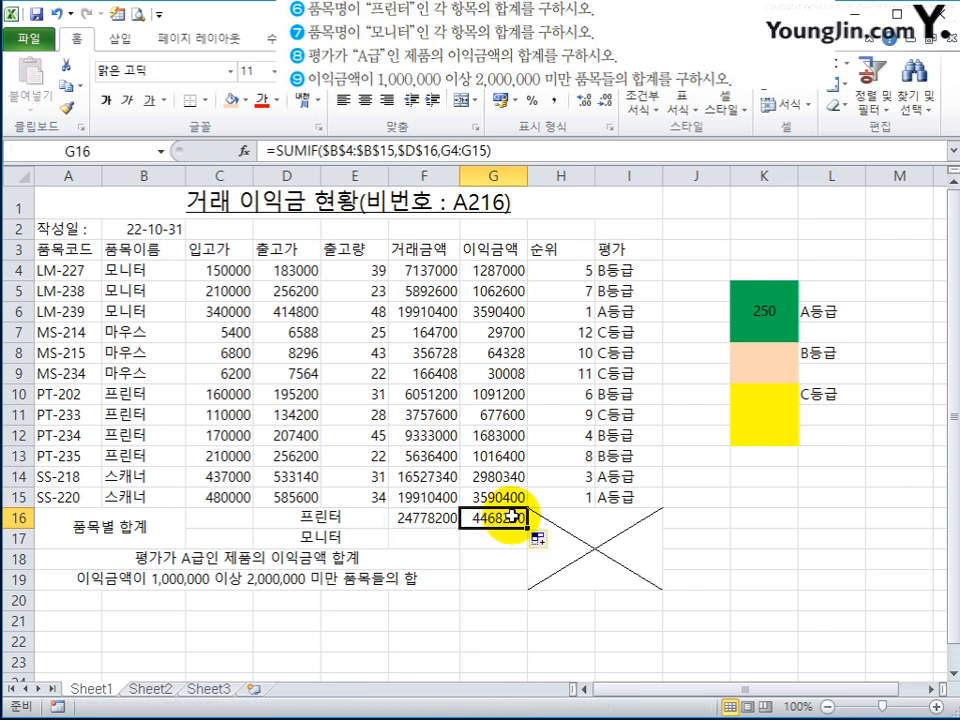
click(428, 517)
click(491, 517)
double_click(491, 517)
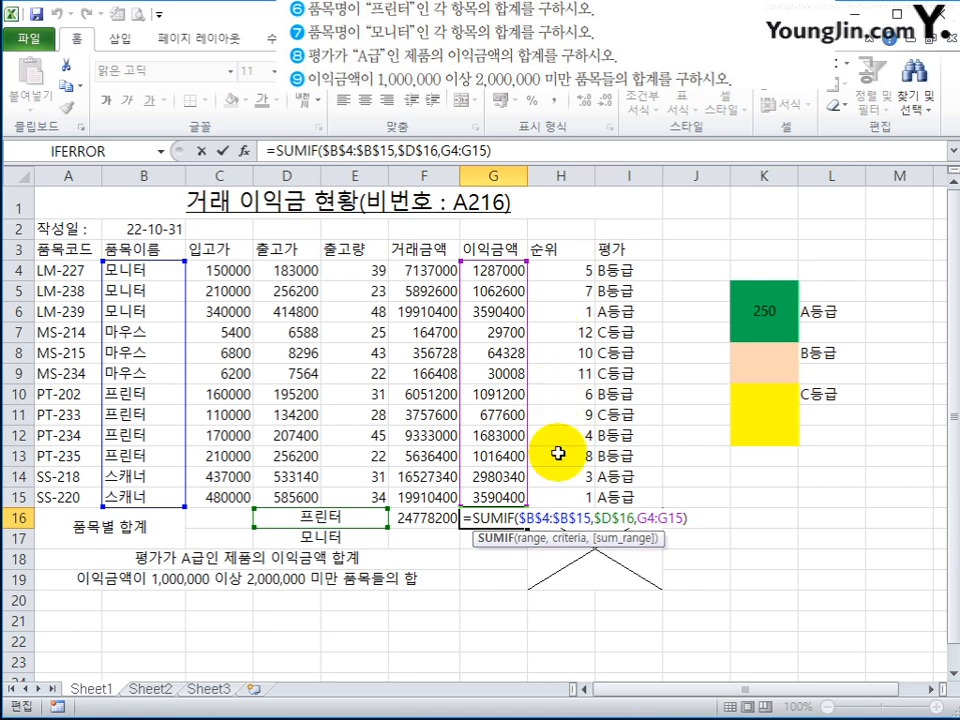
key(Escape)
Start a SUMIF formula in F17 with the absolute range $B$4:$B$15.
click(426, 538)
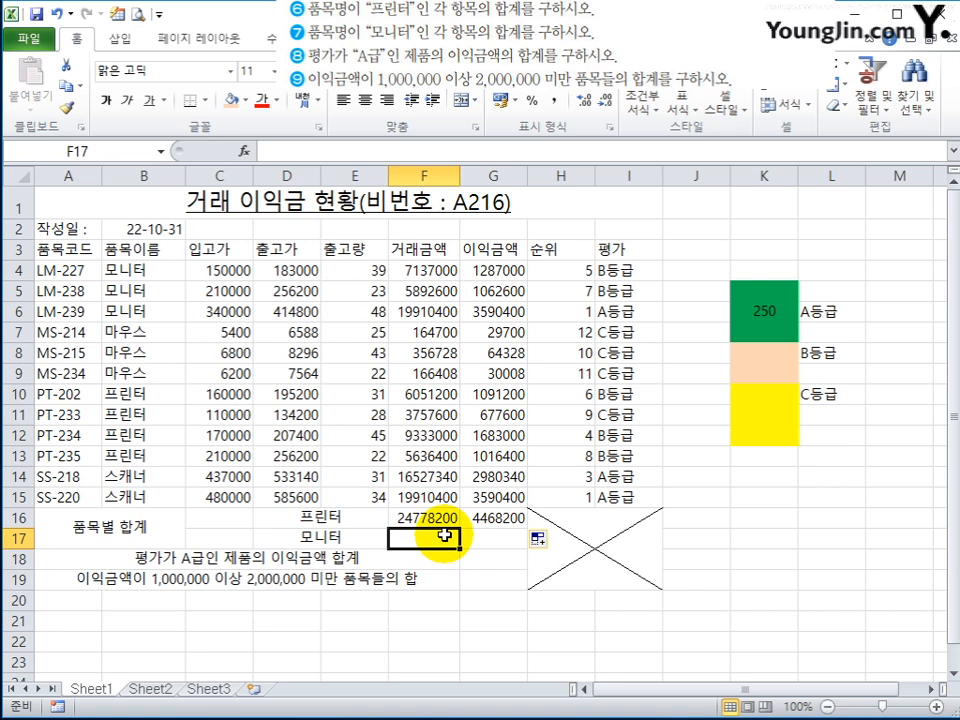
text(=su)
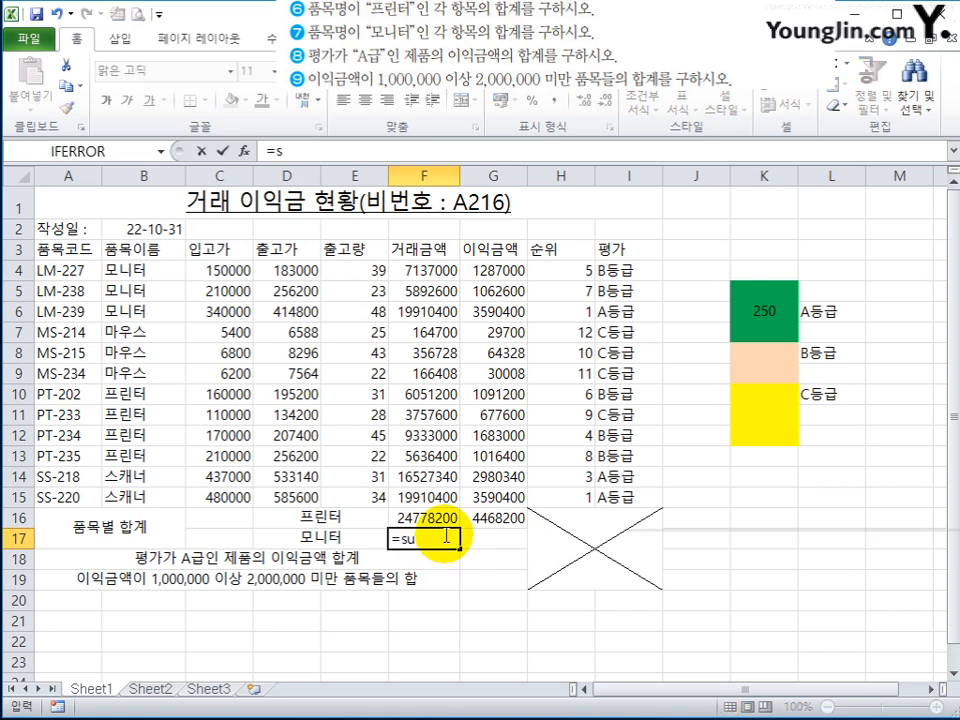
key(Escape)
text(=sumif)
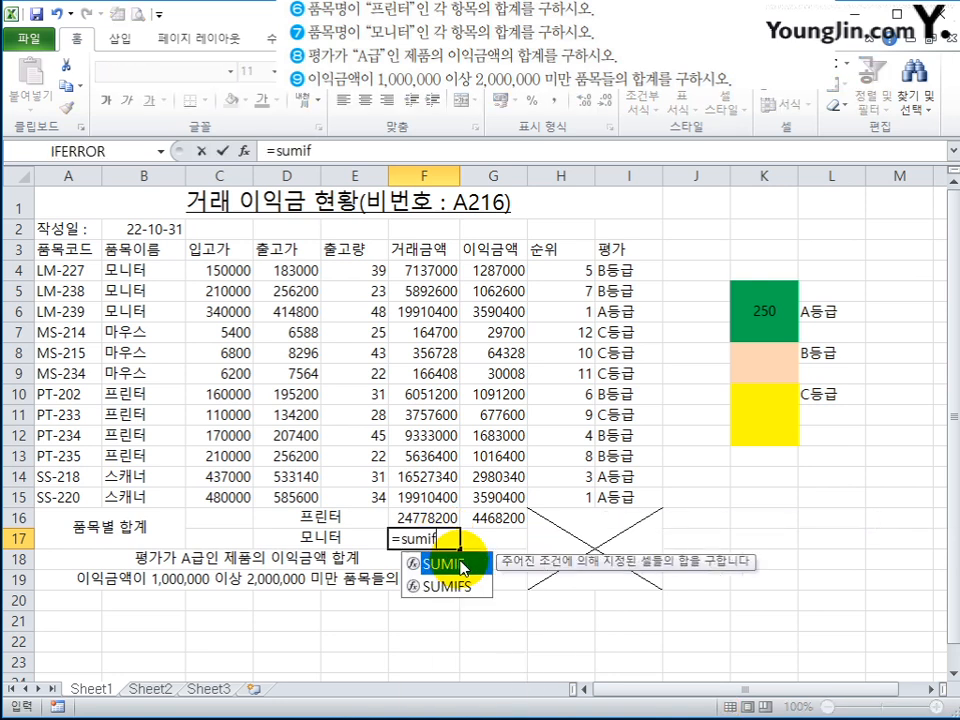
double_click(463, 567)
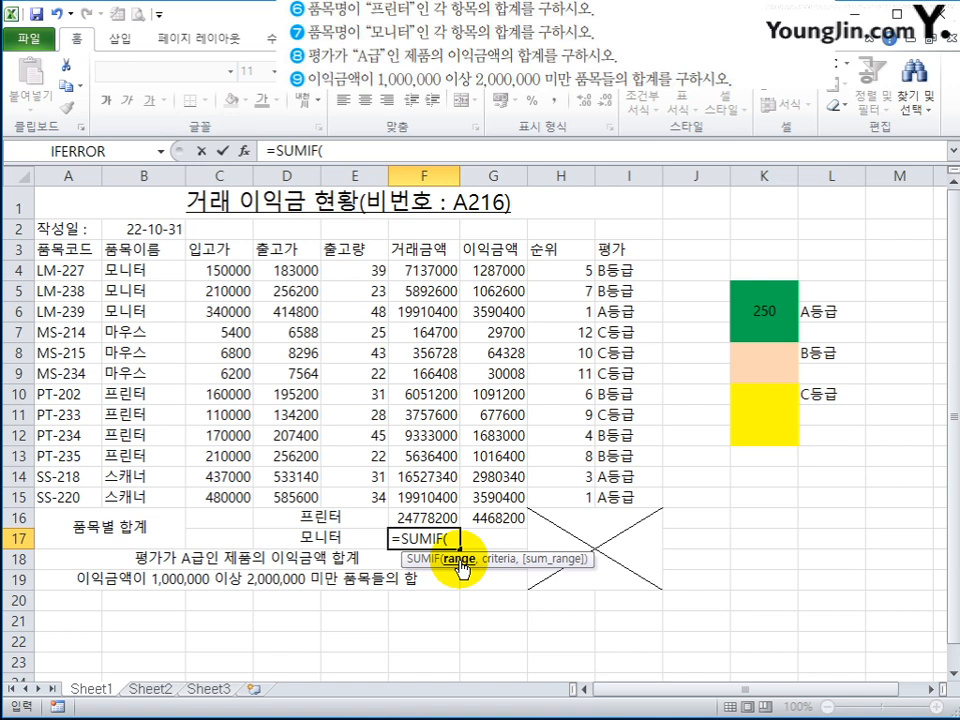
click(243, 150)
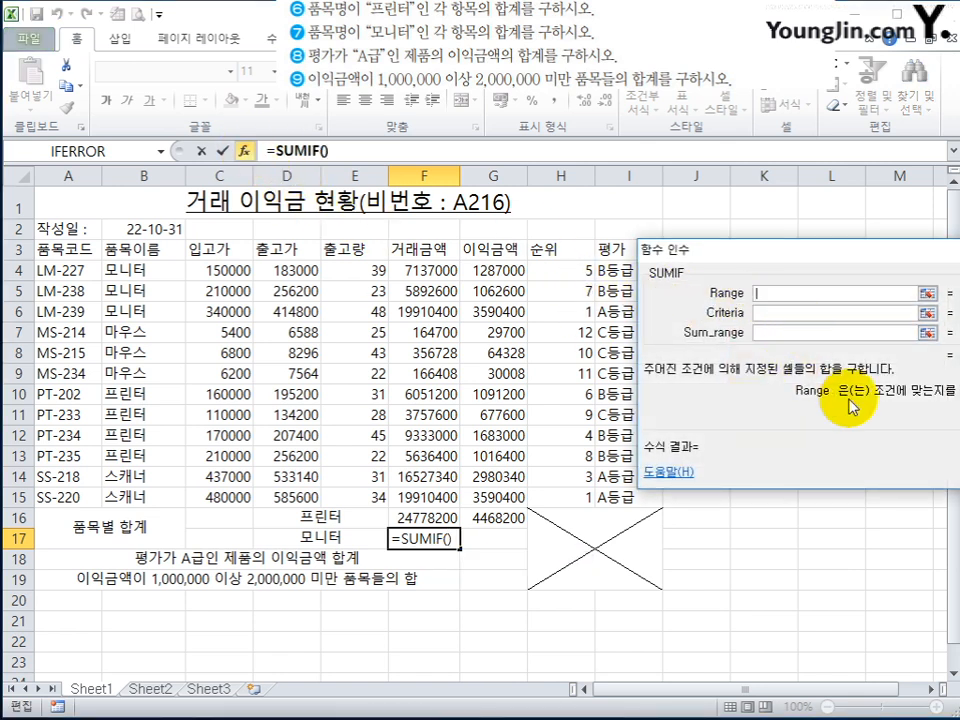
drag(135, 272, 152, 497)
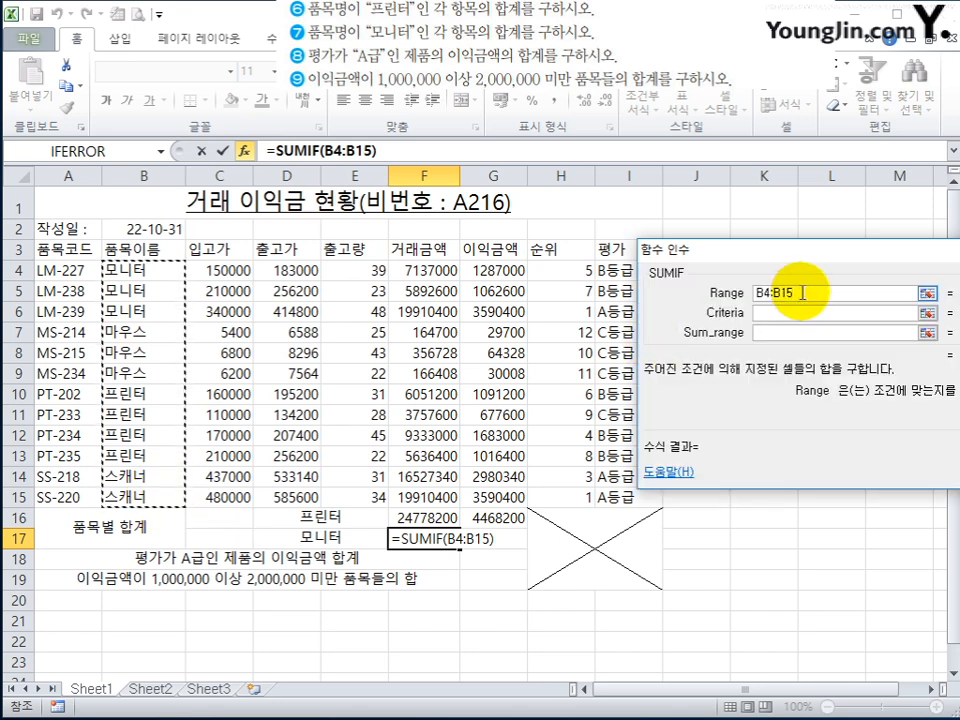
key(F4)
Set the criteria of the F17 SUMIF to the text "모니터".
click(770, 312)
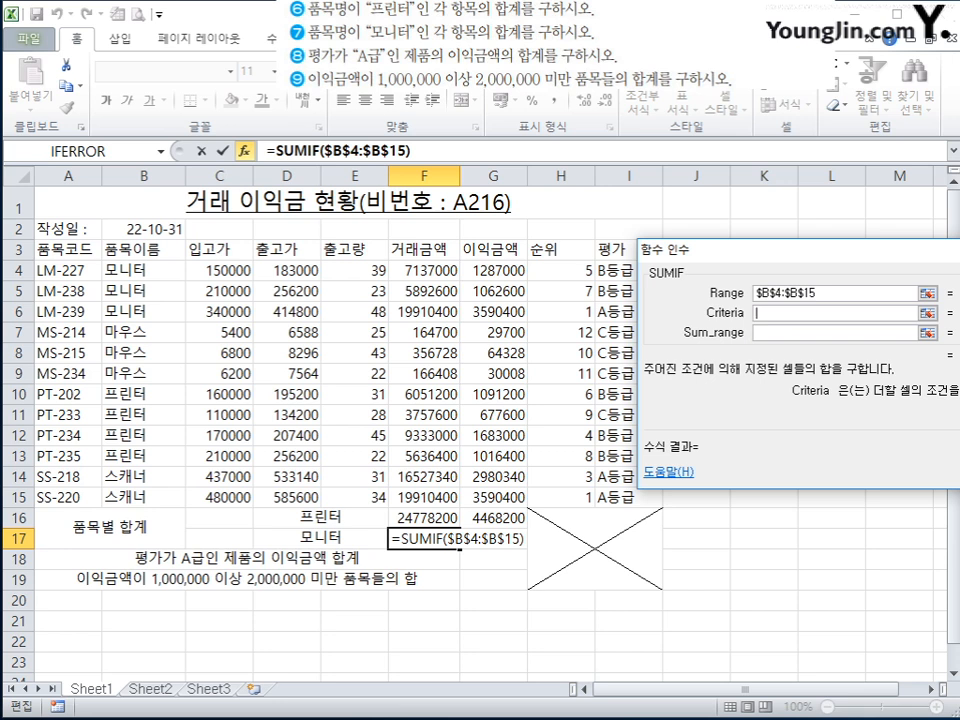
text(ah)
key(BackSpace)
key(BackSpace)
key(Hangul)
text(모니터)
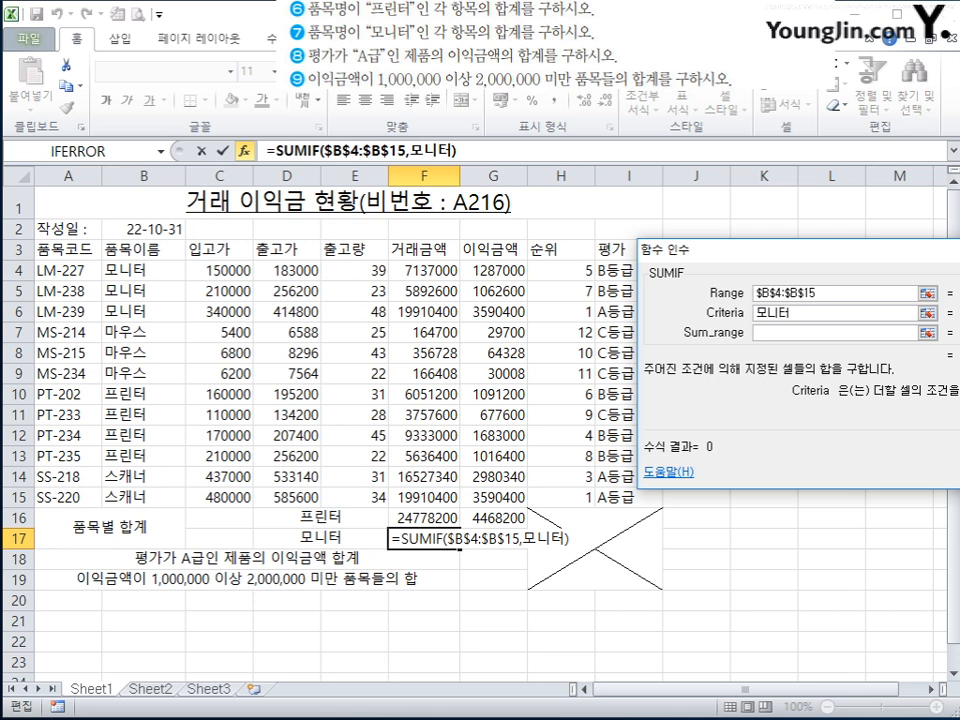
text(")
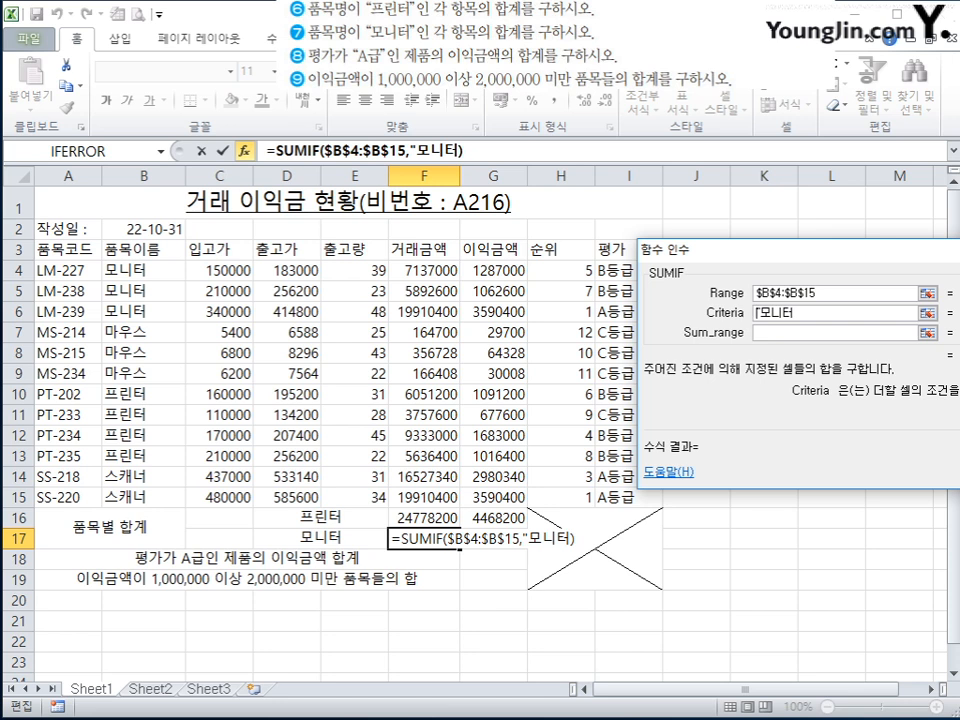
key(BackSpace)
key(Tab)
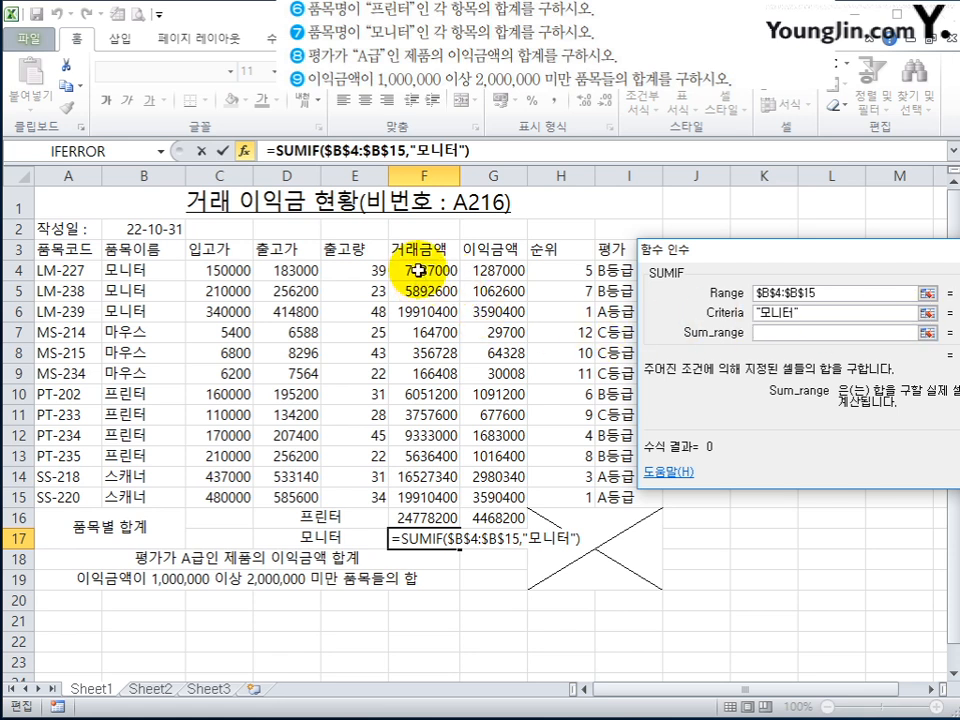
Complete the F17 SUMIF with sum range F4:F15 and fill it across to G17.
drag(414, 272, 428, 495)
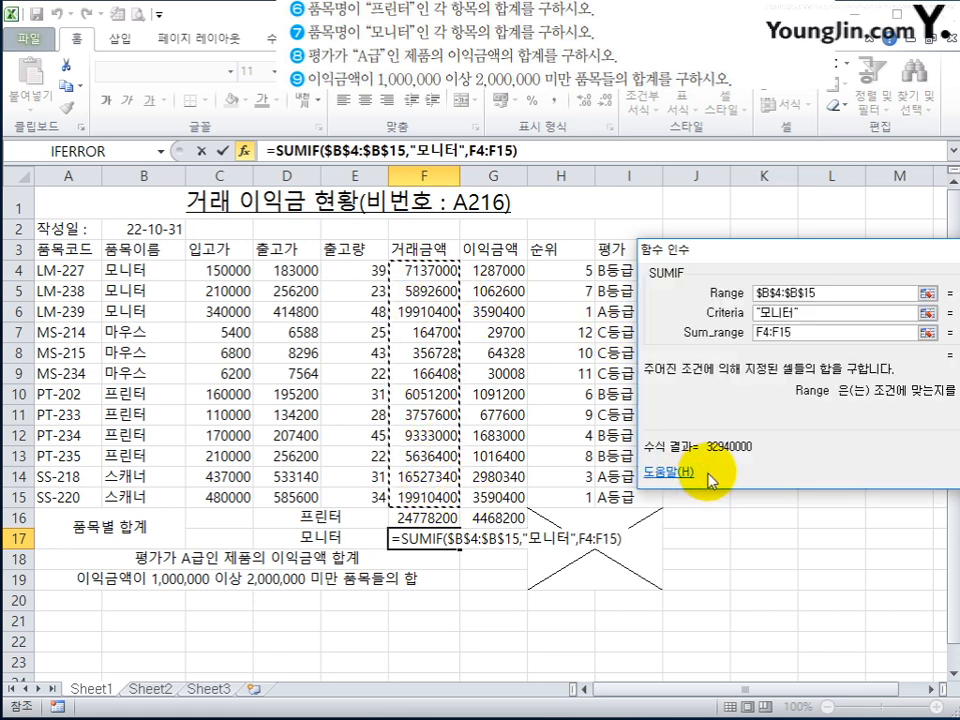
key(Return)
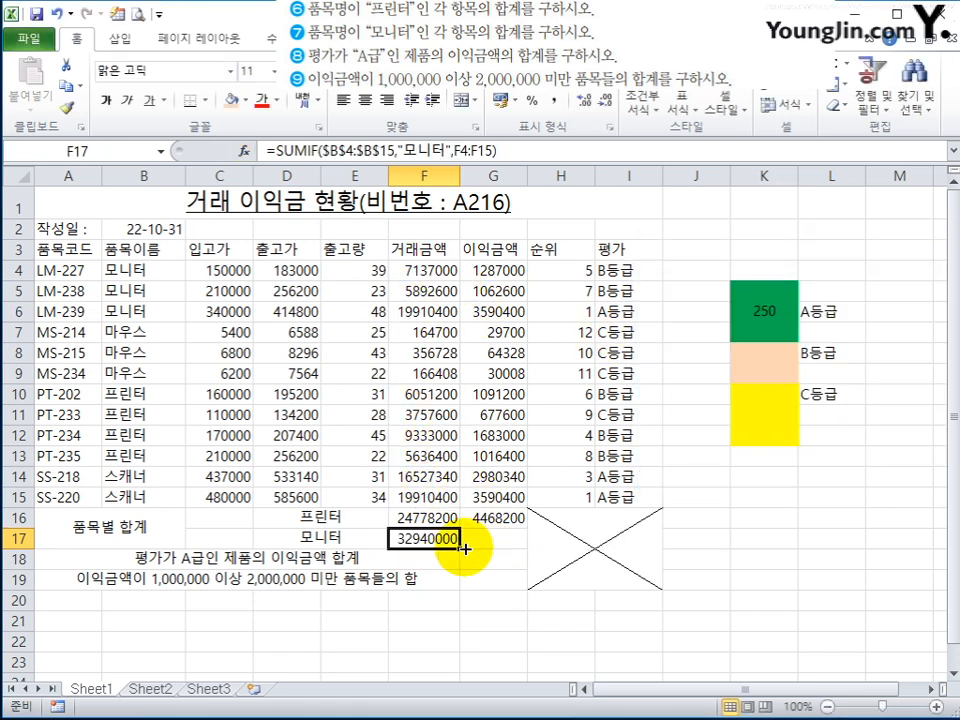
drag(515, 551, 516, 560)
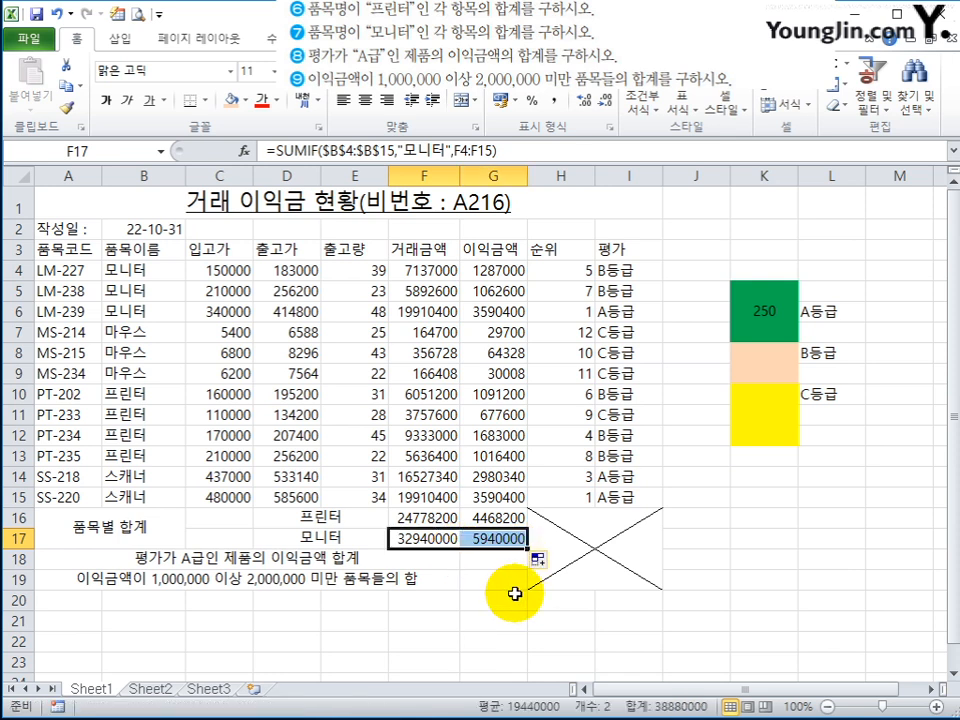
Review the arguments of the outer and nested IF functions in the grade formula of I4.
click(617, 270)
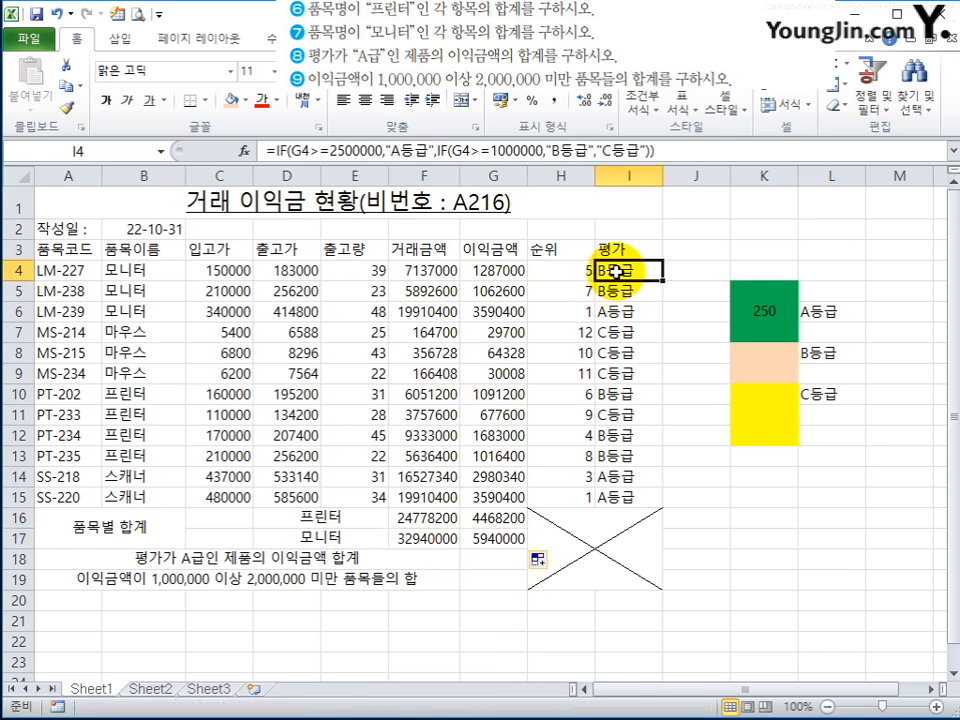
click(281, 151)
click(243, 151)
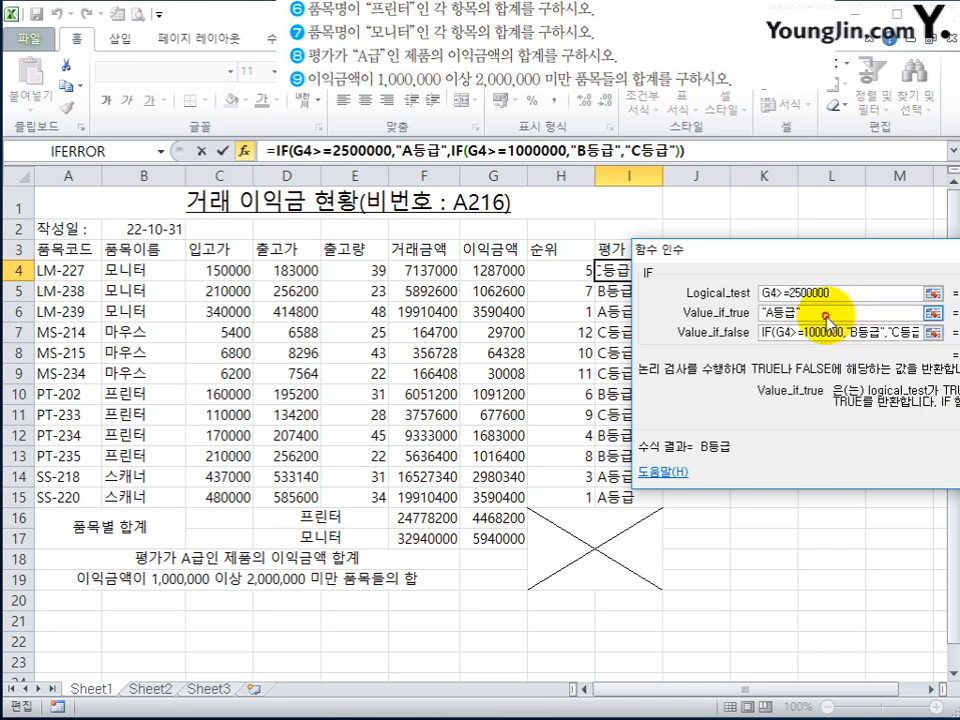
key(Tab)
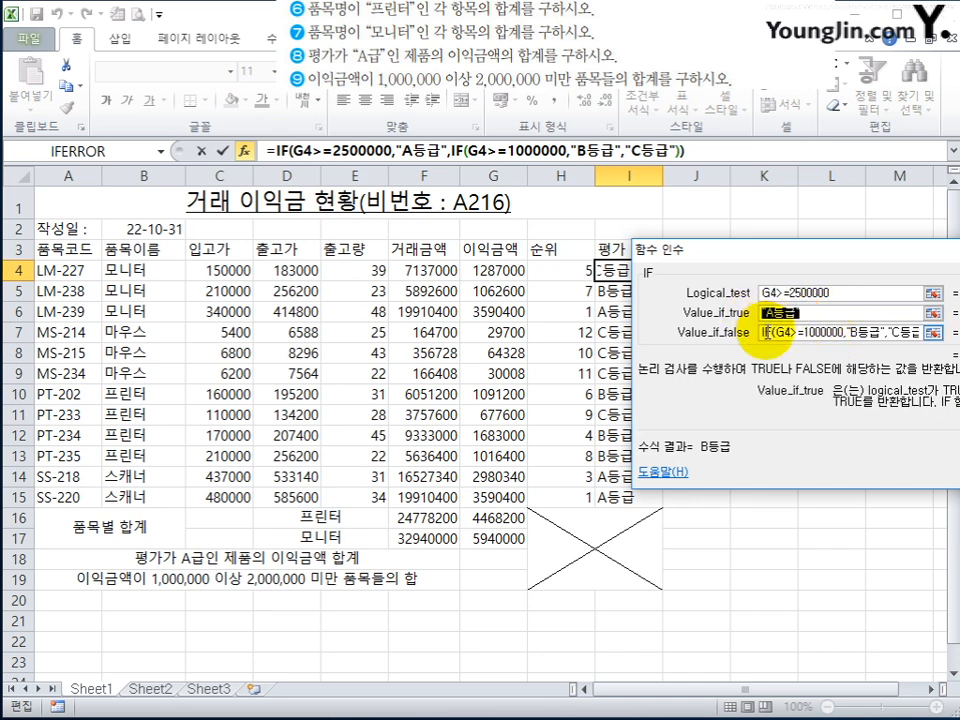
click(445, 150)
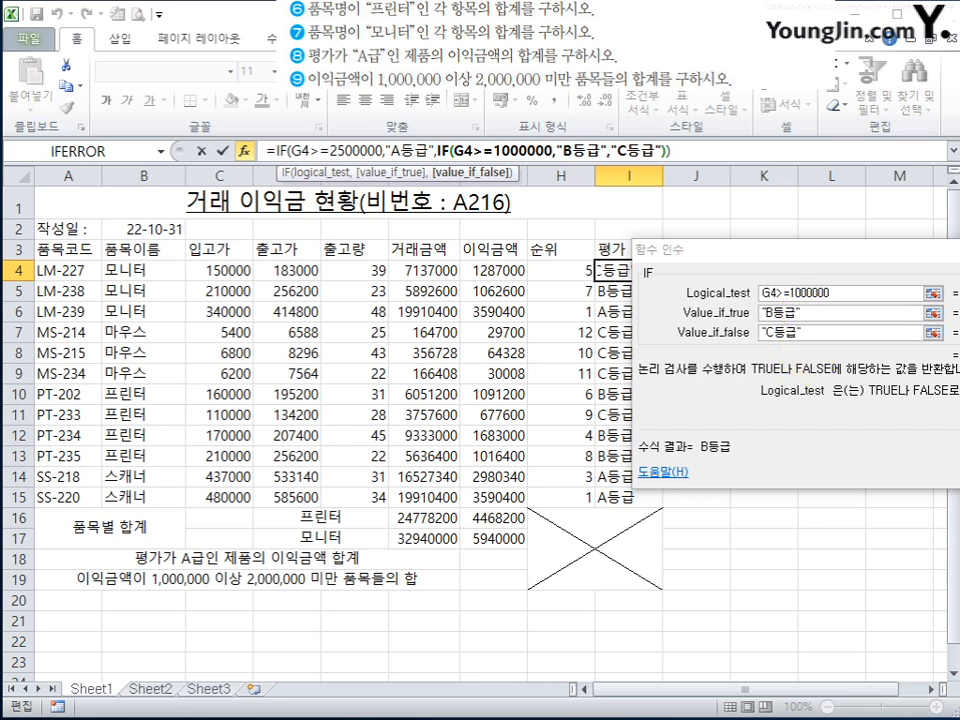
click(957, 471)
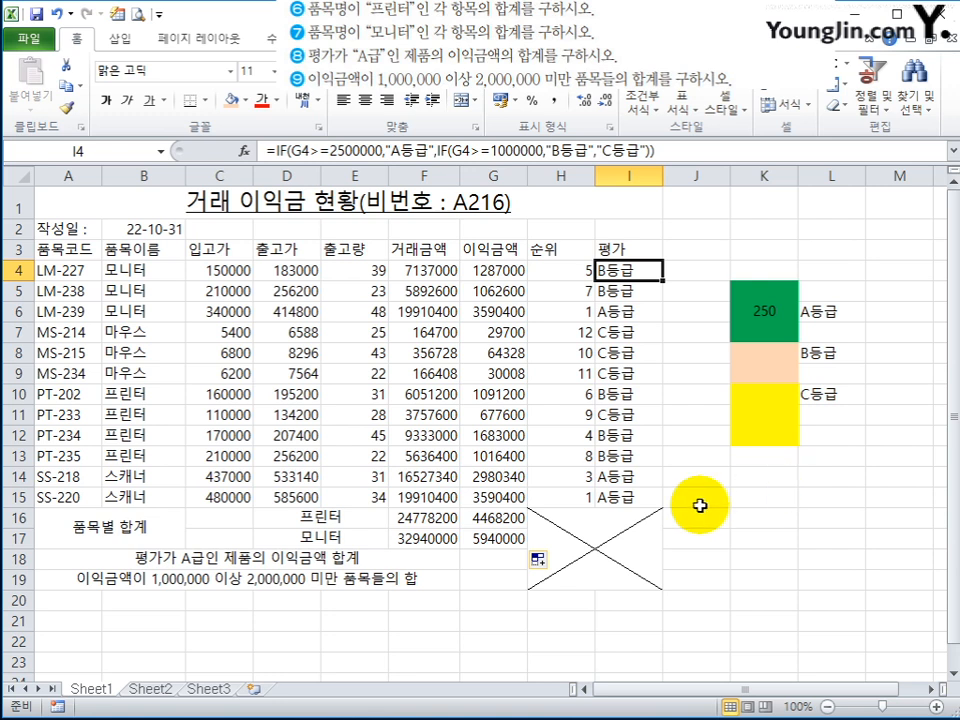
Examine the A18 row label and the grade range I4:I15 needed for its profit total.
click(400, 565)
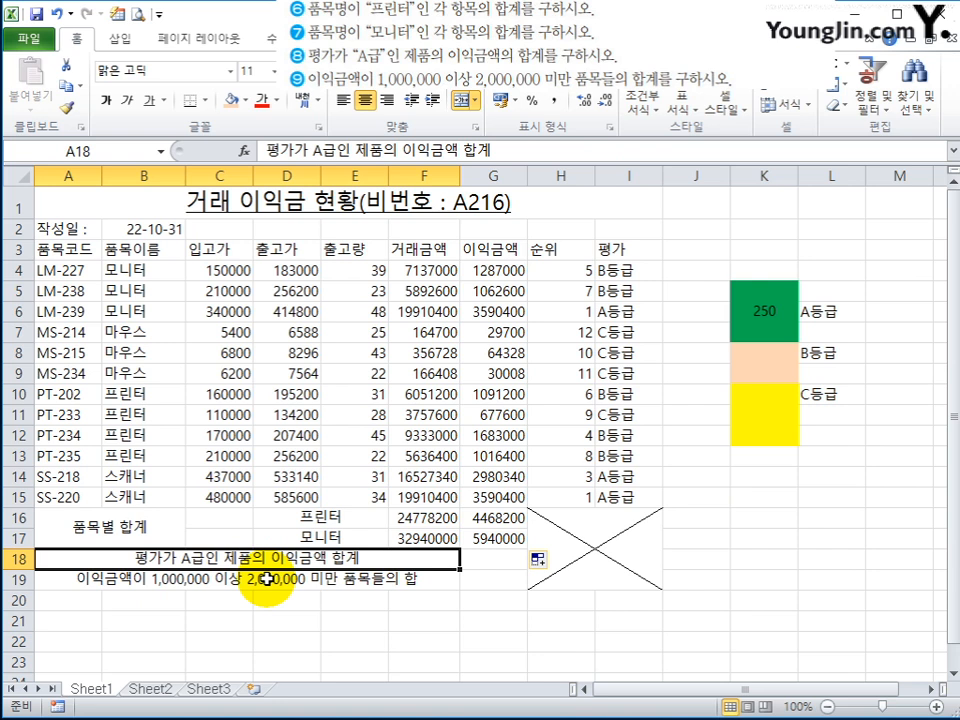
click(489, 561)
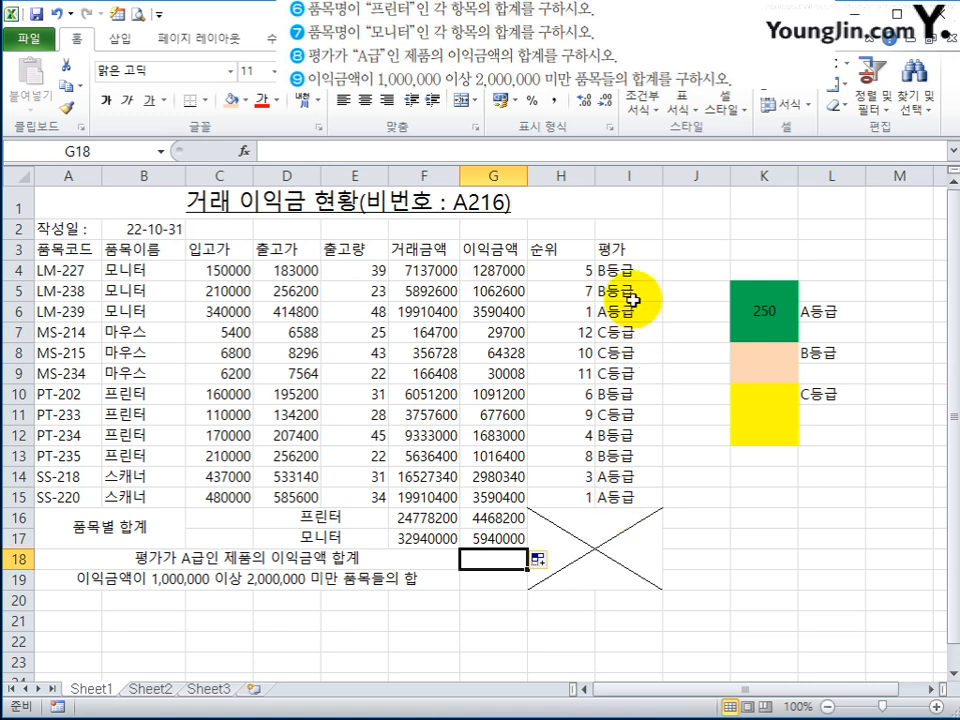
drag(630, 270, 632, 499)
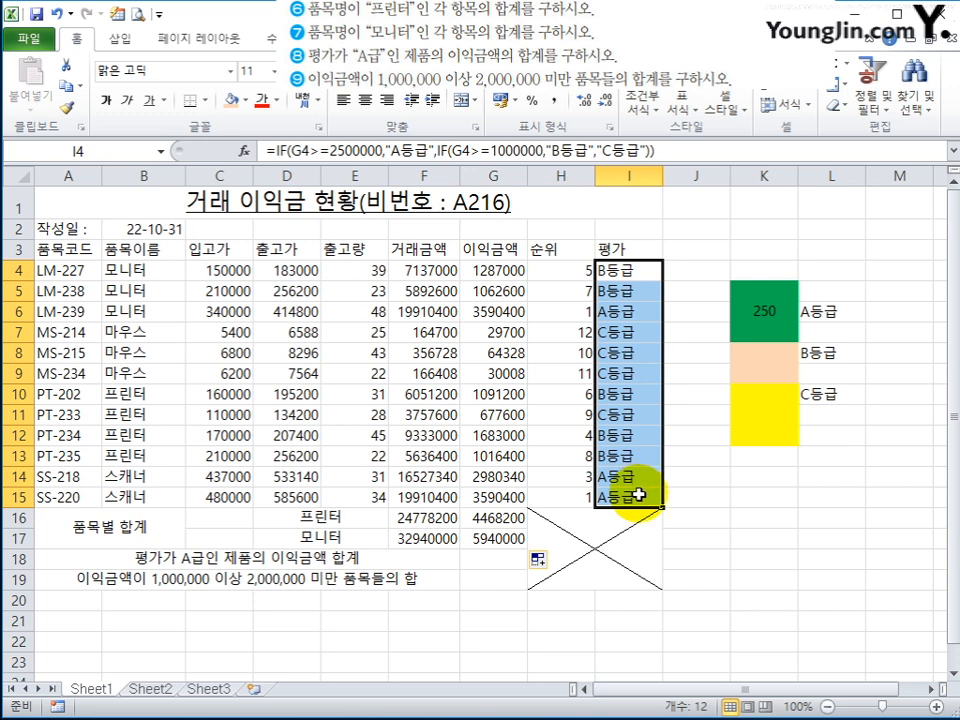
Start a SUMIF formula in G18 with the grade cells I4:I15 as its condition range.
click(488, 558)
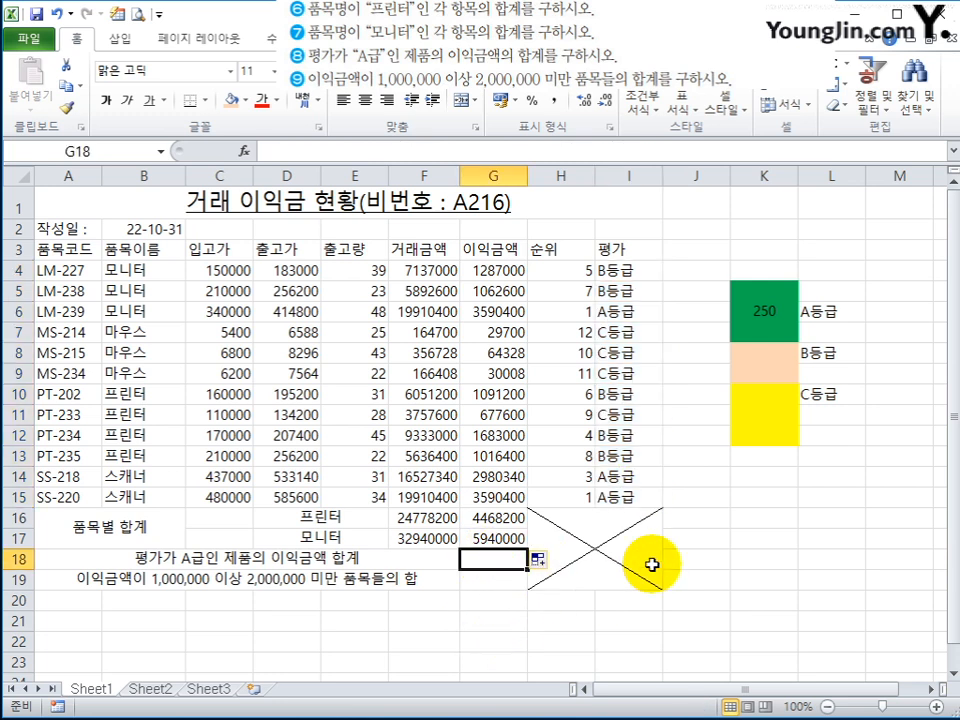
text(=녀)
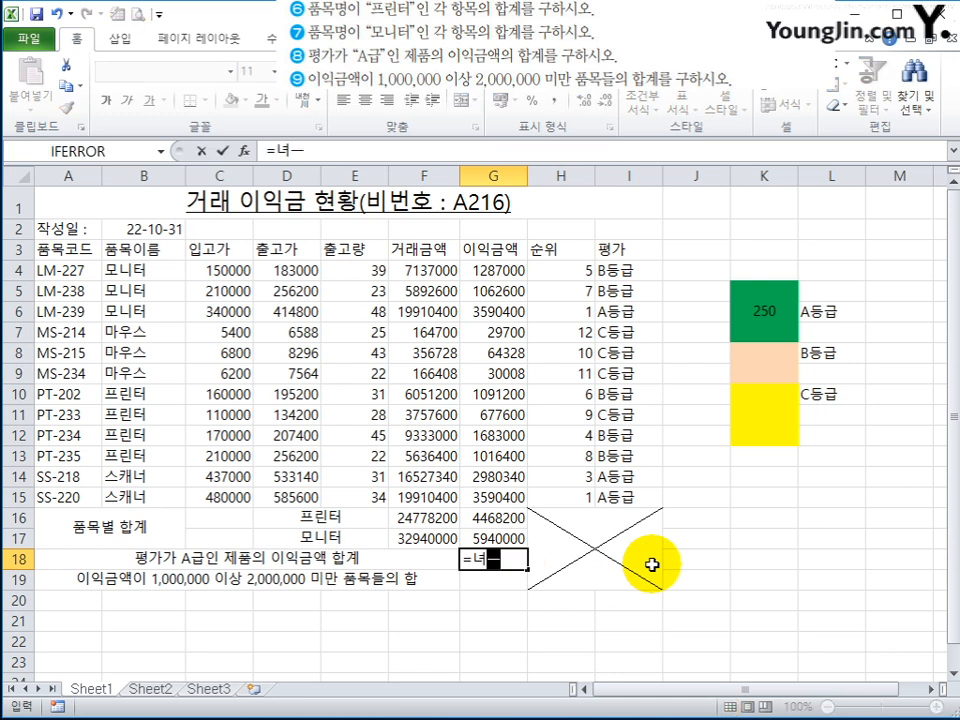
key(BackSpace)
text(sumif)
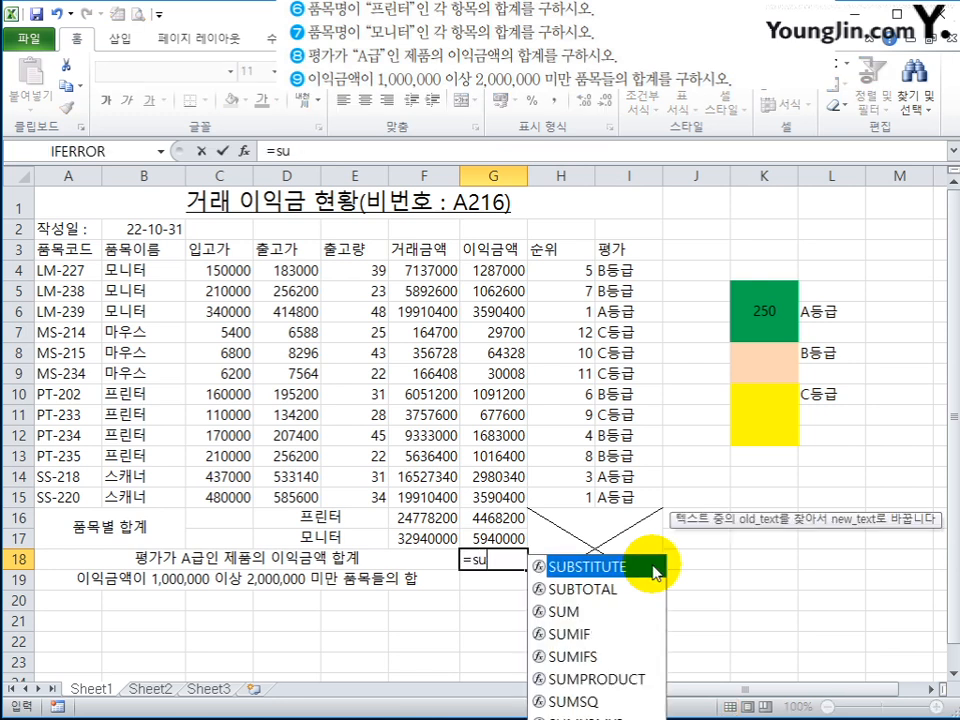
key(Tab)
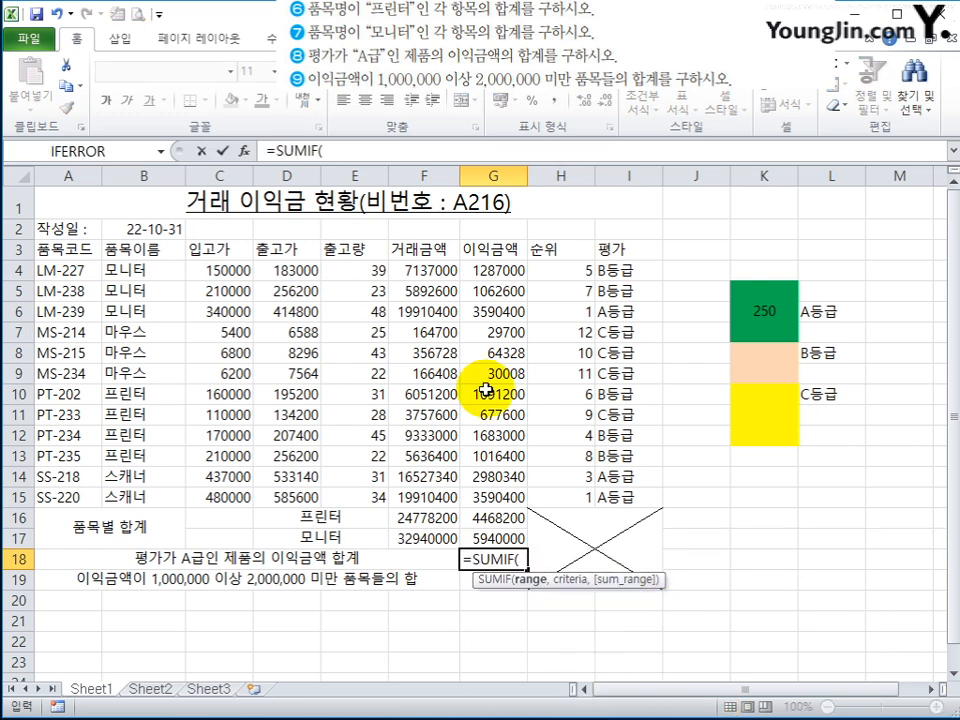
click(244, 150)
drag(836, 266, 857, 266)
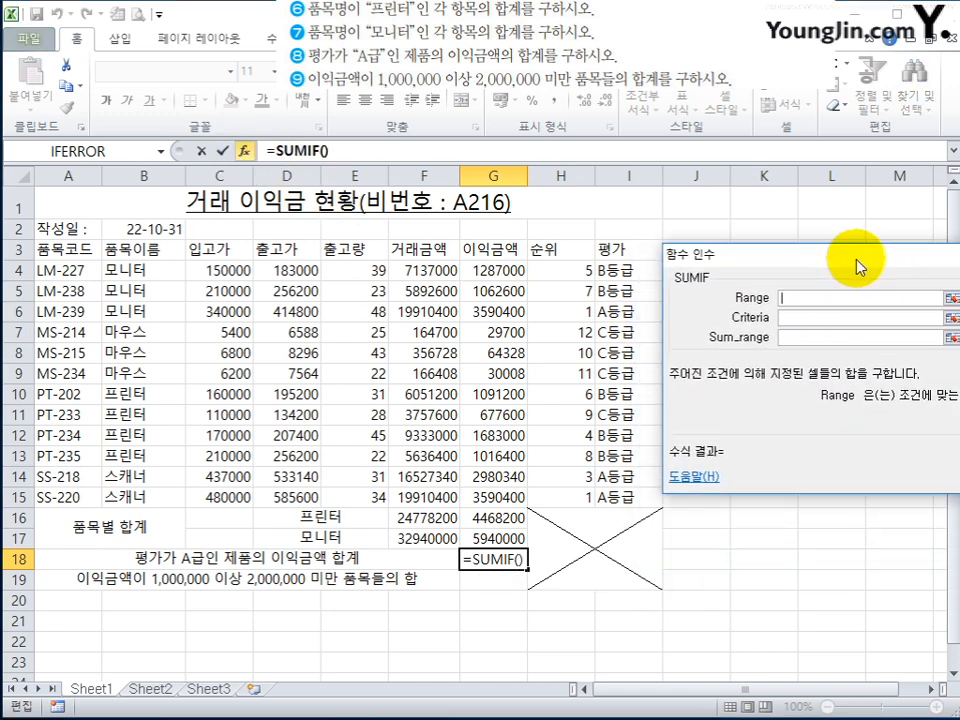
drag(624, 272, 615, 489)
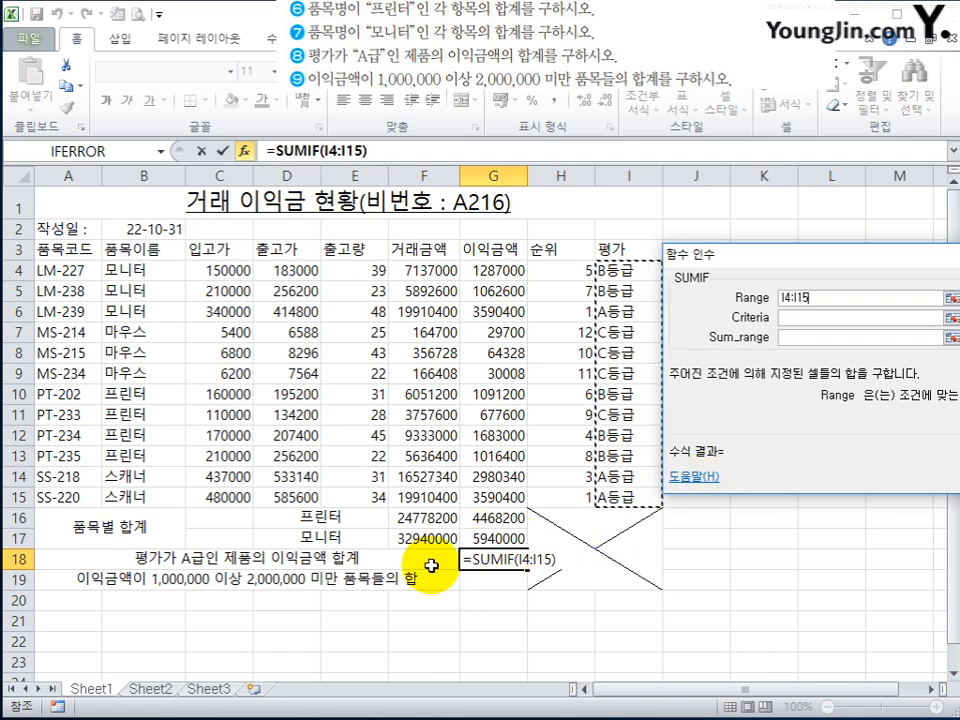
key(Tab)
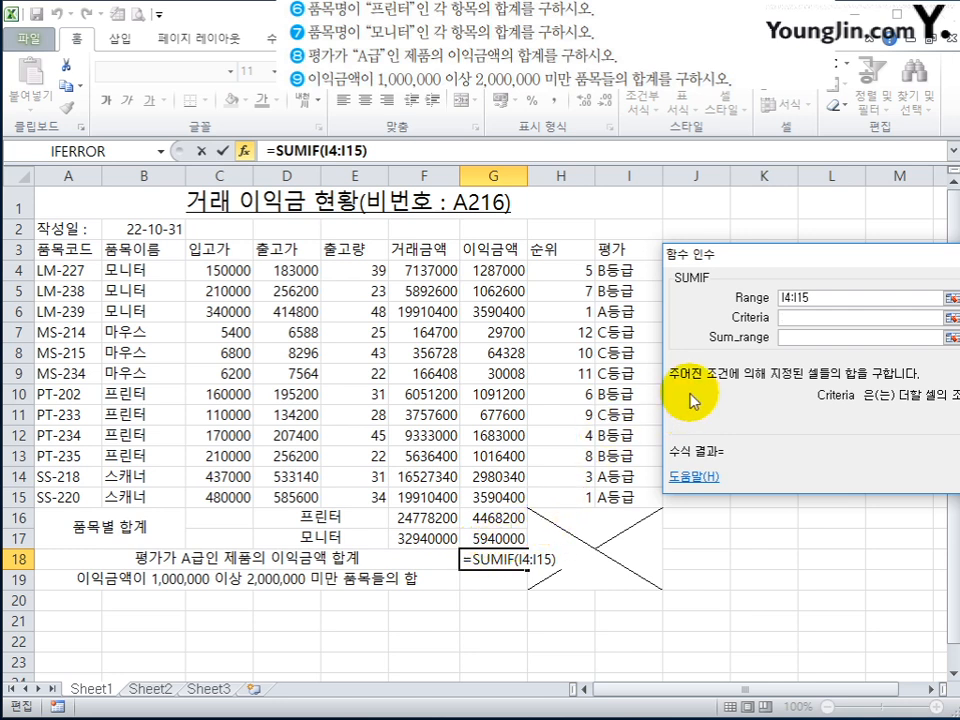
text(A등급)
key(Tab)
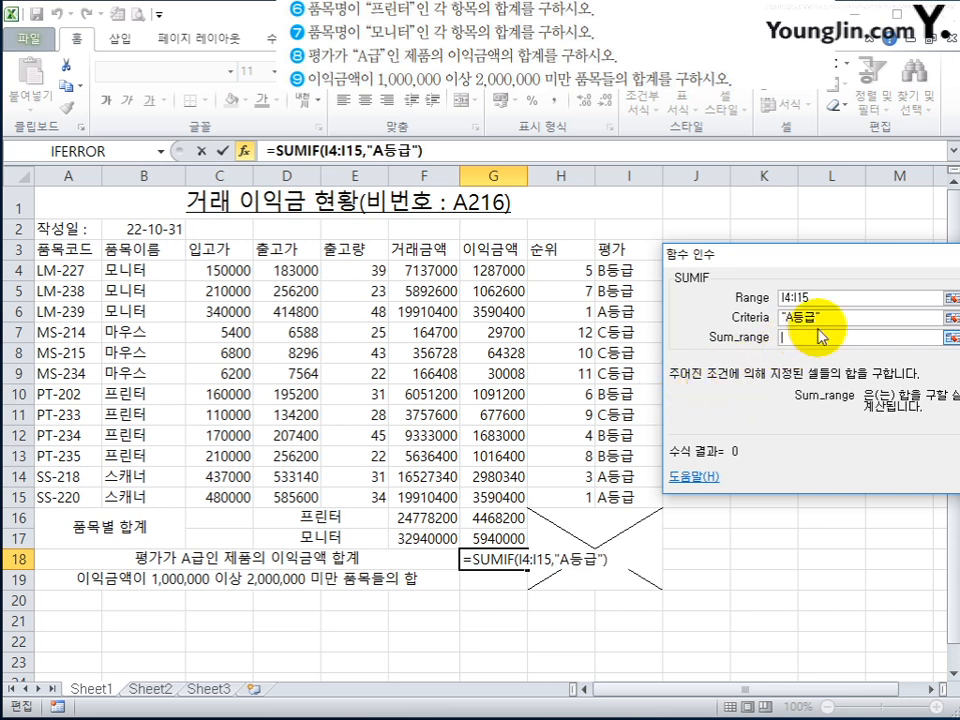
key(shift+Tab)
text(ㅁ)
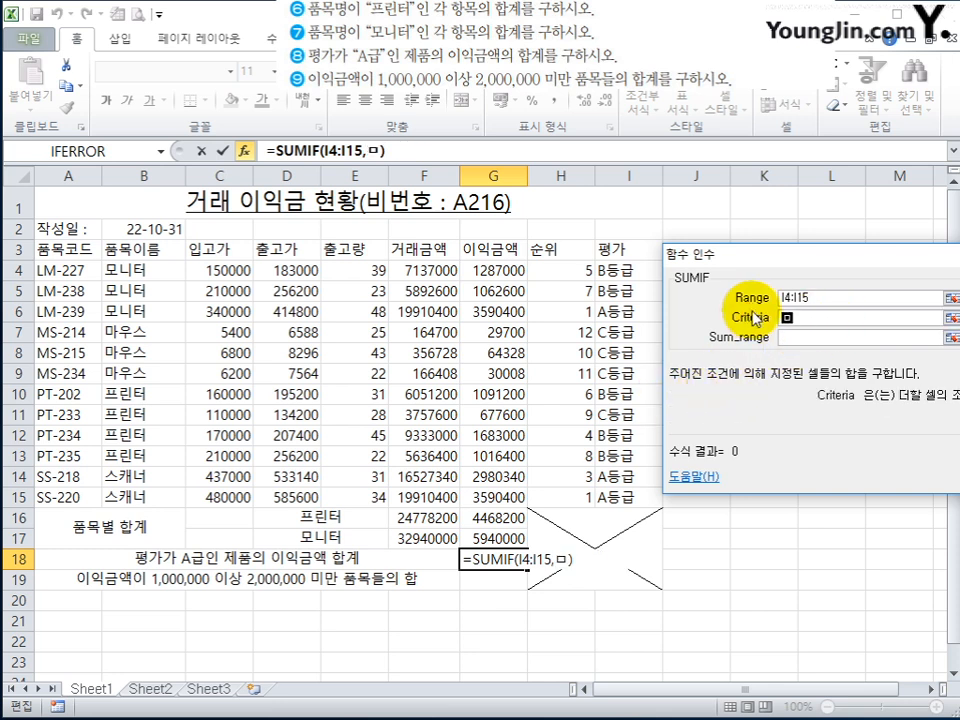
key(BackSpace)
Complete the G18 SUMIF with criteria "A*" and sum range G4:G15.
text(A*)
key(Tab)
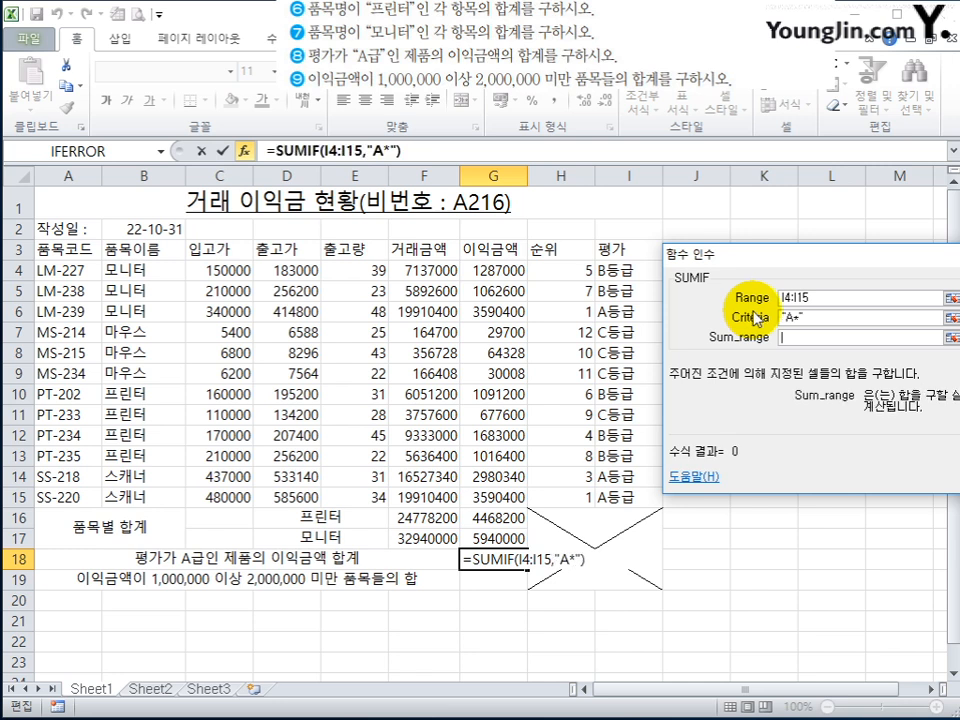
drag(493, 270, 515, 497)
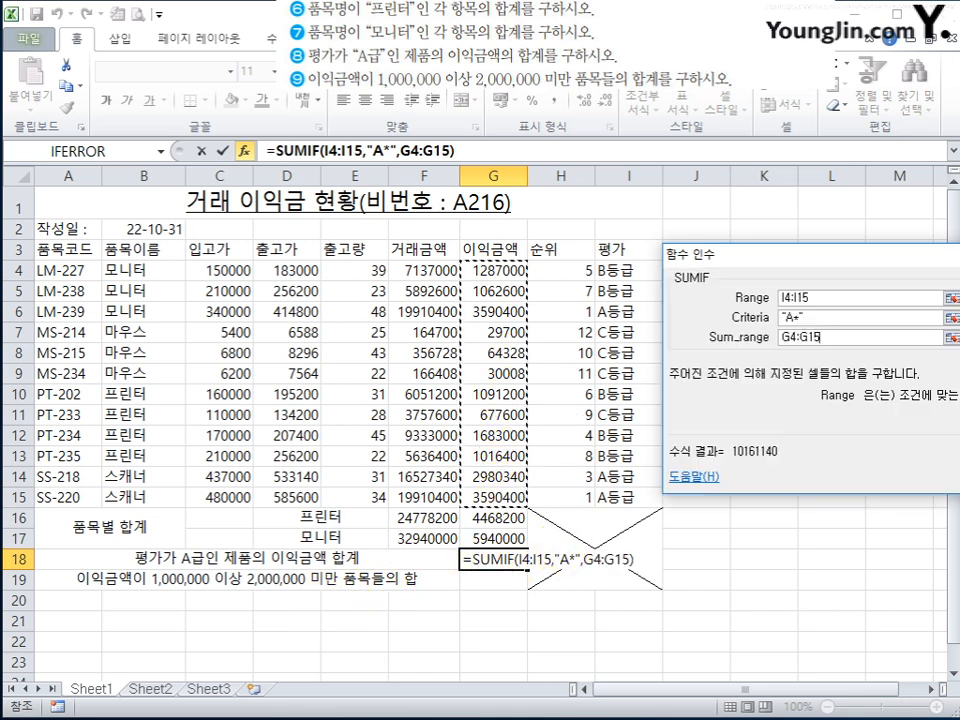
key(Return)
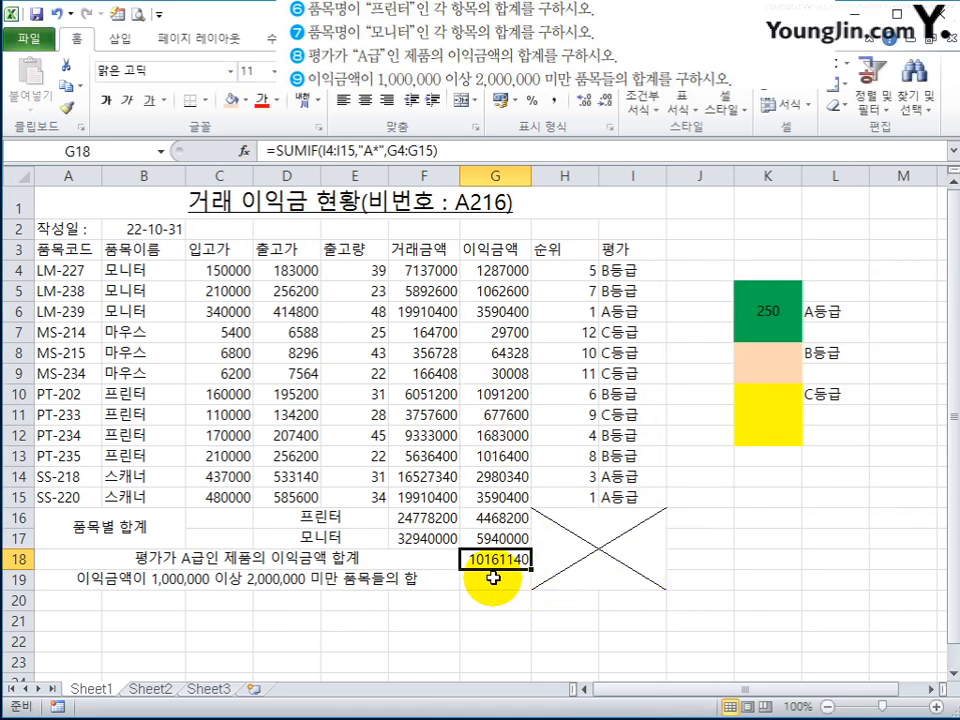
Start a SUMIFS formula in G19 with the profit cells G4:G15 as its sum range.
click(495, 578)
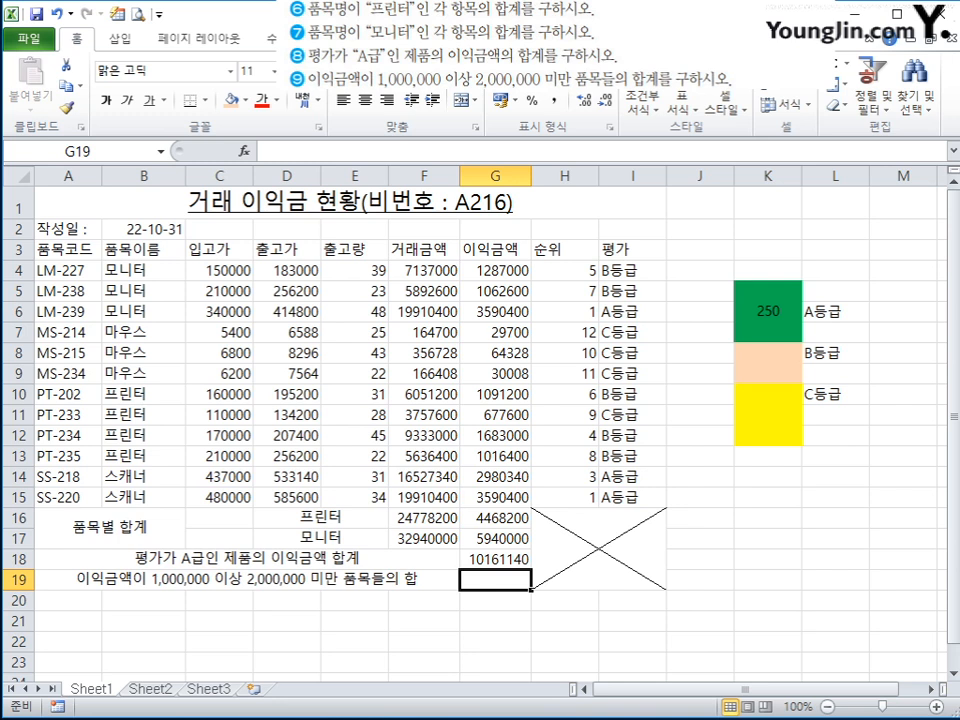
text(=)
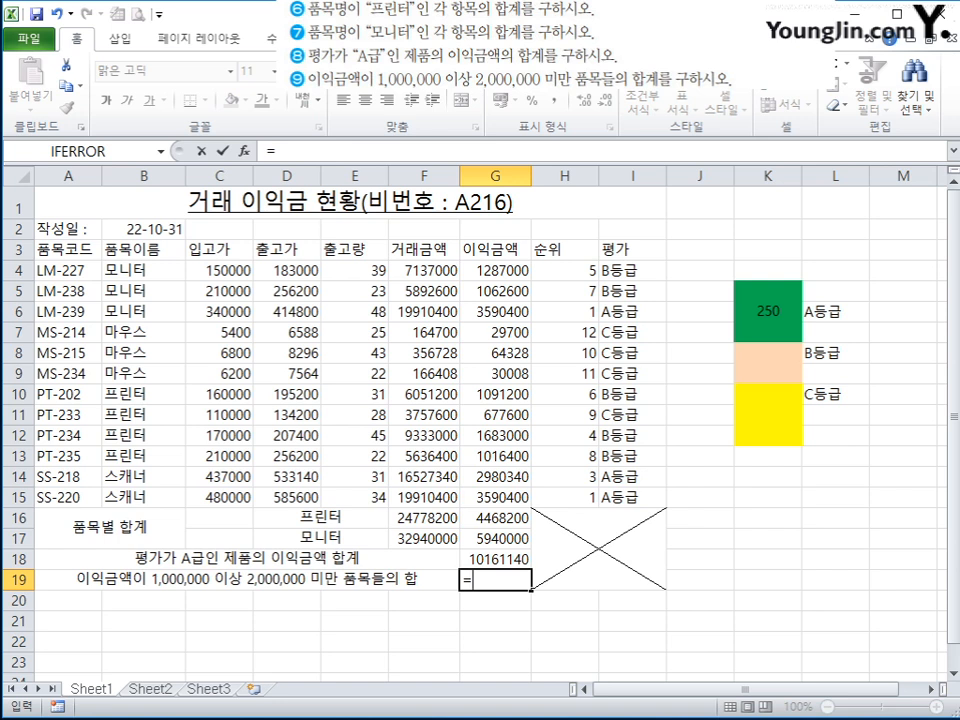
text(sum)
key(Down)
key(Down)
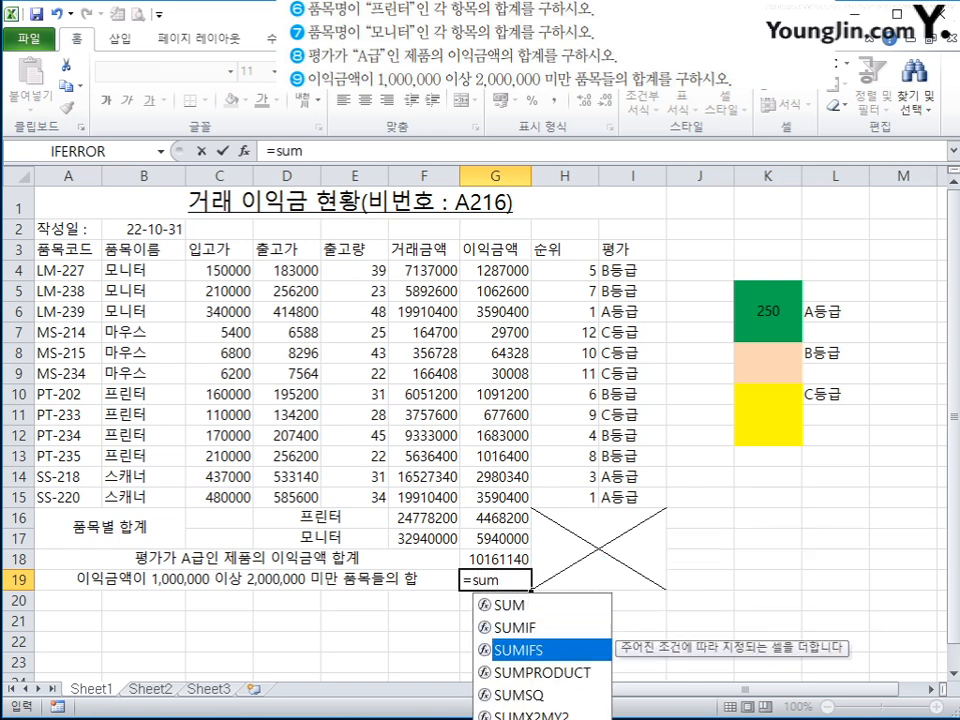
key(Tab)
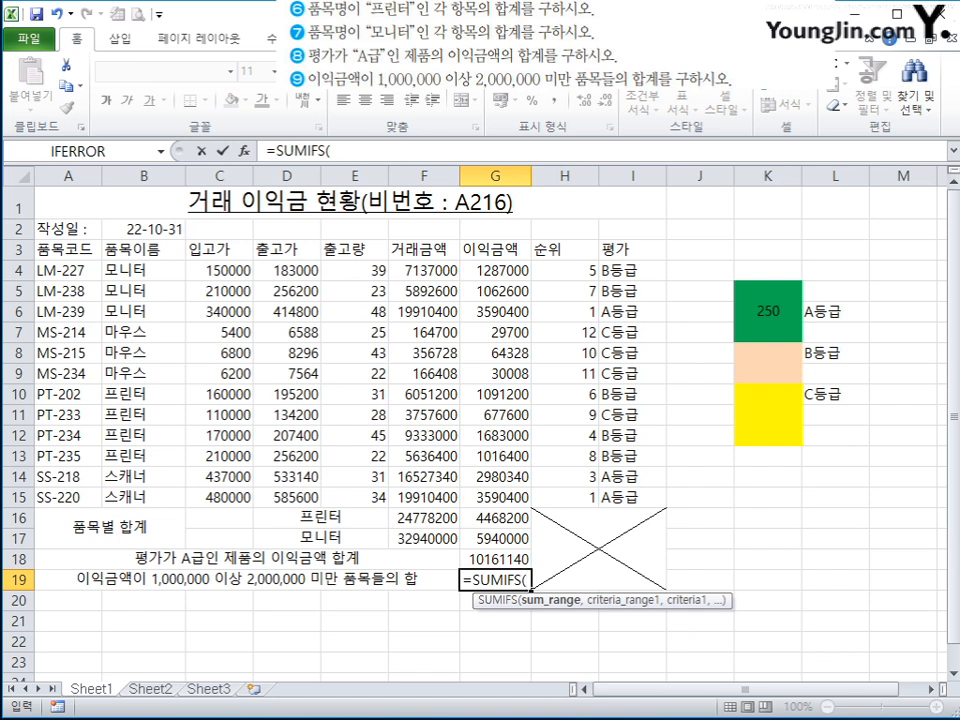
click(244, 150)
drag(778, 241, 724, 268)
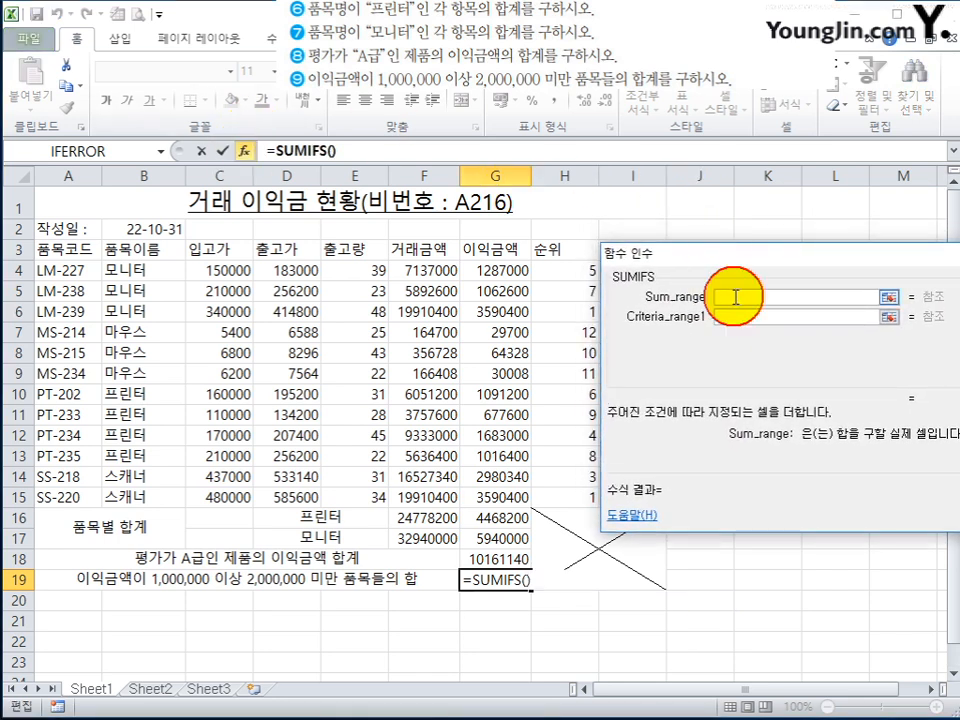
click(737, 297)
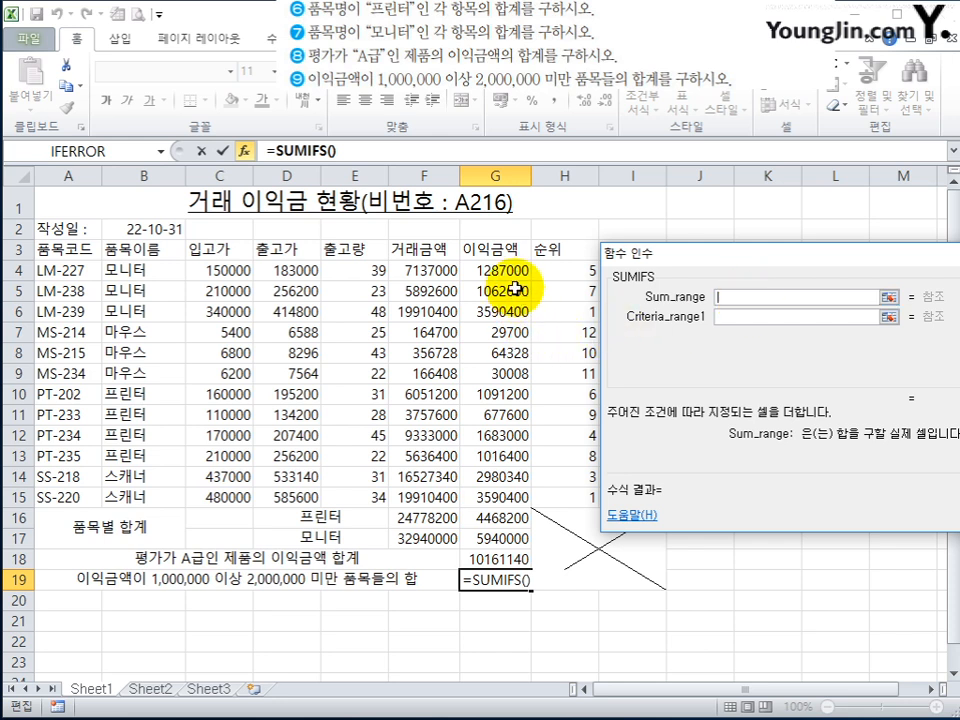
drag(510, 271, 517, 500)
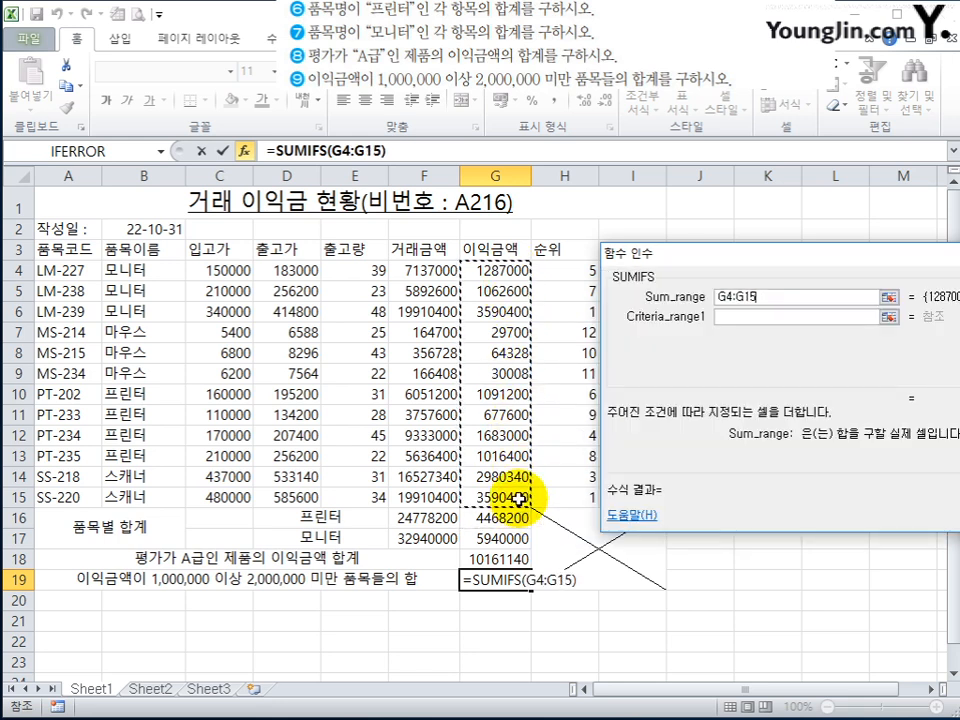
key(Tab)
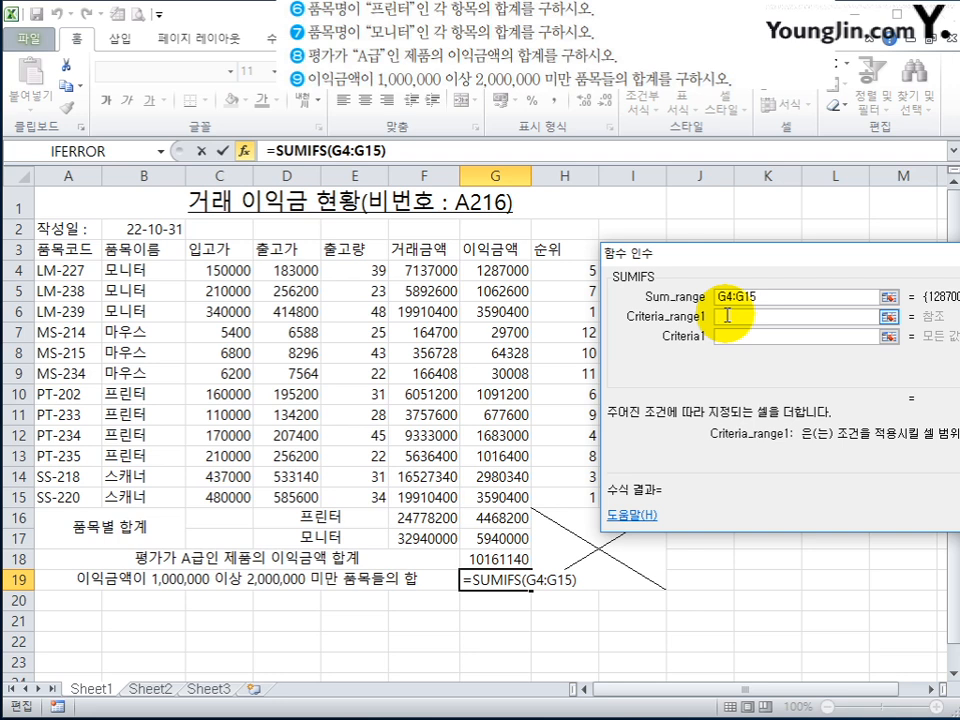
Add the first SUMIFS condition on G4:G15 with criteria ">=1000000".
drag(500, 272, 497, 497)
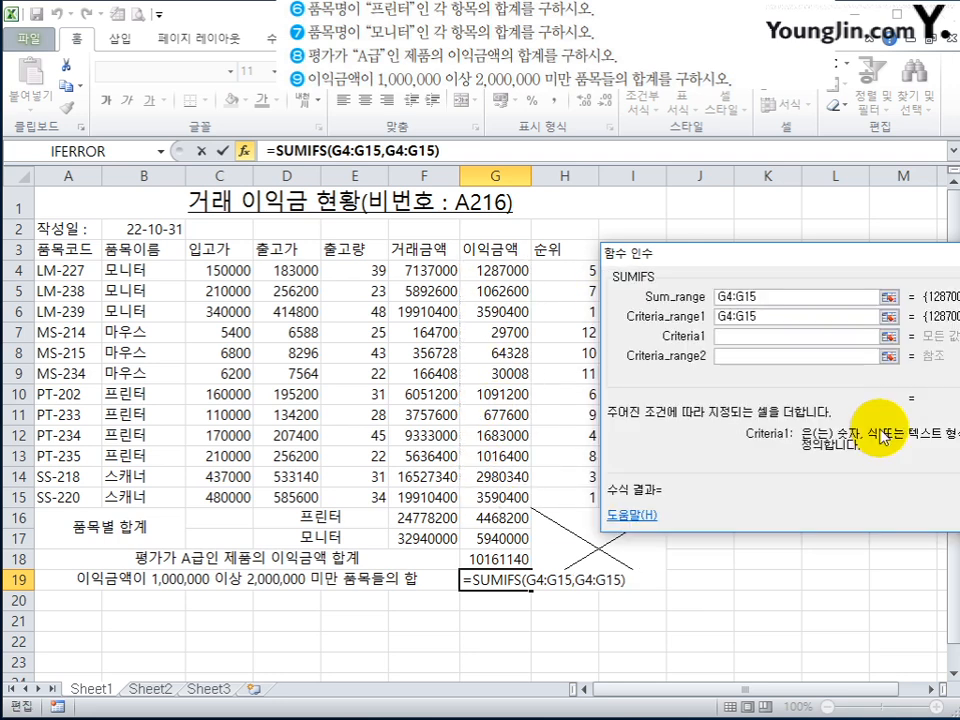
key(Tab)
text(>=)
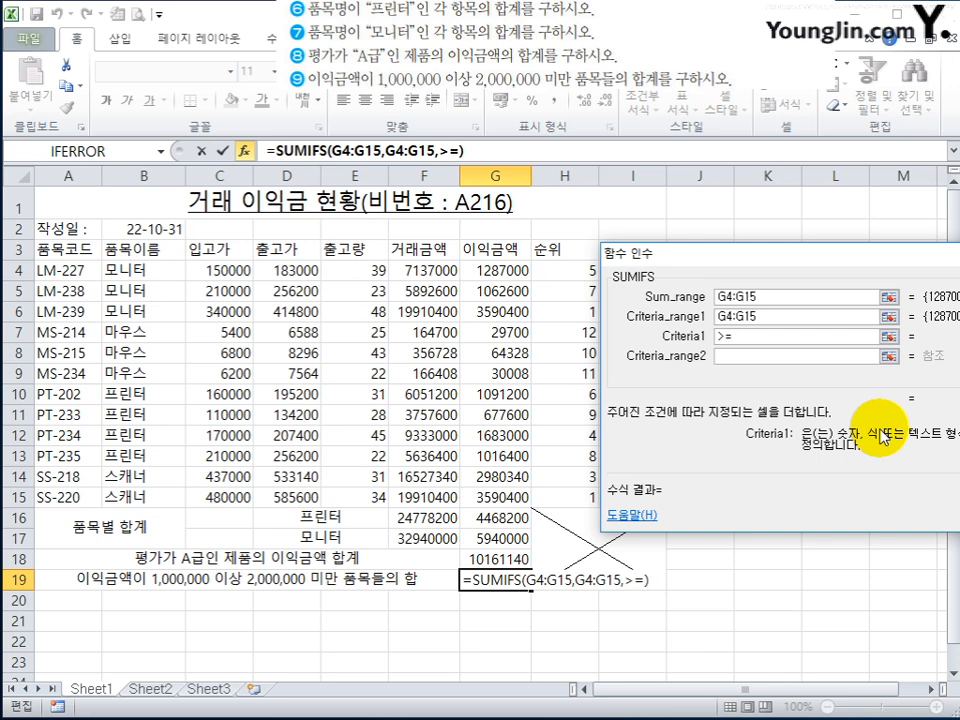
text(1000)
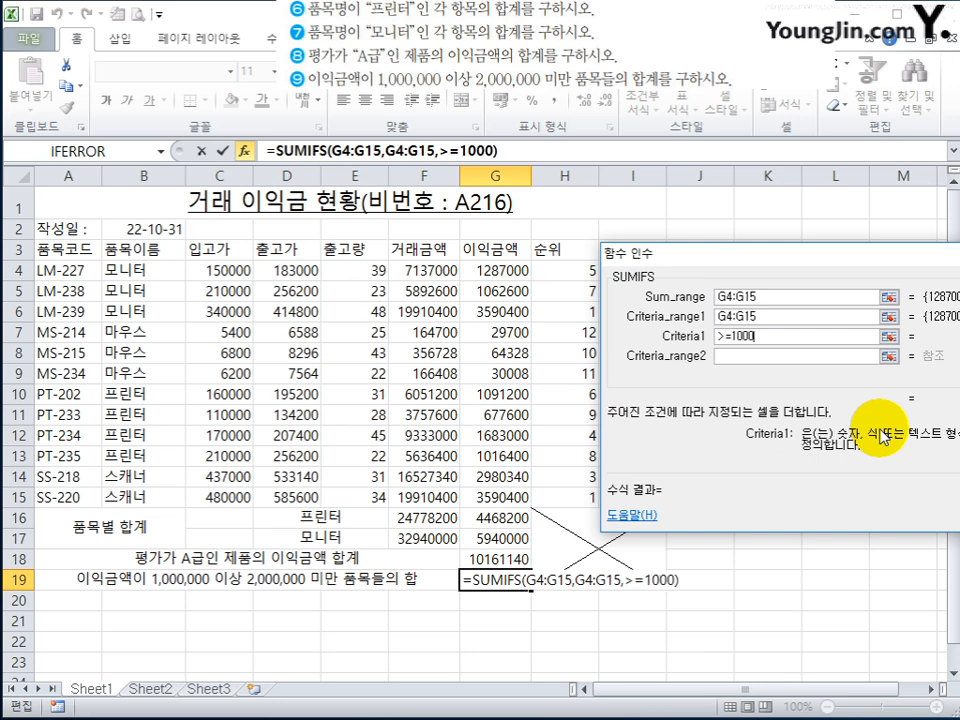
text(000)
key(Tab)
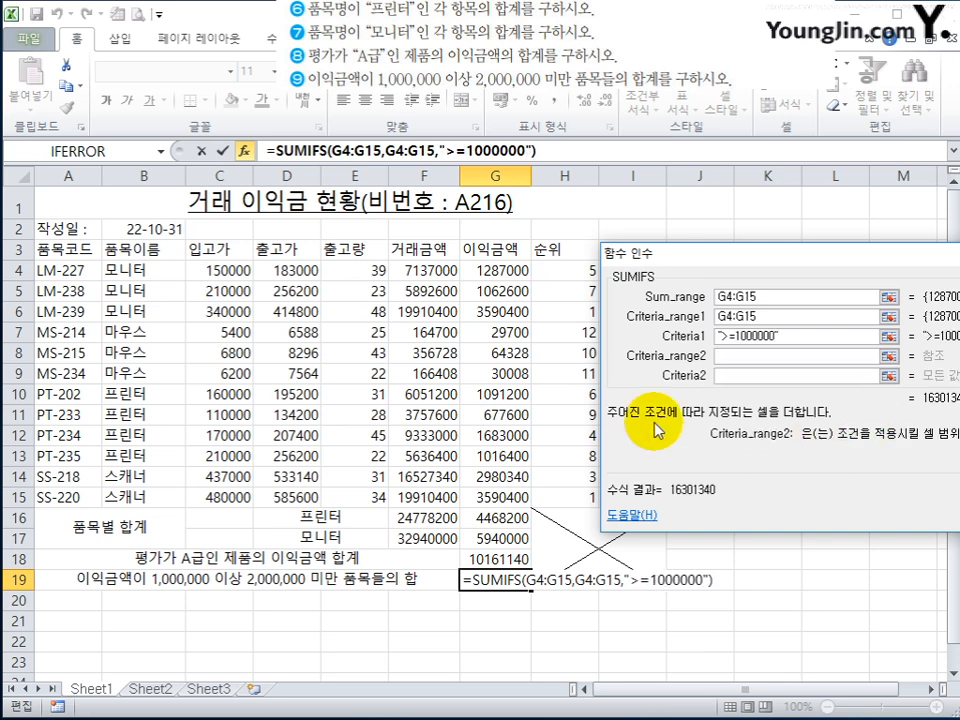
Add the second SUMIFS condition on G4:G15 with criteria "<2000000" and complete the G19 formula.
drag(515, 272, 540, 500)
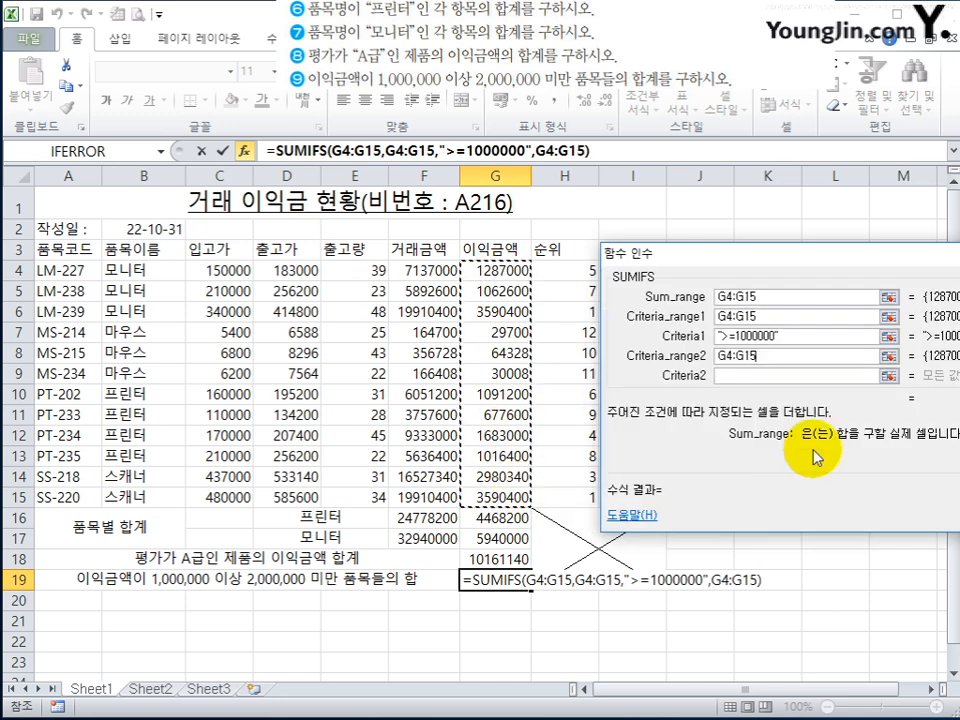
key(Tab)
text(<20)
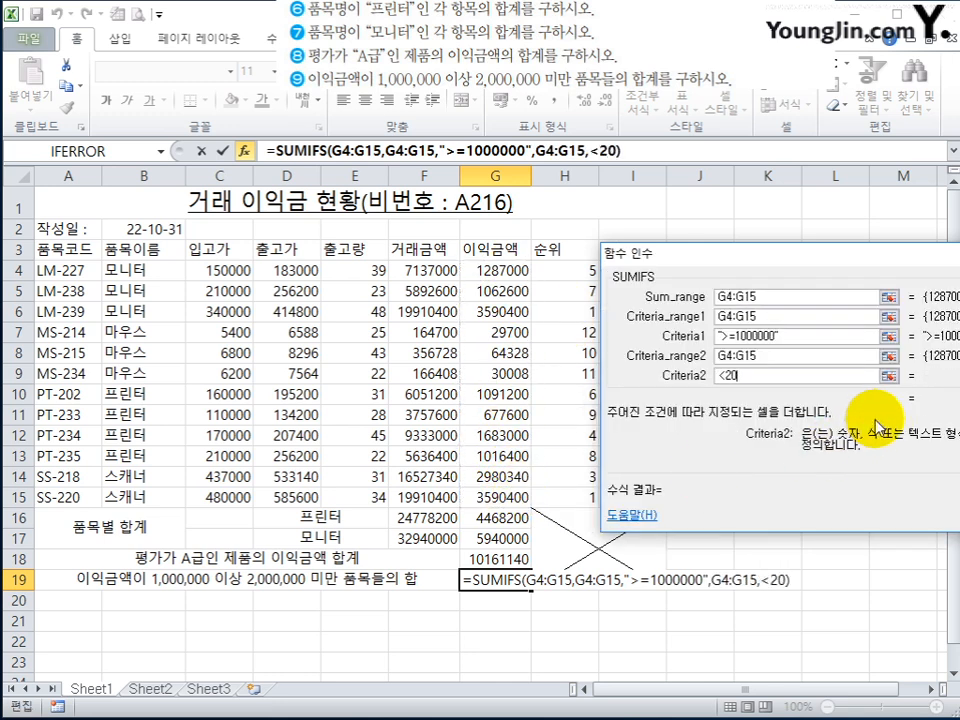
text(00000)
key(Tab)
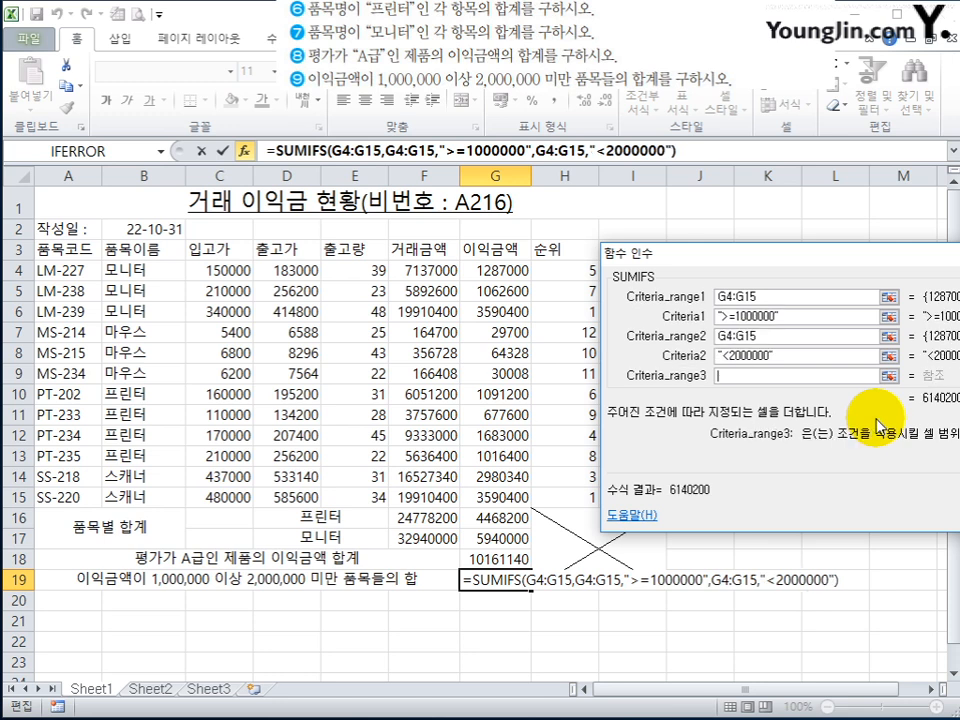
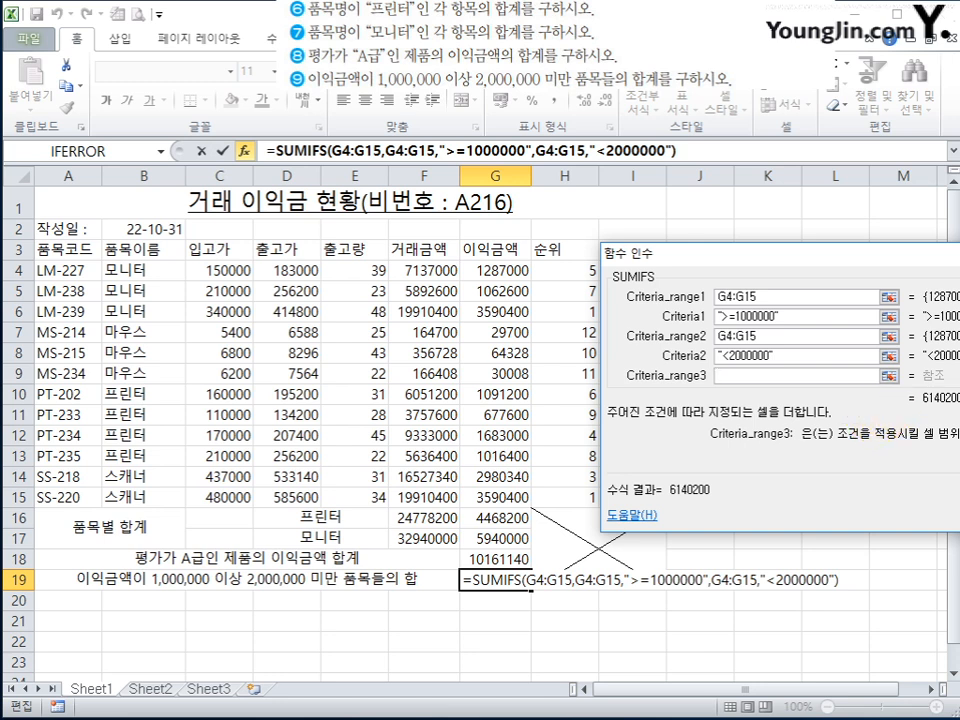
key(Return)
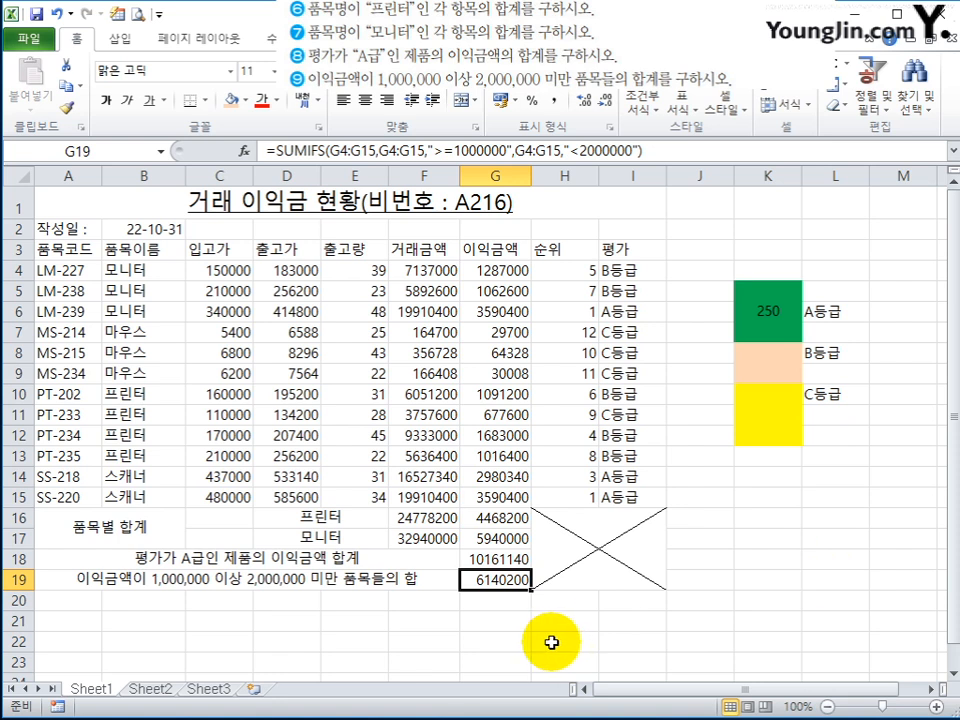
click(489, 602)
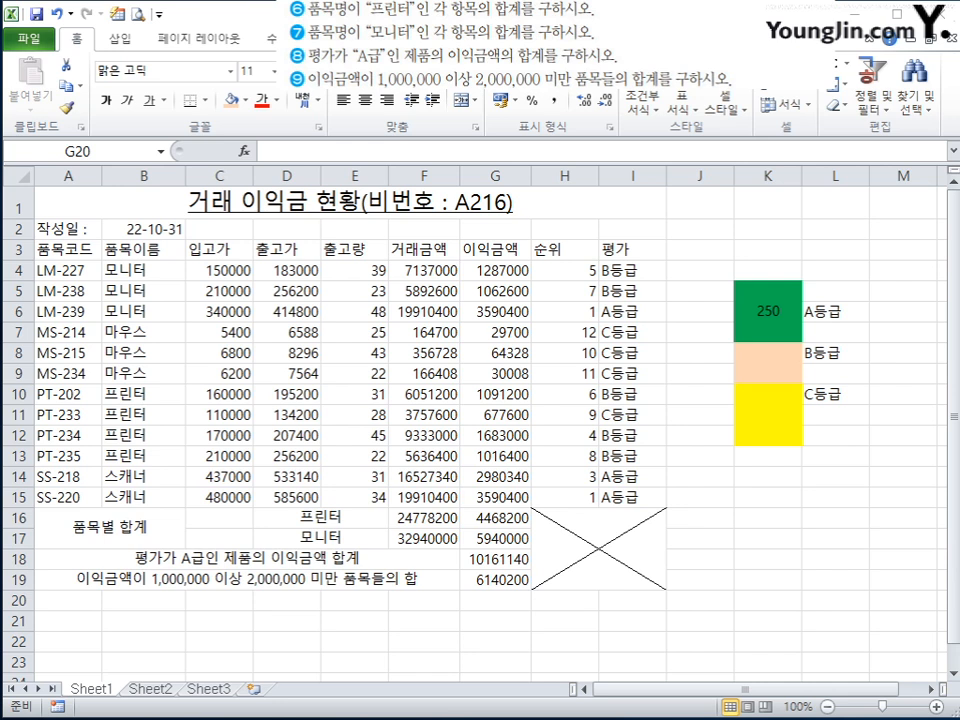
click(497, 580)
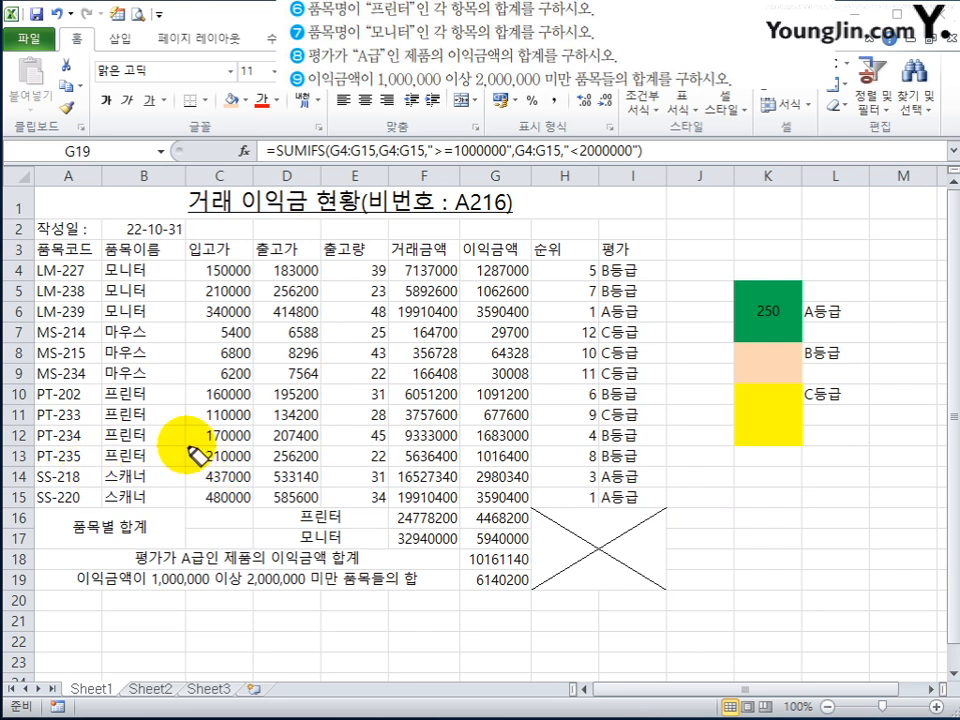
drag(192, 452, 675, 450)
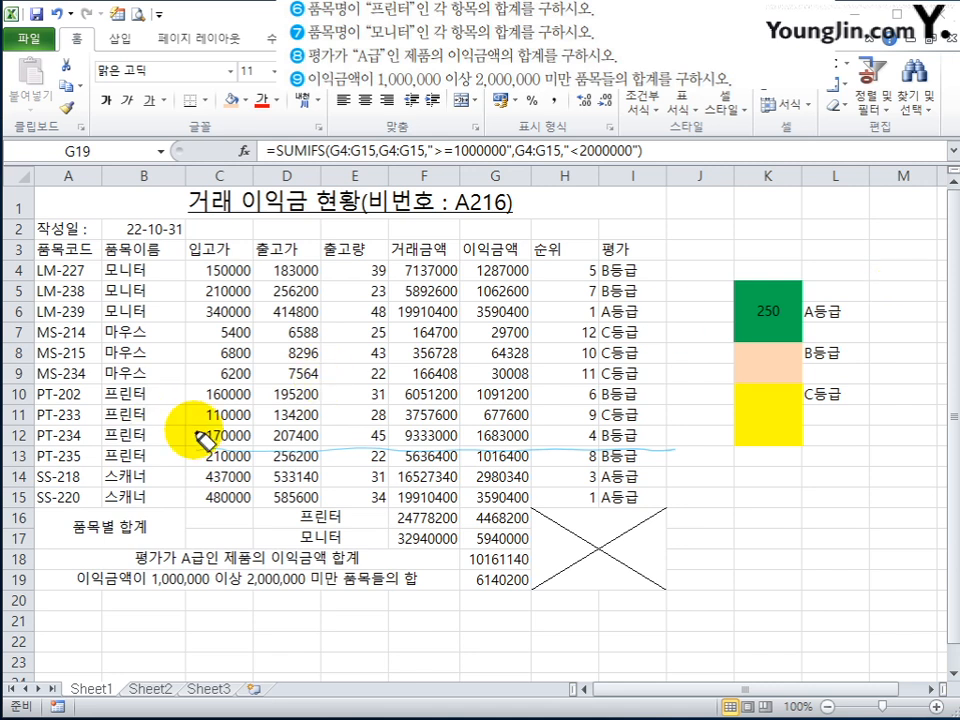
drag(210, 440, 727, 432)
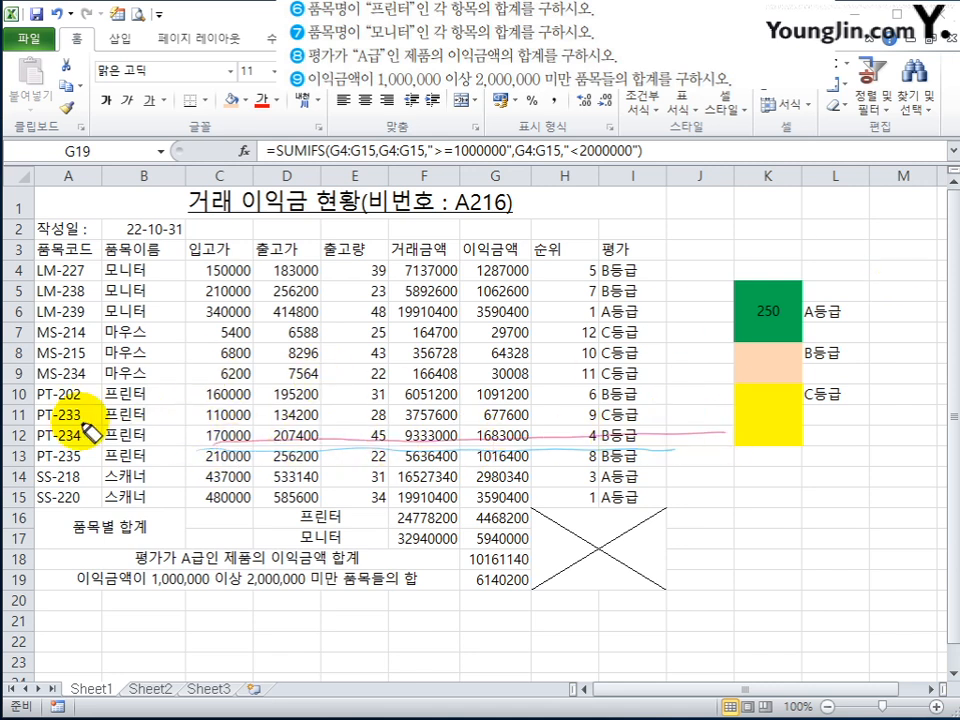
drag(200, 438, 740, 412)
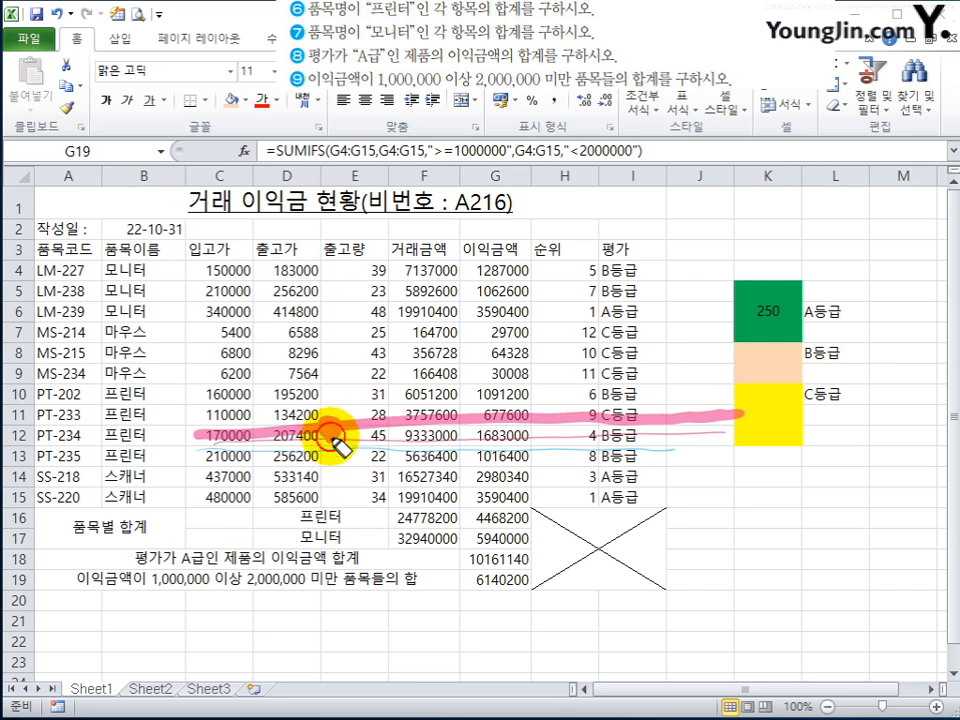
mouse_move(325, 458)
mouse_down()
mouse_move(369, 476)
mouse_move(392, 472)
mouse_up()
mouse_move(318, 425)
mouse_down()
mouse_move(318, 355)
mouse_move(555, 370)
mouse_move(670, 358)
mouse_move(648, 378)
mouse_up()
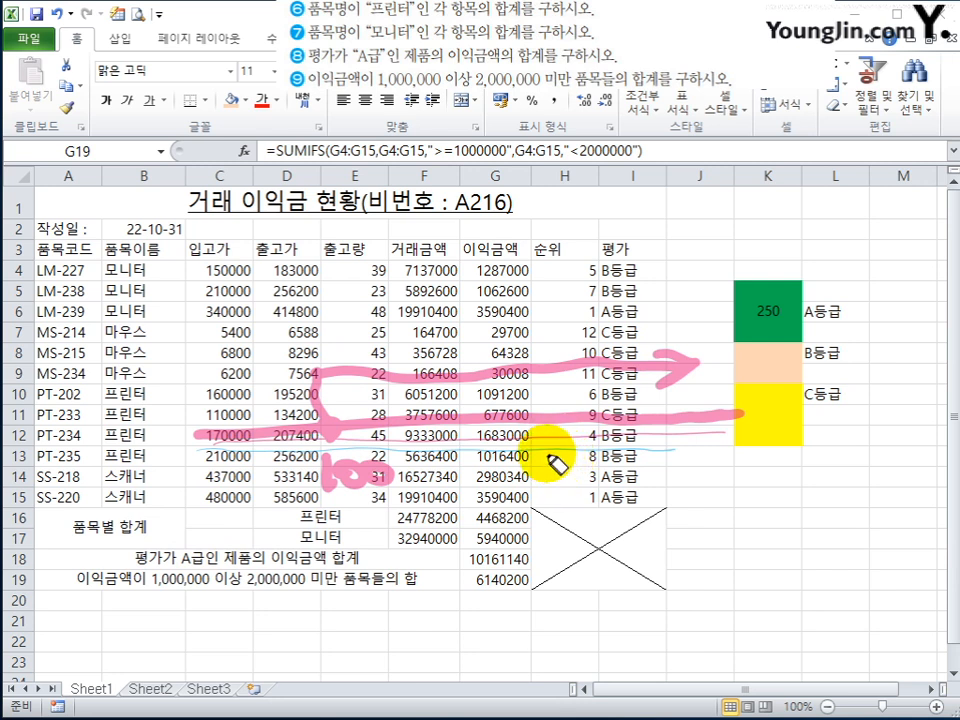
mouse_move(340, 415)
mouse_down()
mouse_move(375, 381)
mouse_move(505, 381)
mouse_move(690, 422)
mouse_up()
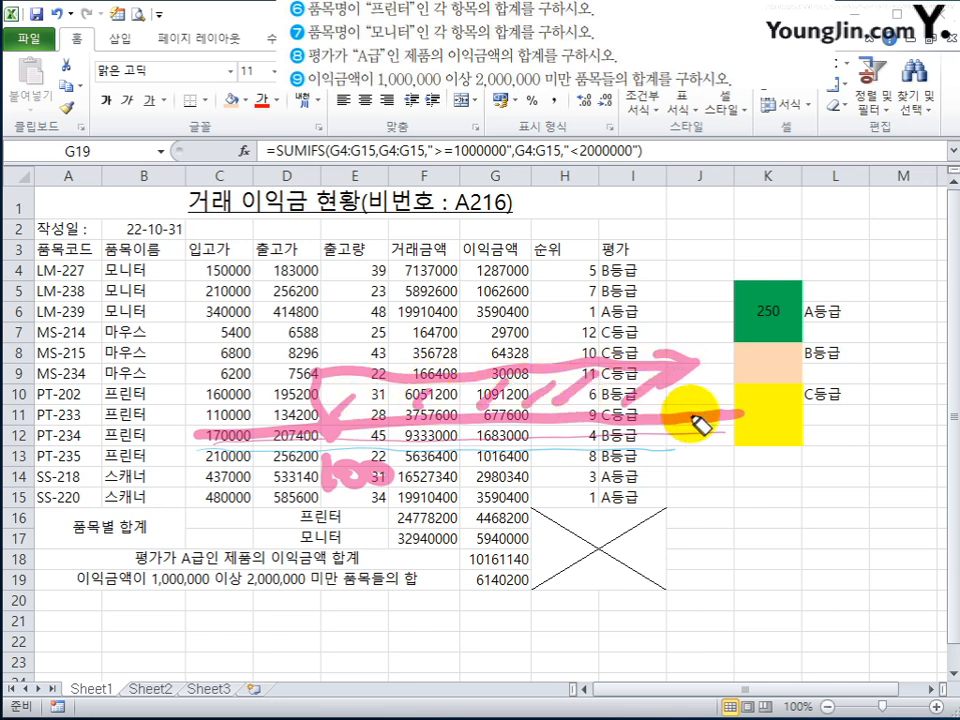
drag(690, 476, 733, 480)
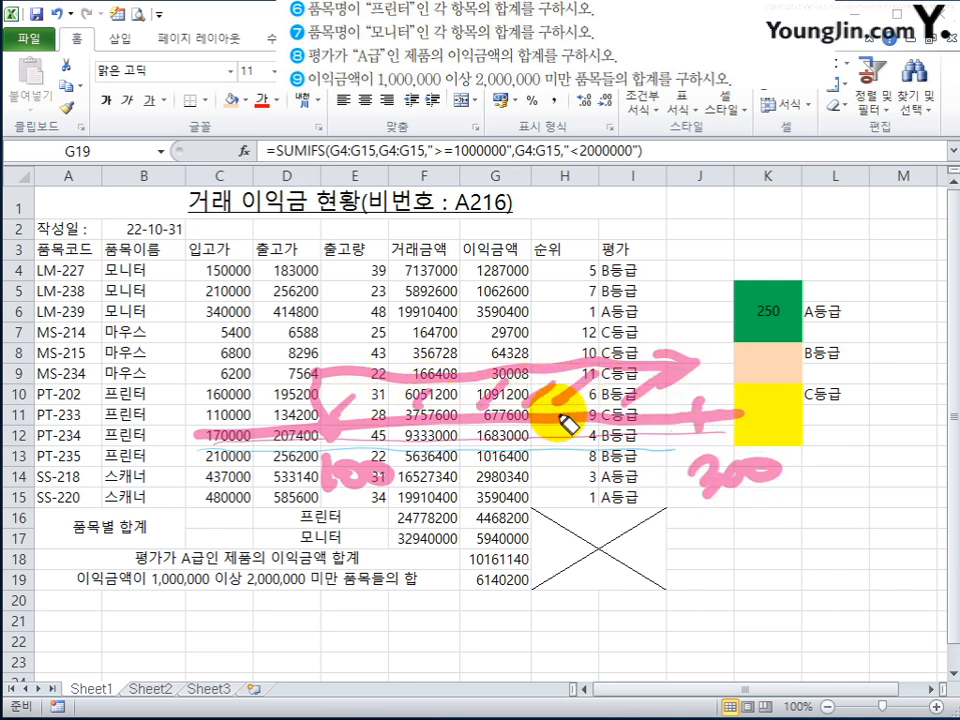
mouse_move(557, 402)
mouse_down()
mouse_move(551, 434)
mouse_move(566, 463)
mouse_up()
drag(578, 448, 612, 454)
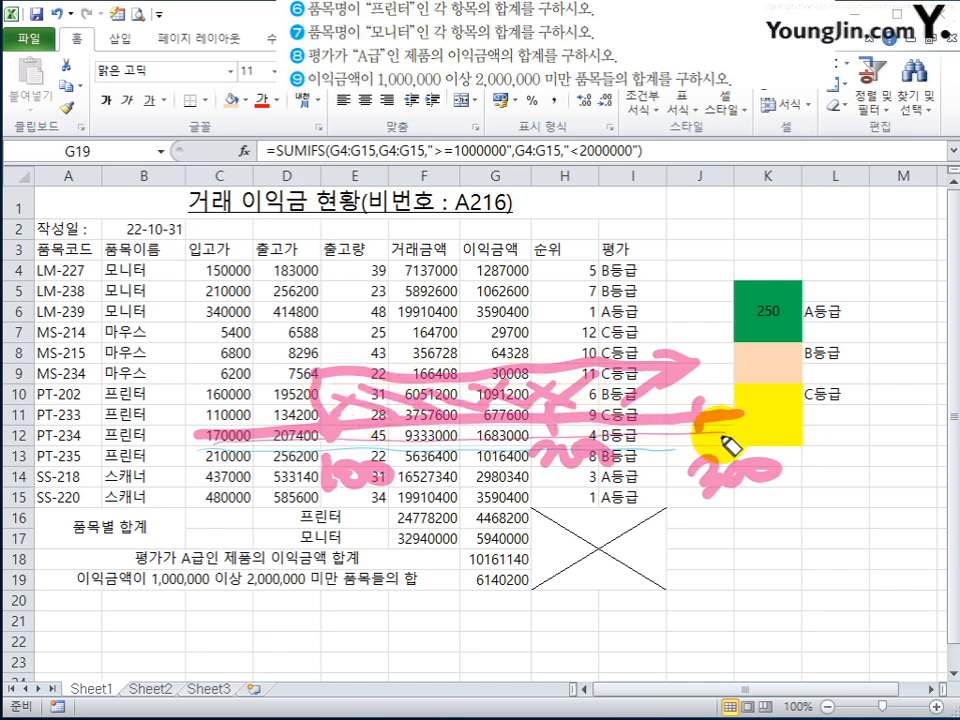
mouse_move(663, 375)
mouse_down()
mouse_move(690, 313)
mouse_move(664, 420)
mouse_move(564, 439)
mouse_move(566, 425)
mouse_up()
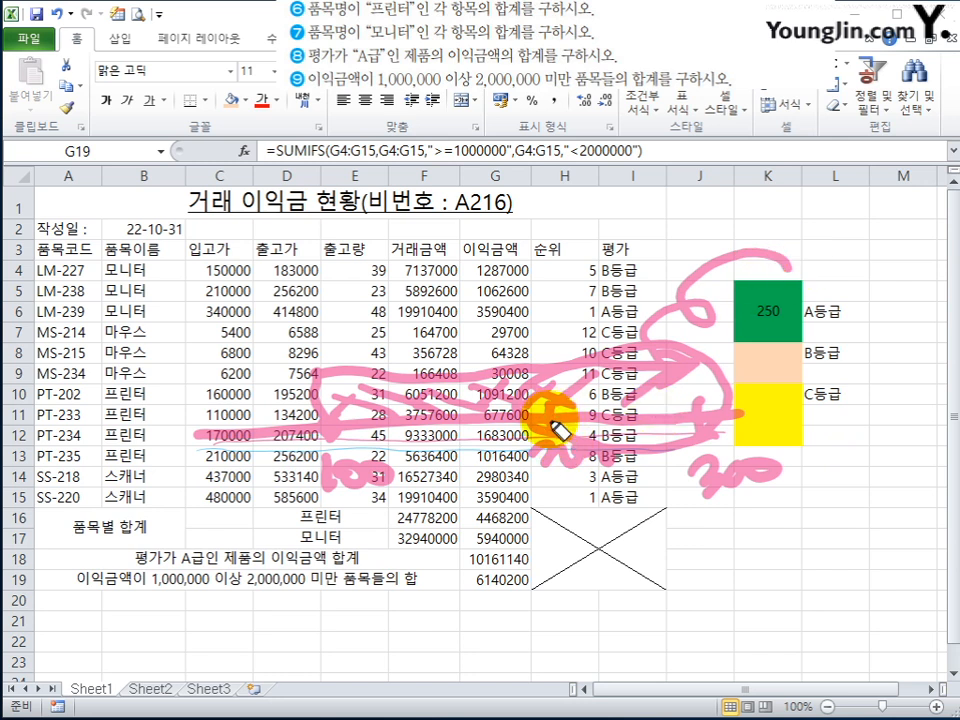
mouse_move(727, 312)
mouse_down()
mouse_move(857, 240)
mouse_move(568, 375)
mouse_move(770, 410)
mouse_move(785, 265)
mouse_move(921, 250)
mouse_up()
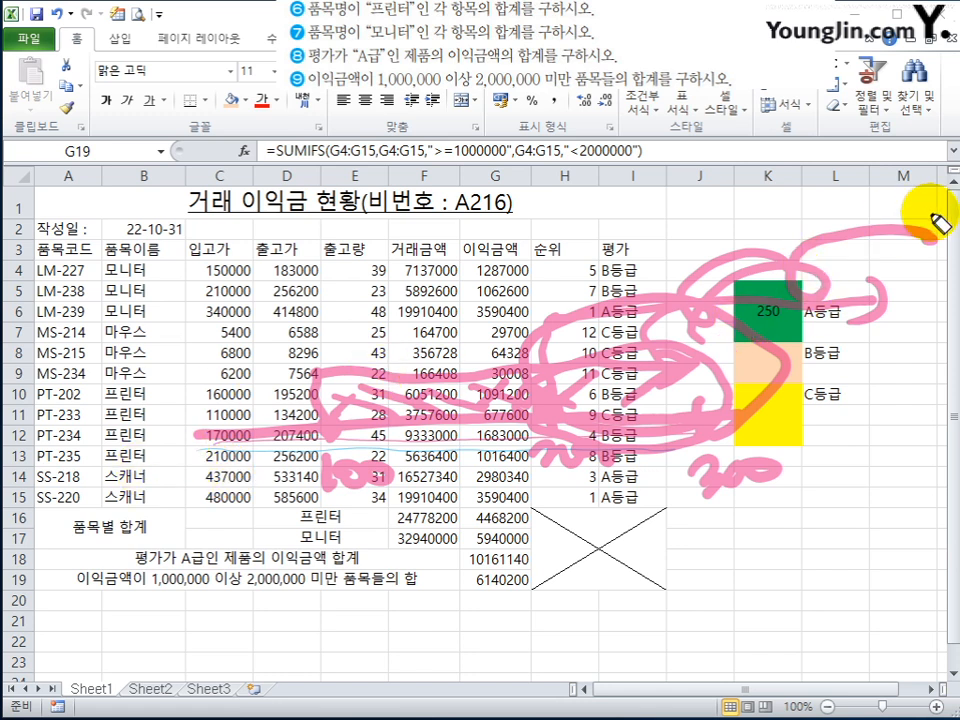
key(Escape)
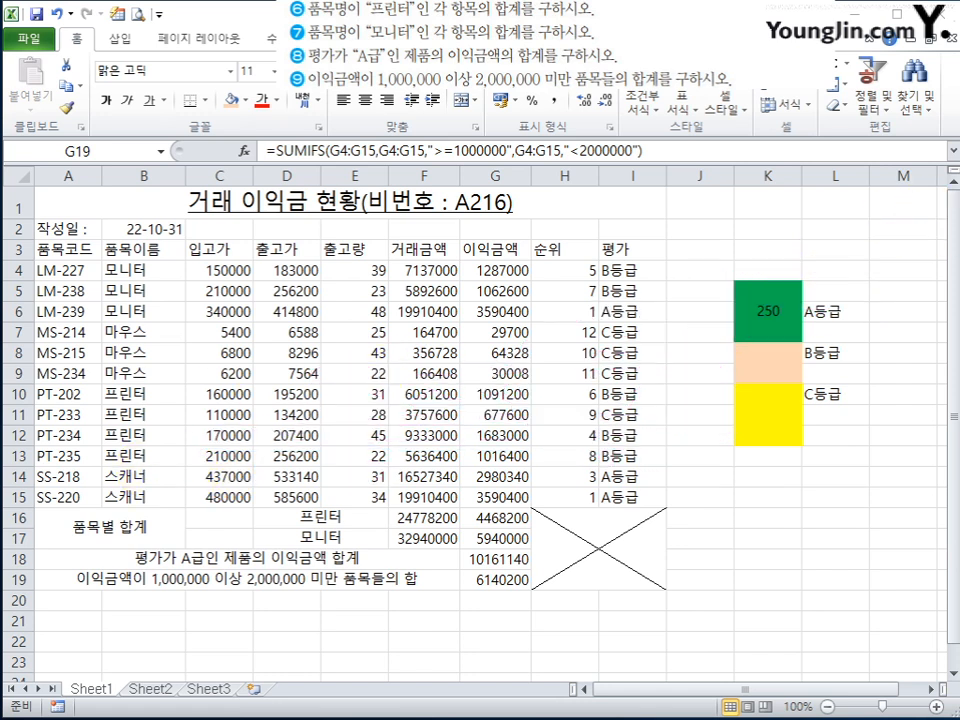
Start a SUMIF formula in G20 with the profit cells G4:G15 as its condition range.
click(486, 597)
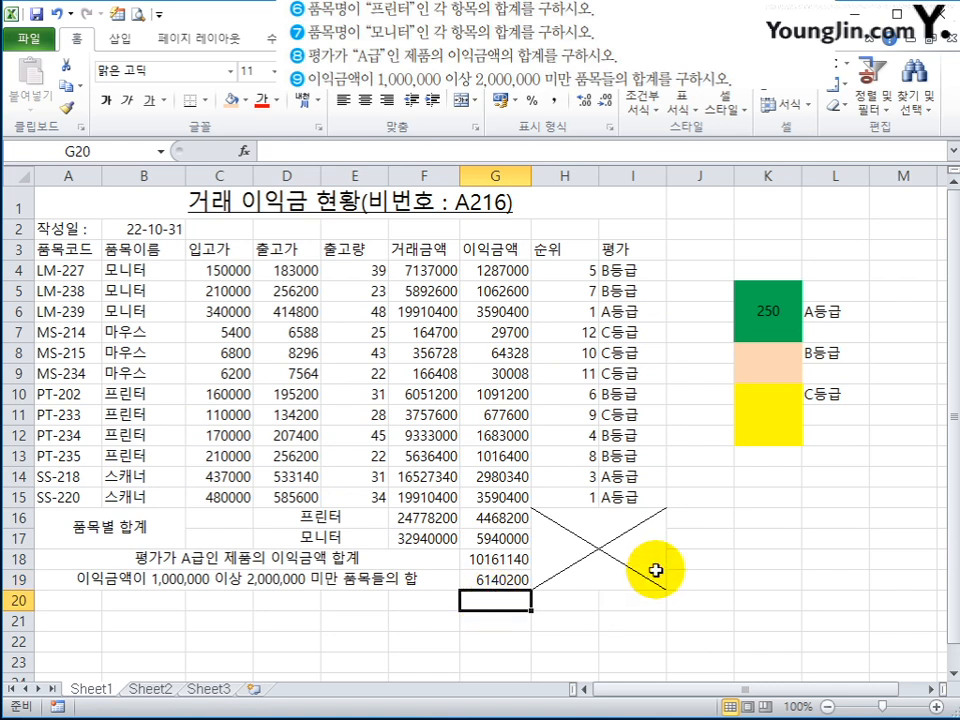
text(=)
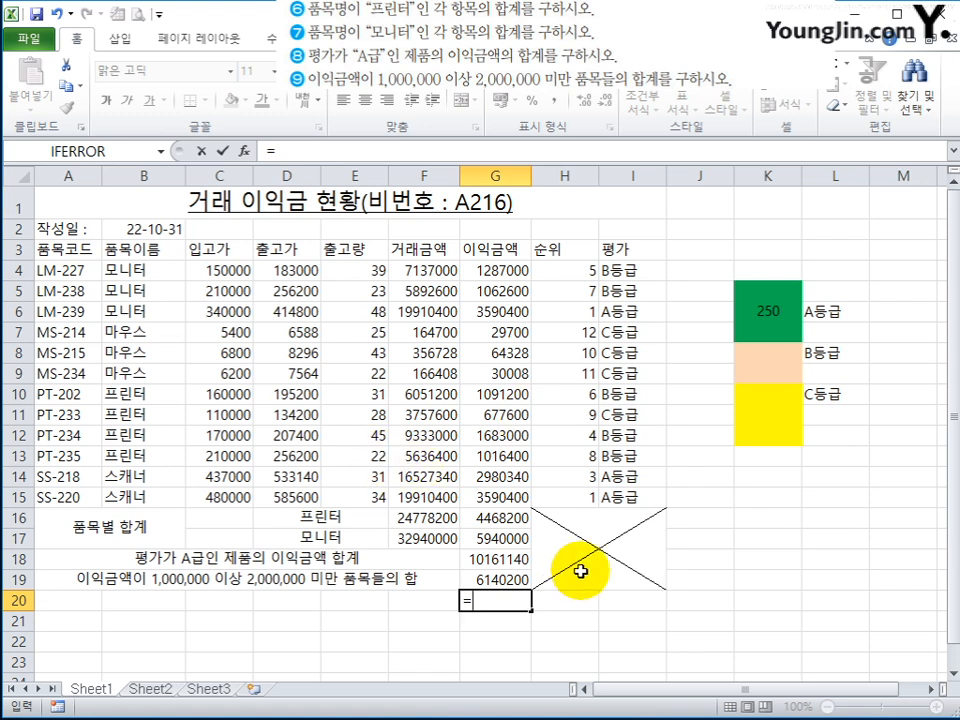
text(sum)
key(Down)
key(Tab)
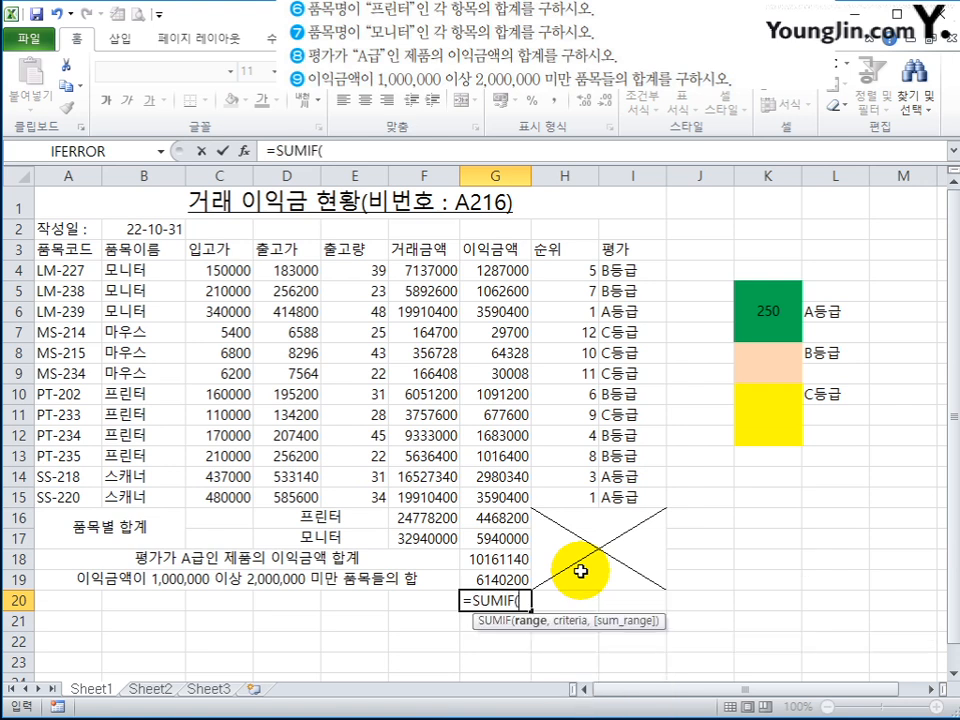
click(244, 150)
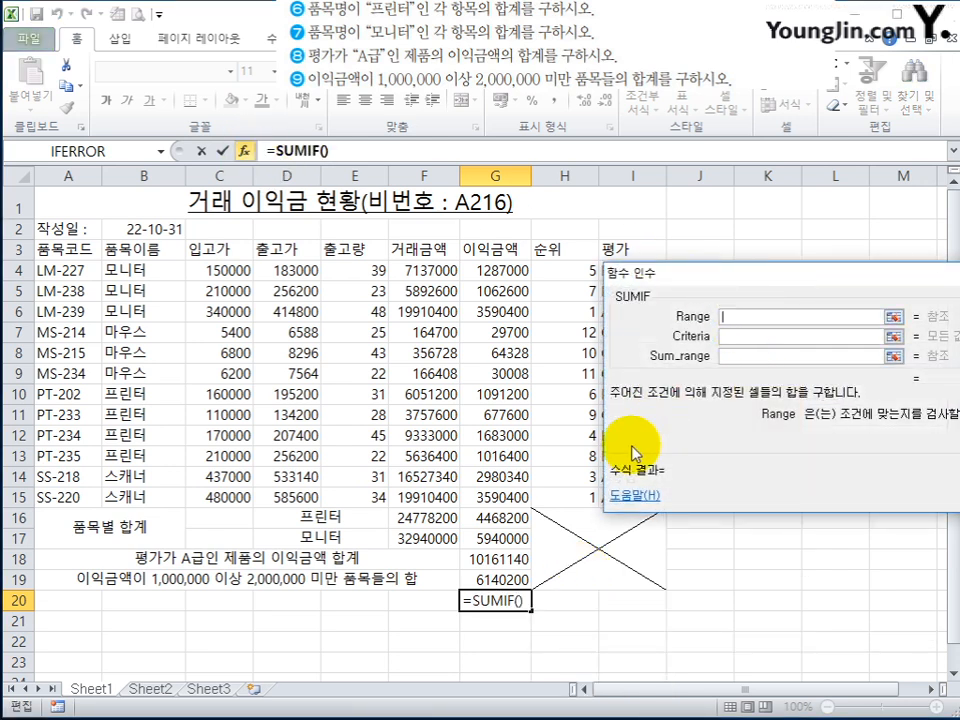
drag(511, 273, 505, 497)
key(Tab)
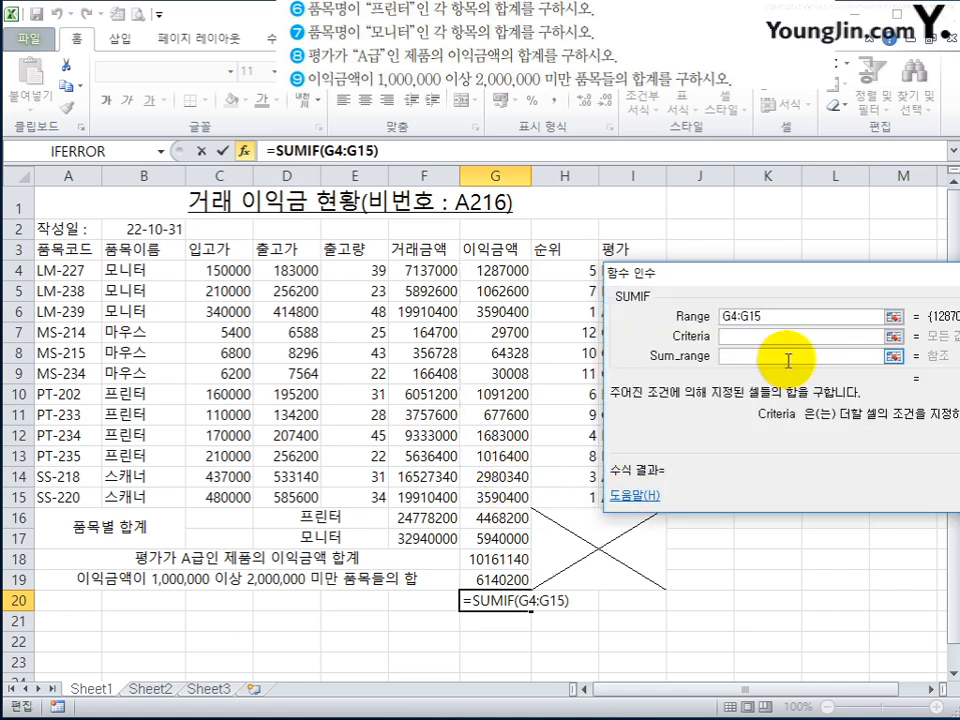
Complete the G20 SUMIF with criteria ">=1000000" and sum range G4:G15.
text(>=1000000)
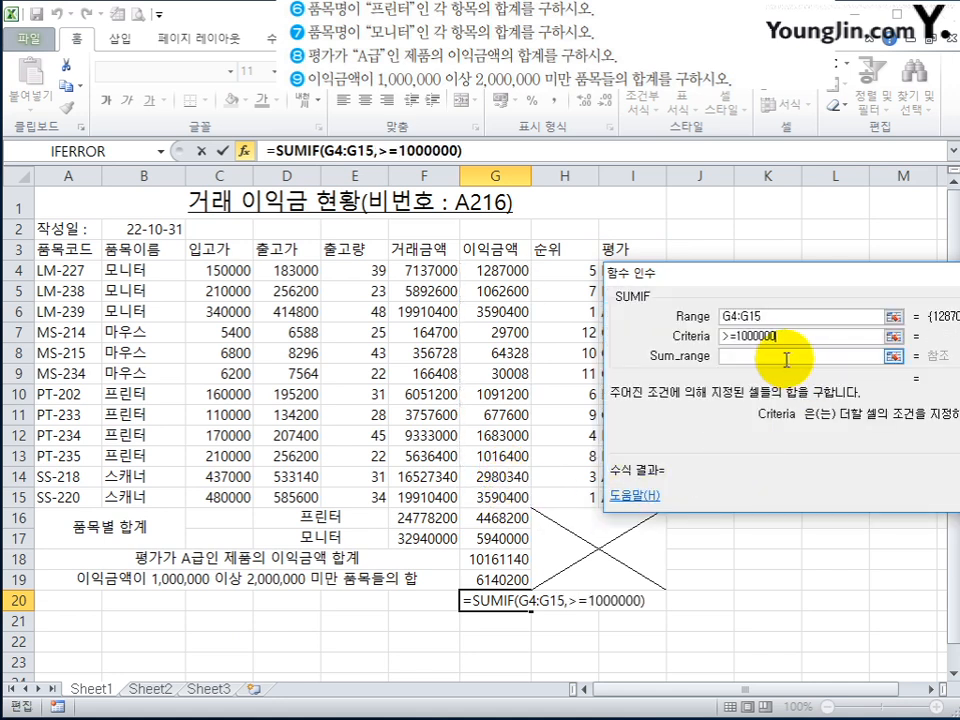
key(Tab)
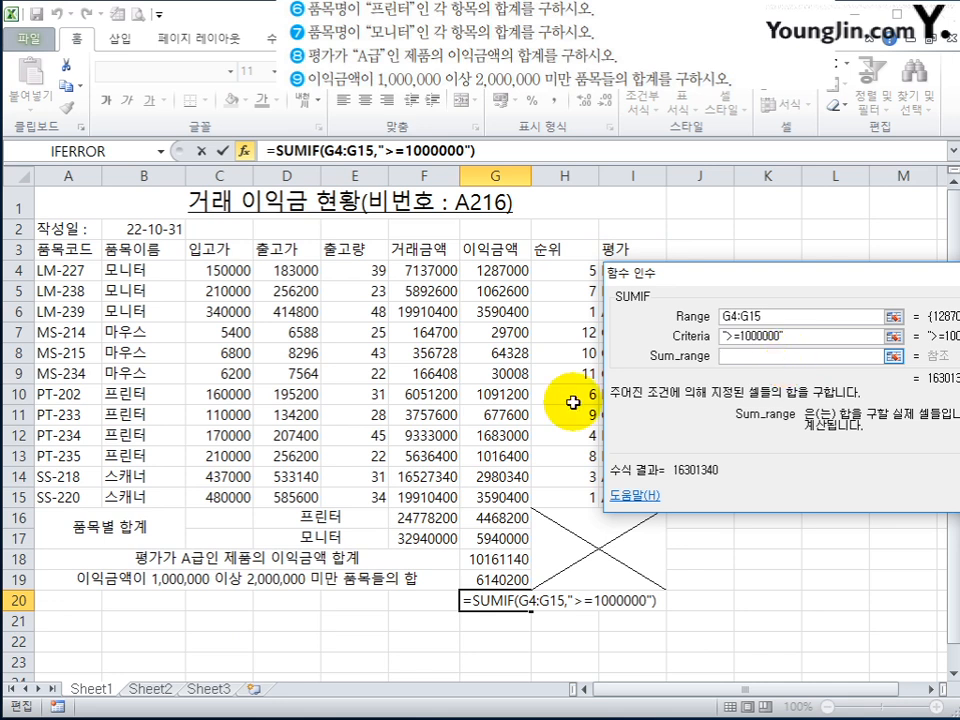
drag(510, 272, 510, 497)
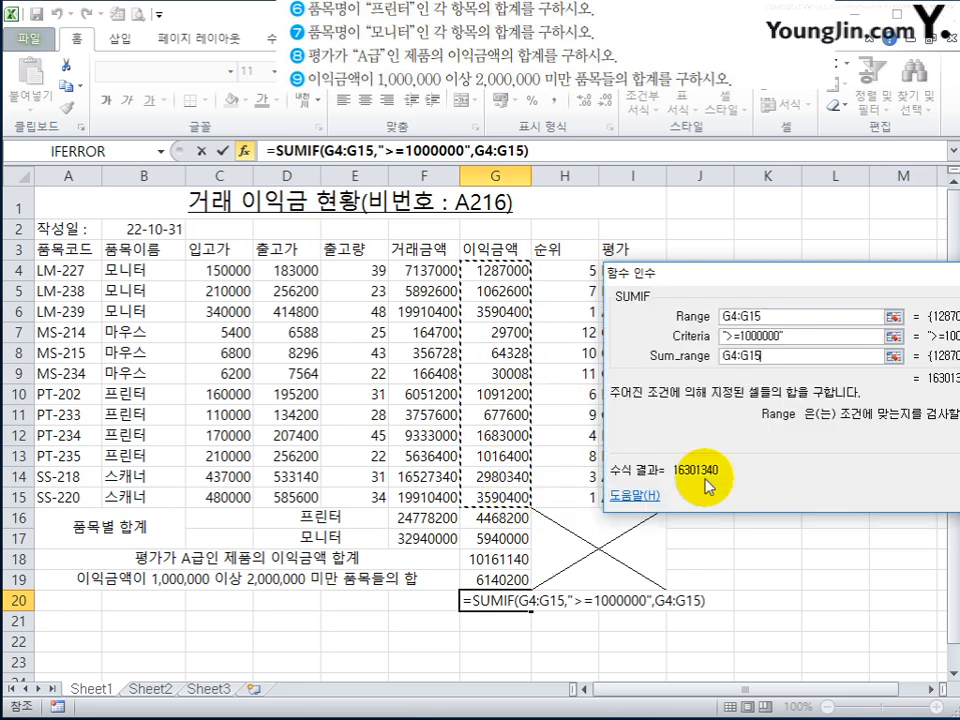
key(Return)
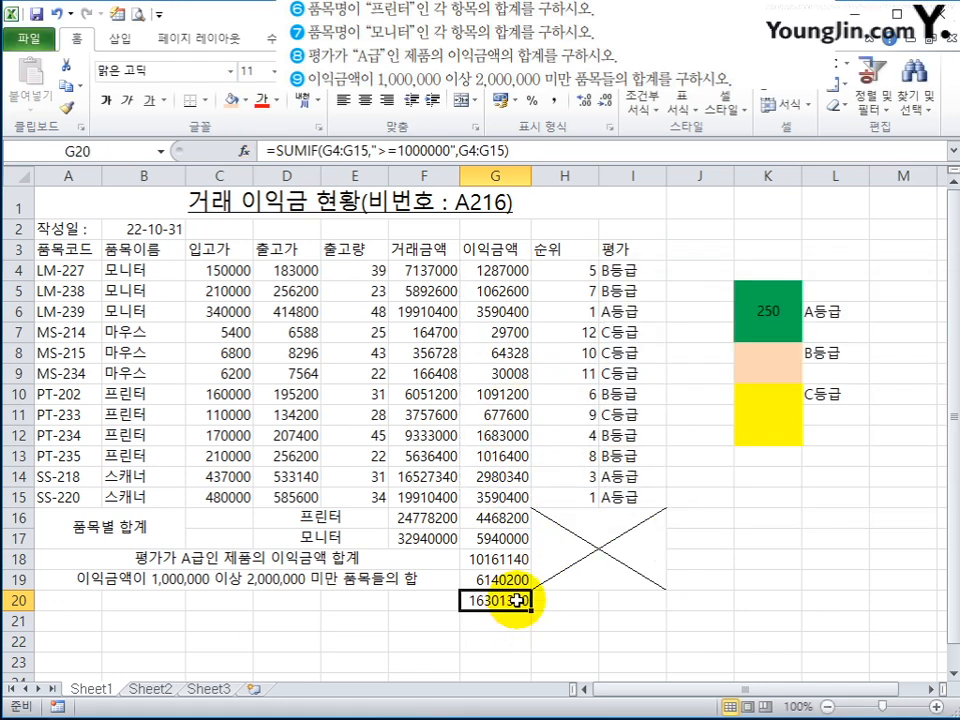
Extend the G20 formula by subtracting a copy of its own SUMIF(G4:G15,">=1000000",G4:G15) expression.
drag(276, 150, 545, 150)
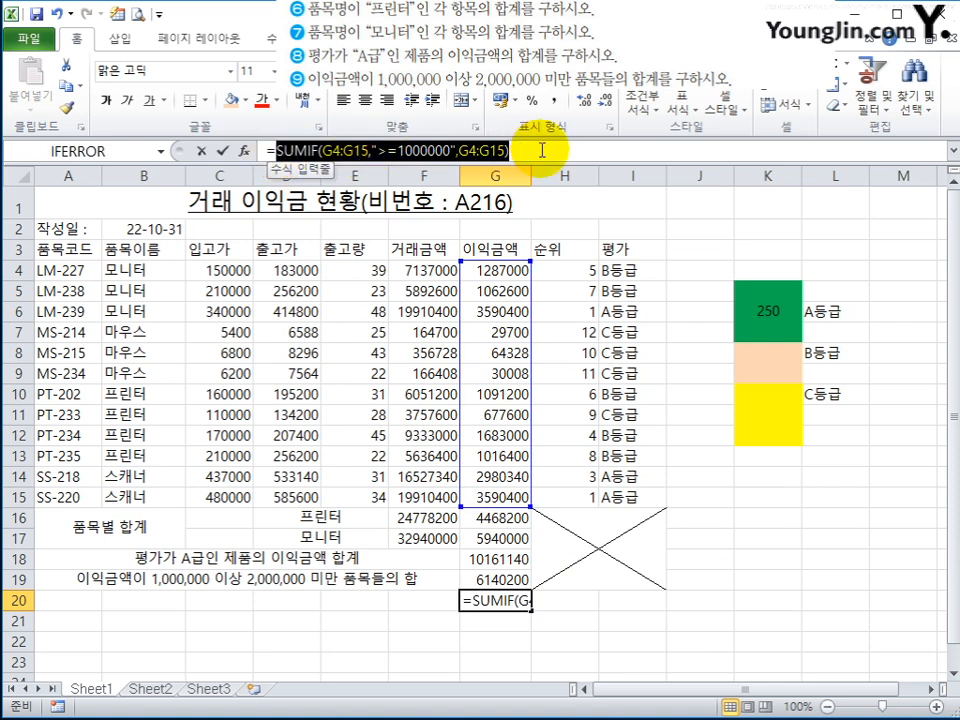
key(ctrl+c)
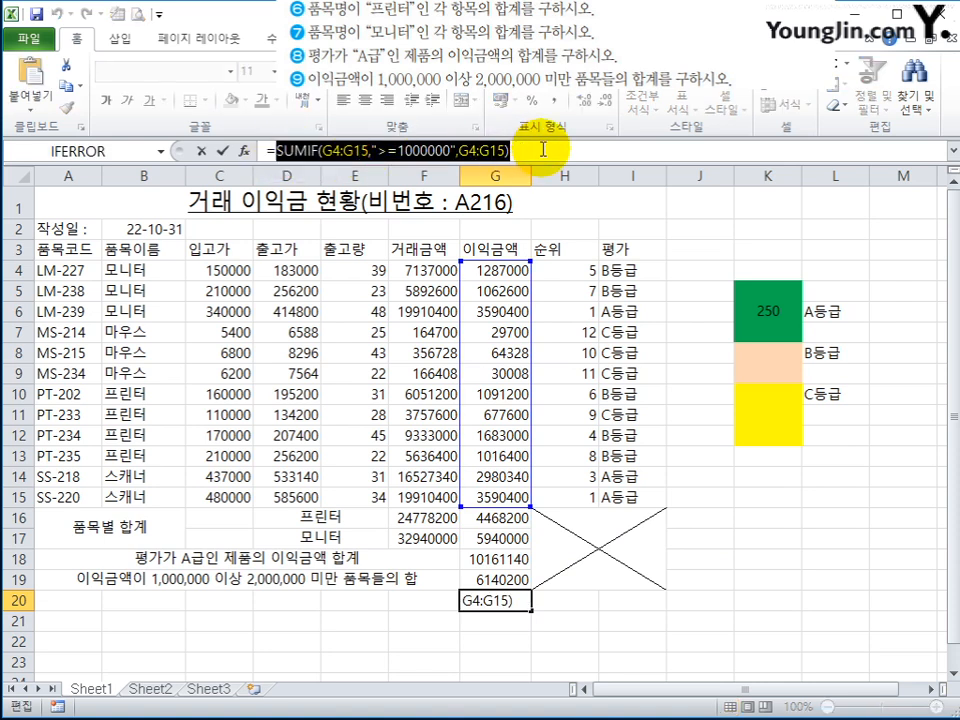
click(543, 149)
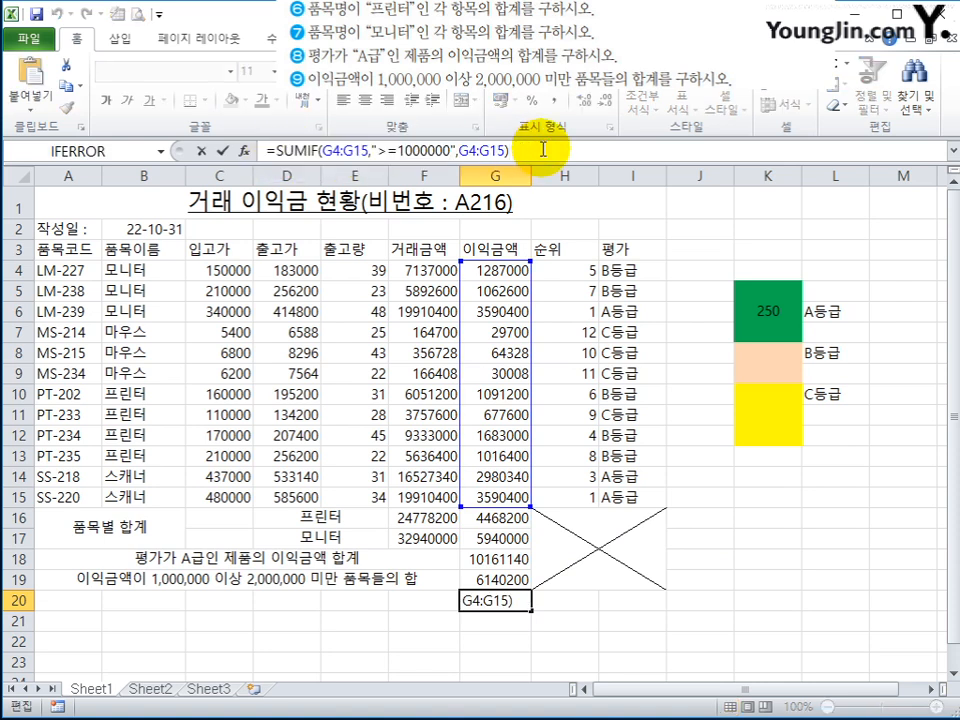
text(-)
key(ctrl+v)
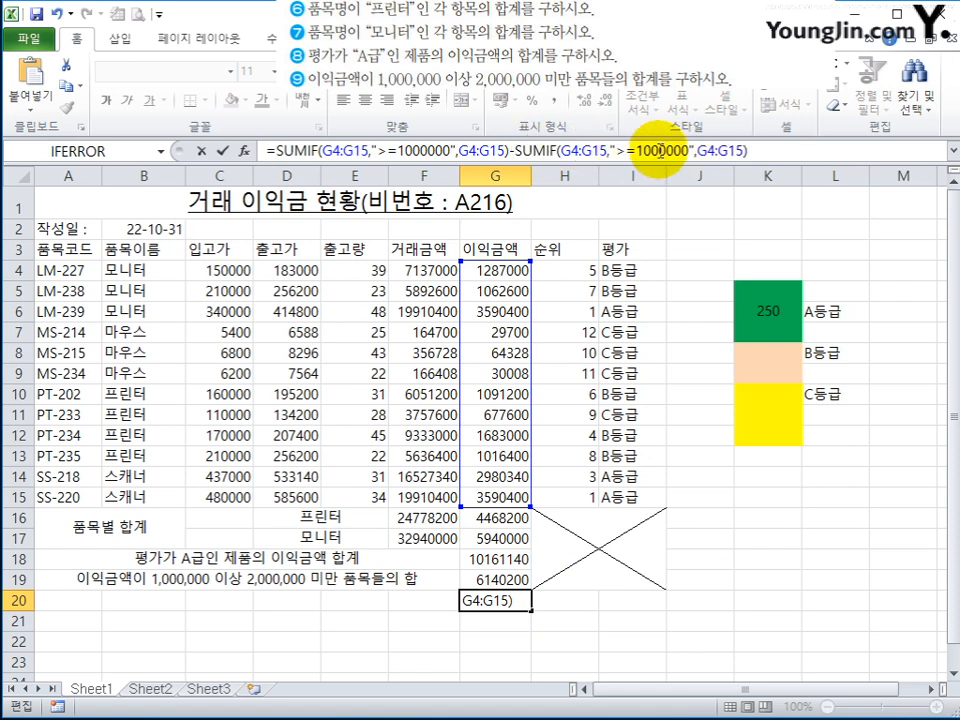
Change the subtracted SUMIF's criteria to ">=2000000" and complete the G20 formula.
click(640, 150)
text(2)
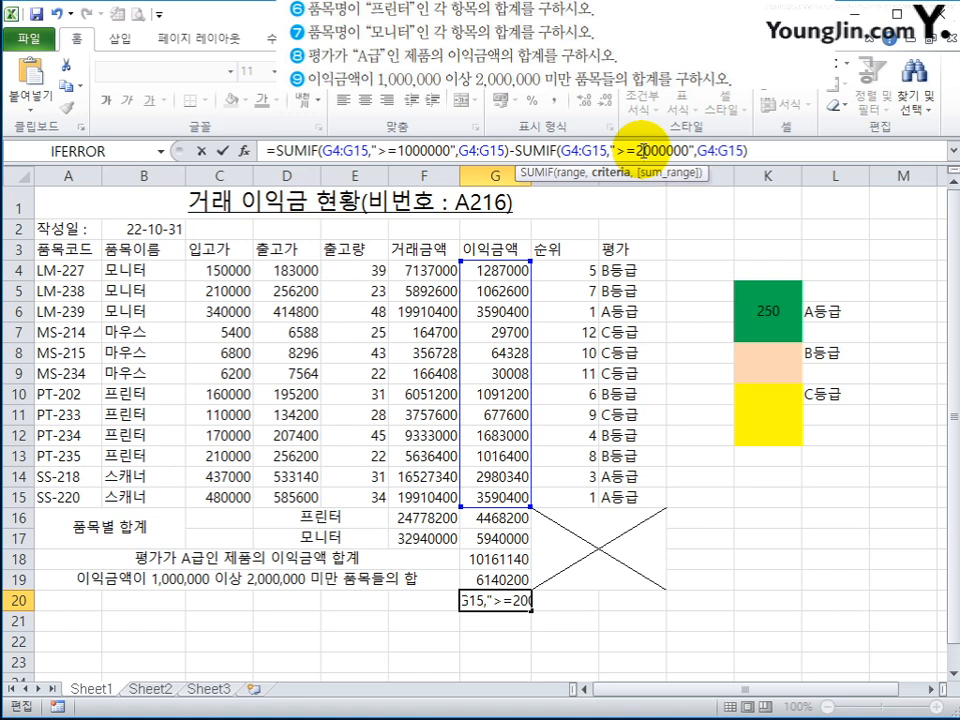
text(2)
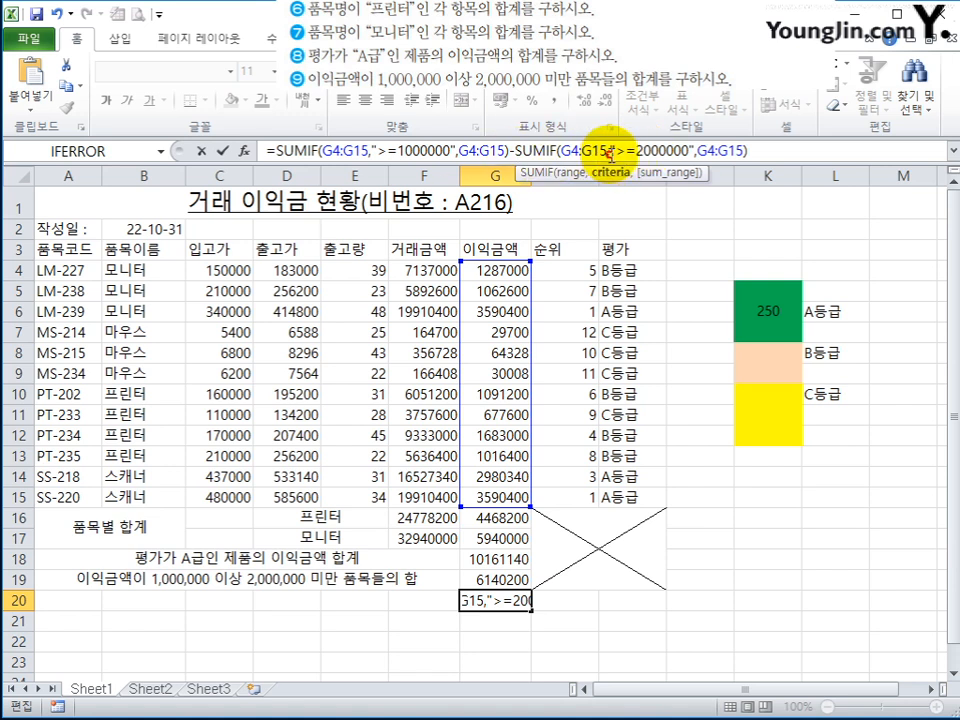
drag(612, 150, 654, 152)
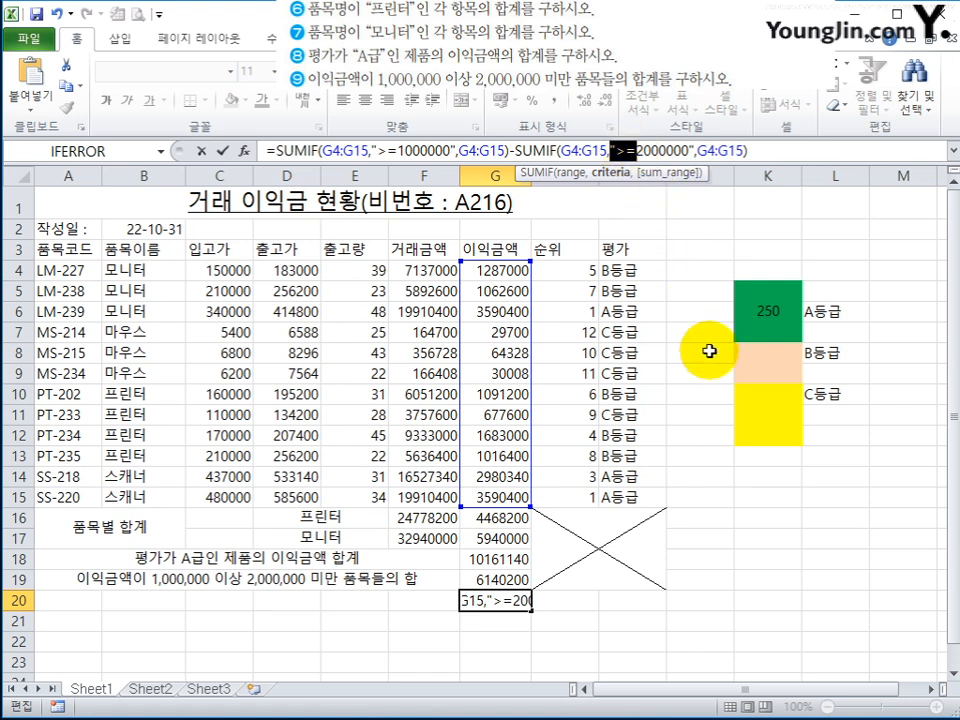
key(Return)
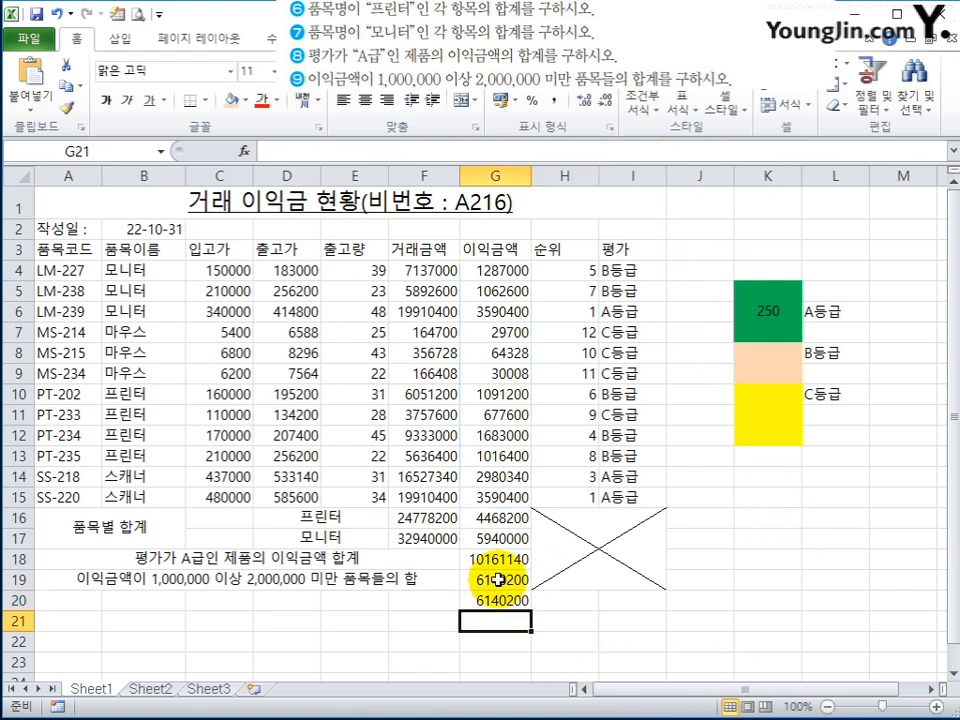
Compare the SUMIF subtraction result in G20 with the SUMIFS total in G19.
drag(495, 580, 493, 598)
click(495, 620)
click(511, 600)
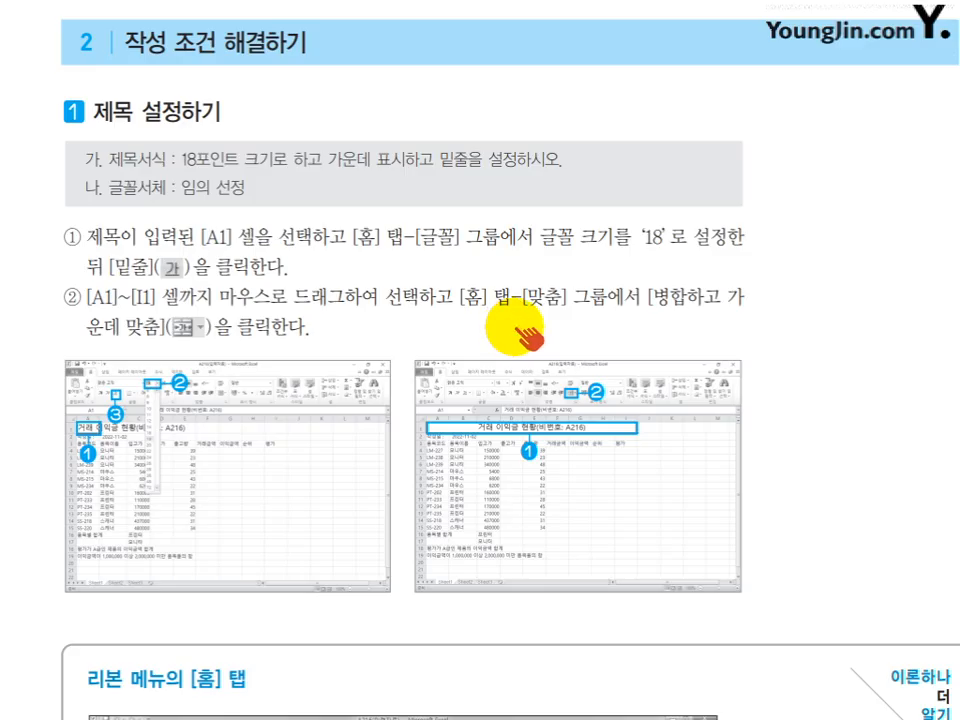
Review the textbook's solutions for title formatting, release price, transaction and profit amounts, operators and the RANK function.
scroll(565, 300, down, 10)
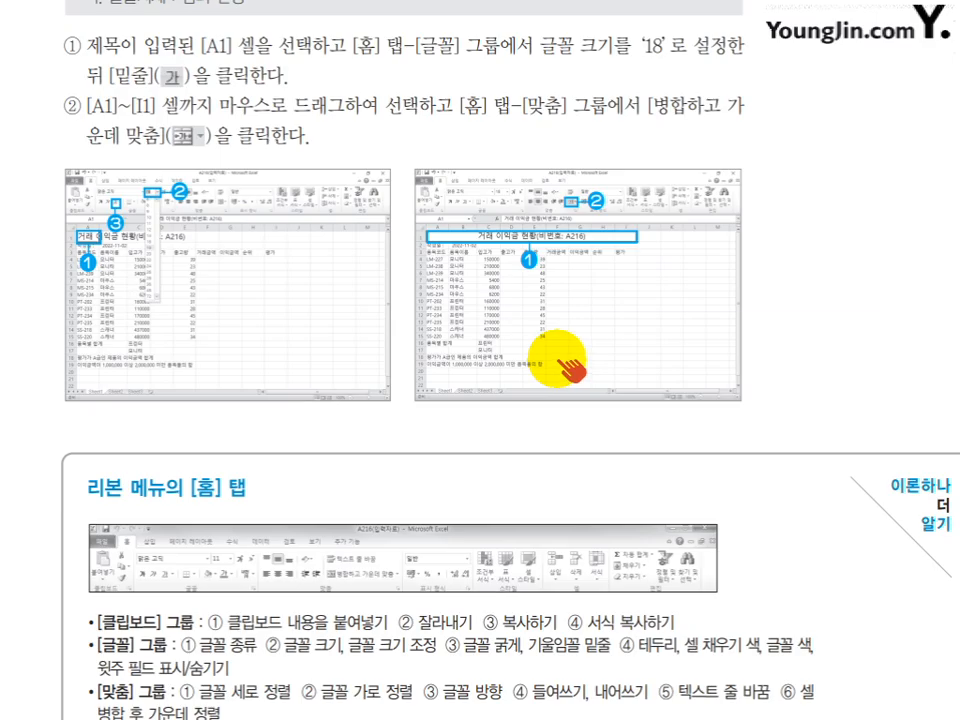
scroll(565, 370, down, 15)
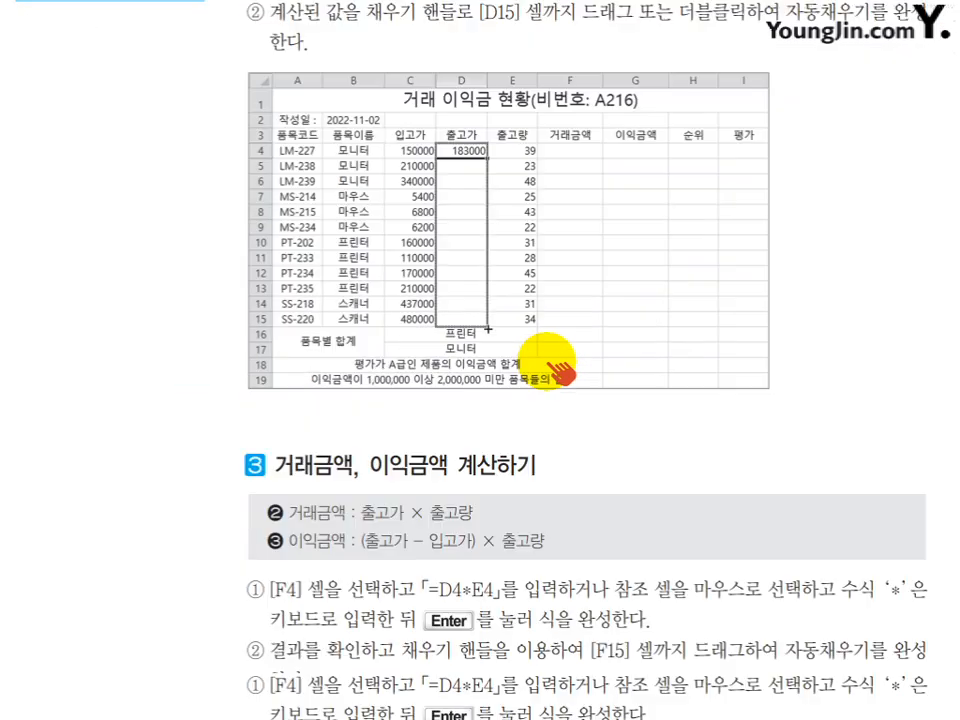
scroll(557, 372, down, 6)
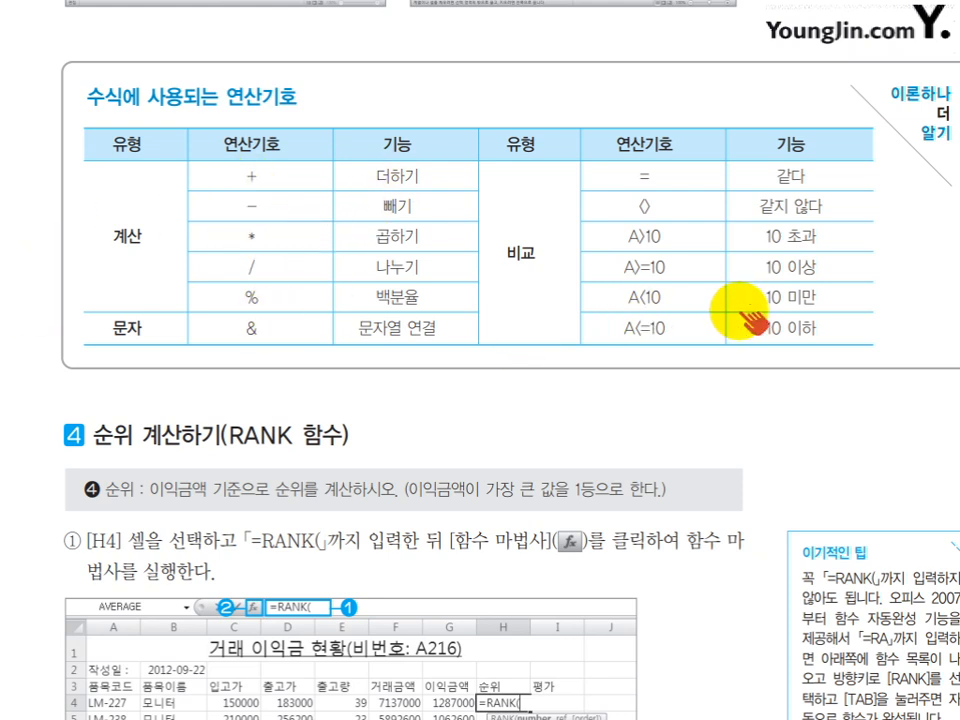
scroll(700, 280, down, 5)
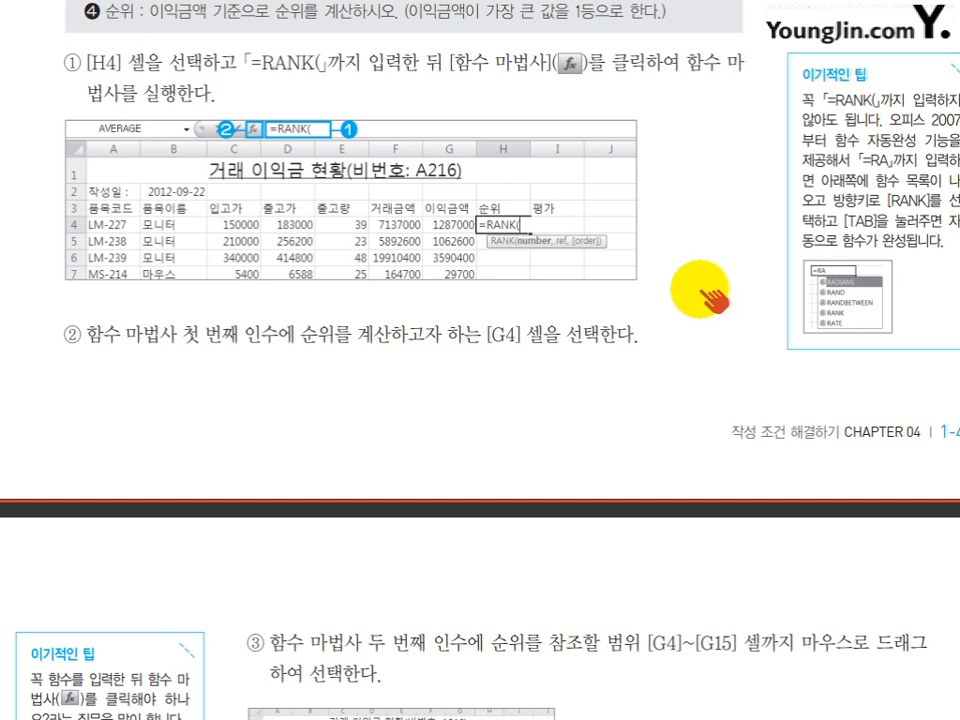
scroll(622, 296, down, 6)
scroll(622, 296, down, 2)
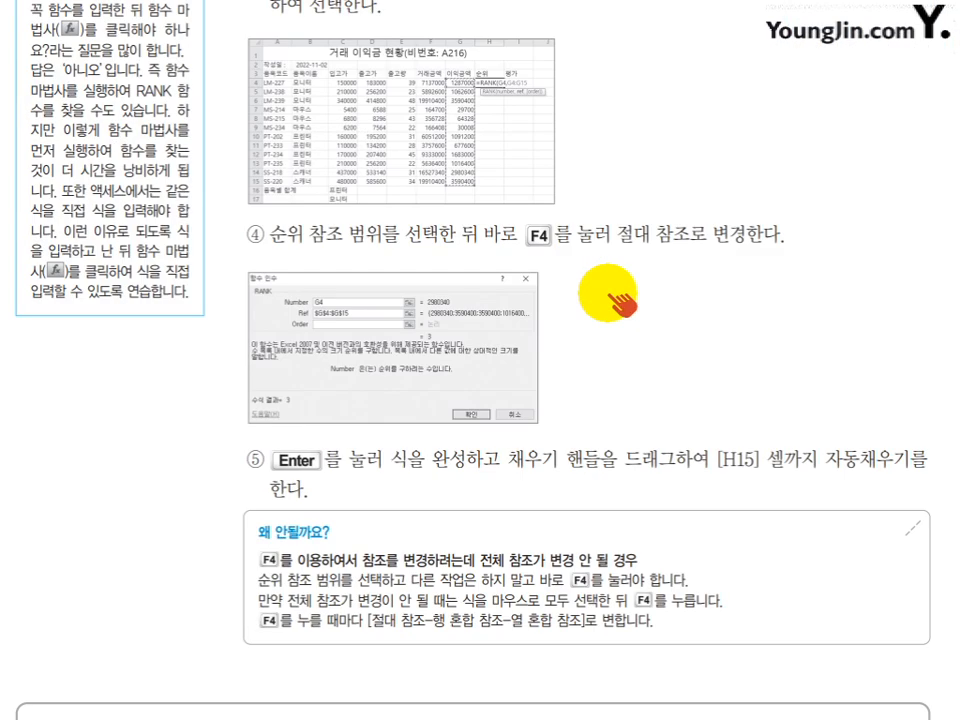
scroll(570, 148, down, 6)
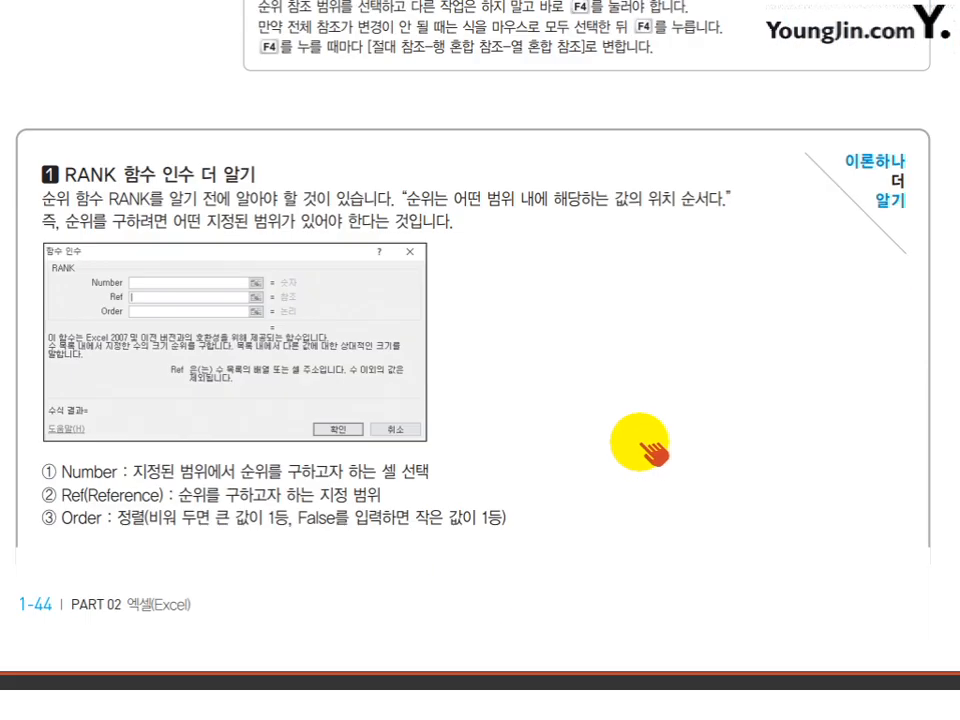
scroll(565, 285, down, 1)
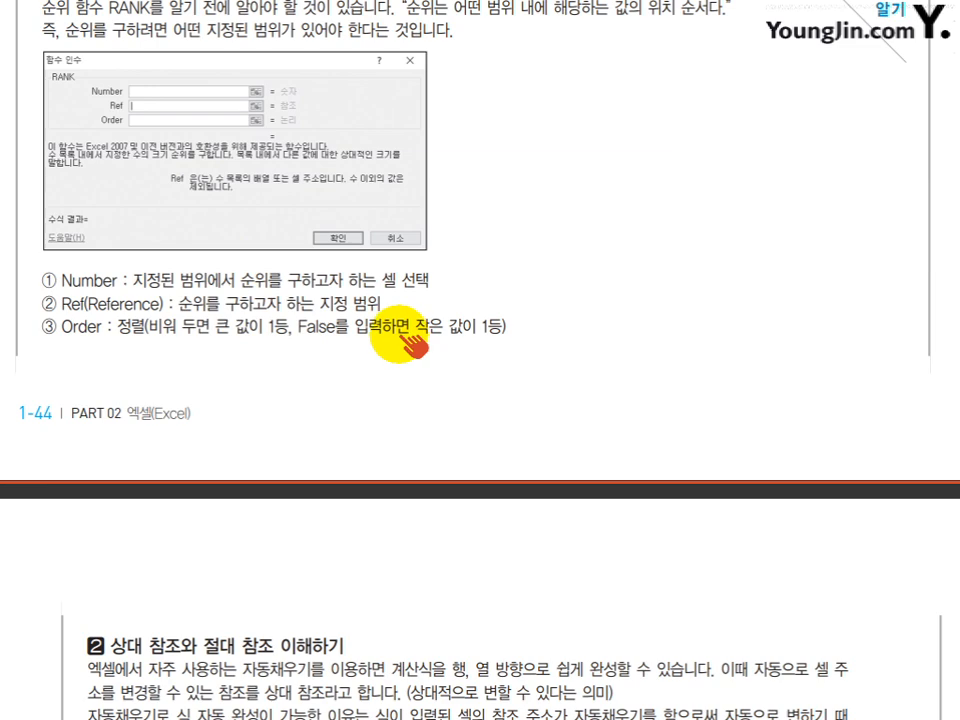
scroll(402, 340, down, 10)
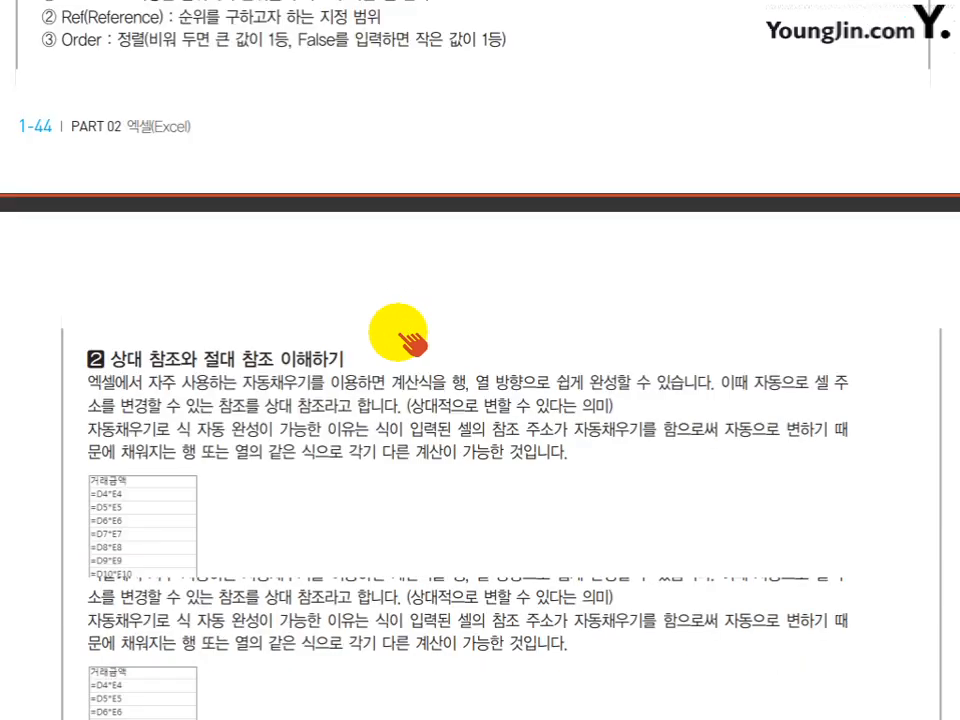
Review the textbook's relative and absolute reference notes and its IF and nested IF explanations for the 평가 column.
scroll(402, 340, down, 10)
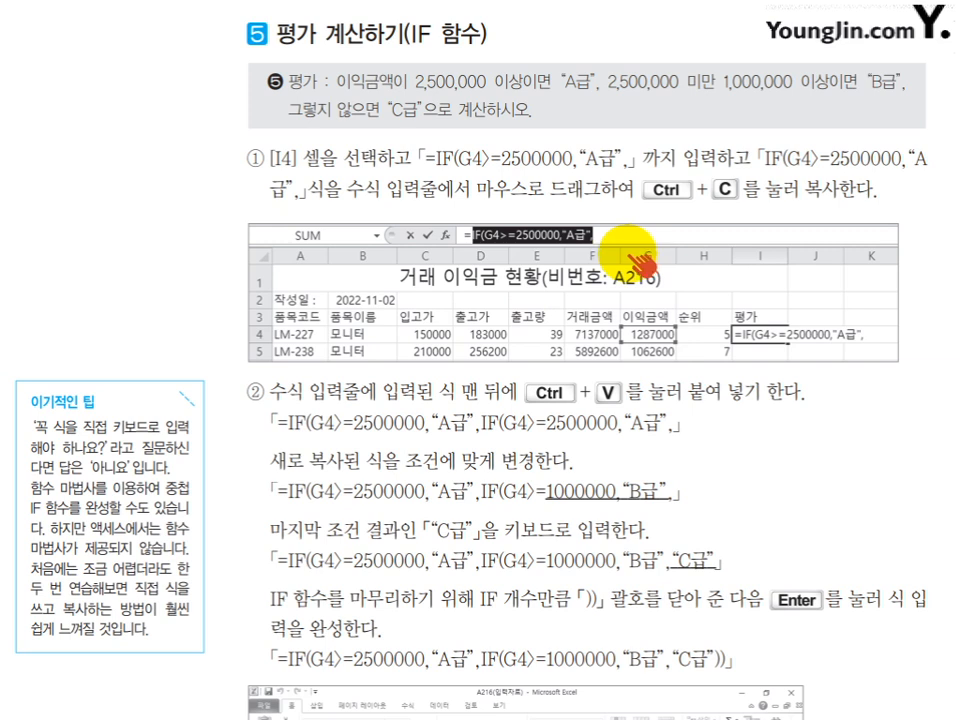
scroll(630, 262, down, 5)
scroll(640, 265, down, 15)
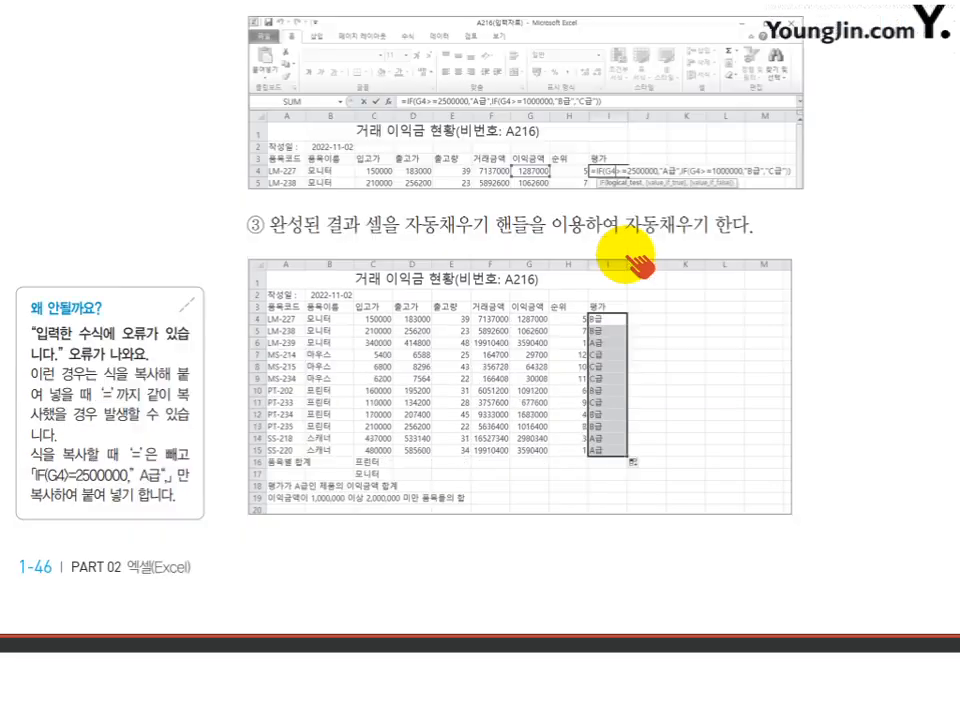
scroll(638, 265, down, 1)
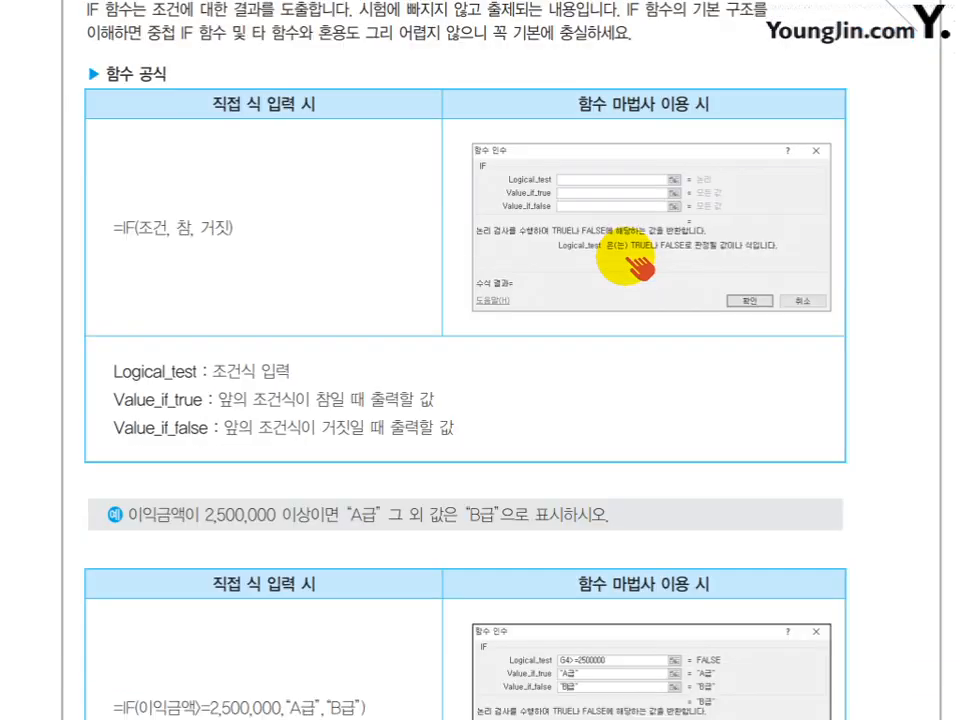
scroll(630, 260, down, 8)
scroll(632, 262, up, 20)
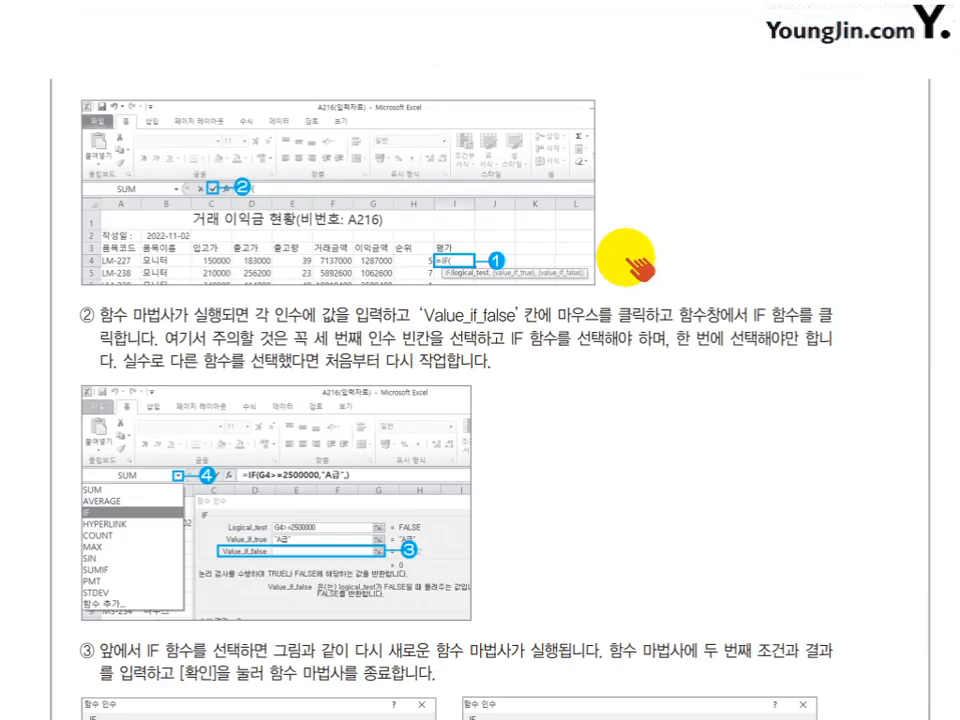
scroll(627, 262, down, 7)
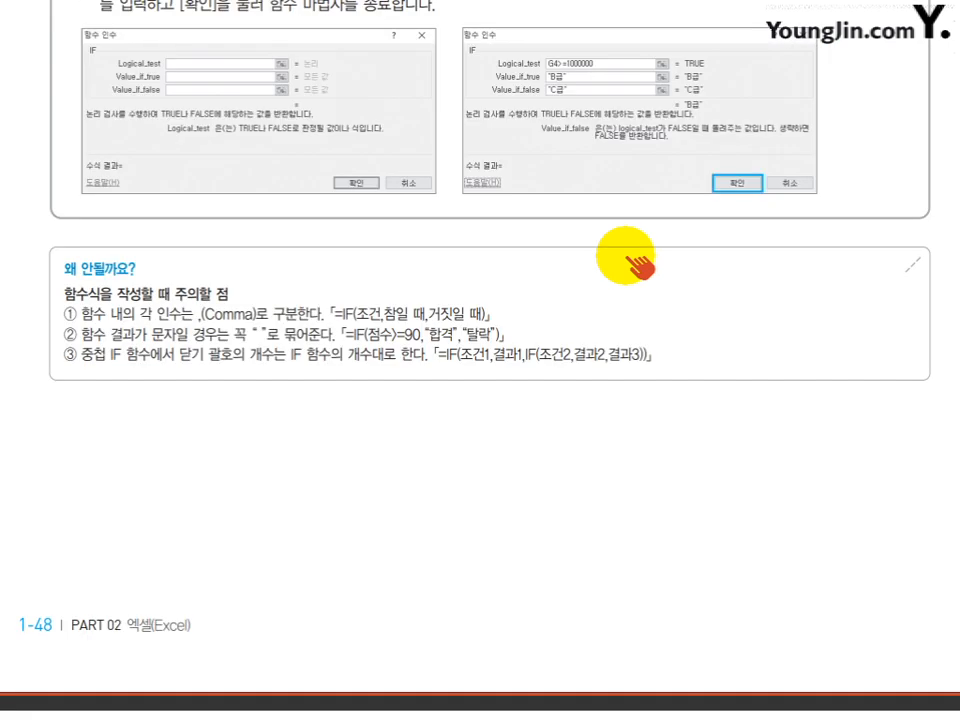
scroll(632, 262, down, 7)
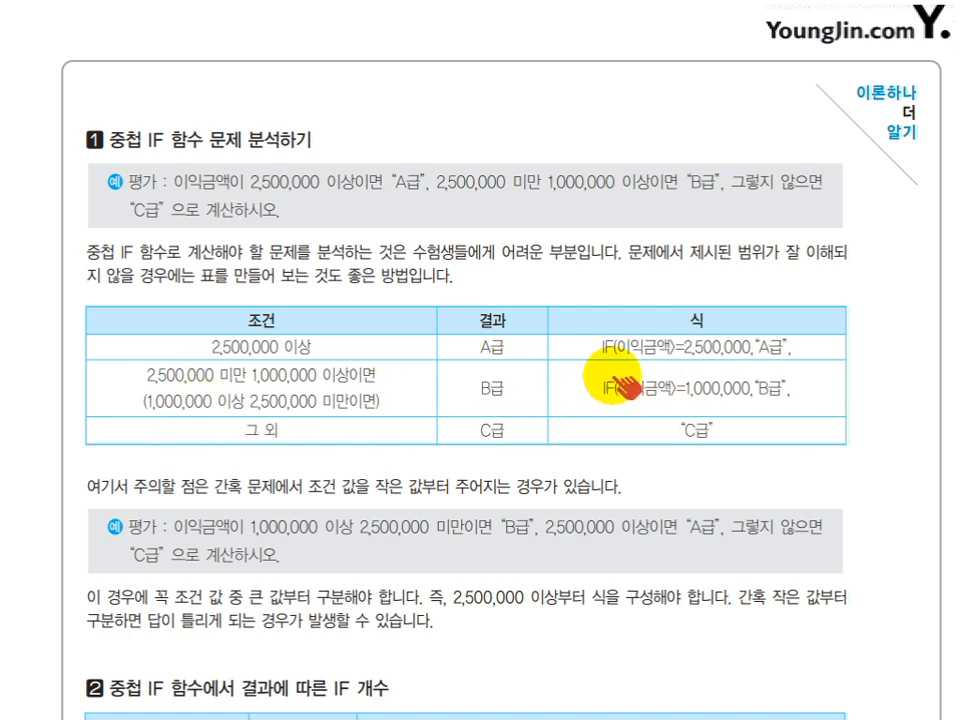
scroll(600, 458, down, 5)
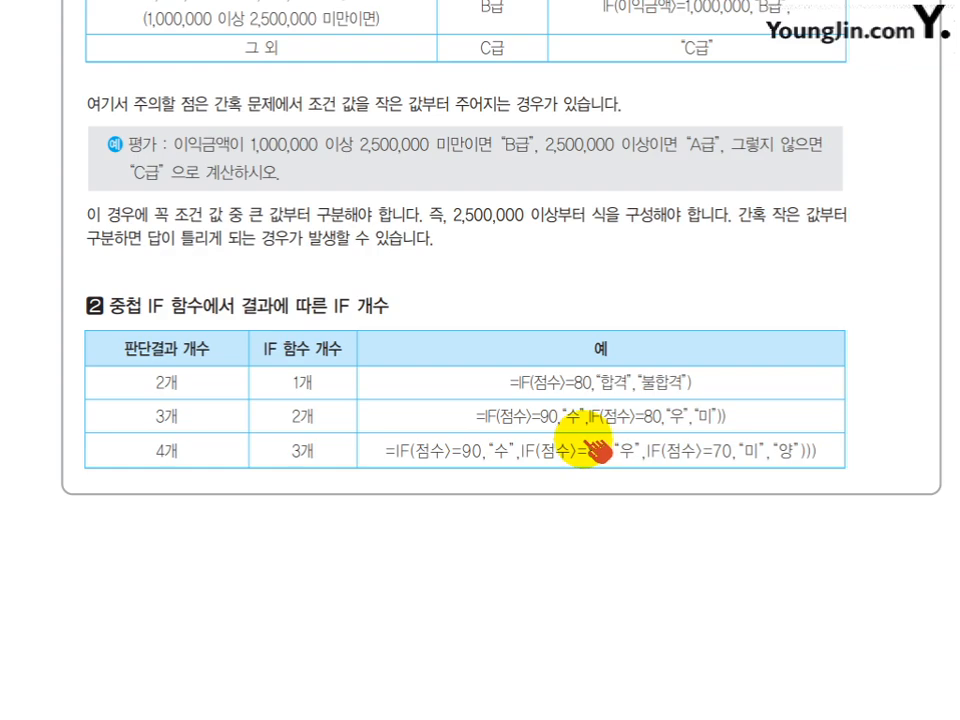
Review the textbook's SUMIF solutions for item totals, A급 profit and the 1,000,000 to under 2,000,000 range, continuing to the sorting section.
scroll(597, 452, down, 15)
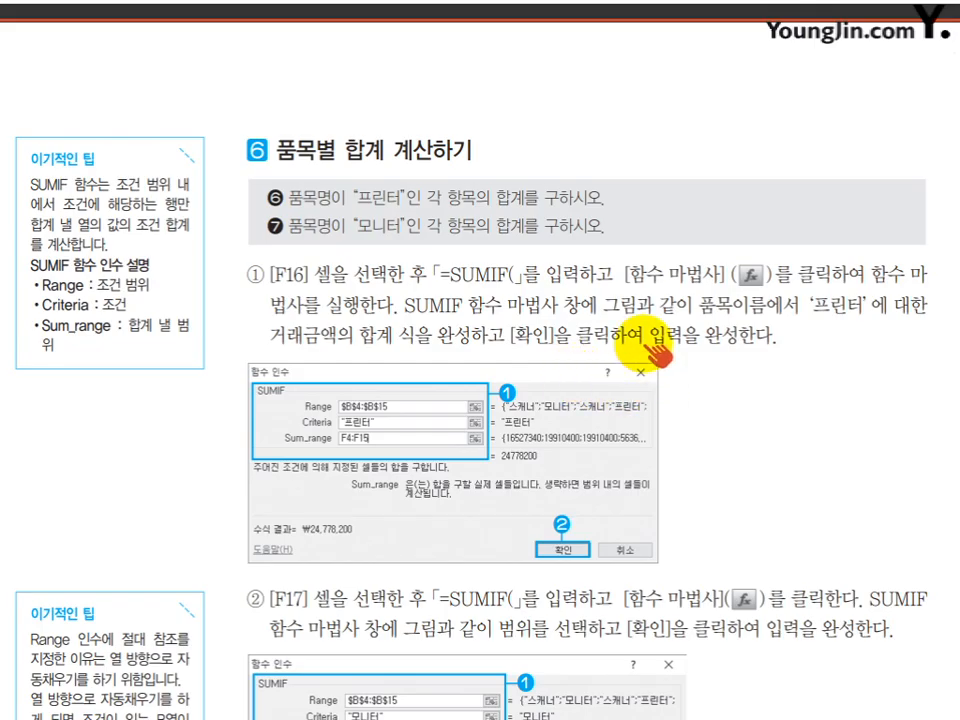
scroll(655, 347, down, 5)
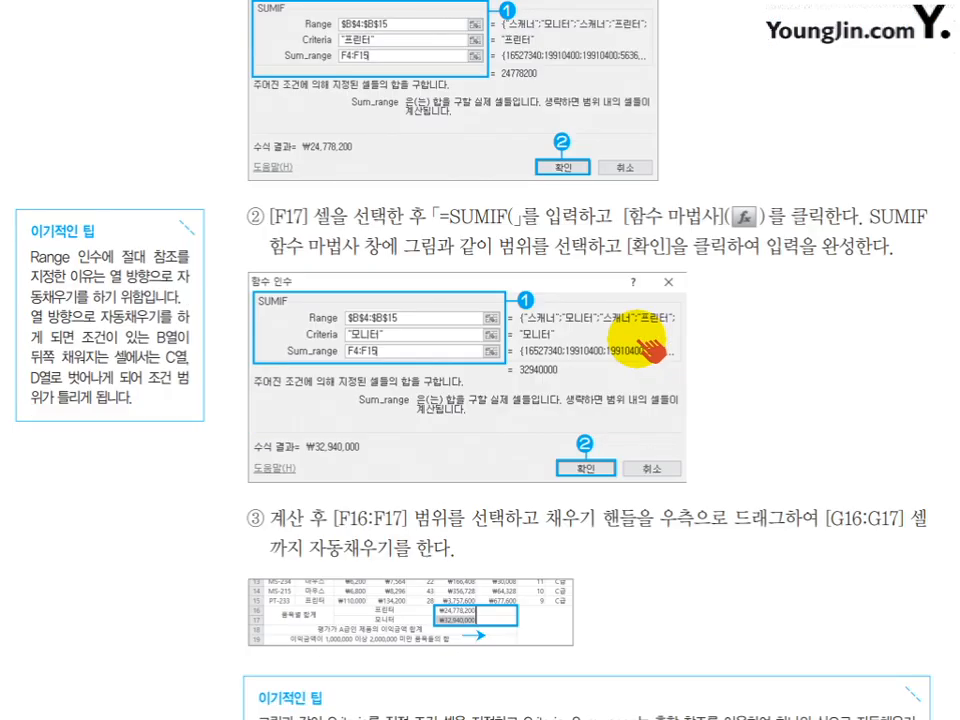
scroll(415, 322, down, 5)
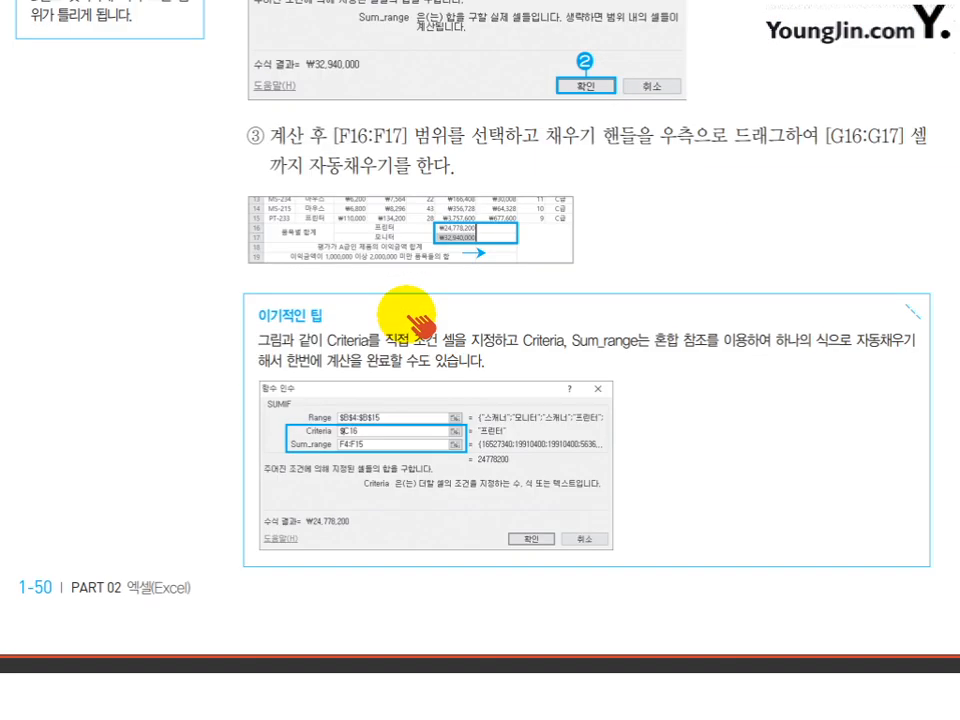
scroll(420, 322, down, 11)
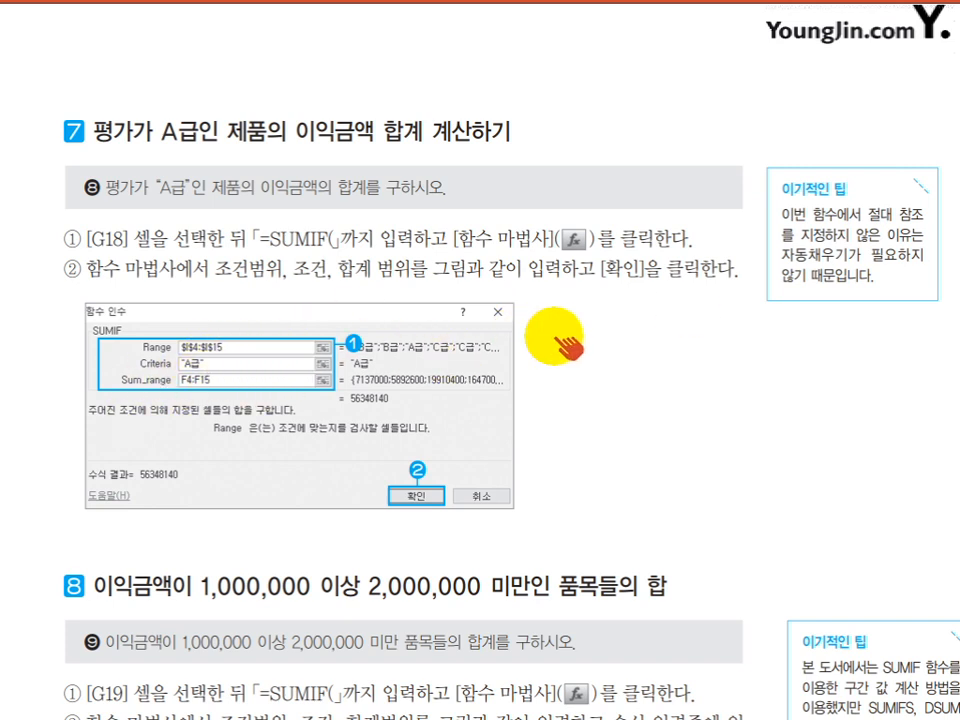
scroll(557, 300, down, 2)
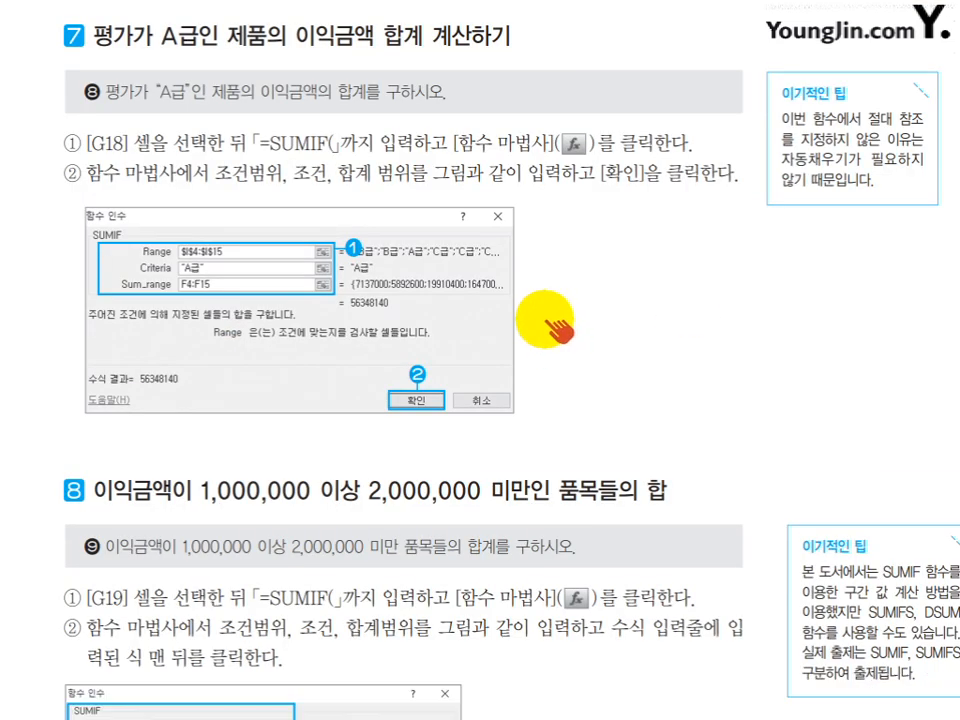
scroll(560, 345, down, 6)
scroll(538, 348, down, 6)
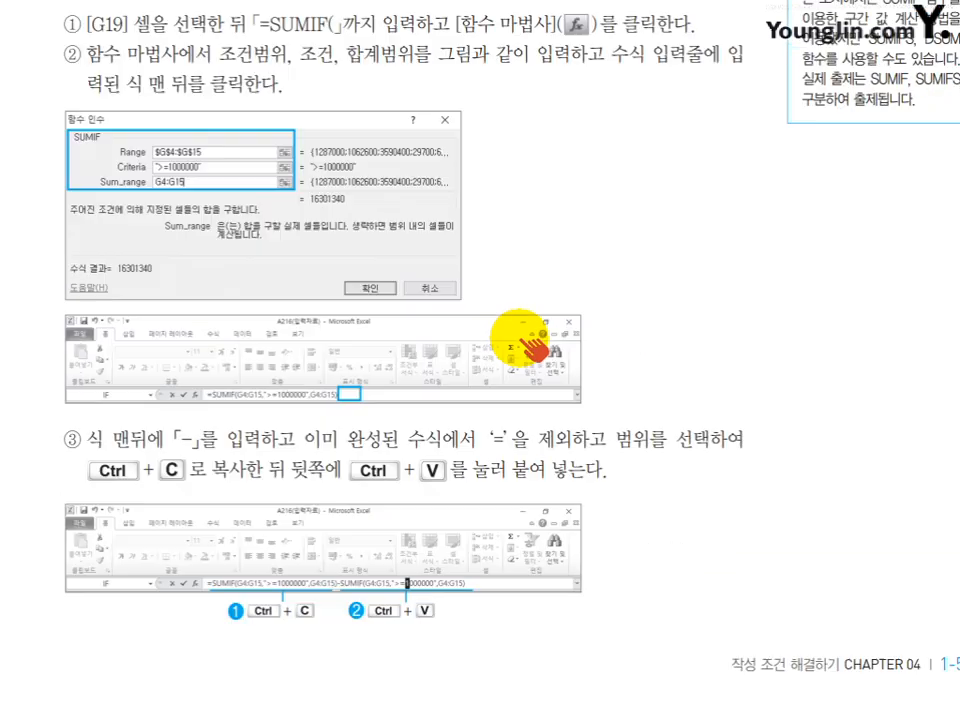
scroll(530, 345, down, 5)
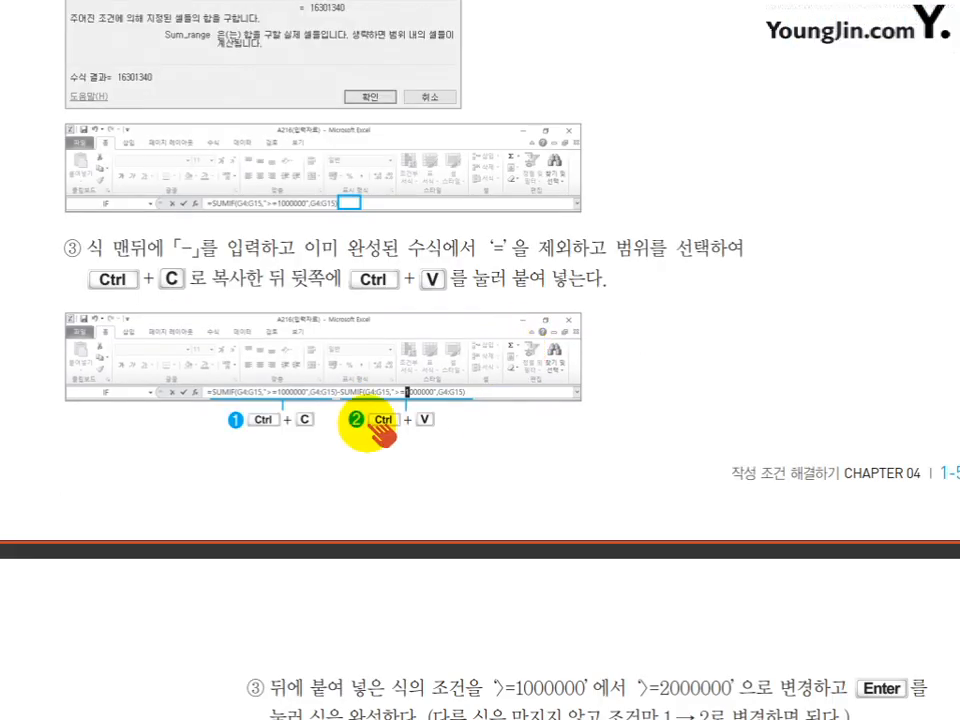
scroll(439, 332, down, 8)
scroll(478, 405, down, 4)
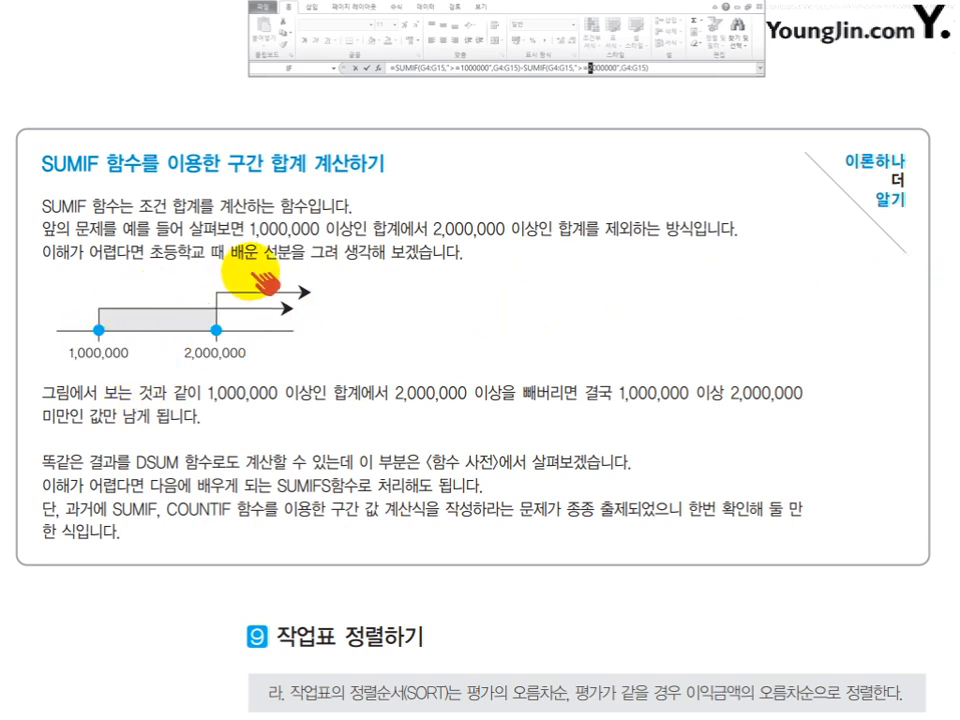
scroll(750, 461, down, 10)
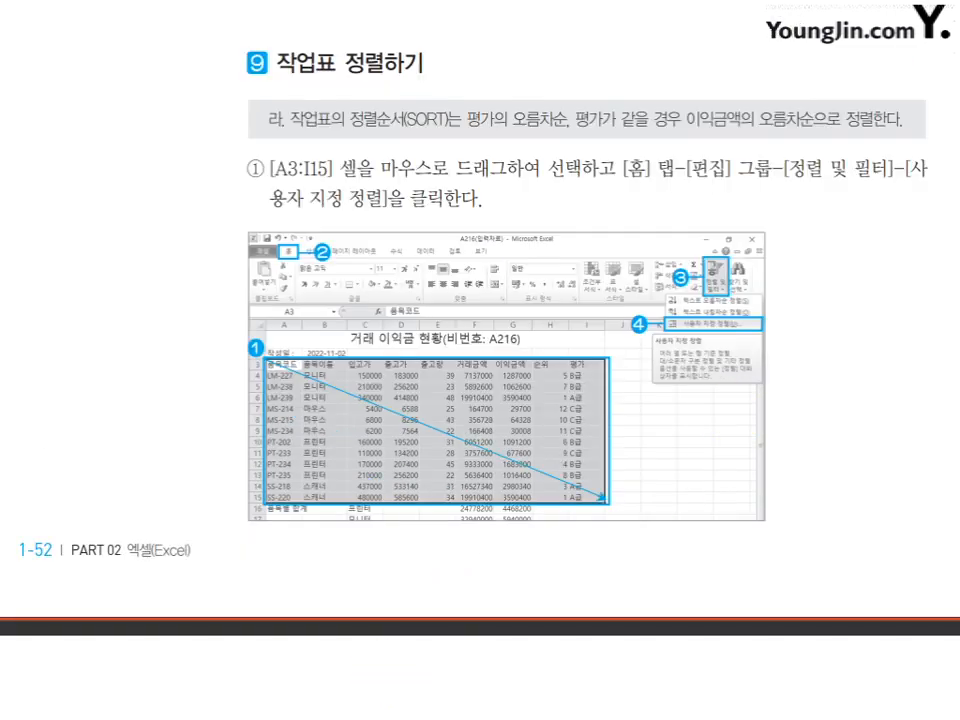
Switch to the Excel workbook, change the grade labels in I4's IF formula to "A급", "B급" and "C급", and fill it down to I15.
key(alt+Tab)
click(636, 270)
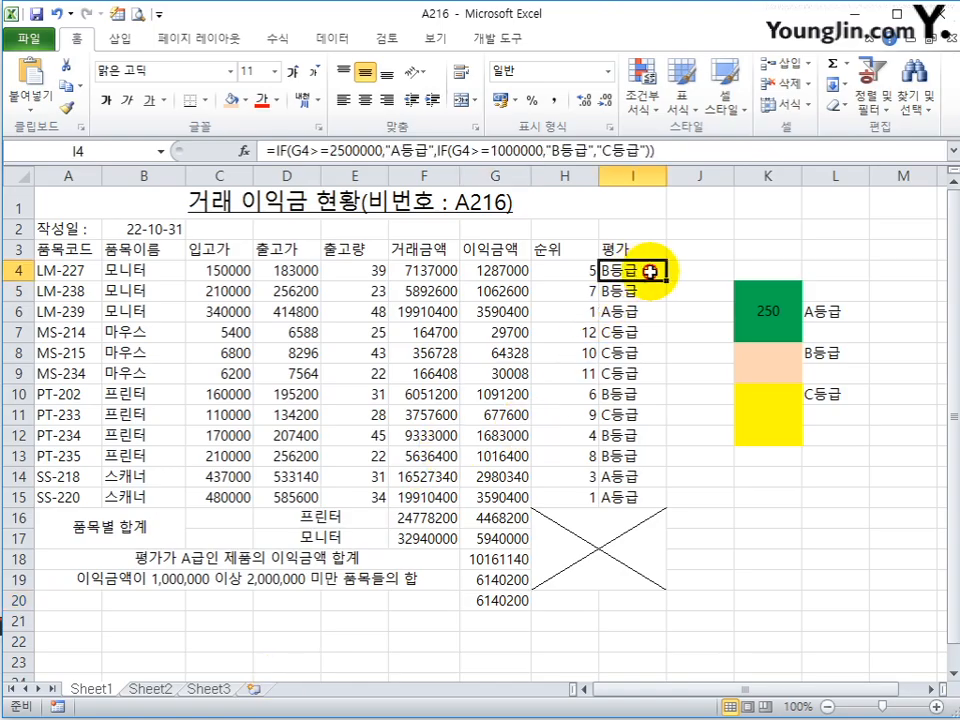
drag(958, 210, 604, 177)
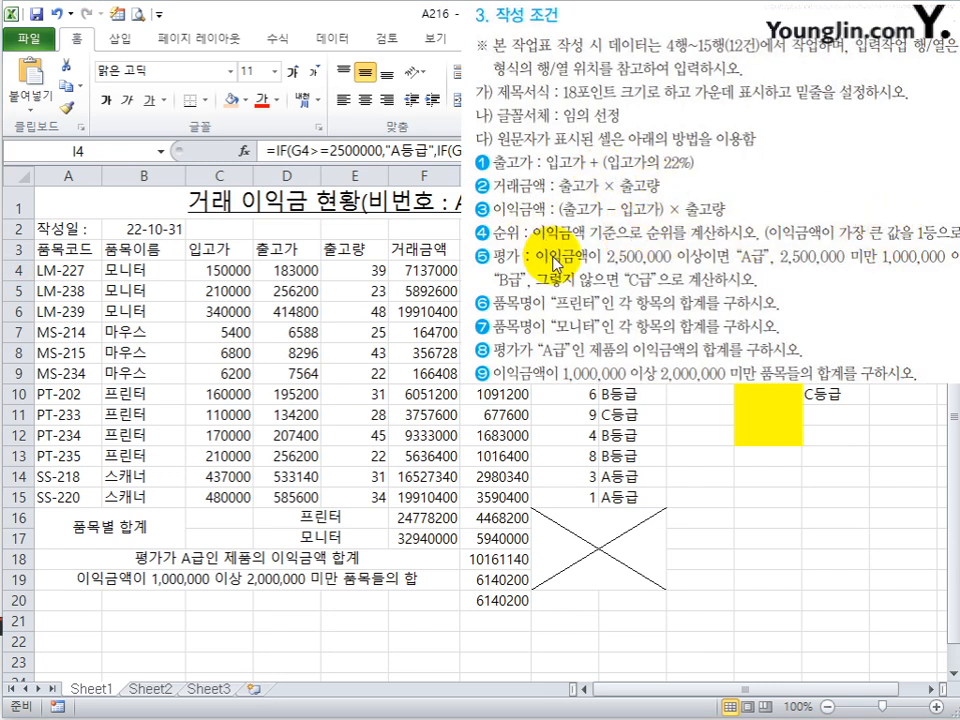
drag(575, 274, 958, 272)
click(620, 265)
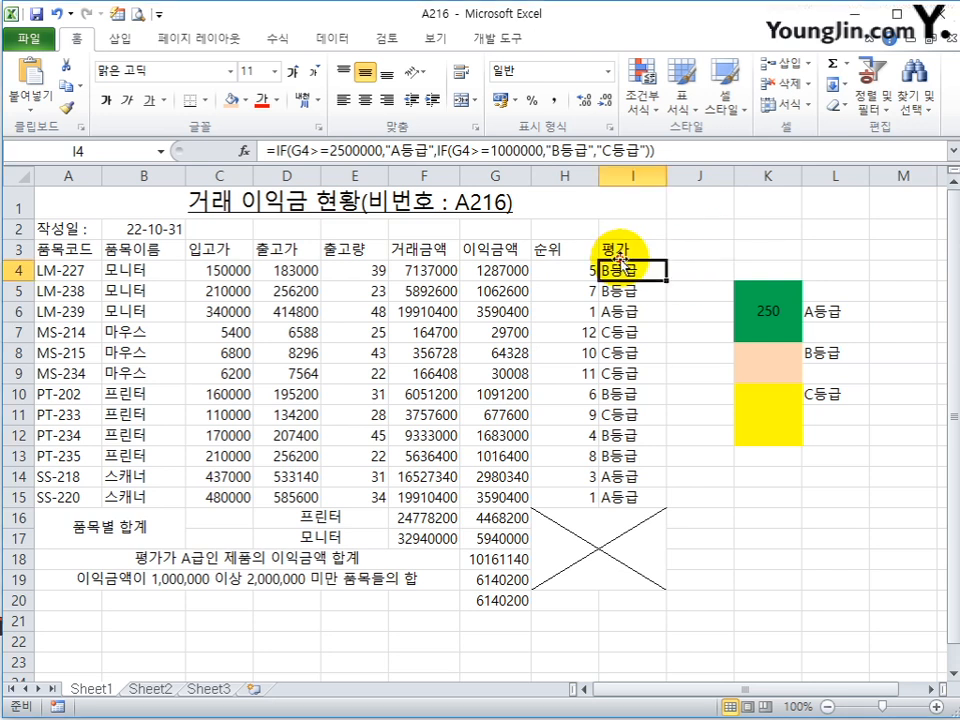
click(414, 150)
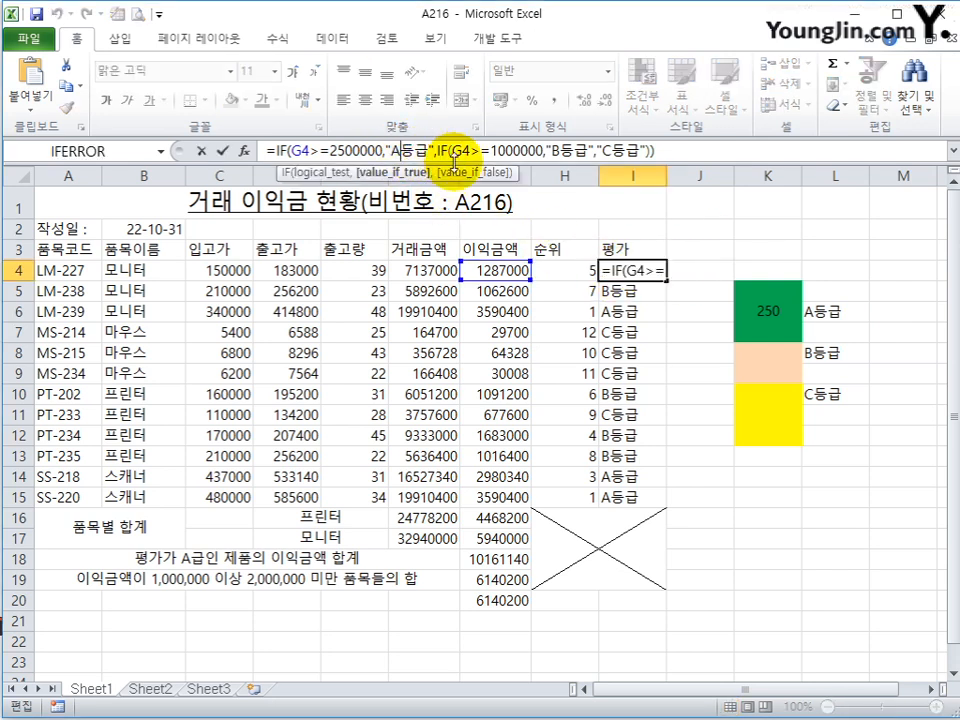
key(BackSpace)
click(562, 150)
key(BackSpace)
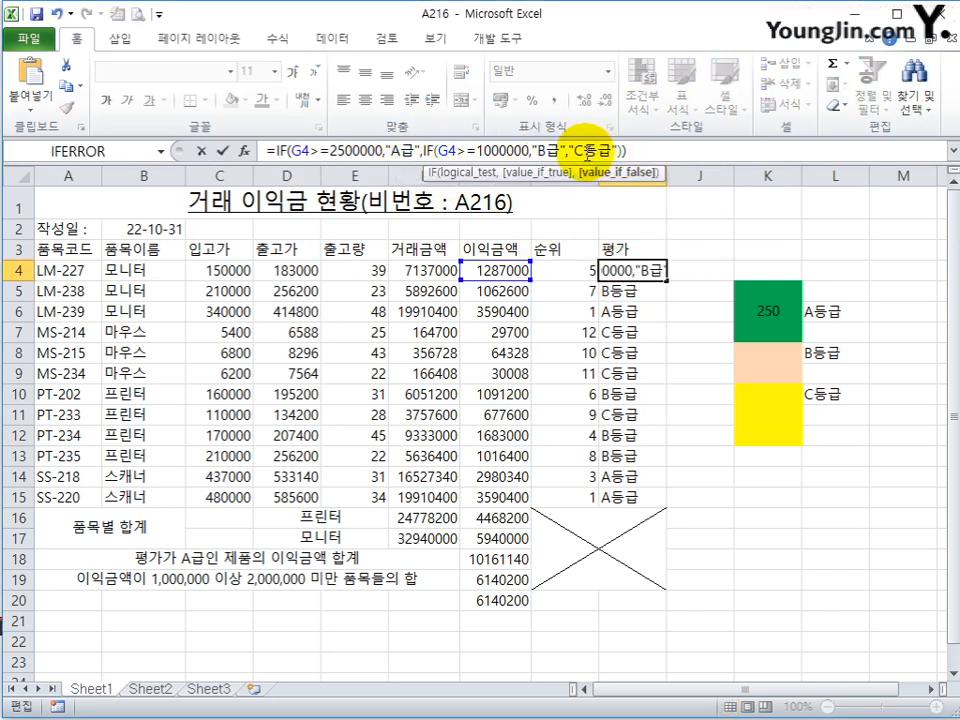
key(BackSpace)
click(660, 264)
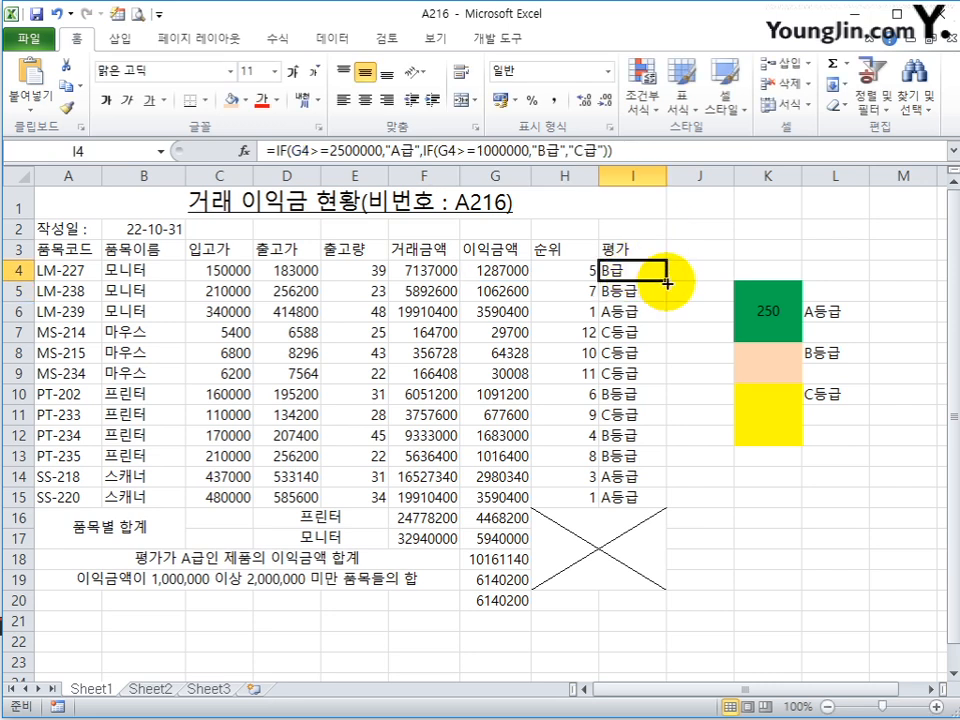
drag(665, 281, 656, 500)
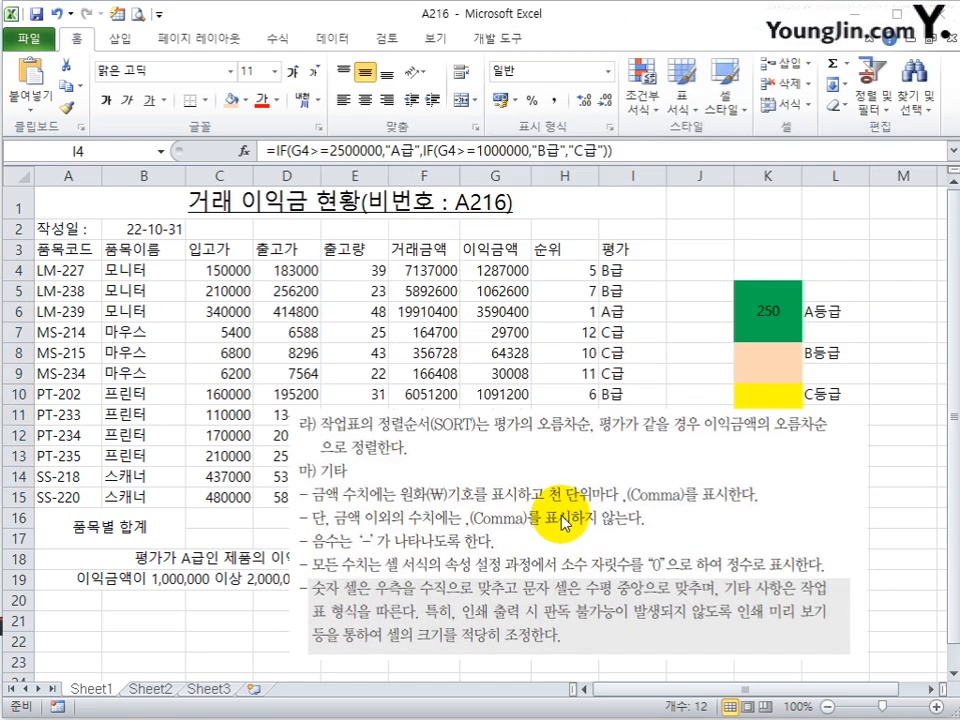
Sort the data in A3:I15 by 평가 ascending, with 이익금액 ascending as the second sort key.
drag(62, 249, 605, 501)
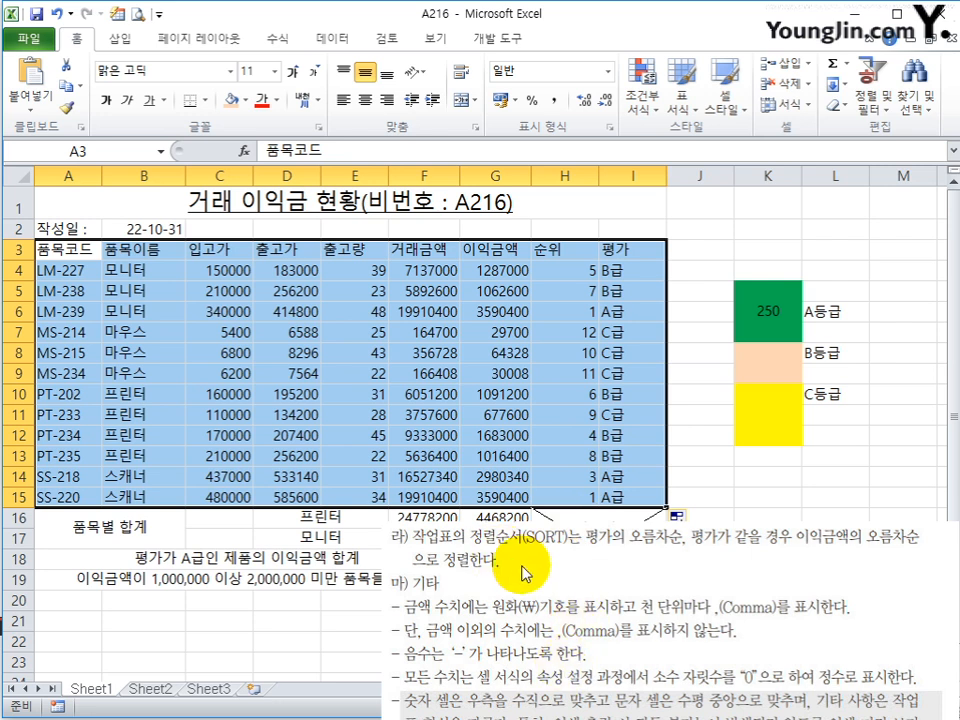
click(348, 42)
click(393, 82)
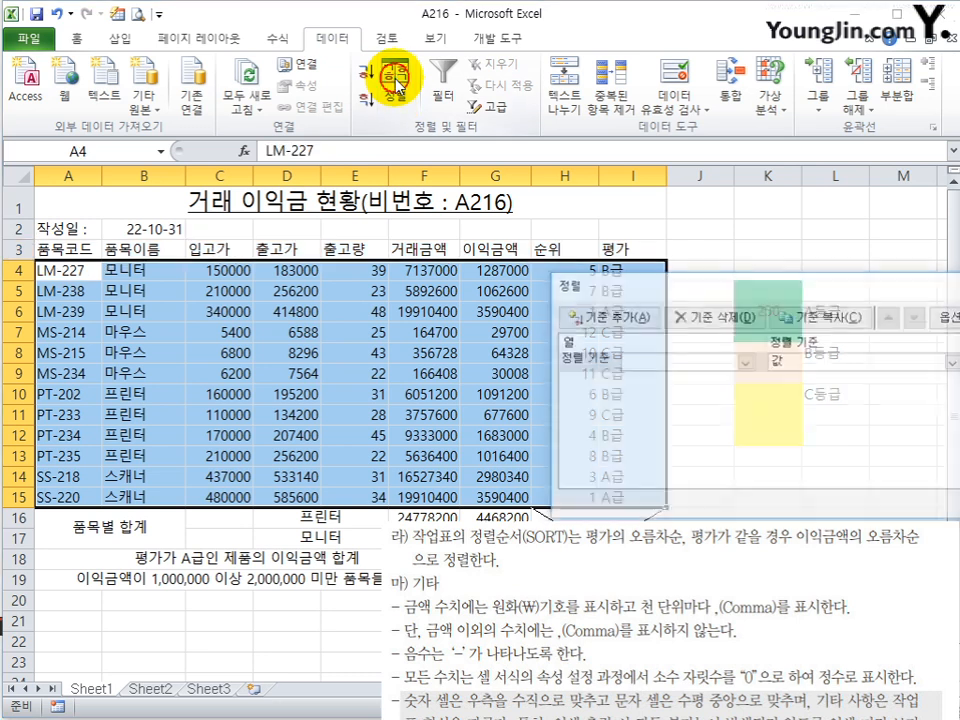
drag(668, 290, 380, 11)
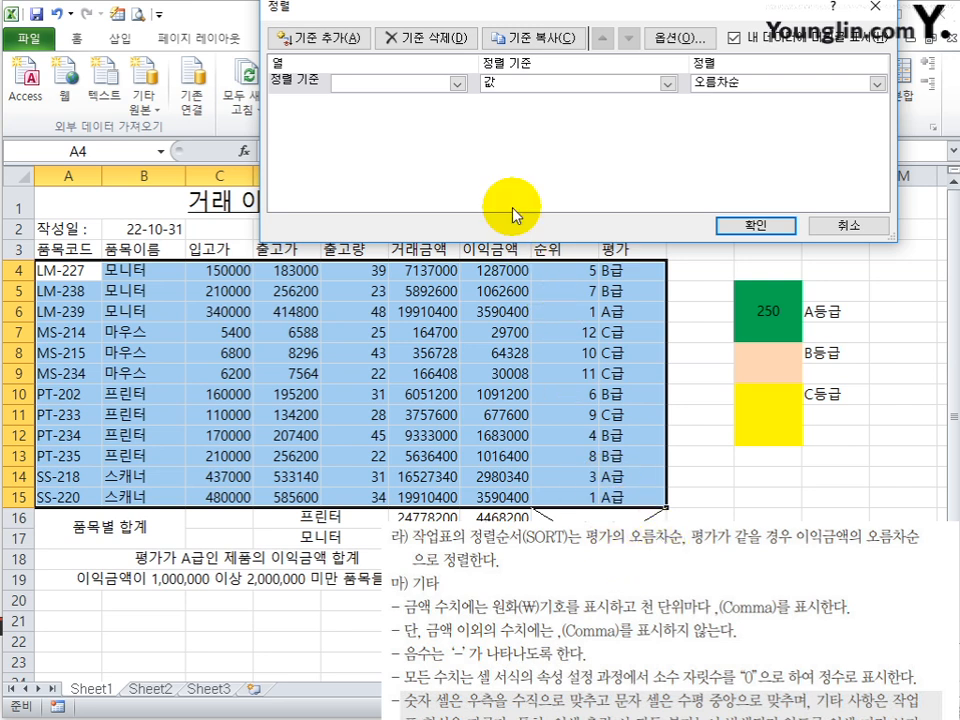
click(457, 83)
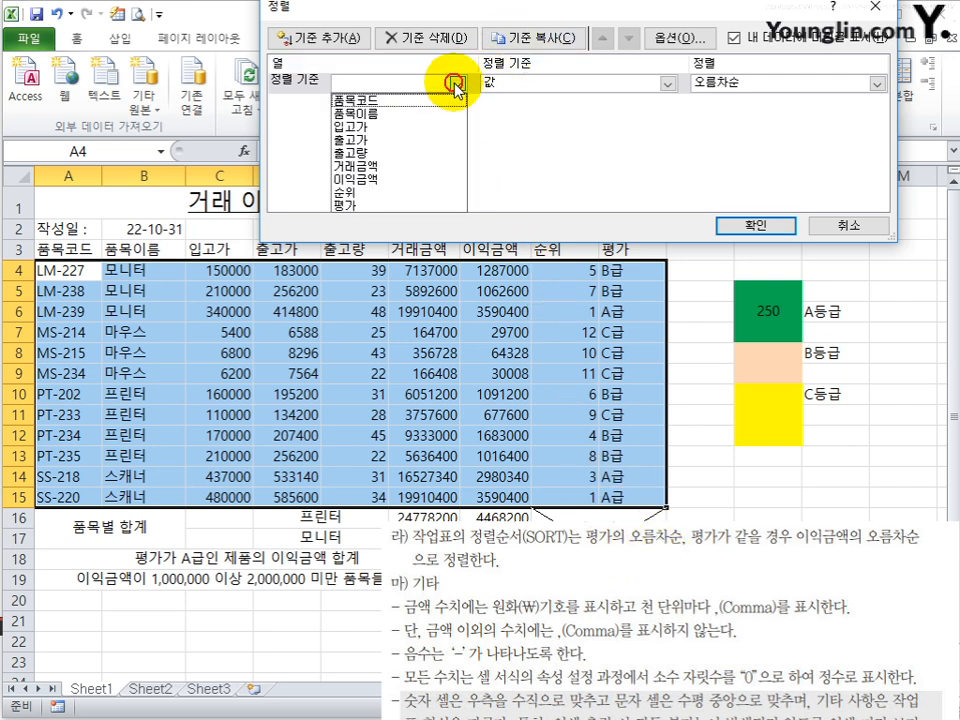
click(381, 205)
click(318, 40)
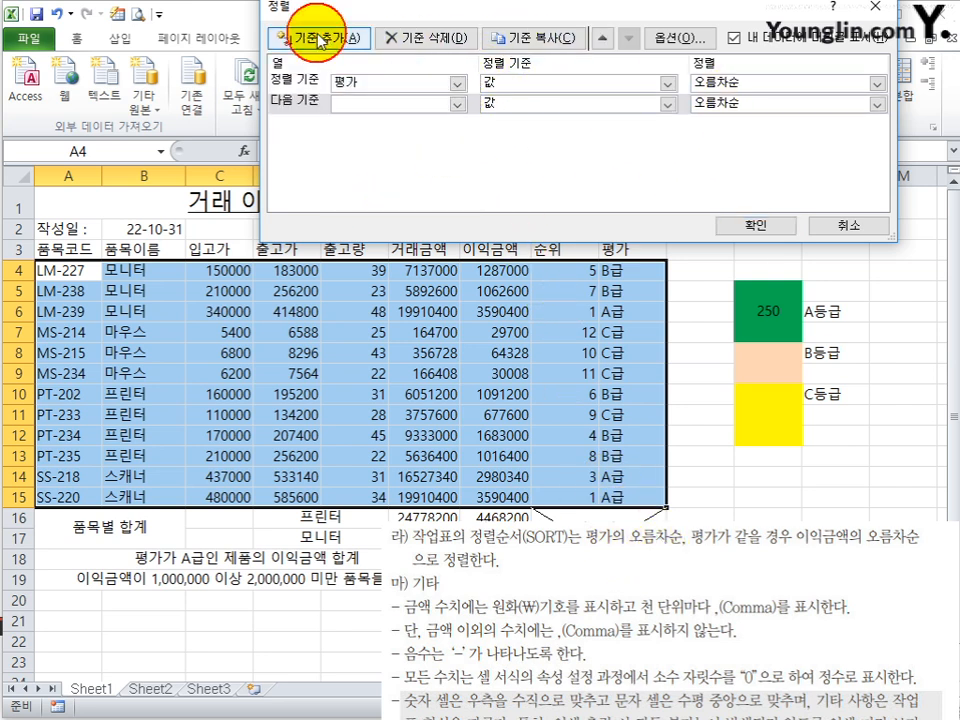
click(455, 104)
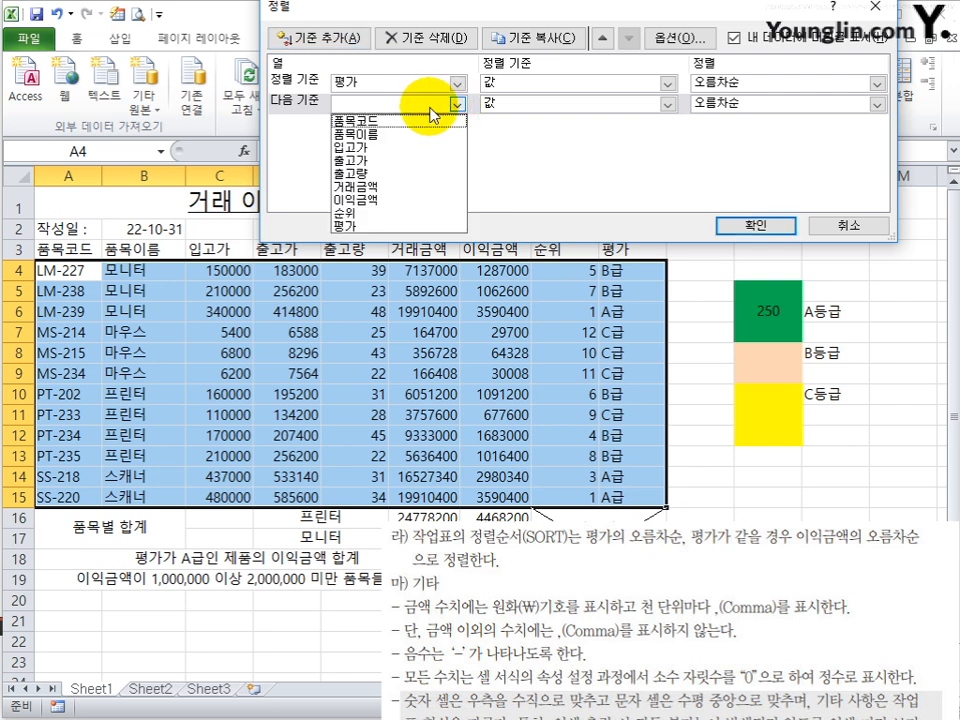
click(392, 197)
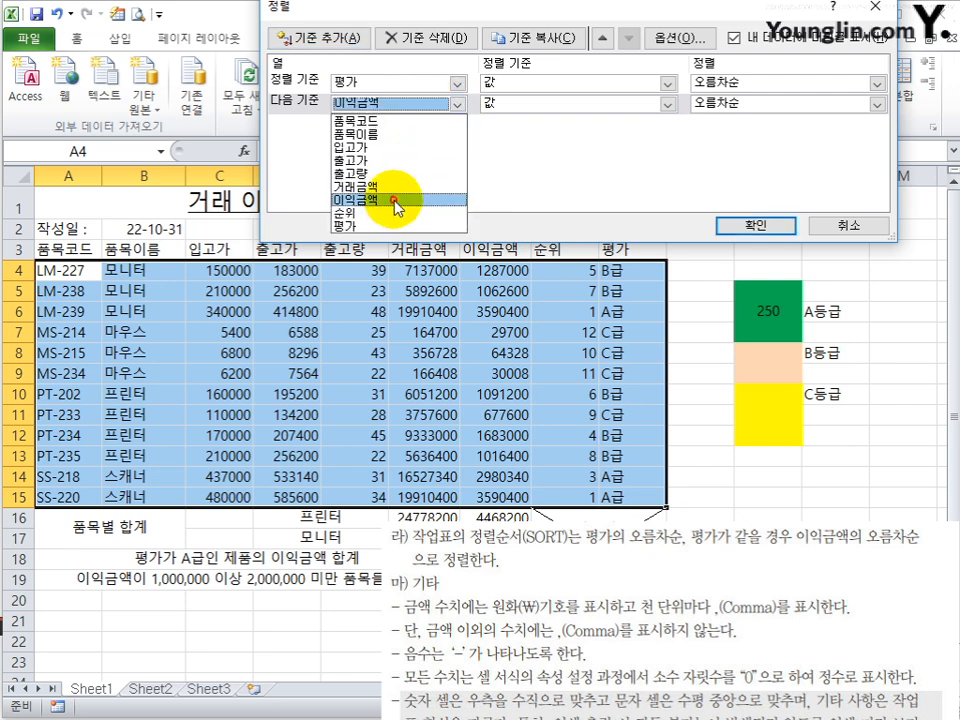
click(737, 104)
click(740, 119)
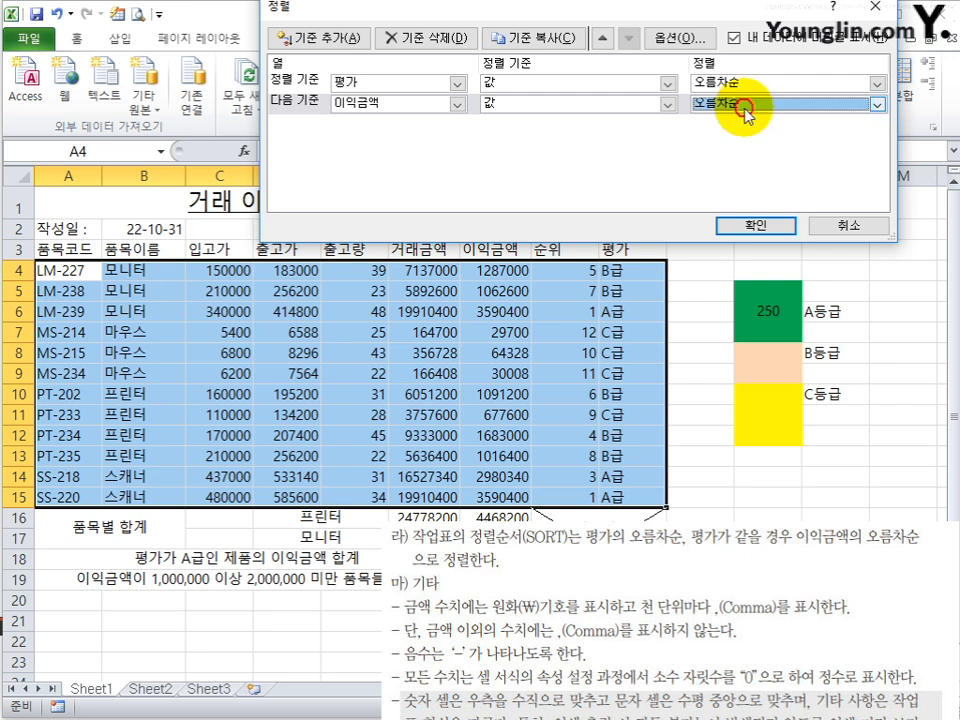
click(757, 225)
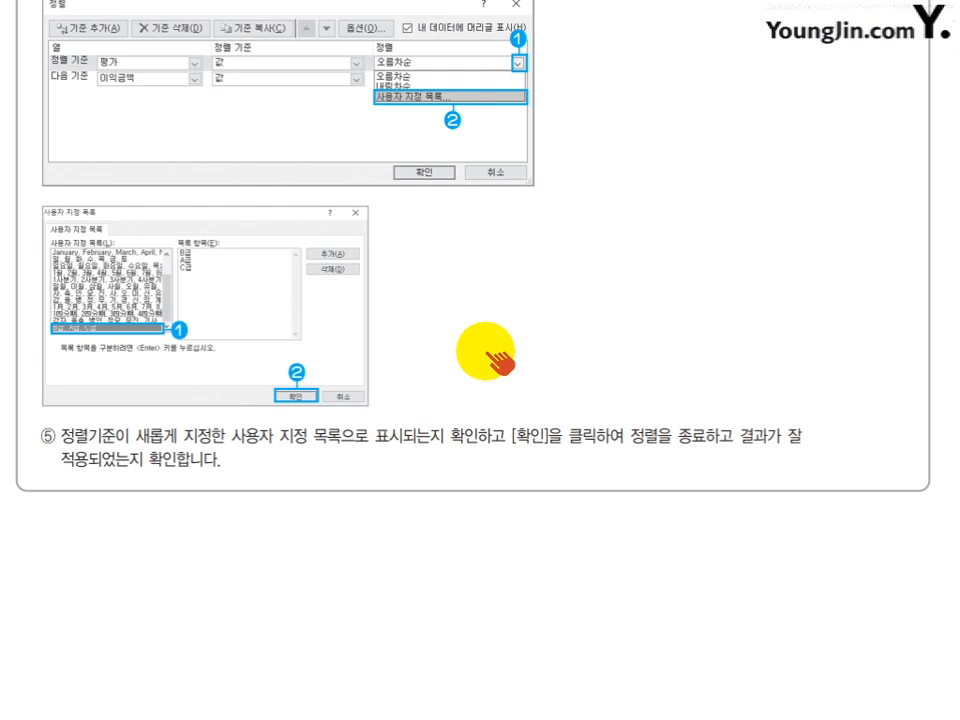
Check the textbook's cell format requirements and apply the 통화 format to the amounts in C4:D15, F4:G17 and G18:G20.
scroll(486, 355, down, 5)
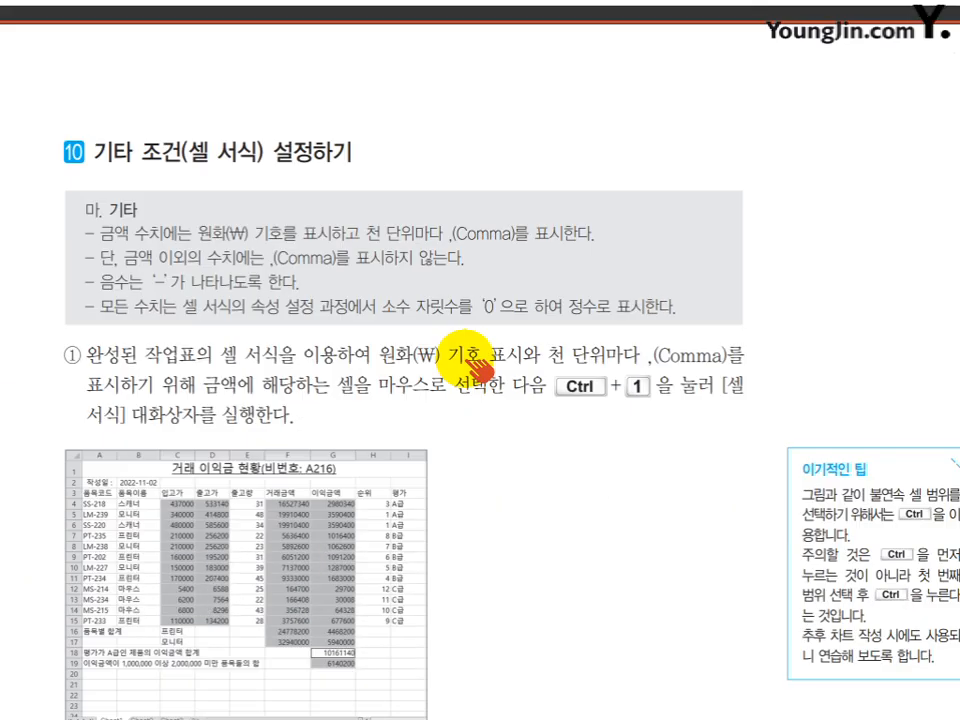
scroll(470, 355, down, 2)
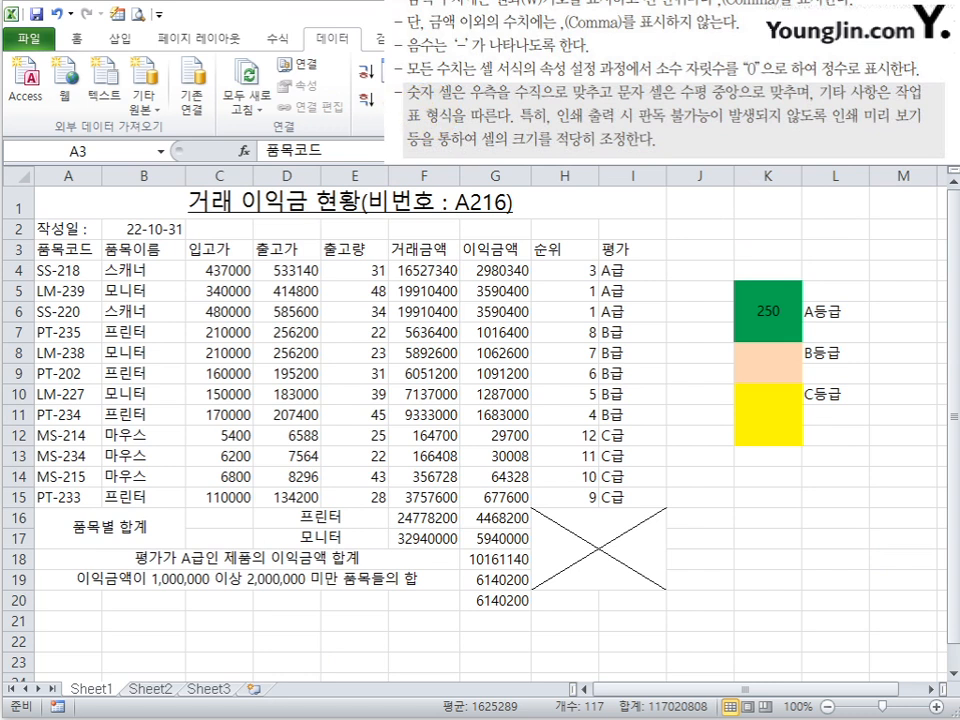
drag(225, 270, 290, 484)
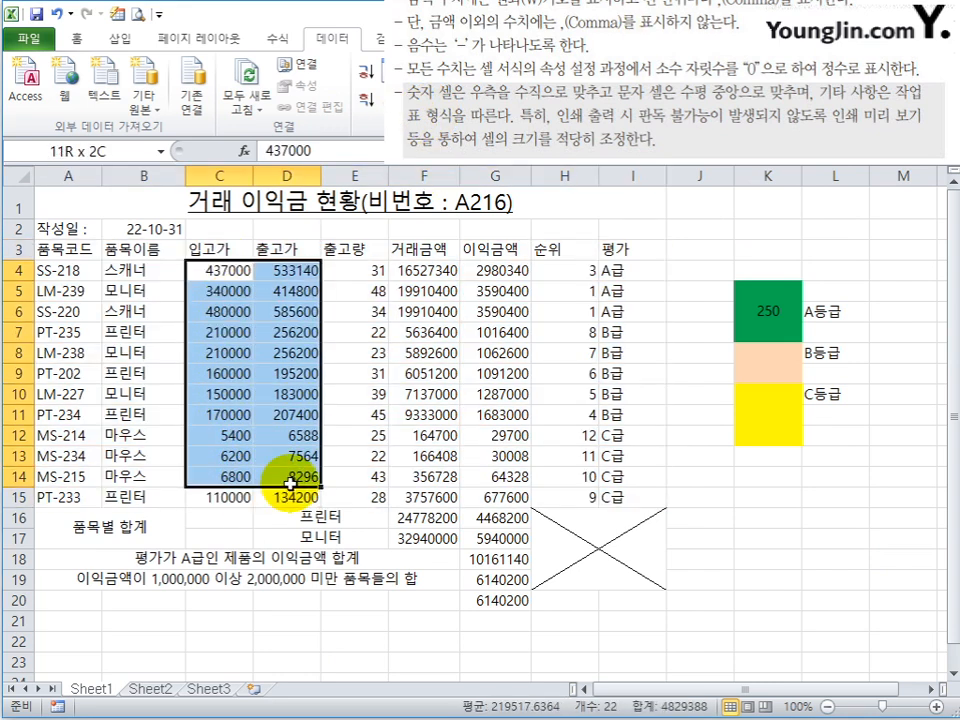
drag(418, 270, 499, 600)
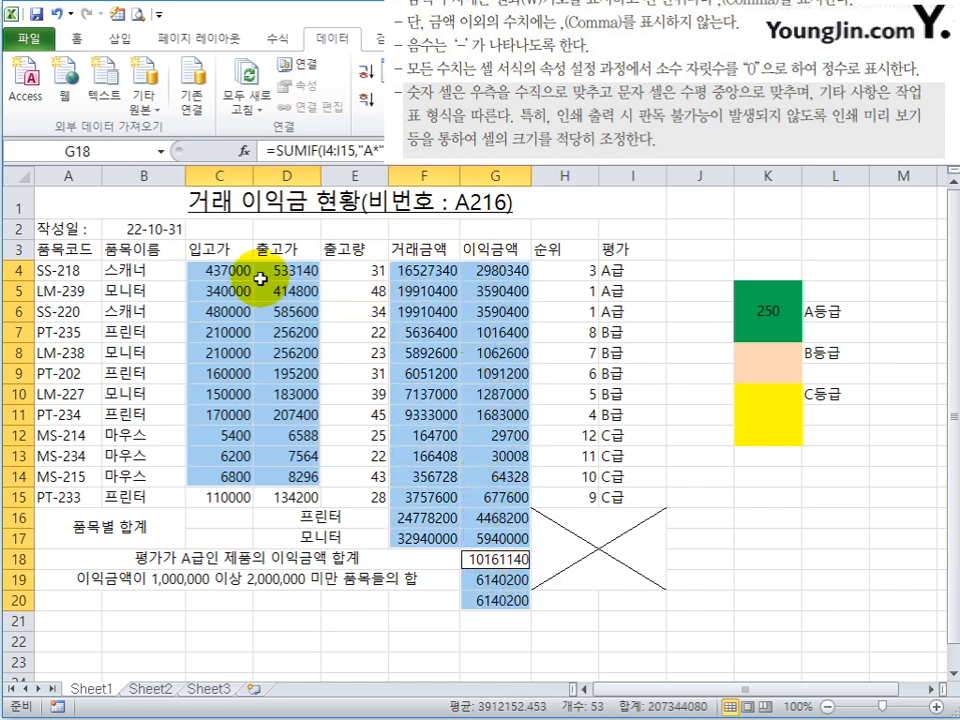
click(220, 268)
drag(218, 269, 309, 493)
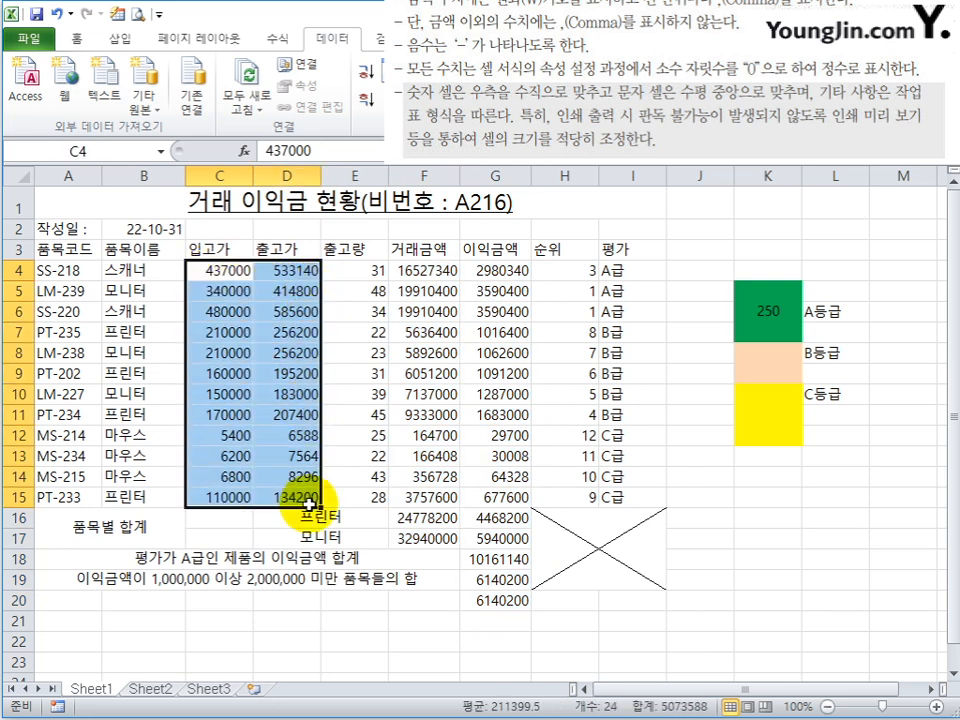
drag(424, 270, 505, 600)
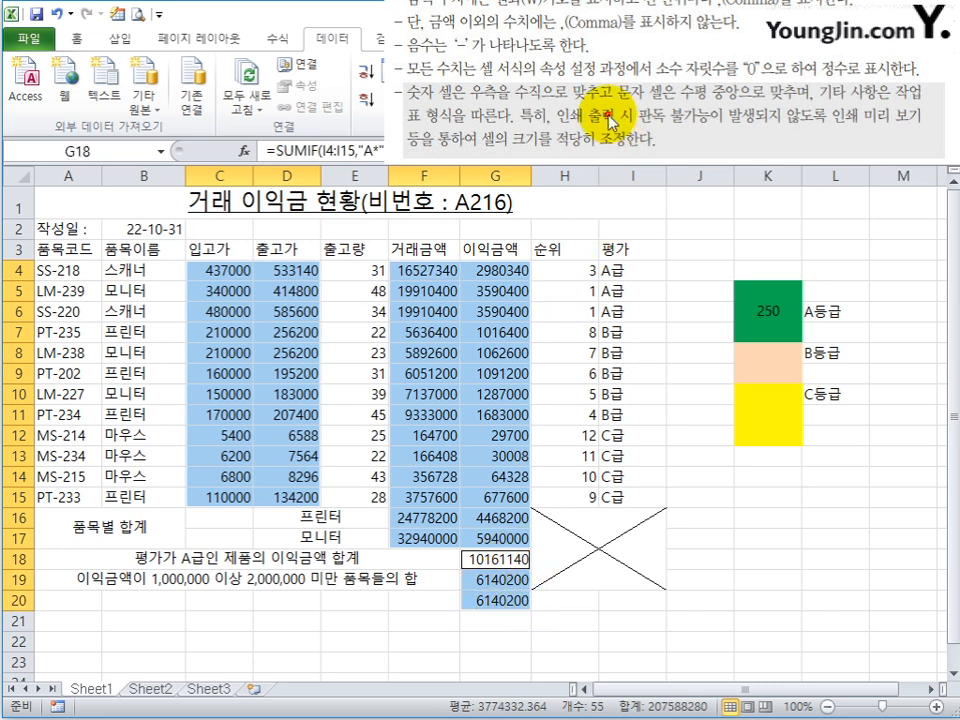
click(561, 70)
click(78, 36)
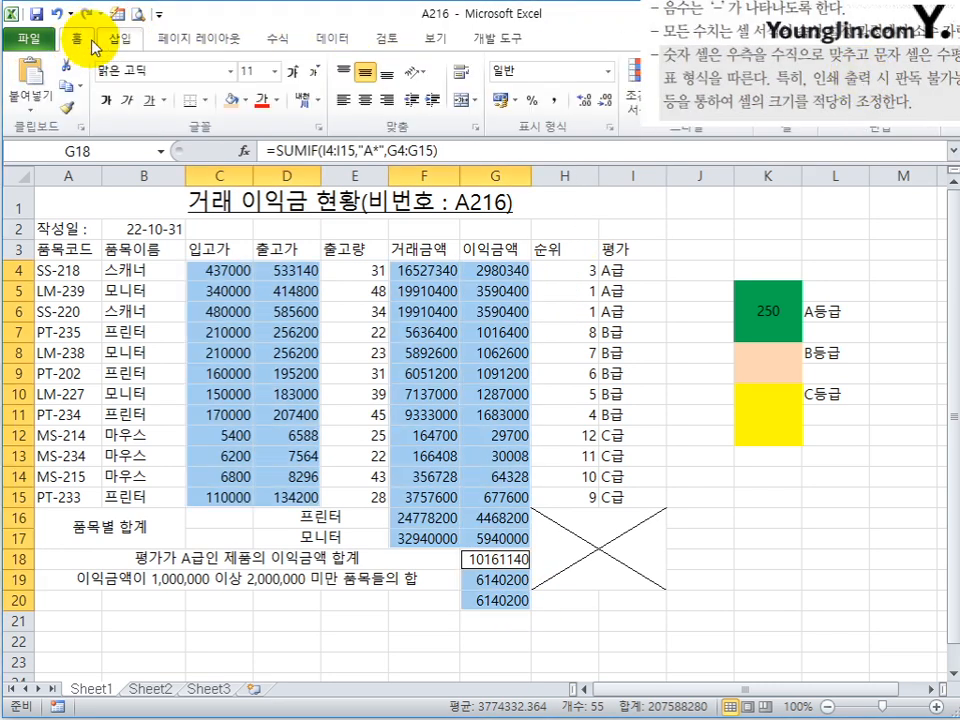
click(608, 72)
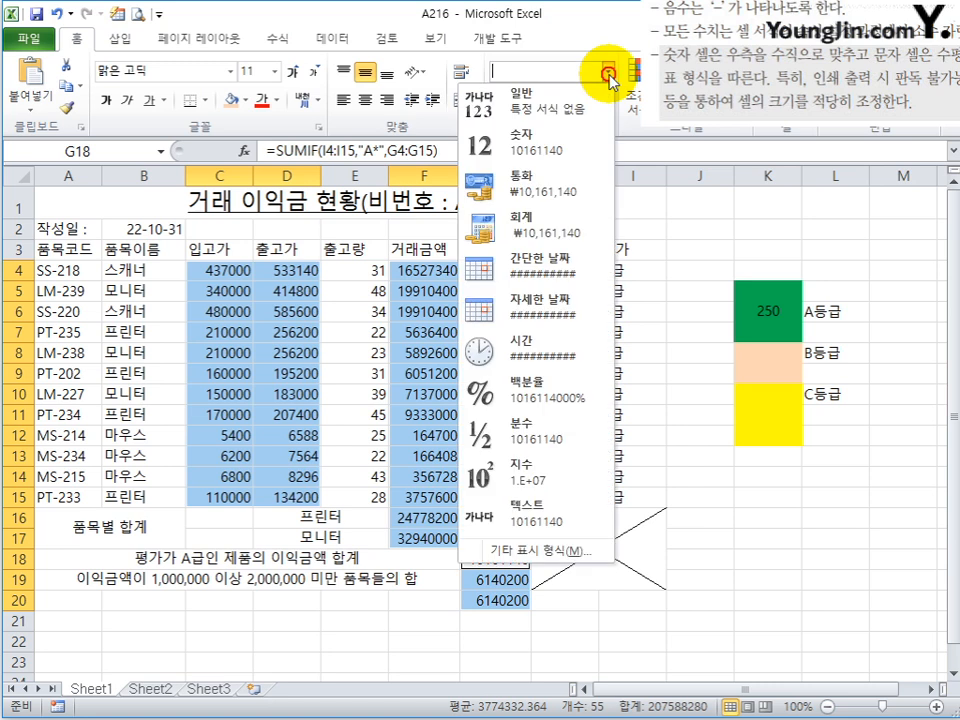
click(541, 189)
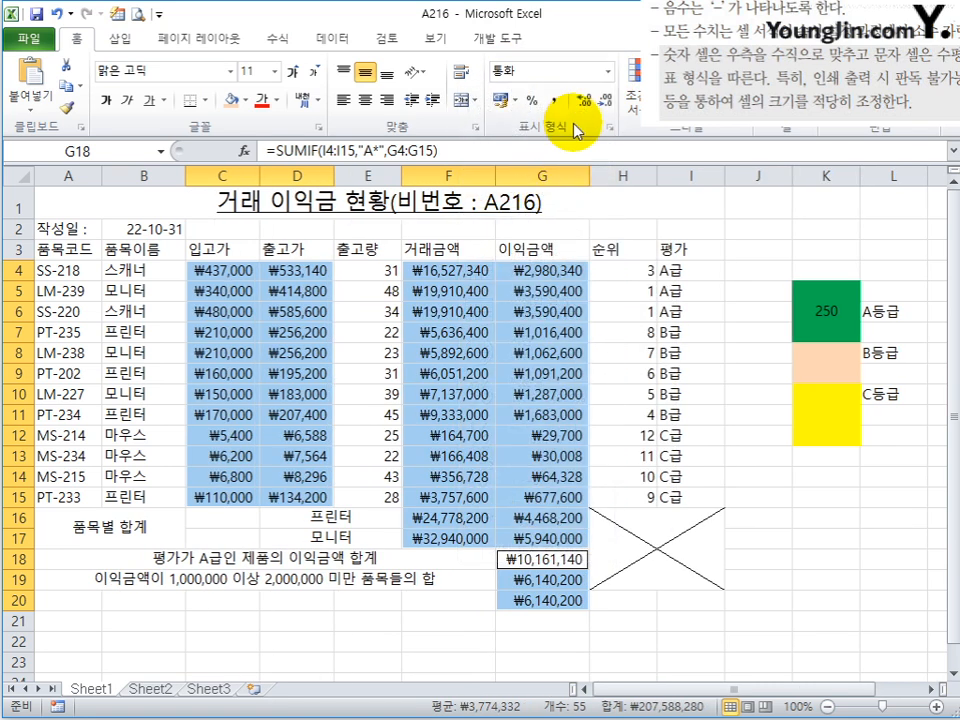
Try the 회계 number format on the selected amount cells and return them to 통화.
click(515, 101)
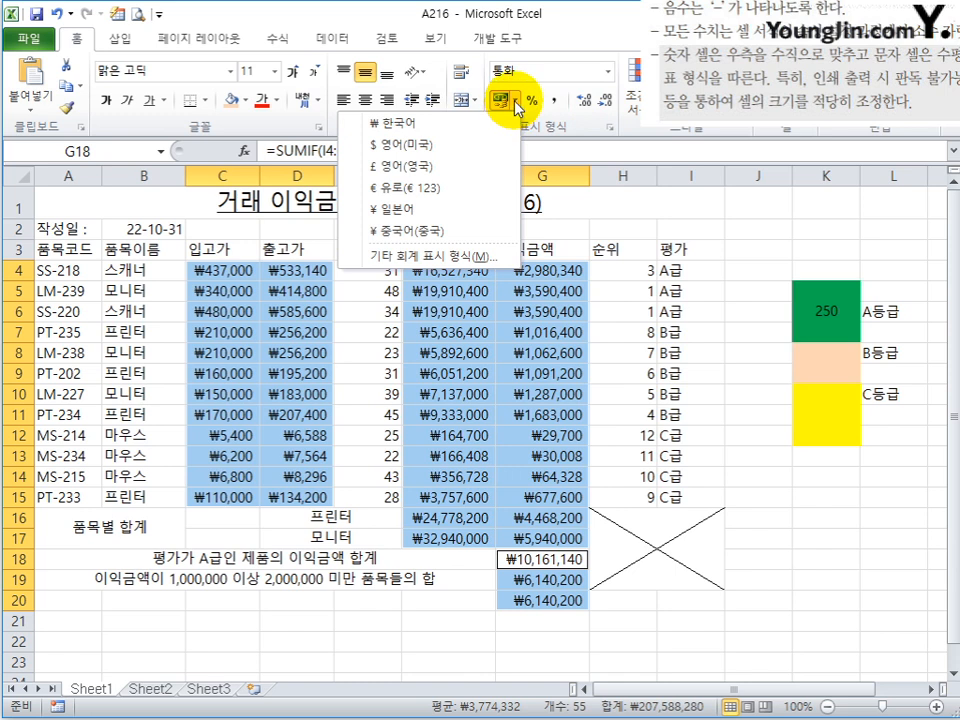
click(516, 102)
click(607, 71)
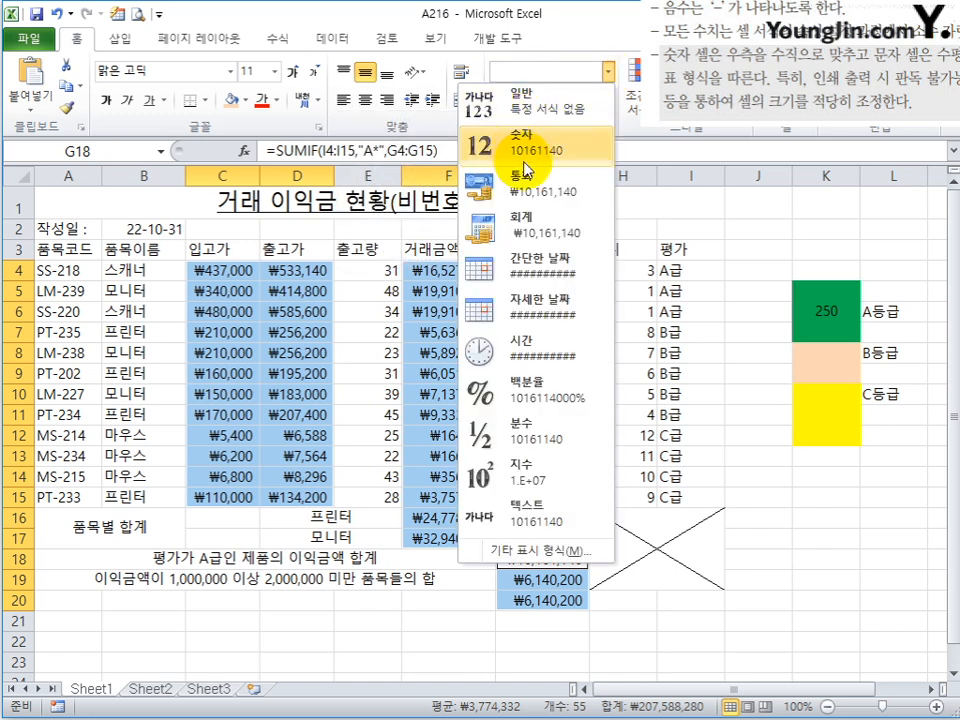
click(558, 186)
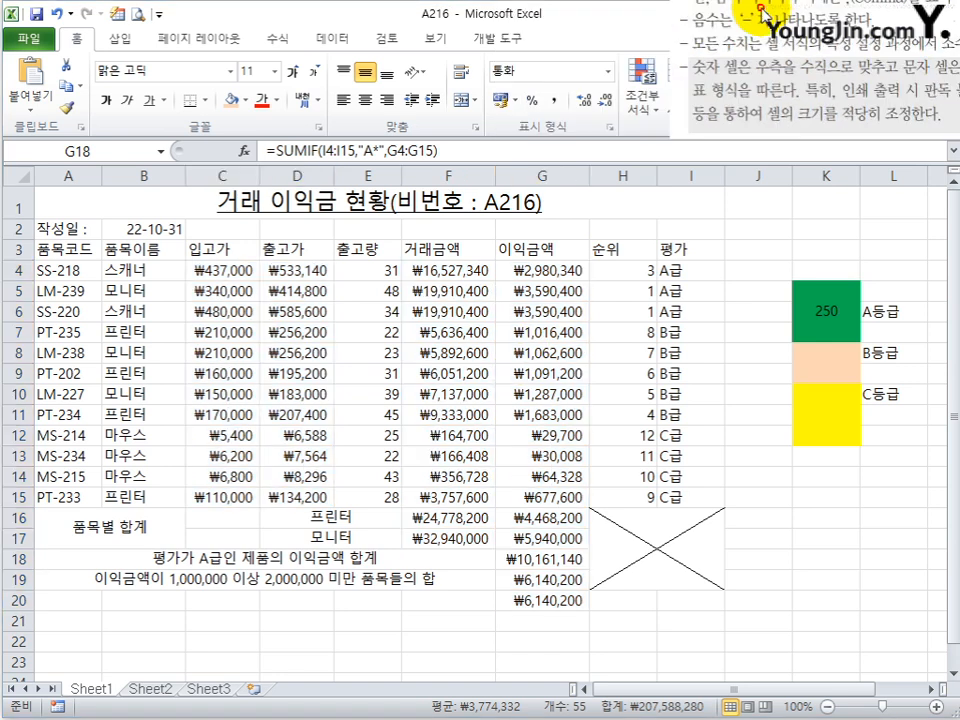
click(606, 72)
click(530, 224)
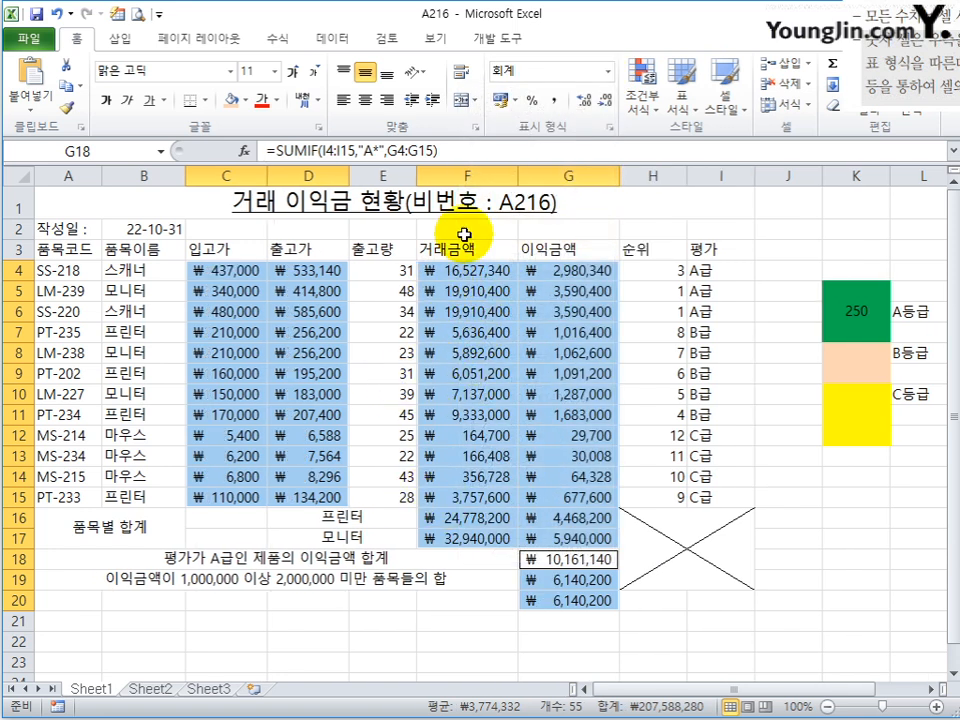
click(606, 74)
click(655, 186)
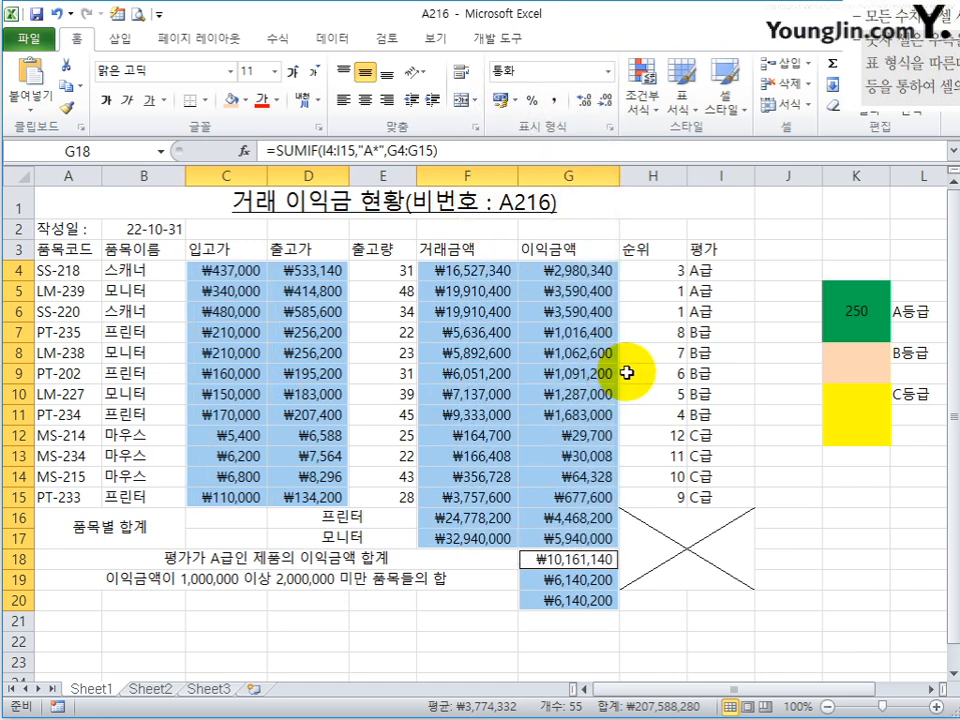
Autofit the widths of columns C to G and of all table columns A to I.
drag(197, 176, 589, 178)
double_click(618, 177)
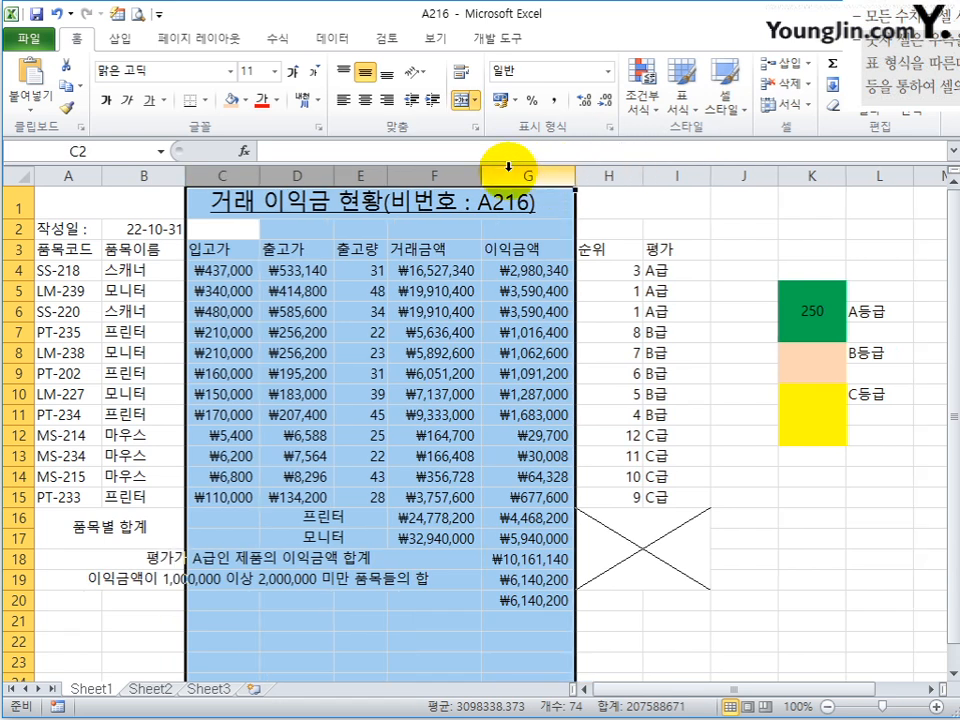
drag(75, 176, 645, 177)
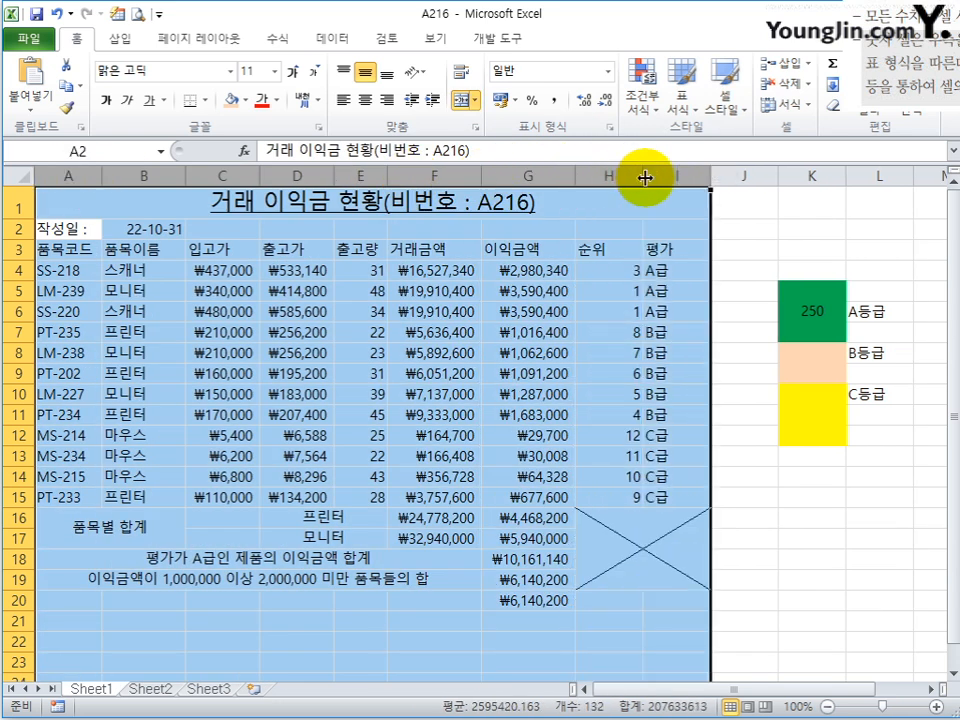
double_click(709, 177)
click(487, 312)
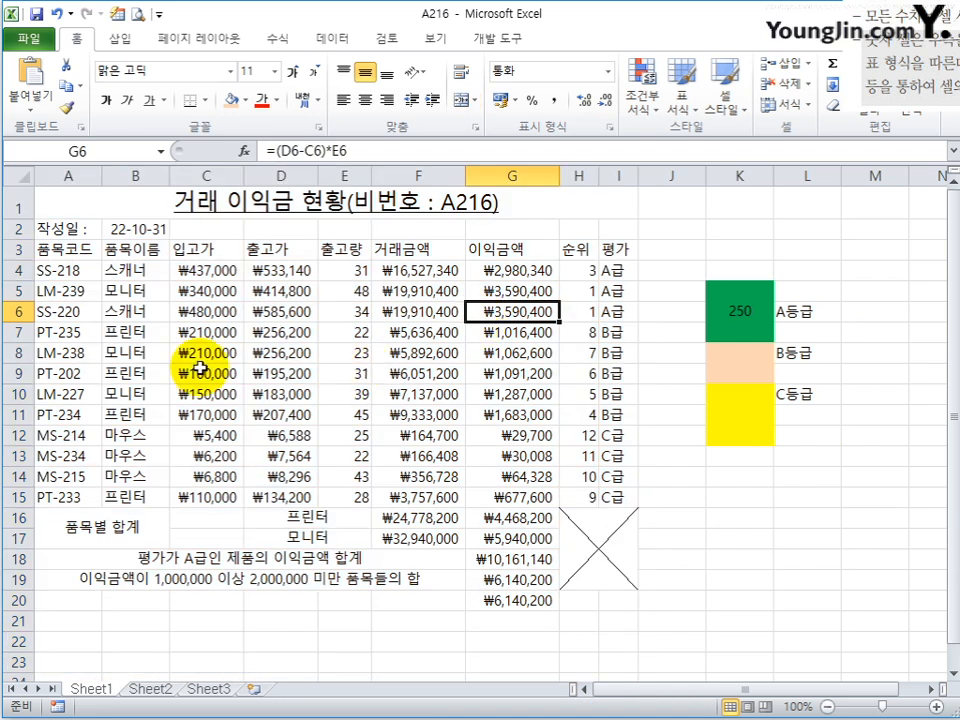
Centre the text cells horizontally in A2:A15, B3:B15, the remaining row 3 headers and the 평가 grades in I4:I15.
drag(959, 5, 497, 58)
click(350, 284)
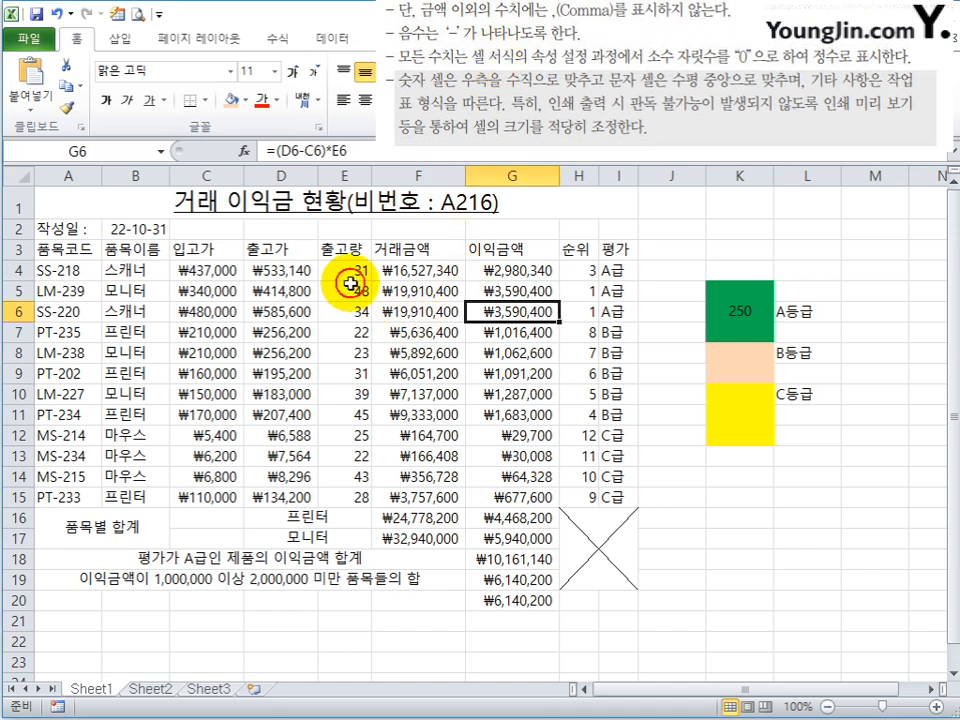
drag(349, 276, 338, 498)
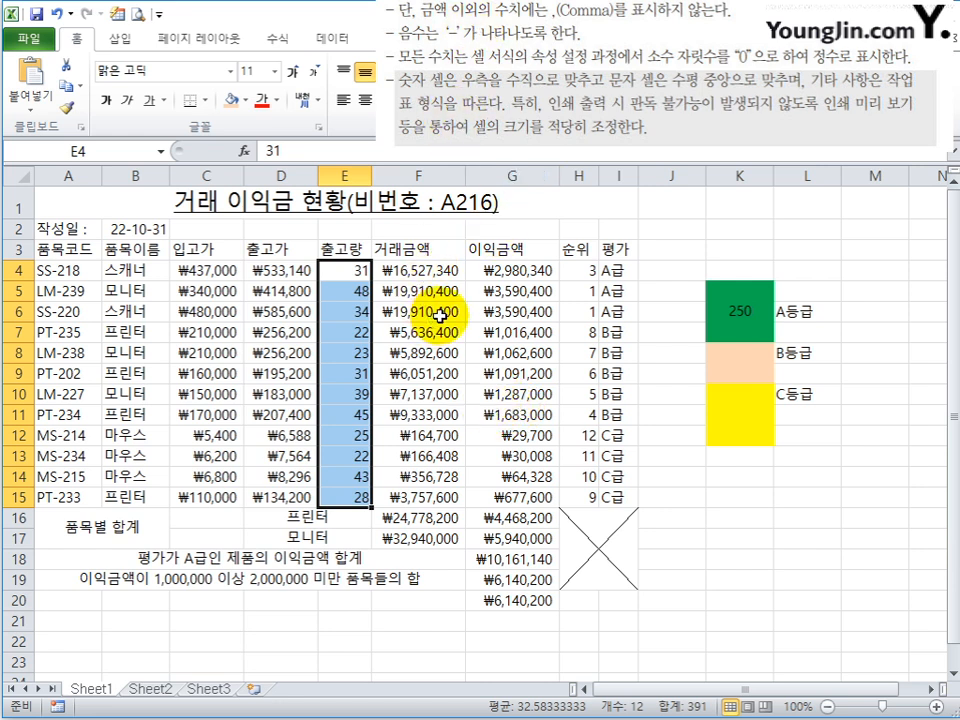
drag(52, 229, 70, 500)
drag(133, 248, 135, 500)
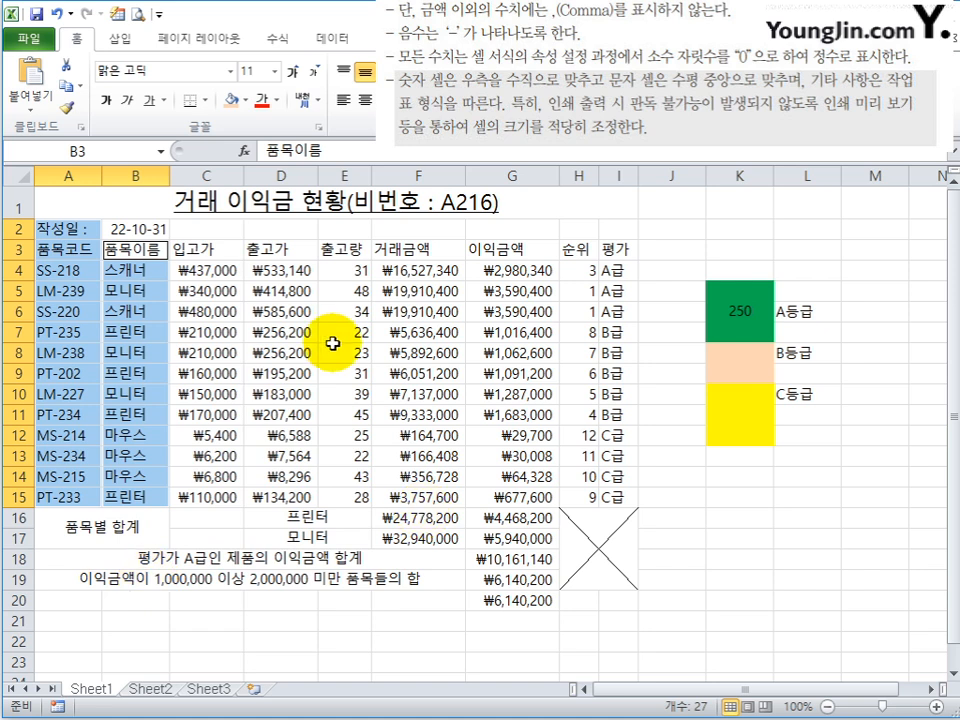
drag(190, 249, 616, 496)
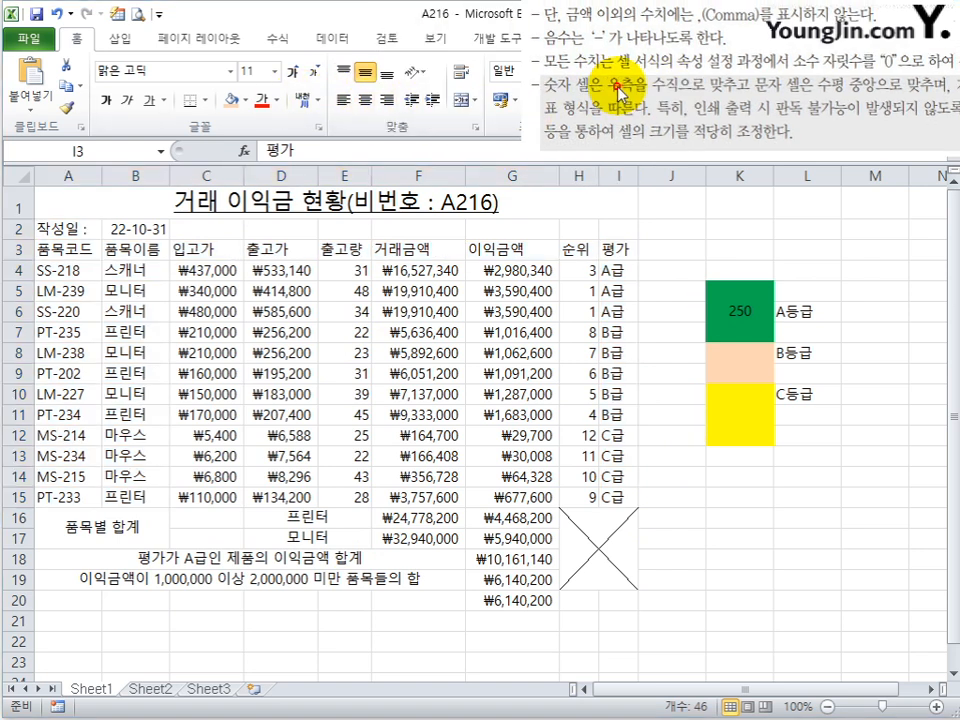
click(365, 101)
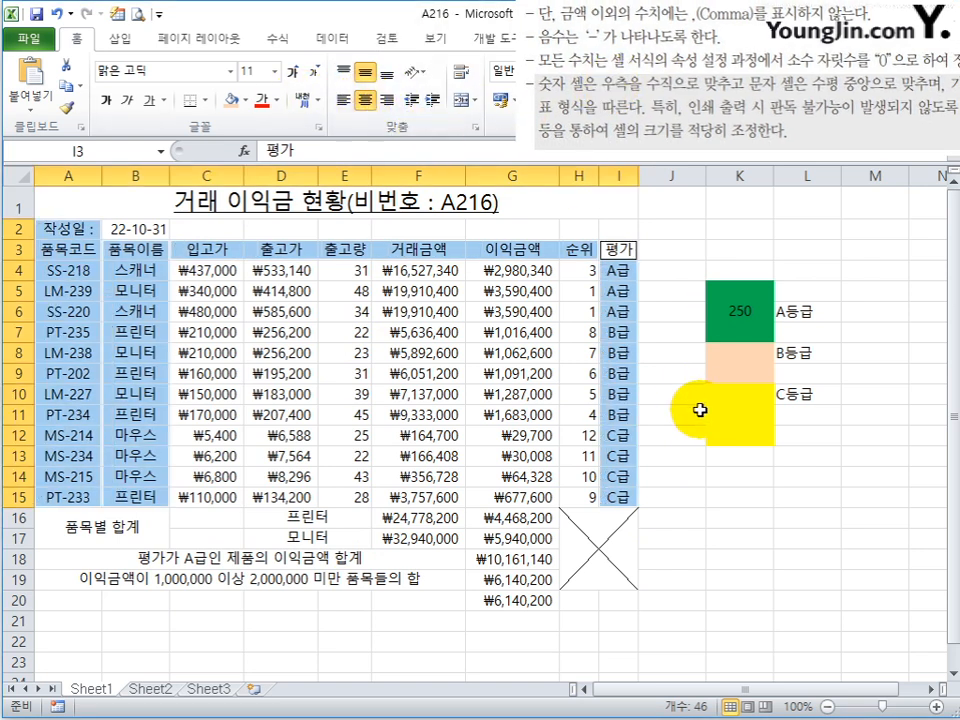
Reselect the text cells A2:A15, B3:I3, I4:I15 and B4:B15 to check their alignment against the task notes.
click(420, 373)
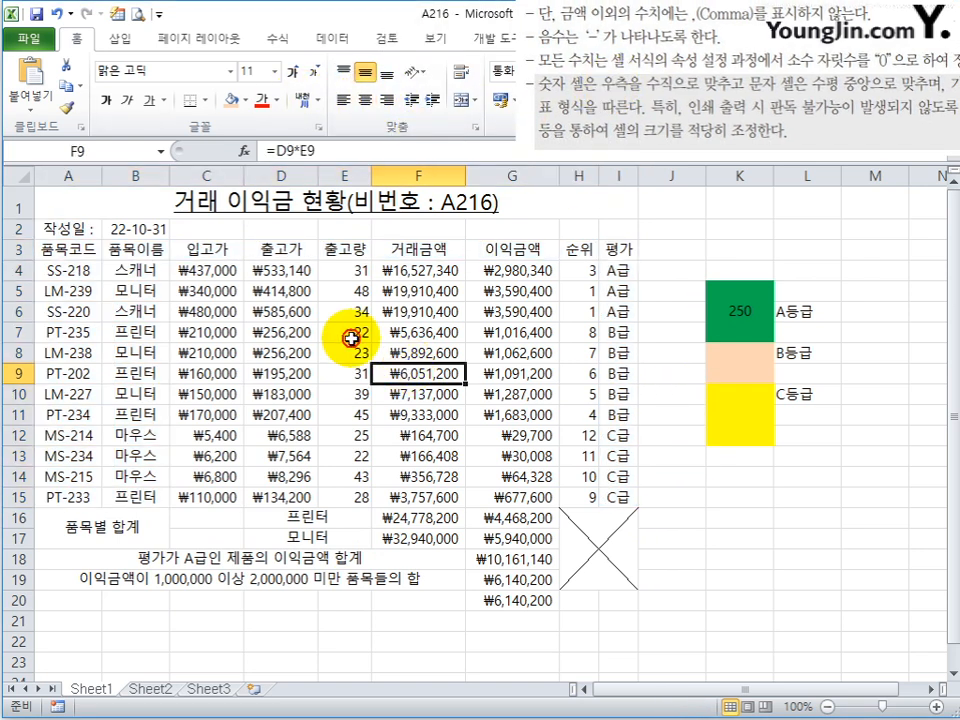
drag(70, 229, 80, 496)
drag(140, 249, 625, 495)
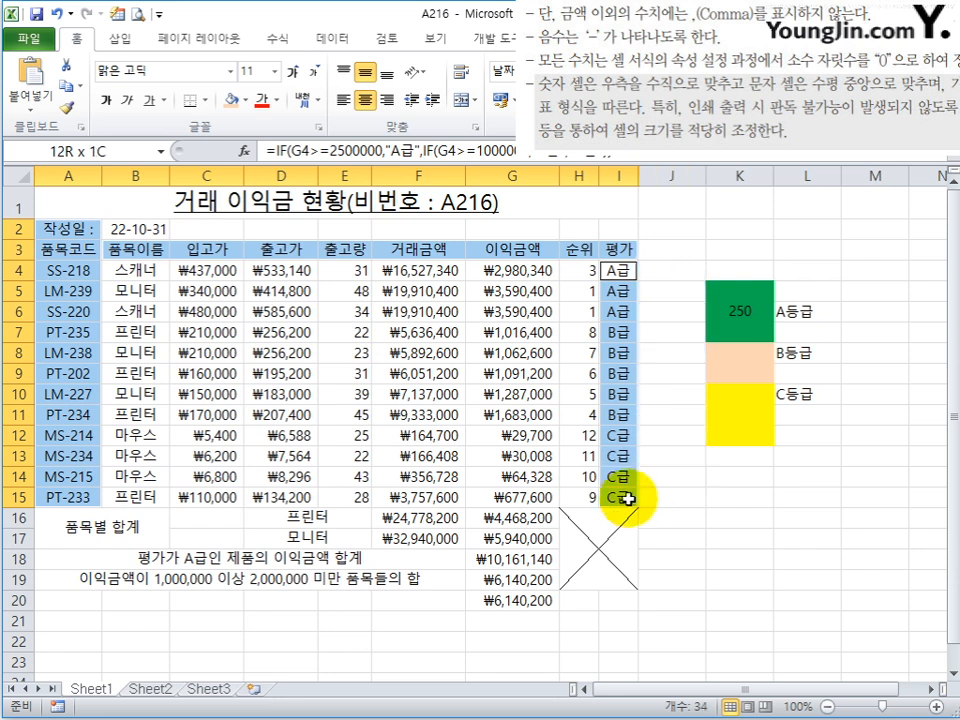
drag(135, 270, 135, 494)
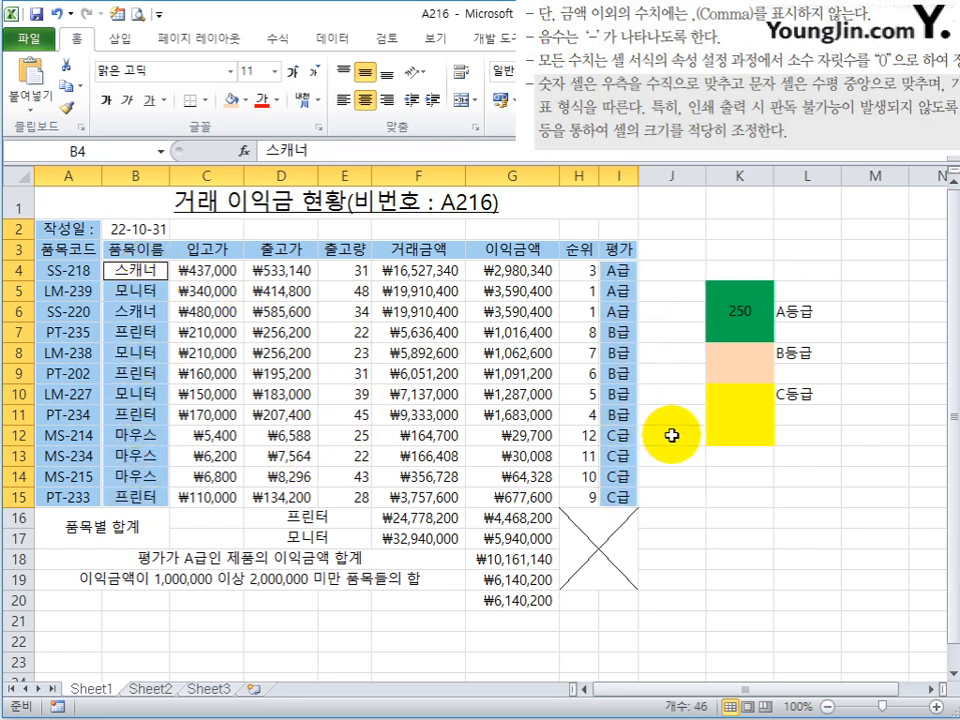
drag(851, 20, 812, 23)
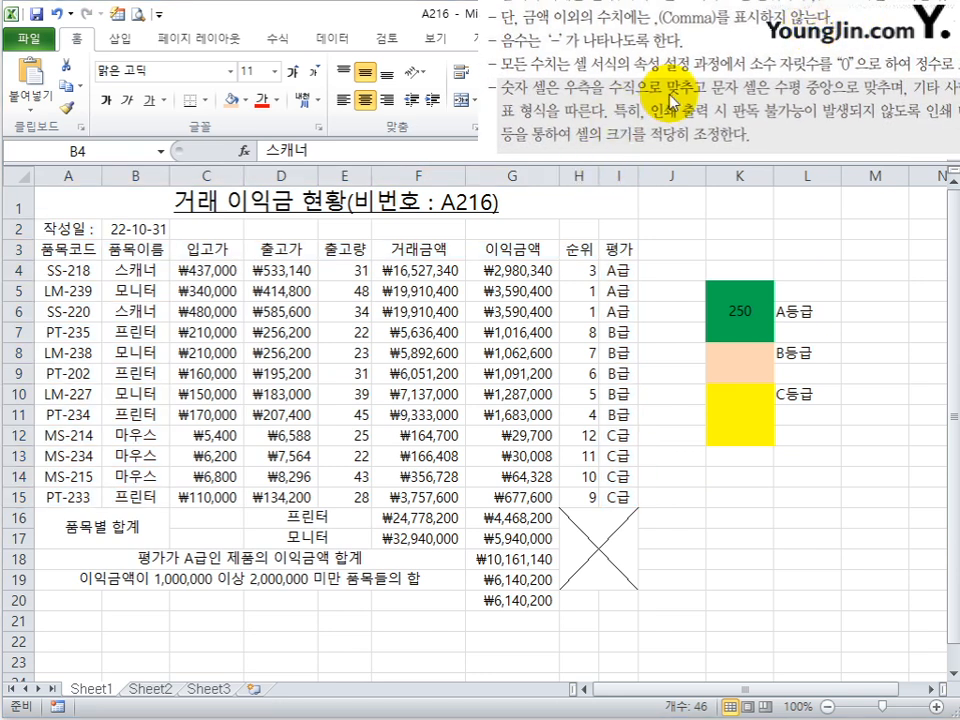
Read the textbook instructions on the 통화 format for the amount cells and the note on 회계 format.
drag(652, 73, 959, 67)
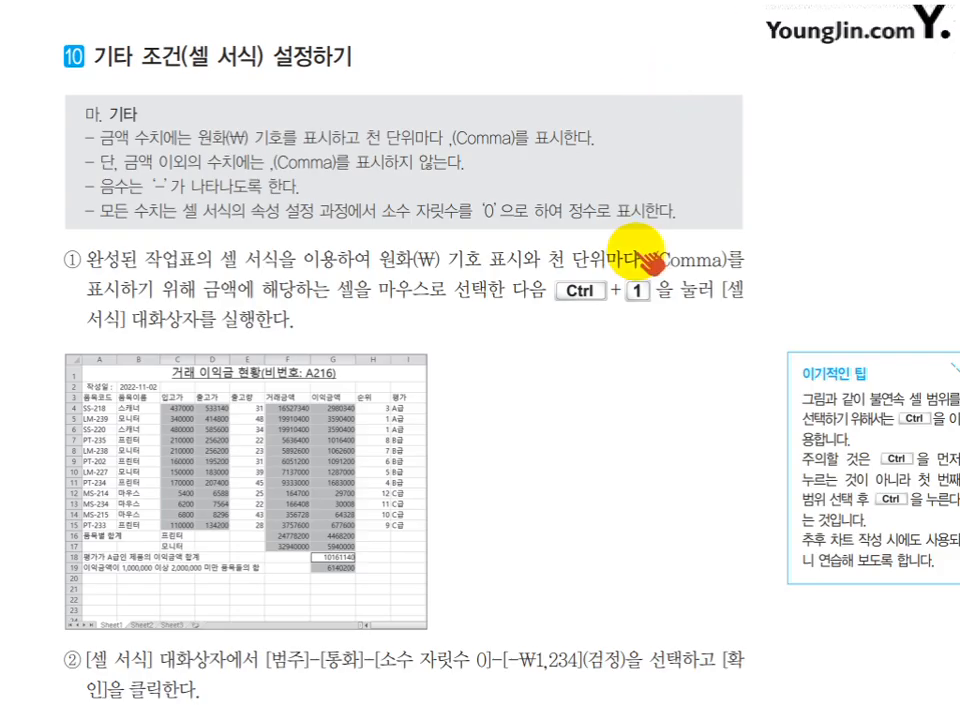
scroll(620, 250, down, 5)
scroll(610, 288, down, 5)
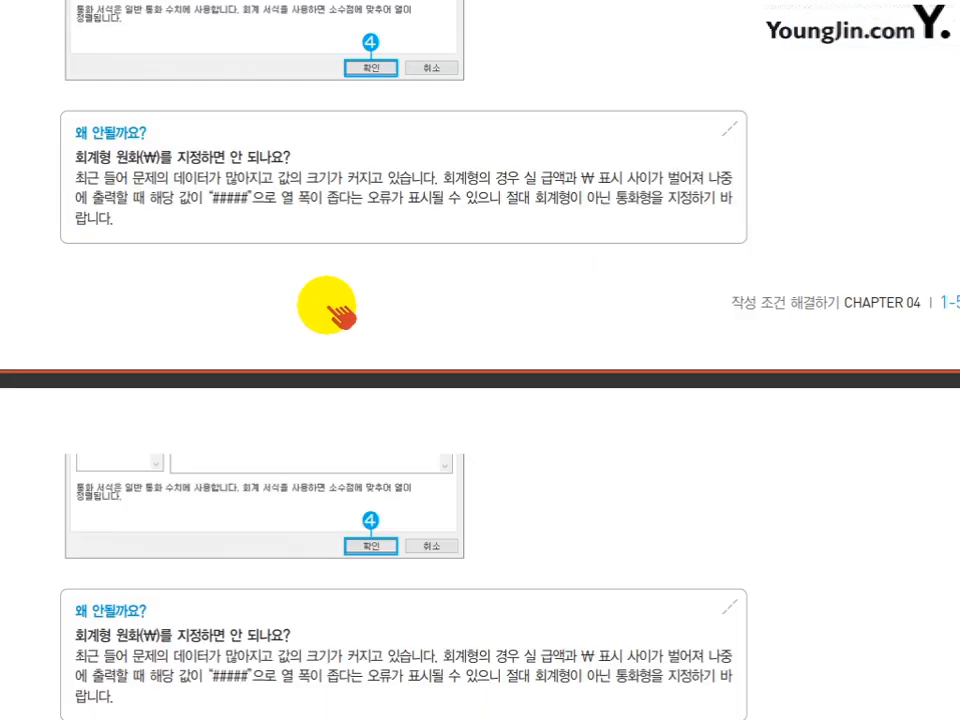
scroll(268, 311, up, 5)
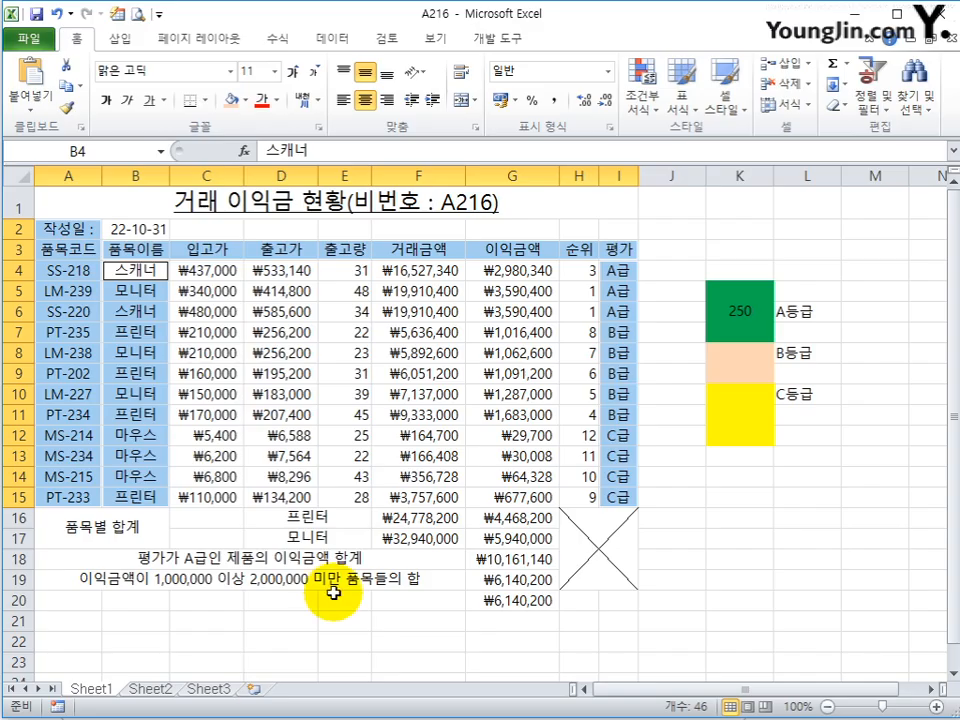
Check the 통화 number format, decimal places and ₩ symbol of C4:D15 and F4:G17 in the cell format settings.
click(419, 394)
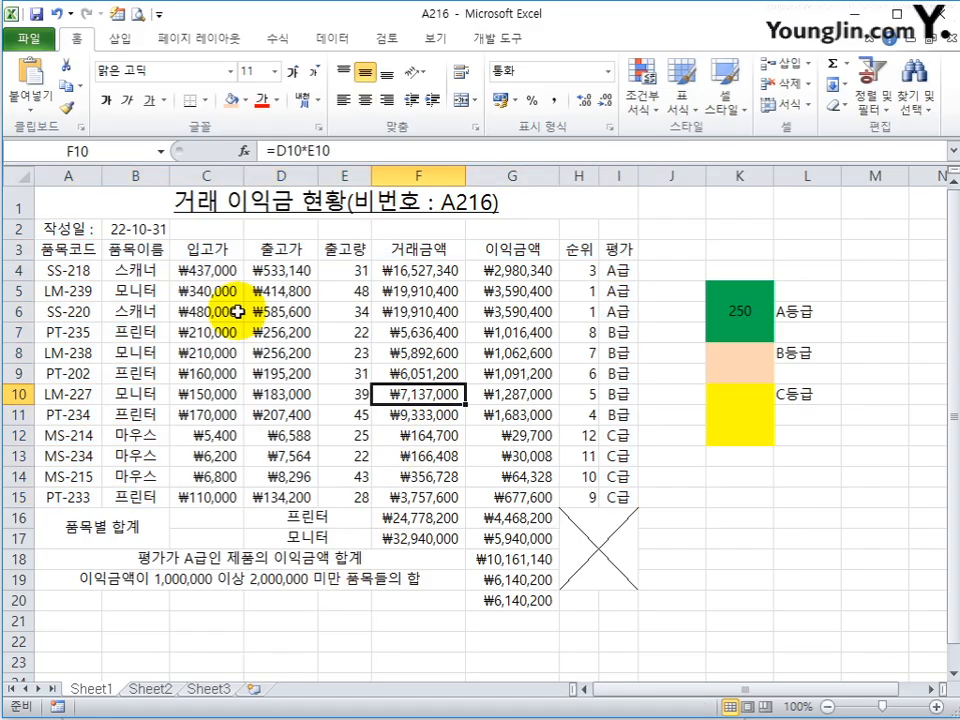
drag(207, 270, 287, 492)
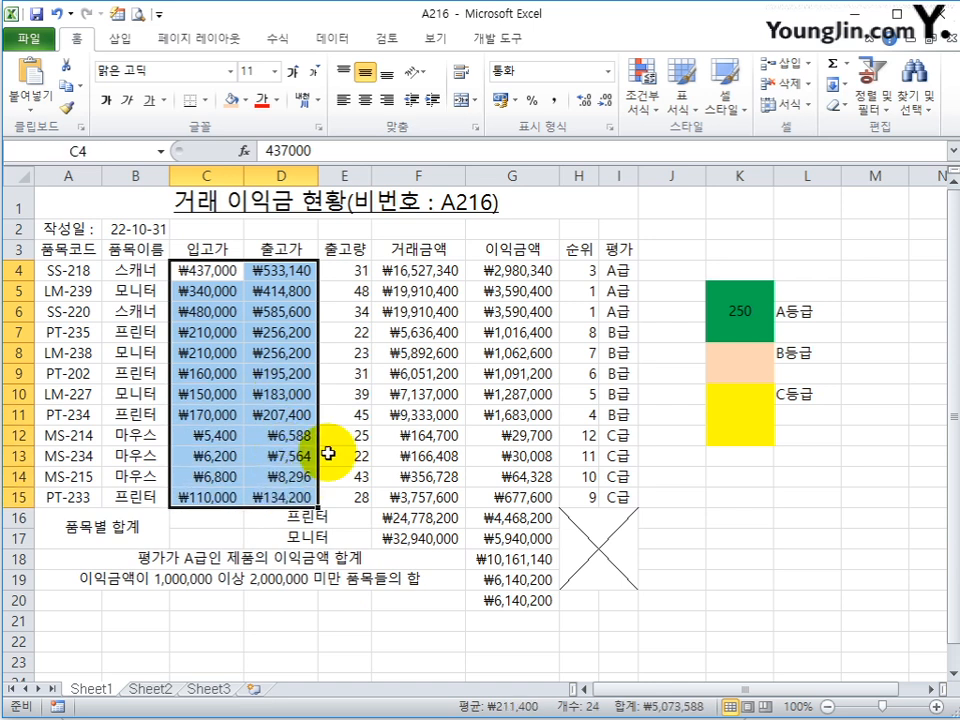
click(478, 130)
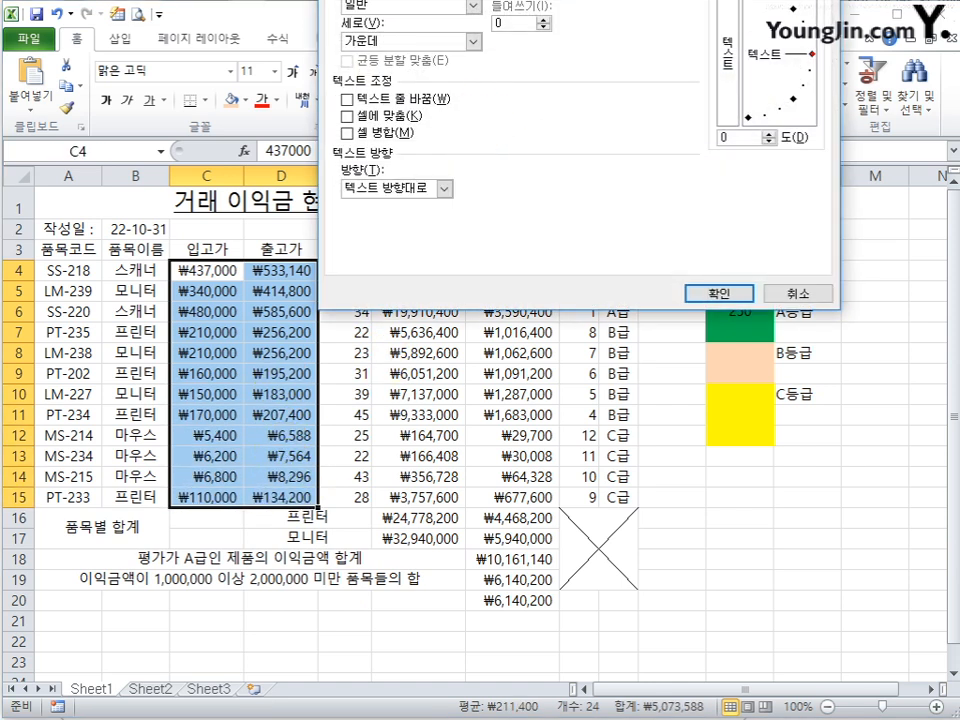
drag(537, 1, 561, 47)
click(378, 67)
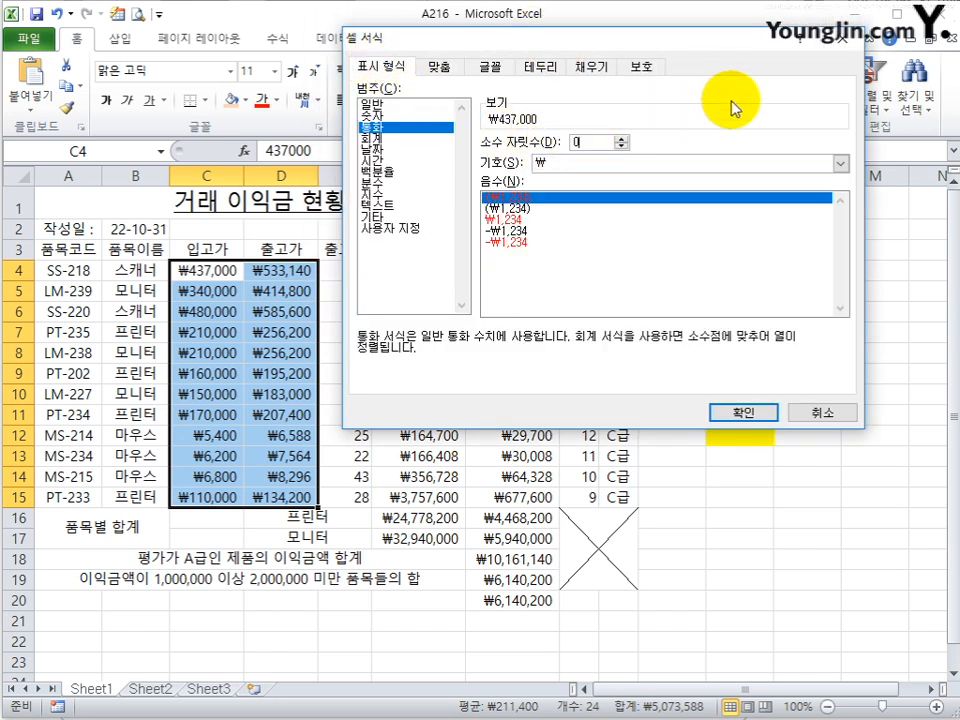
key(Return)
drag(412, 270, 503, 540)
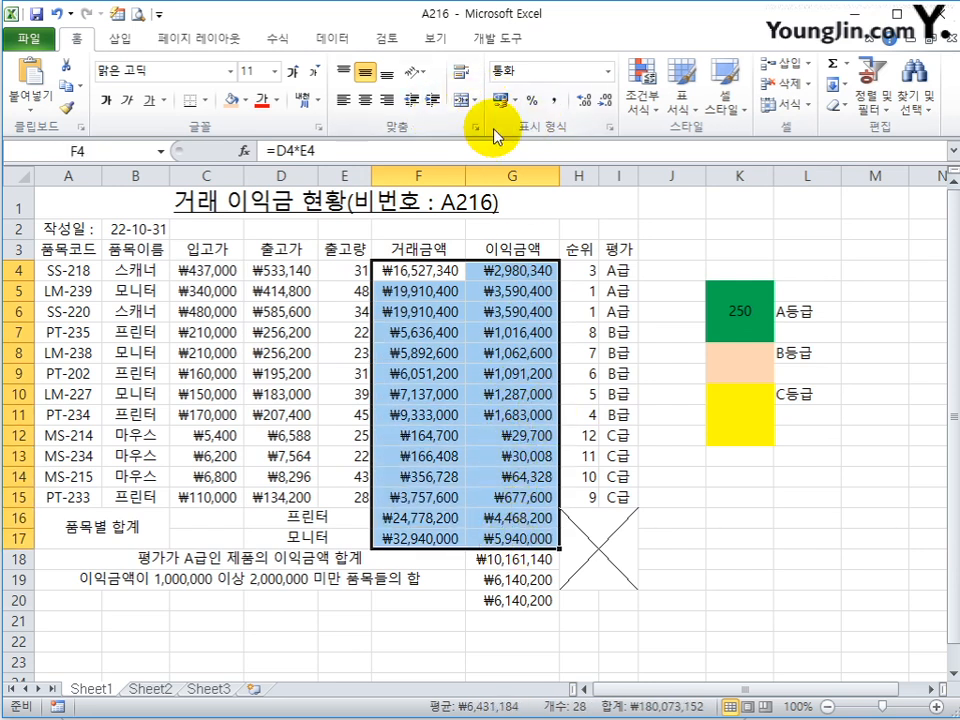
click(613, 128)
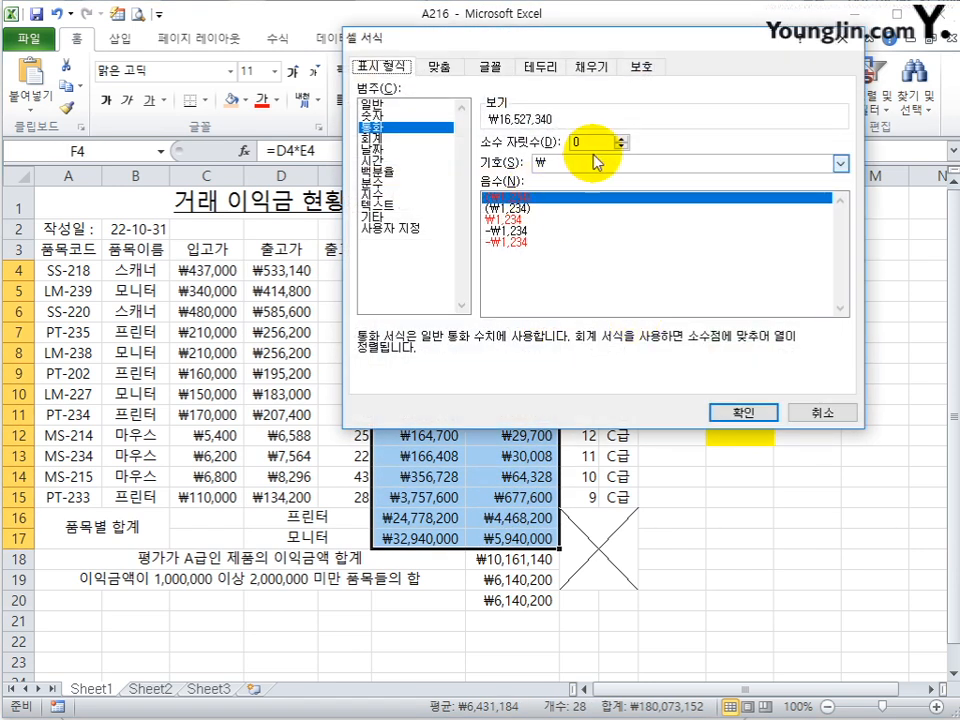
click(776, 416)
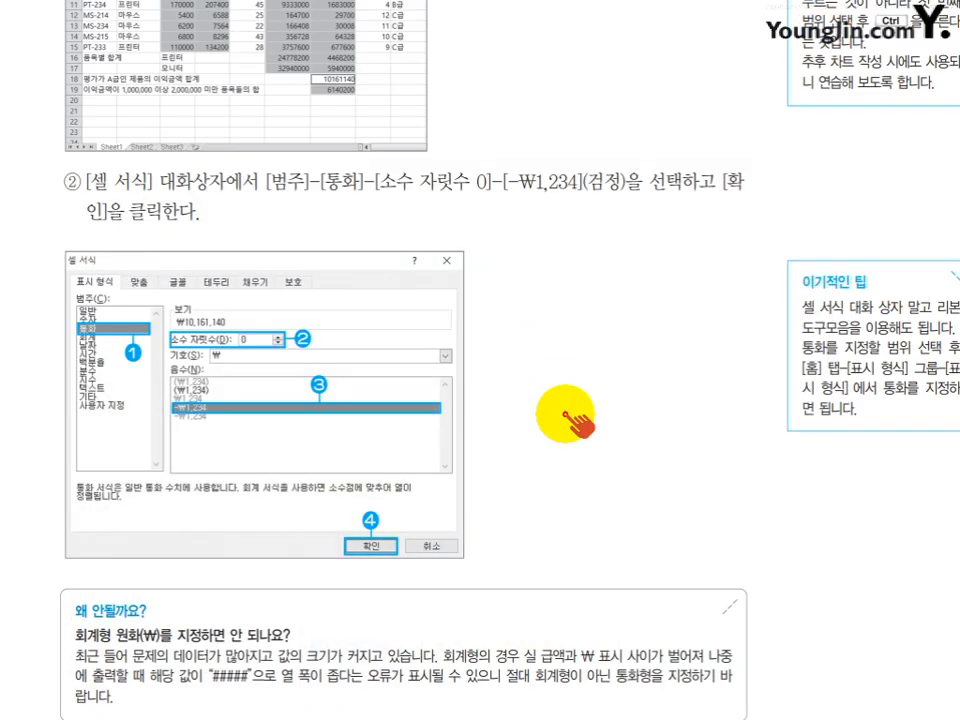
Read the textbook pages on aligning text cells, merging the summary cells and setting diagonal and table borders.
scroll(574, 413, down, 10)
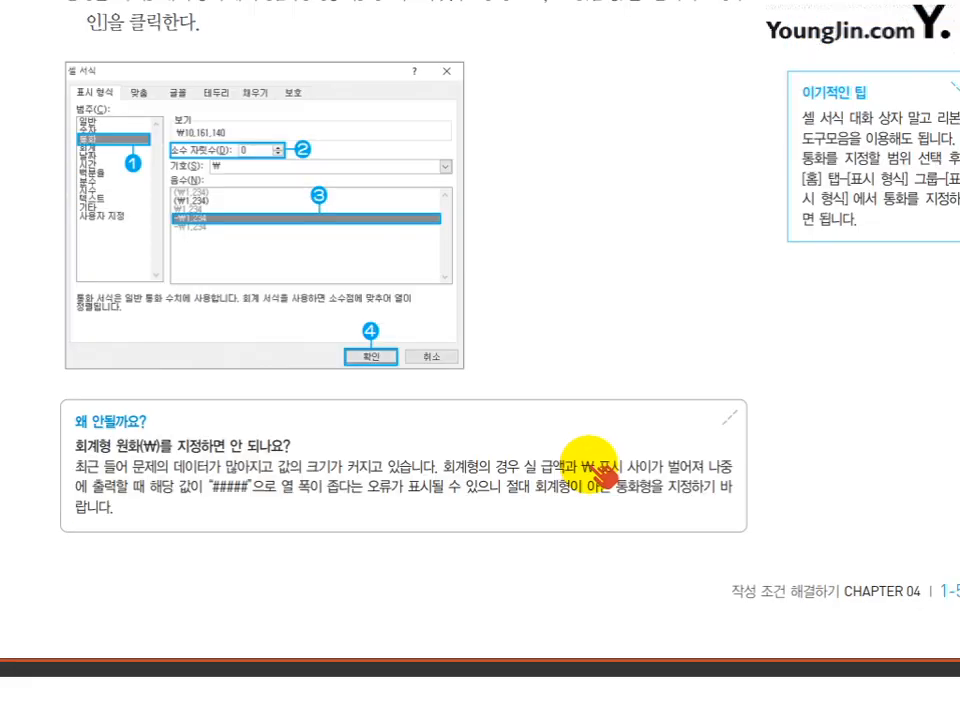
scroll(480, 400, down, 2)
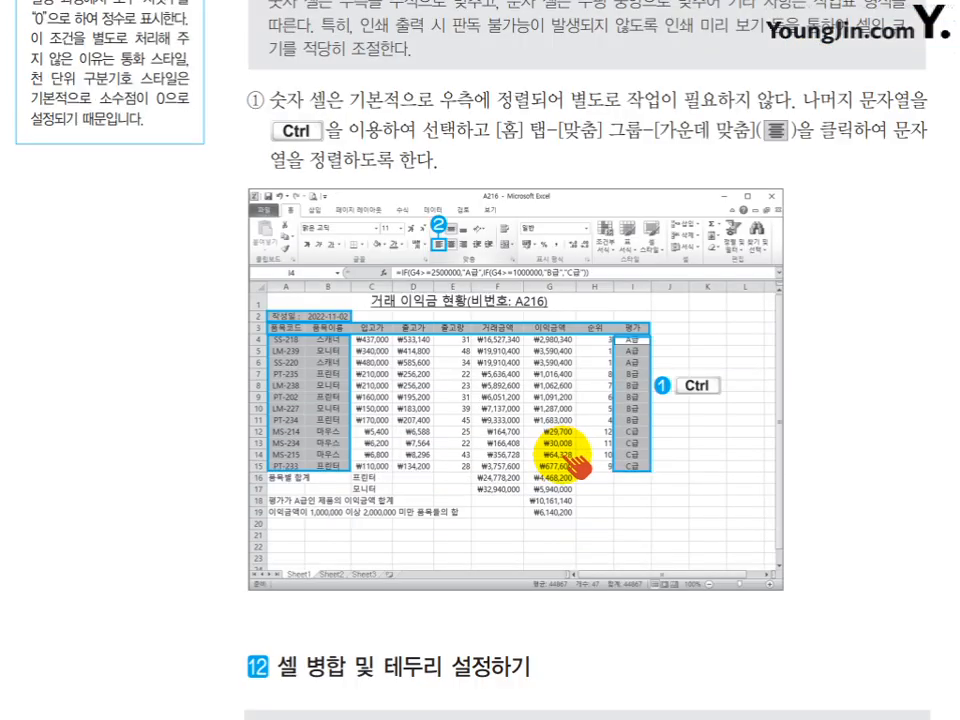
scroll(577, 466, down, 10)
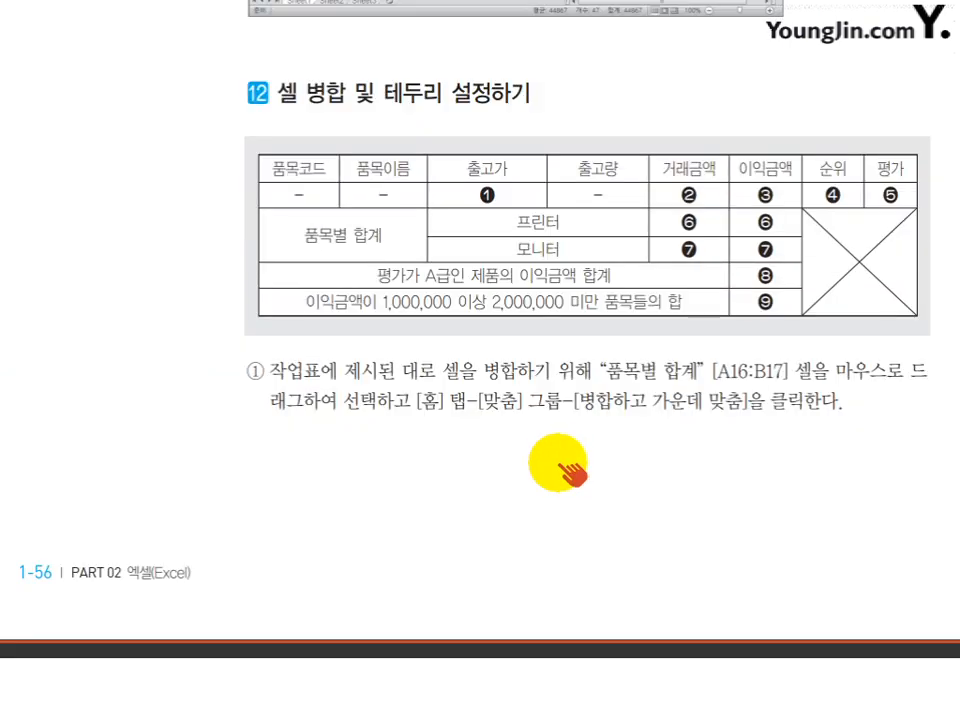
scroll(642, 340, down, 2)
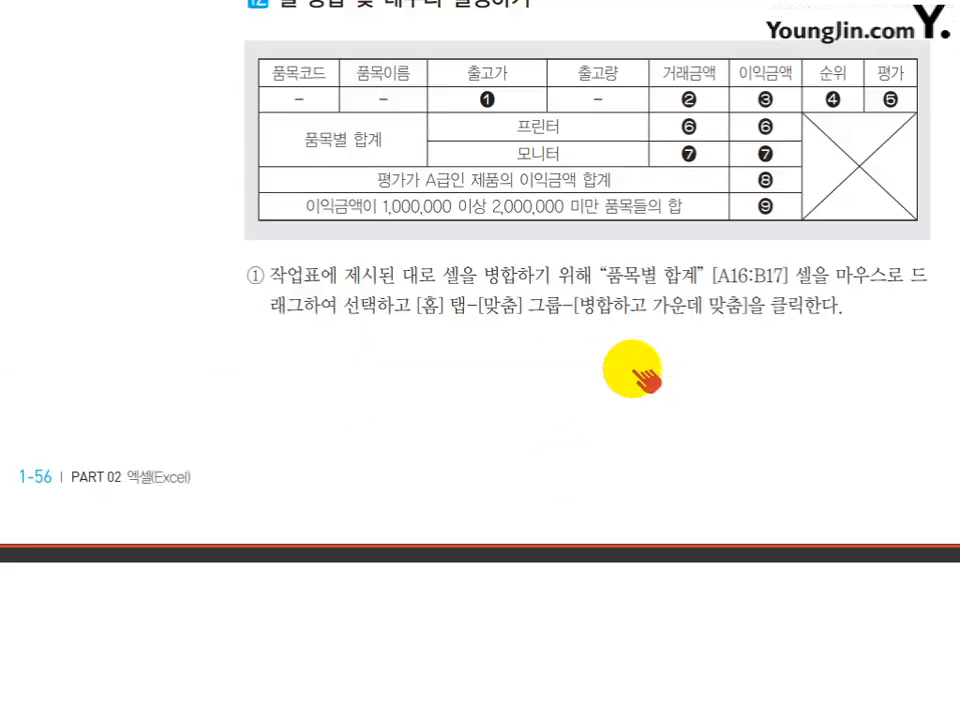
scroll(645, 378, down, 8)
scroll(624, 372, up, 3)
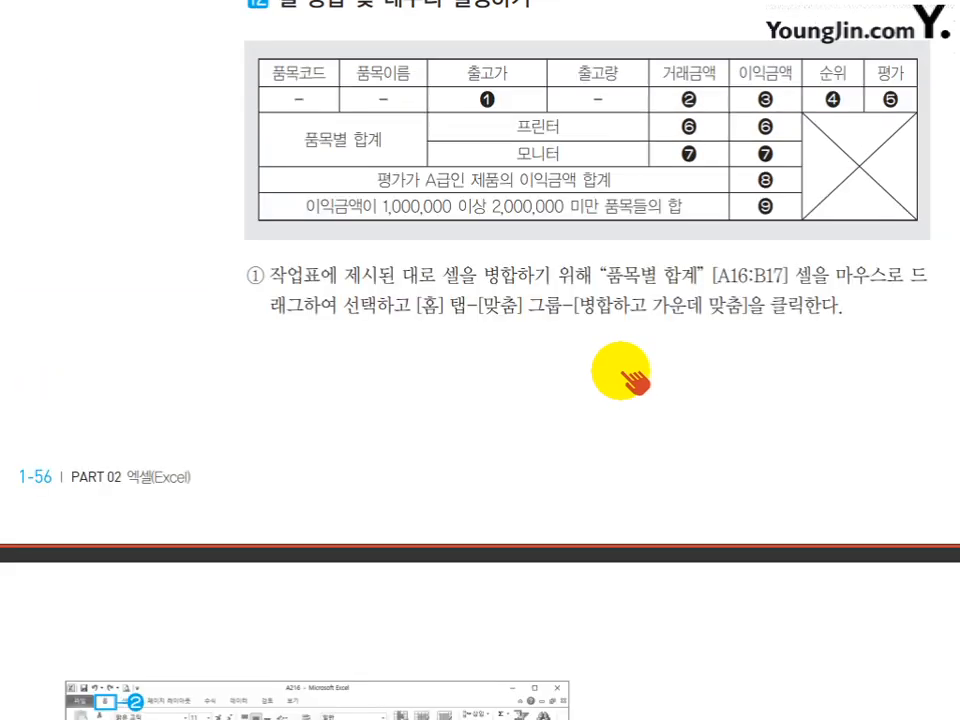
scroll(632, 257, down, 8)
scroll(590, 372, down, 15)
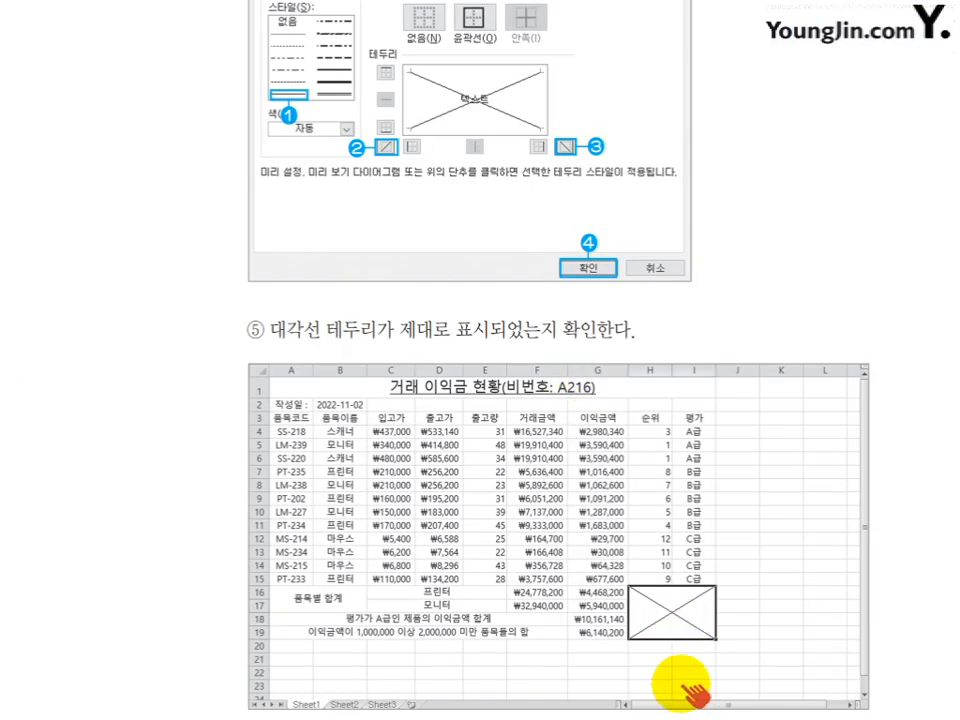
scroll(567, 131, up, 2)
scroll(586, 260, down, 6)
scroll(587, 262, down, 10)
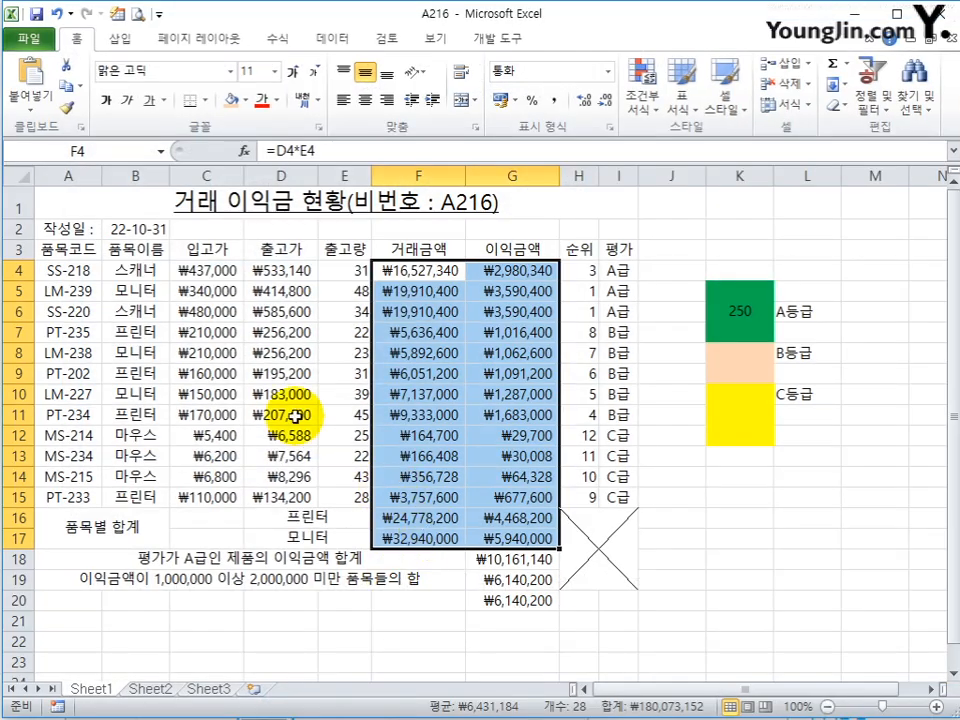
Apply all borders to the whole table A3:I19.
click(207, 392)
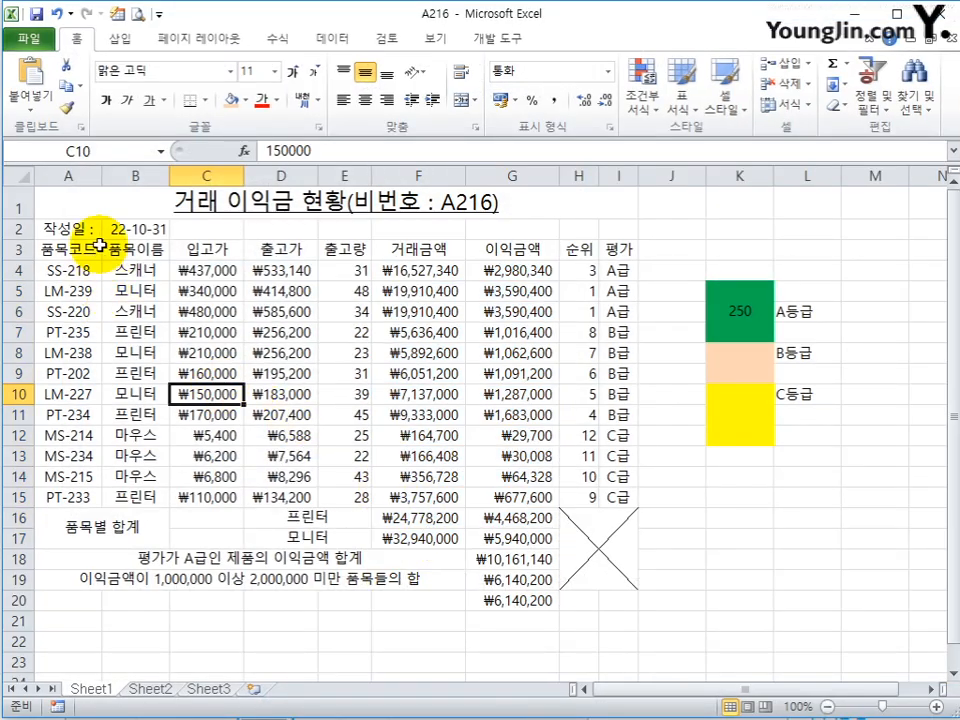
drag(52, 251, 581, 585)
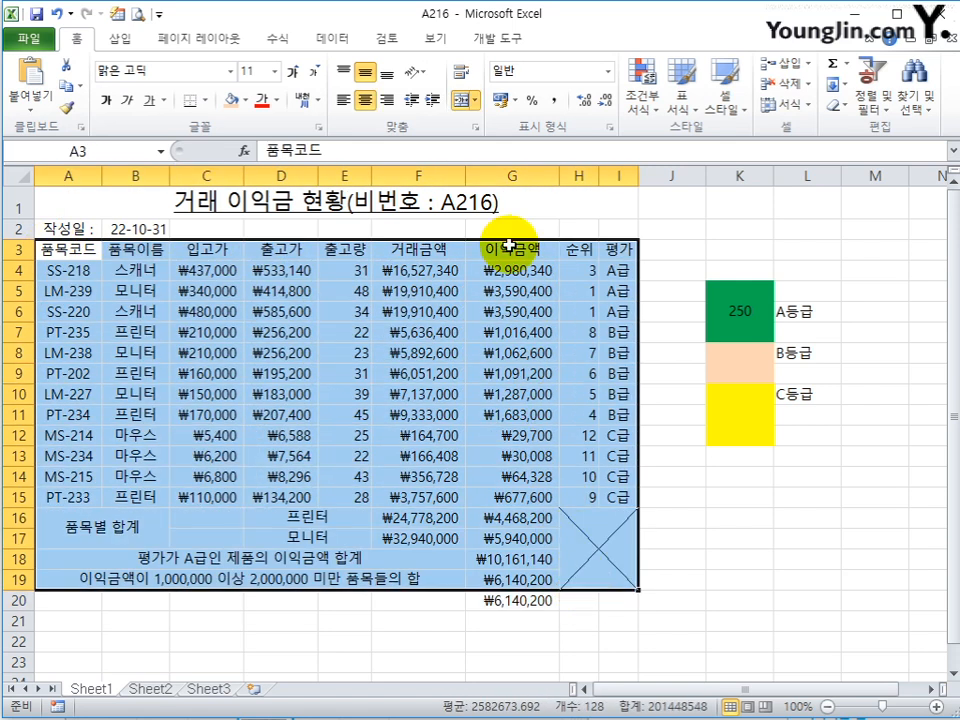
click(207, 101)
click(100, 256)
click(500, 380)
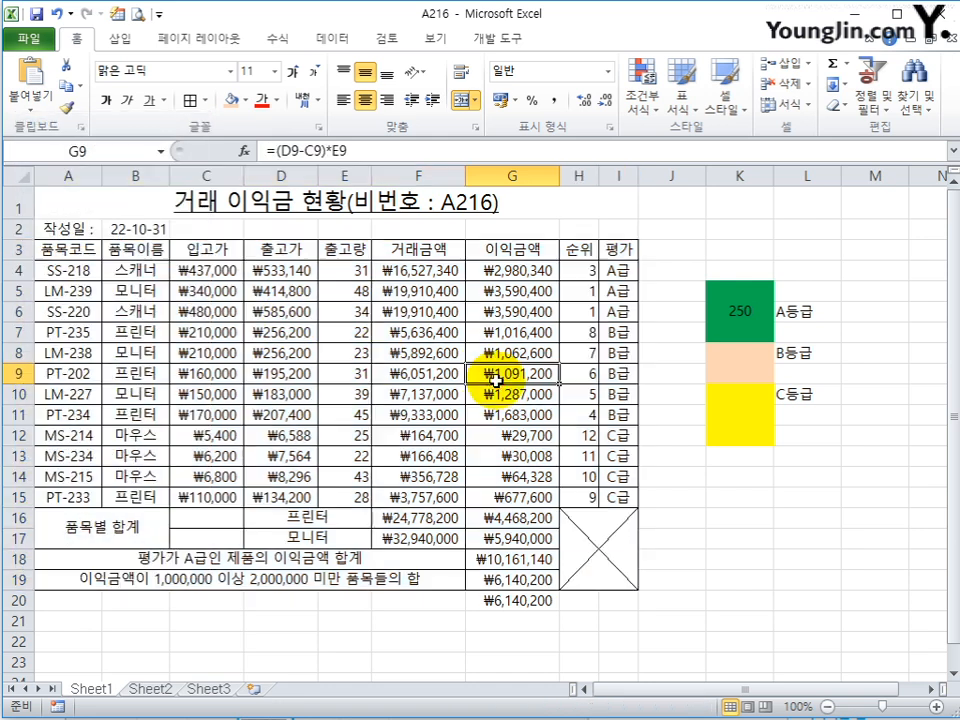
Remove the inner horizontal borders from the data rows A4:I15, leaving the outline and vertical borders on.
drag(77, 271, 610, 493)
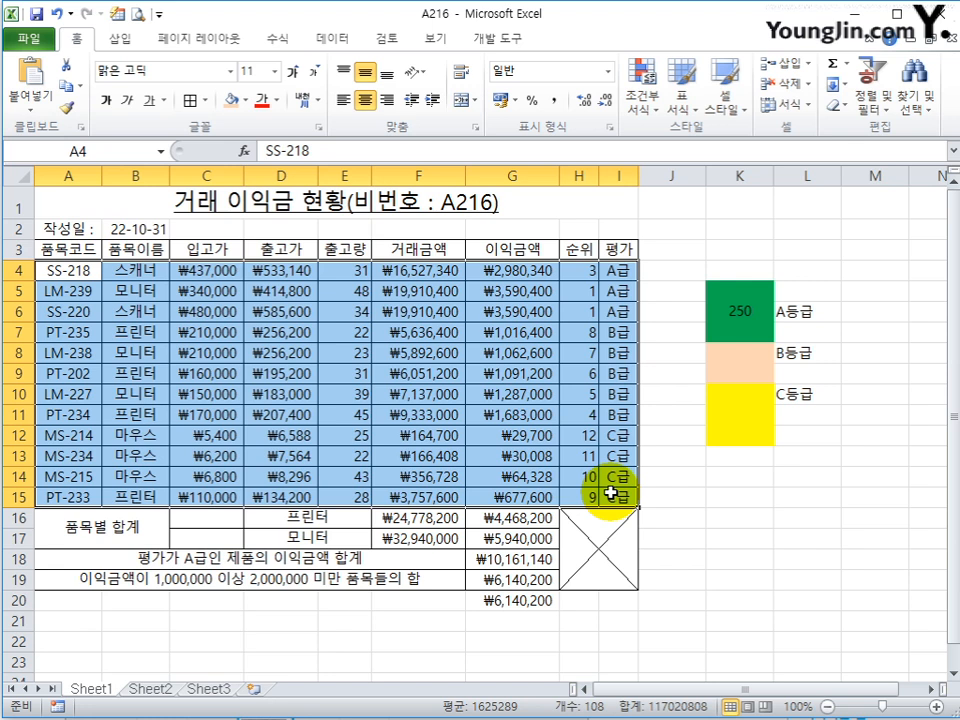
click(475, 128)
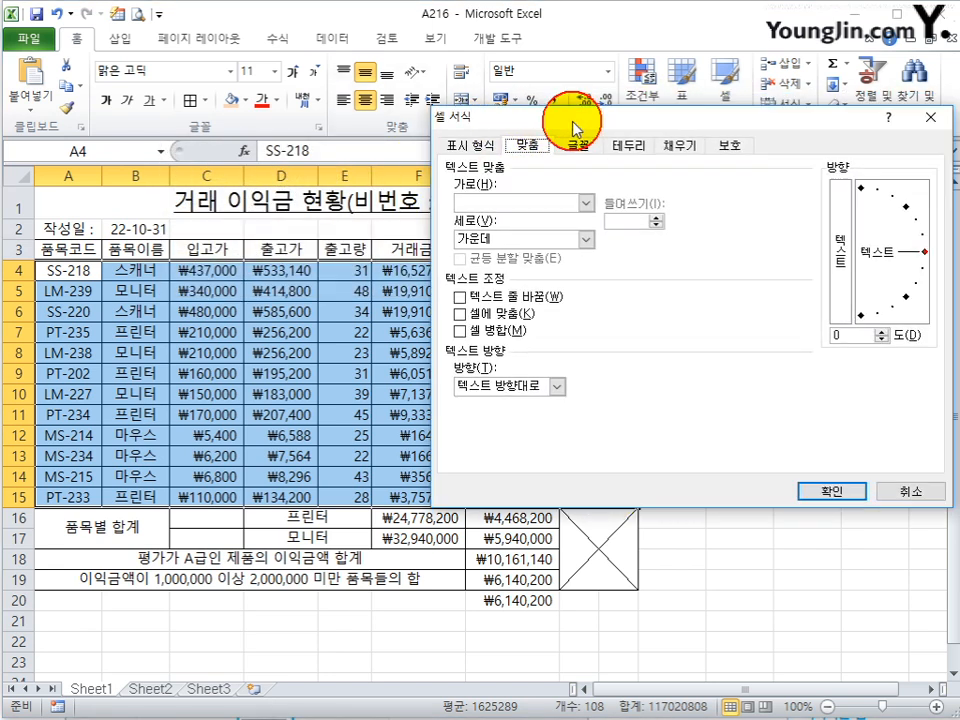
click(640, 147)
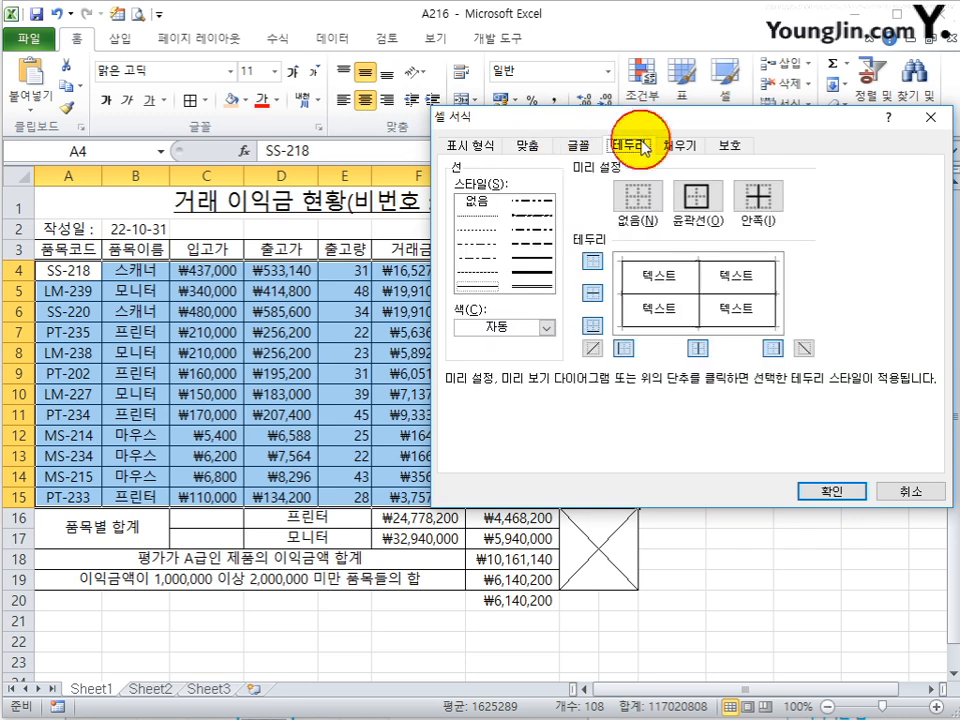
click(660, 293)
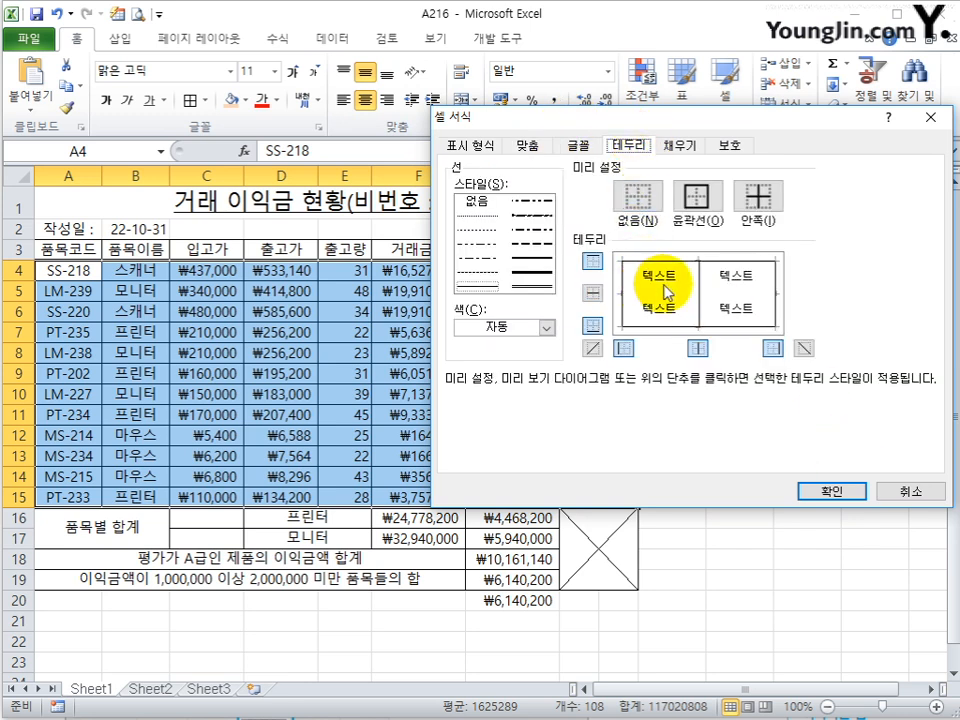
click(664, 298)
click(673, 295)
click(670, 295)
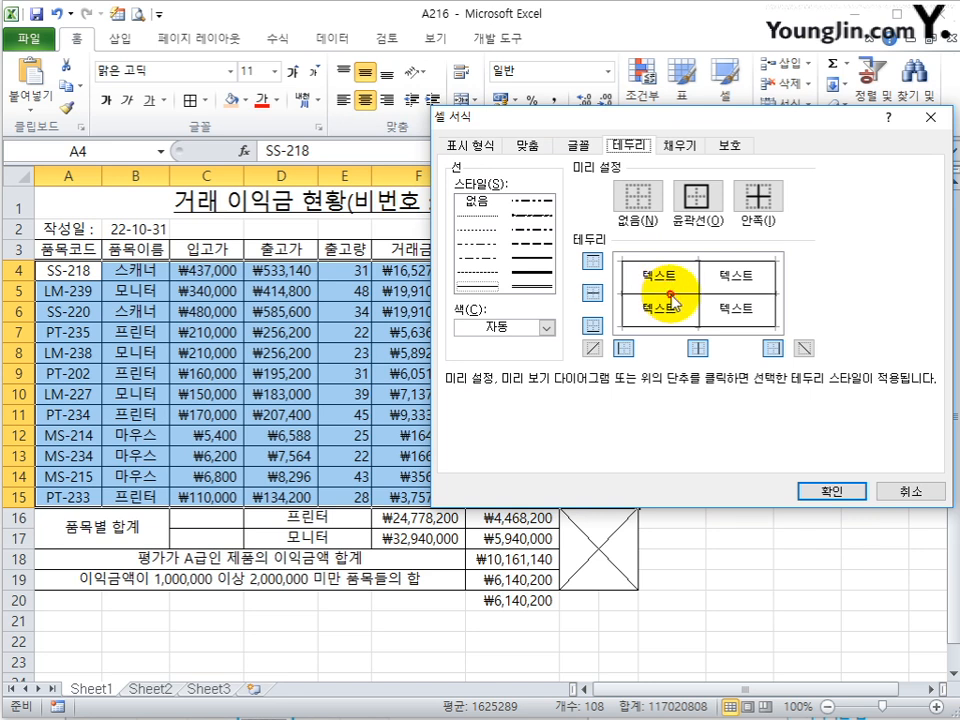
click(673, 295)
click(673, 295)
click(673, 295)
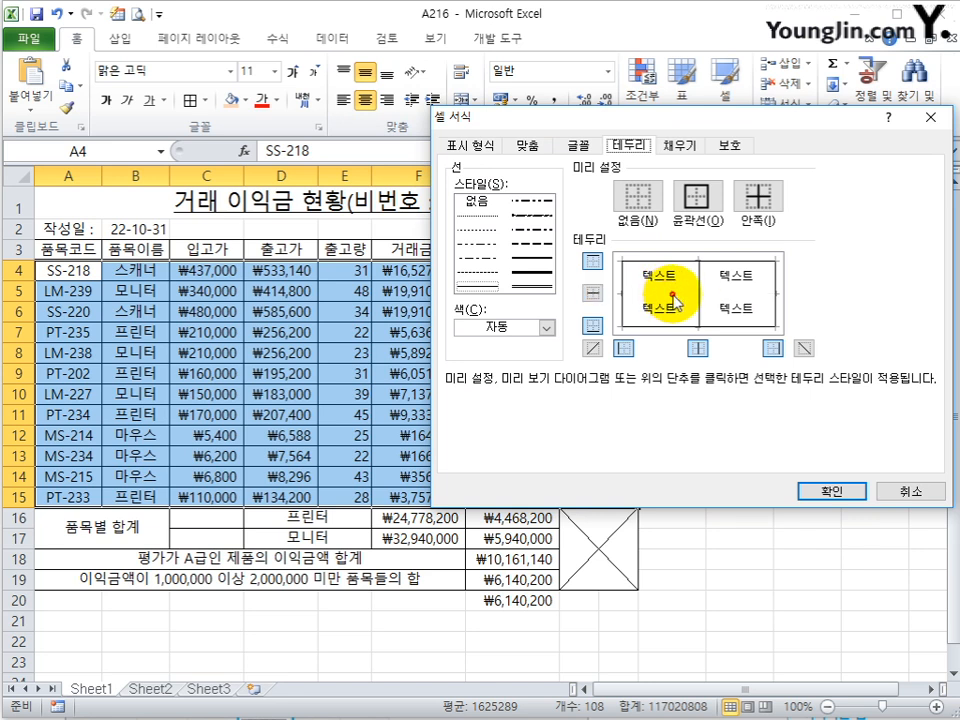
click(673, 295)
click(673, 295)
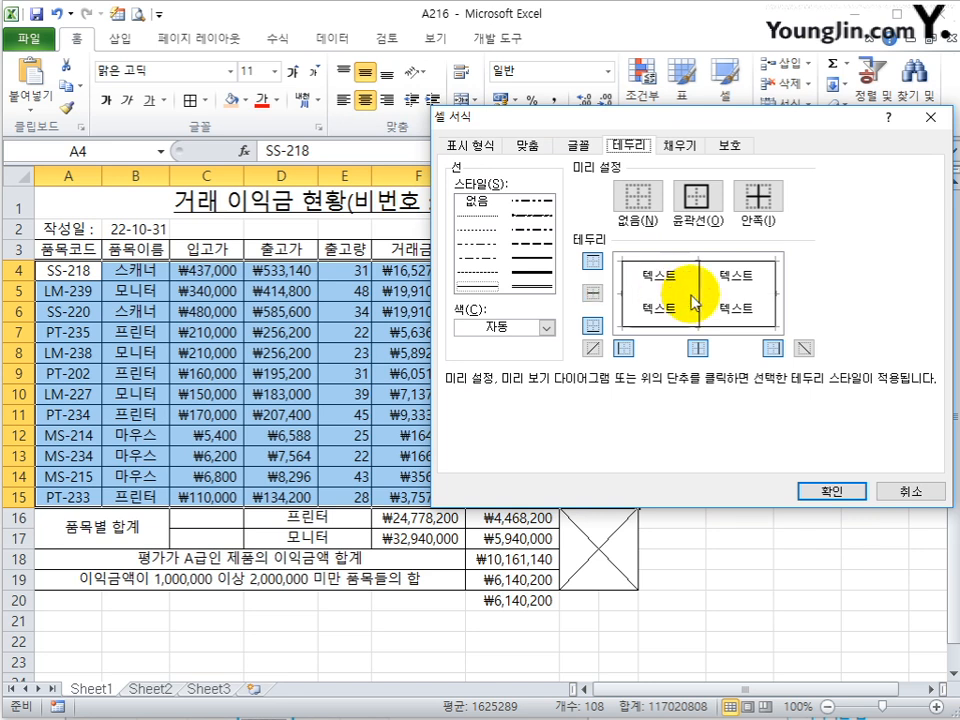
click(826, 491)
click(435, 330)
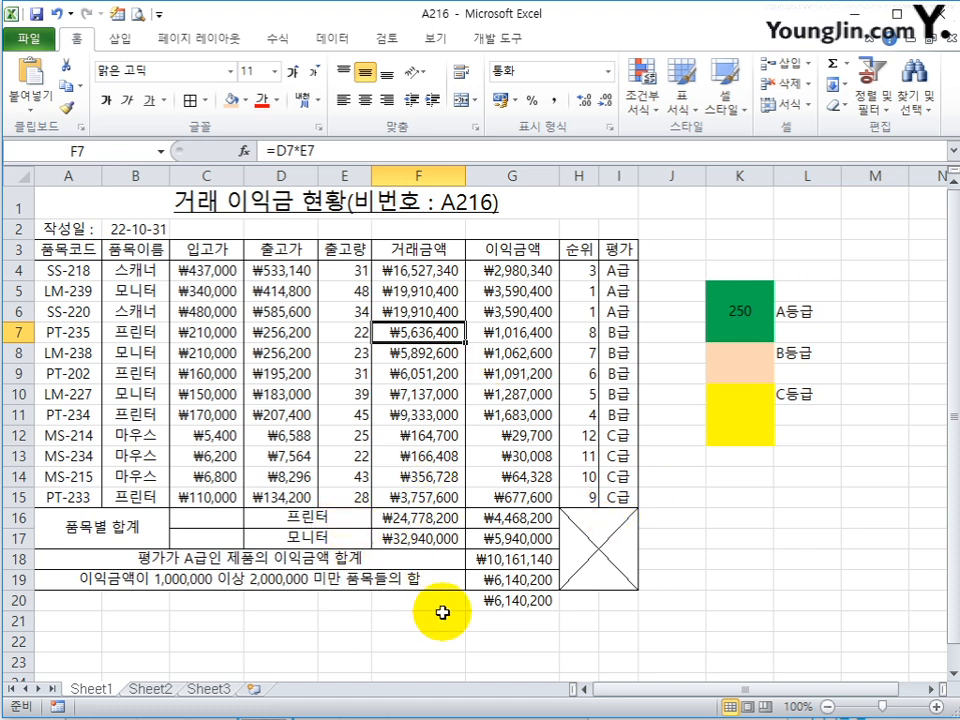
Compare the SUMIF formula in G20 with the SUMIFS formula in G19.
click(500, 601)
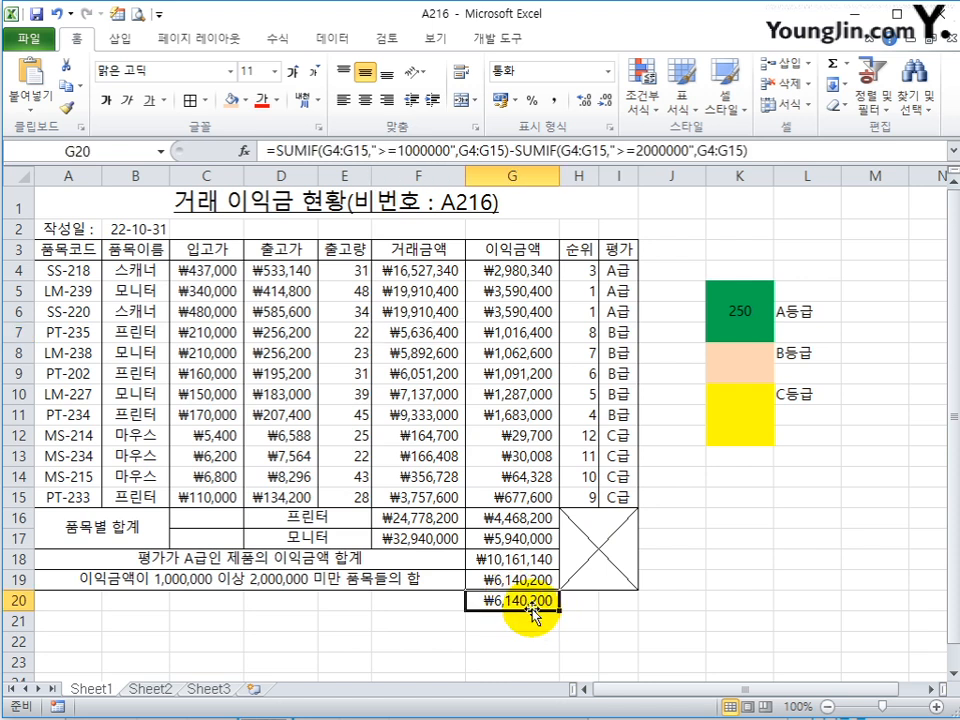
click(519, 578)
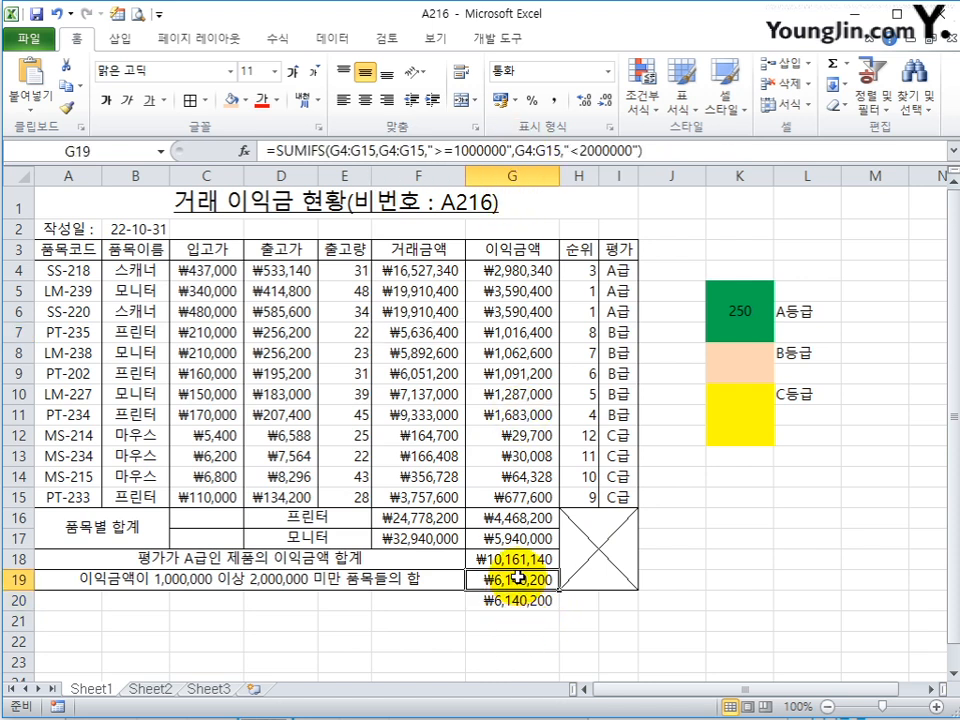
click(515, 600)
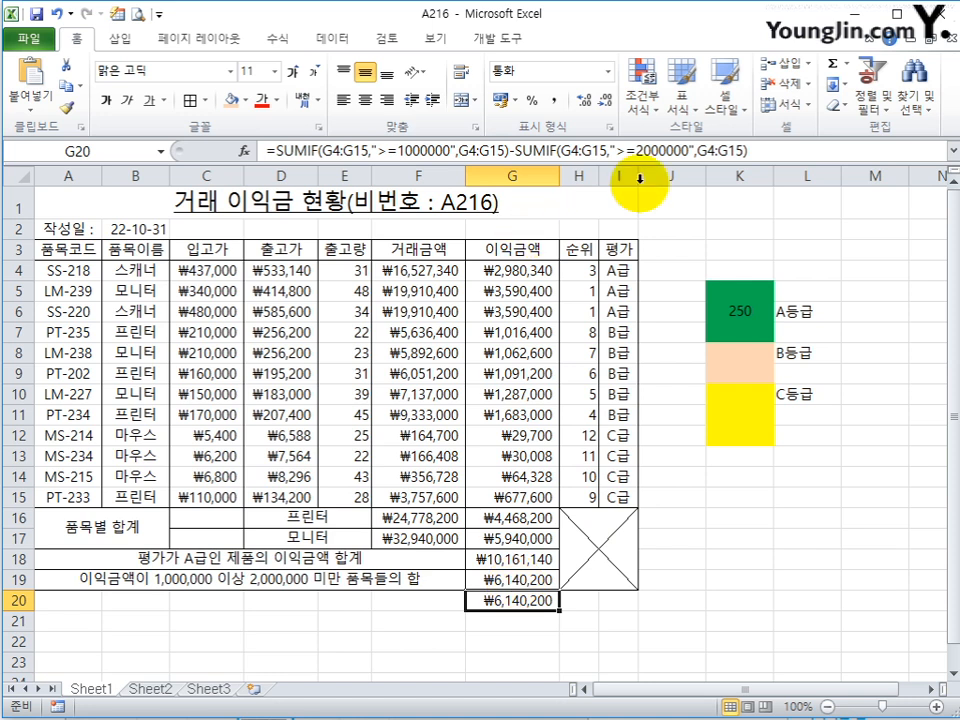
click(511, 581)
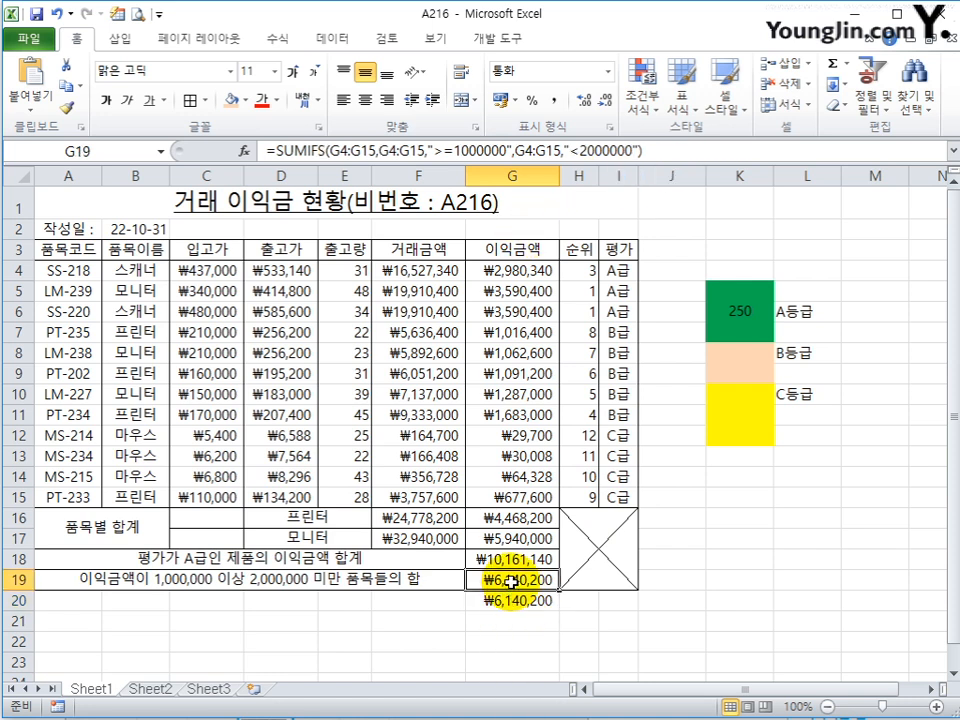
Delete the extra total in G20 and clear the grade colour notes from columns K and L.
click(540, 600)
key(Delete)
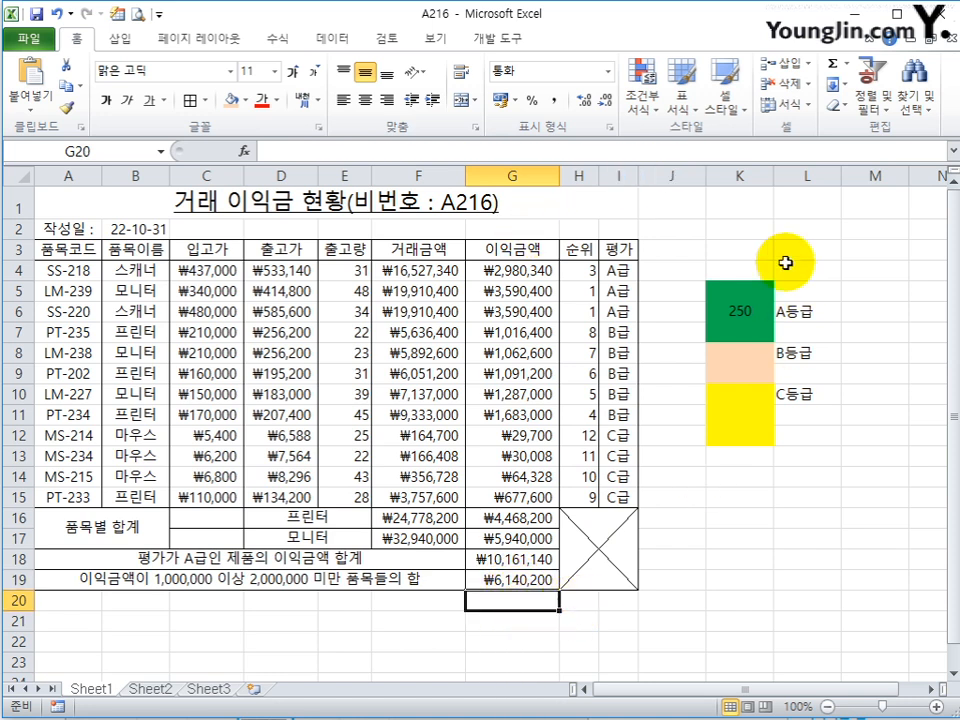
drag(739, 171, 814, 171)
click(836, 104)
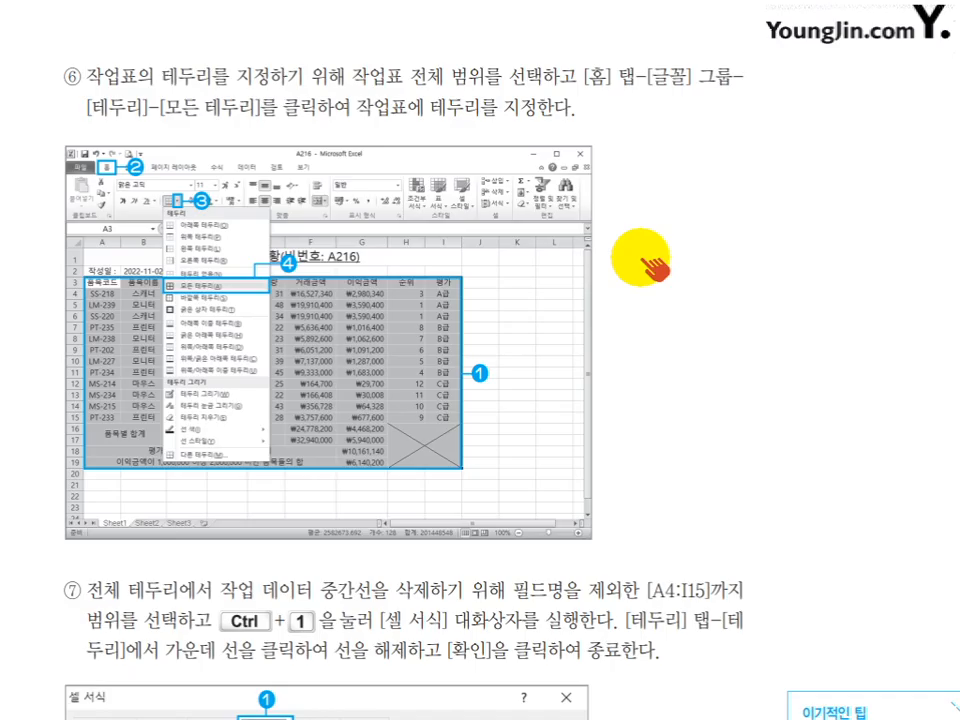
Following the textbook's section 13, hide column C (입고가) in the trading profit worksheet.
scroll(620, 275, down, 10)
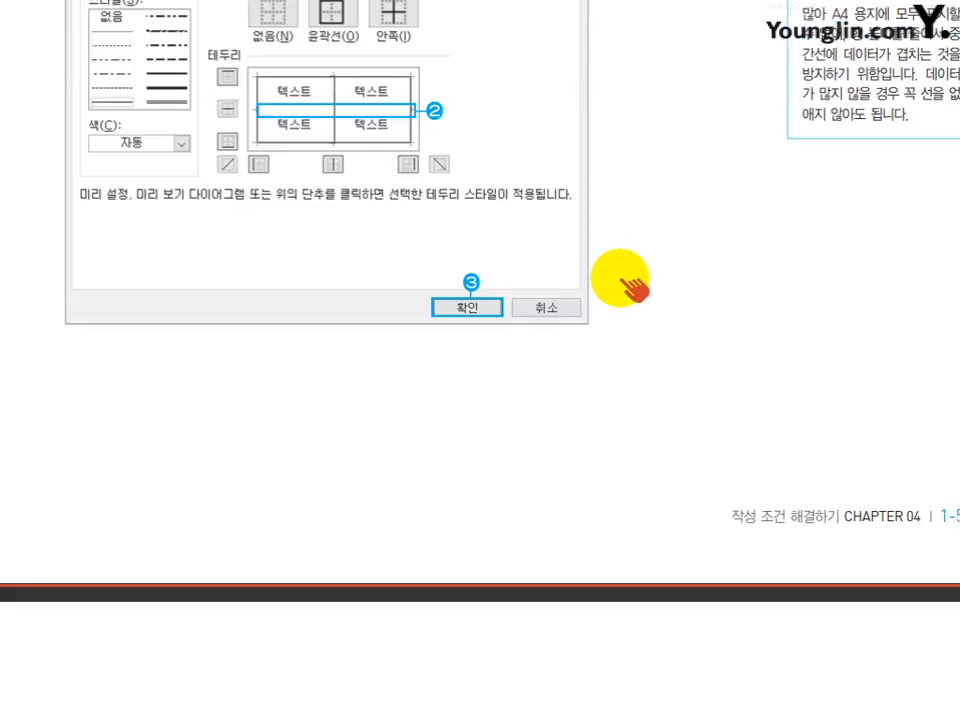
scroll(630, 285, down, 9)
scroll(621, 231, up, 2)
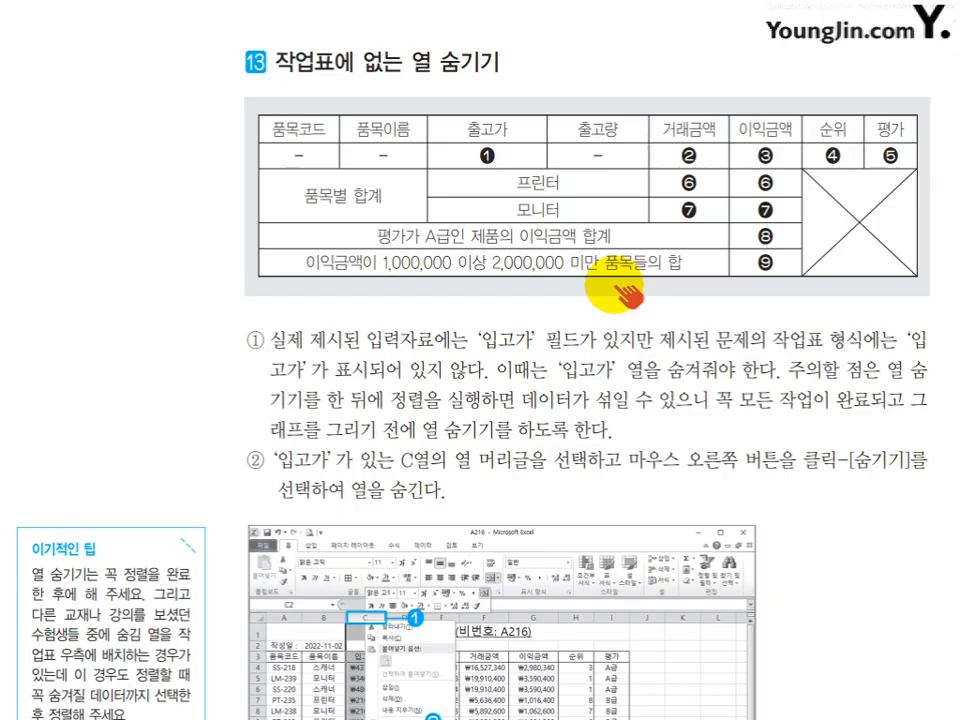
scroll(626, 293, down, 5)
scroll(612, 290, up, 3)
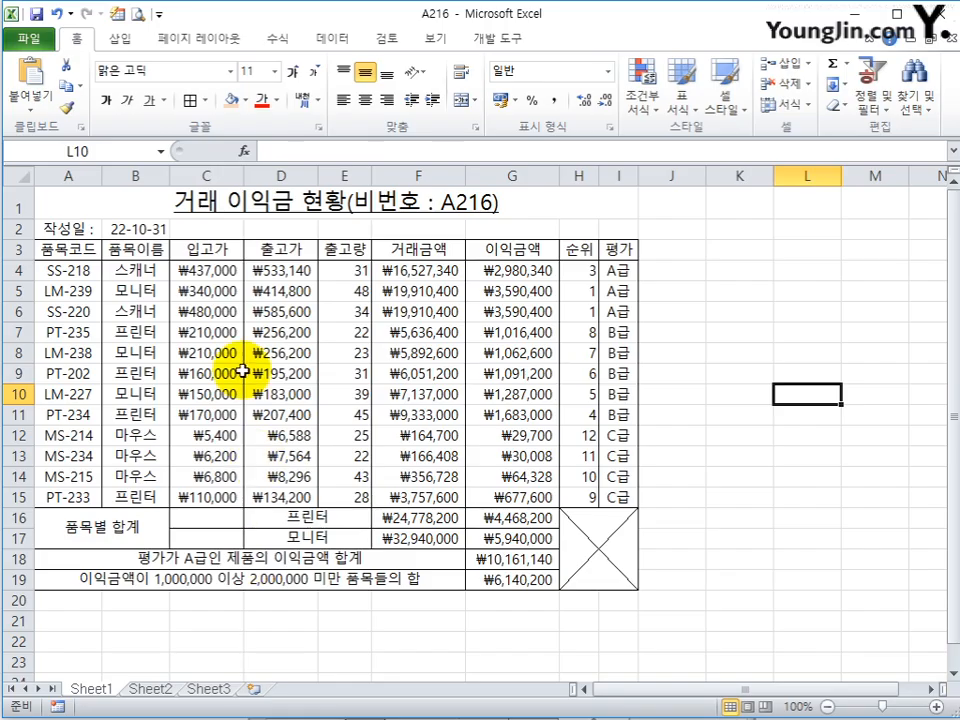
click(209, 176)
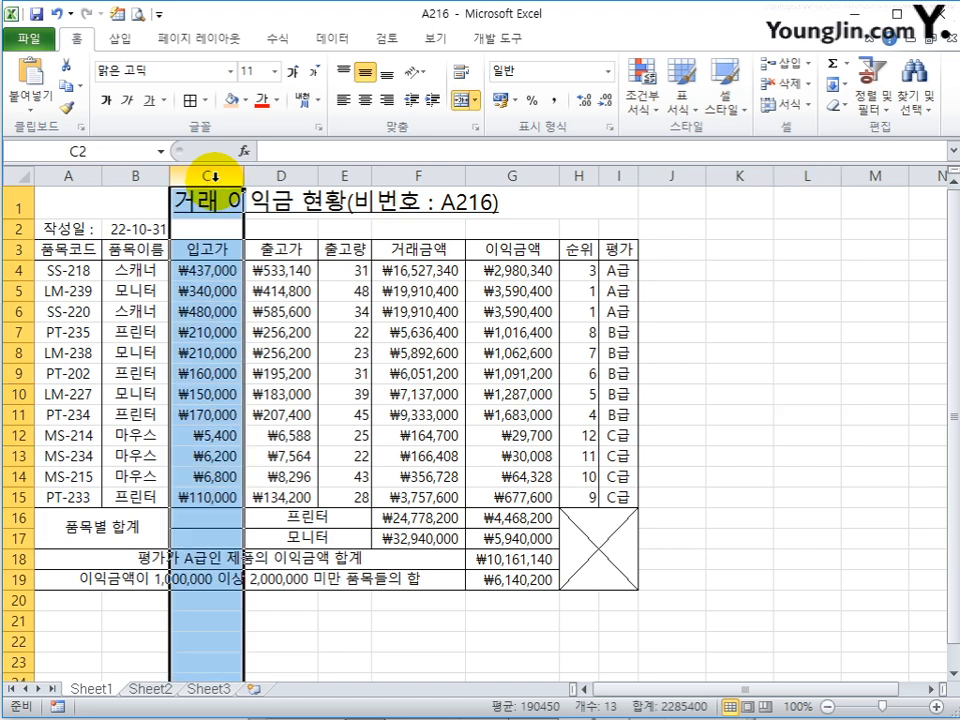
right_click(211, 174)
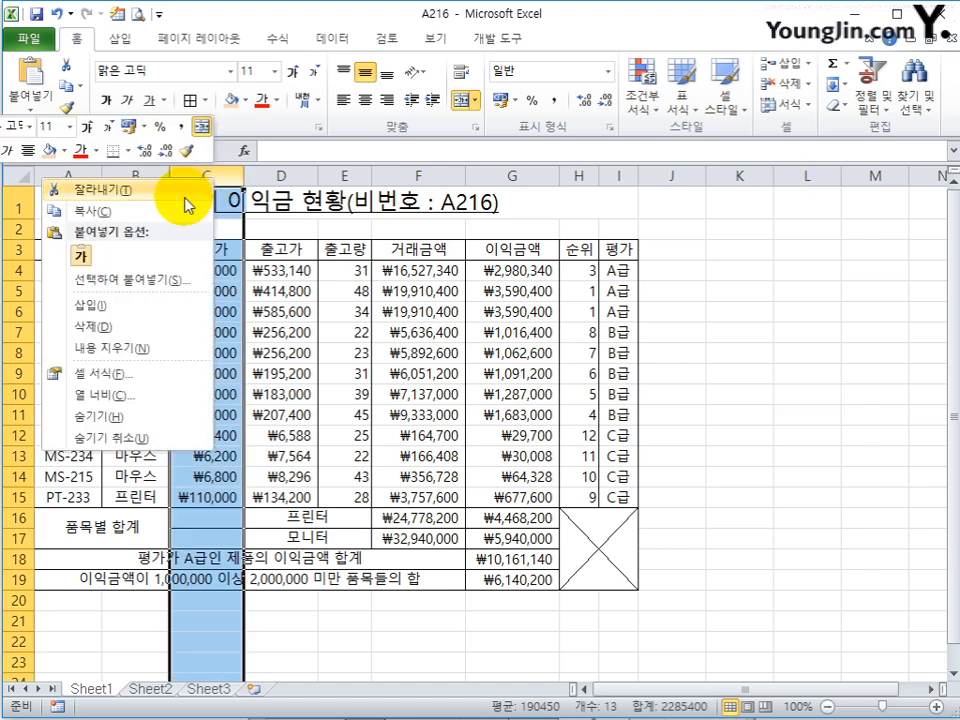
click(140, 418)
click(615, 456)
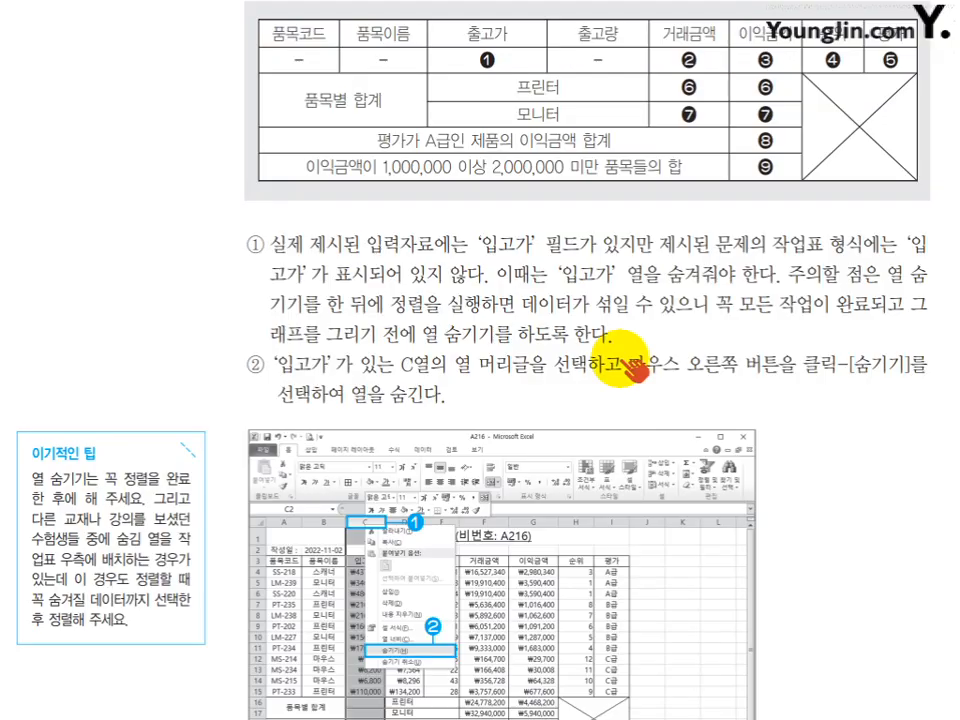
Check the textbook's instructions and example for hiding columns that are not in the required table.
scroll(632, 365, down, 5)
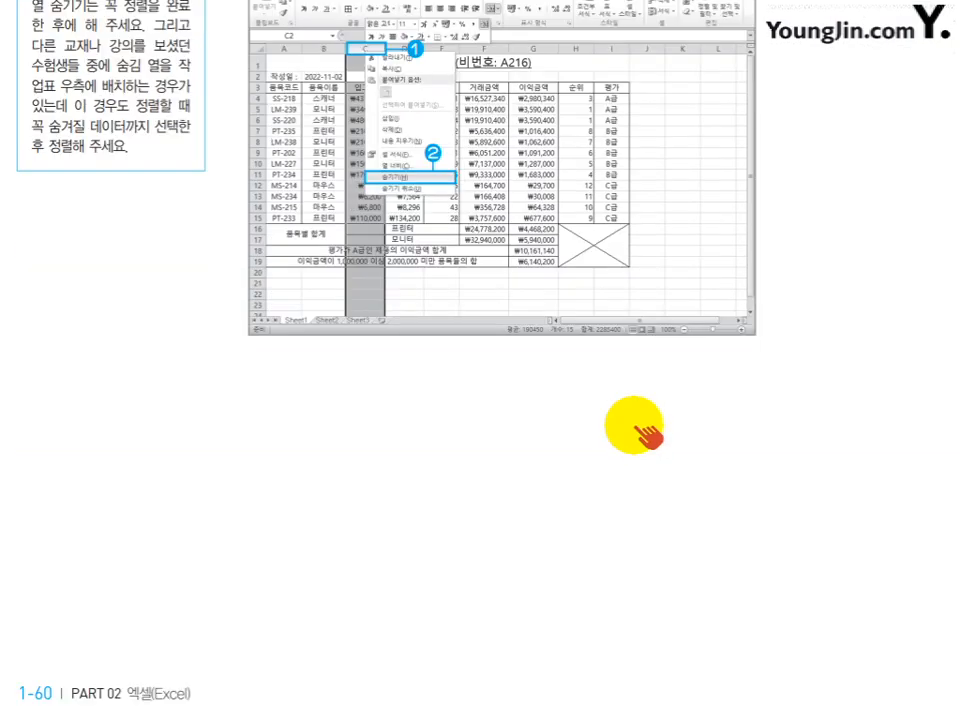
scroll(626, 461, up, 6)
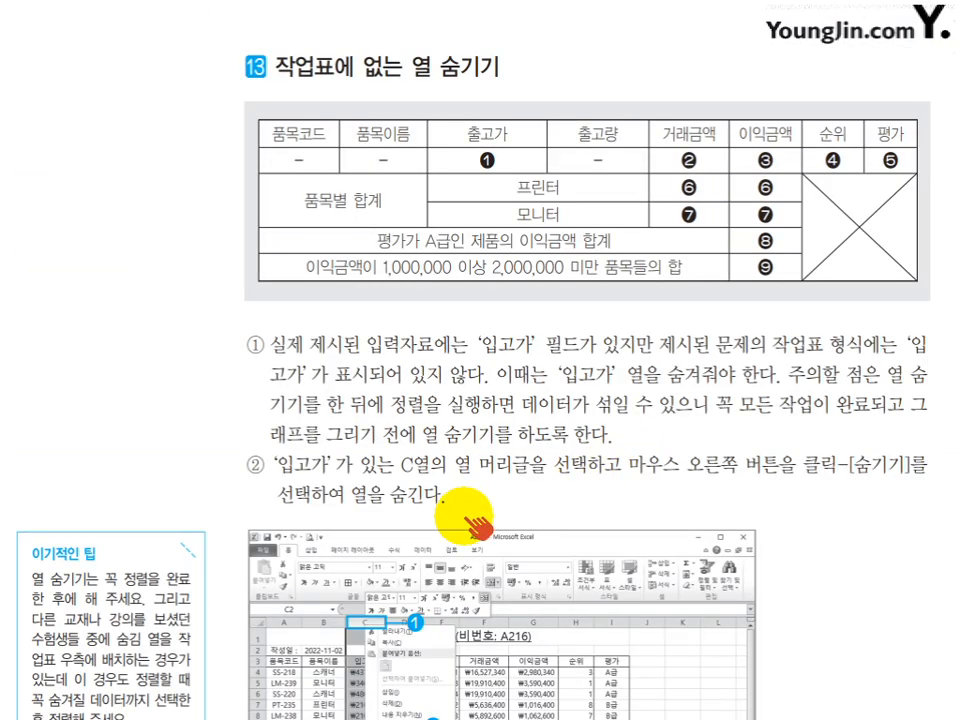
scroll(471, 520, down, 5)
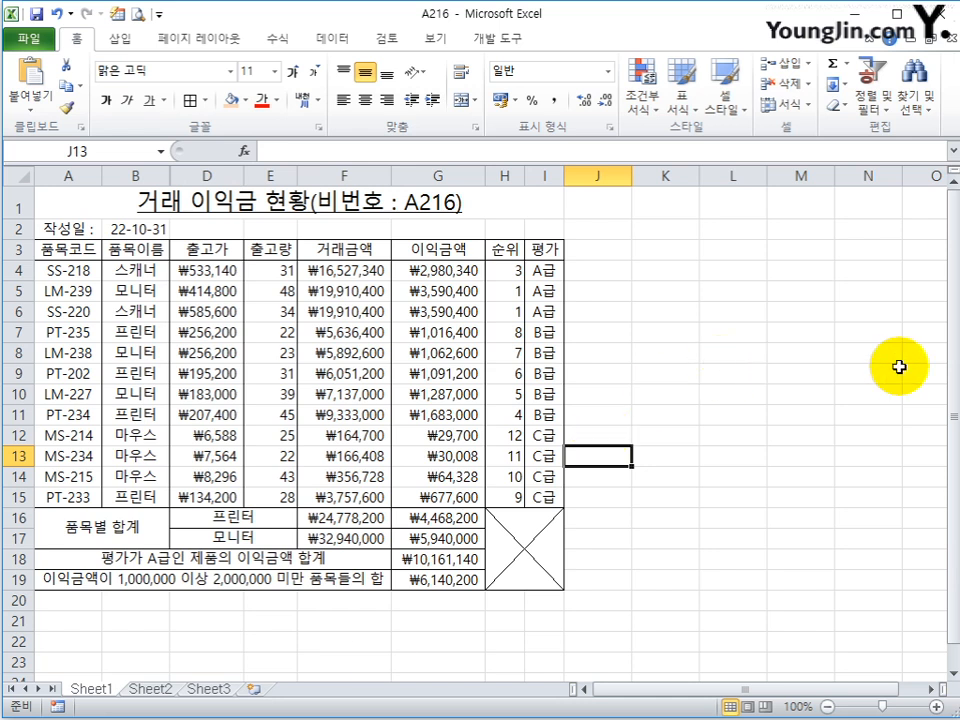
Preview how the worksheet prints on the page and return to the sheet.
click(634, 330)
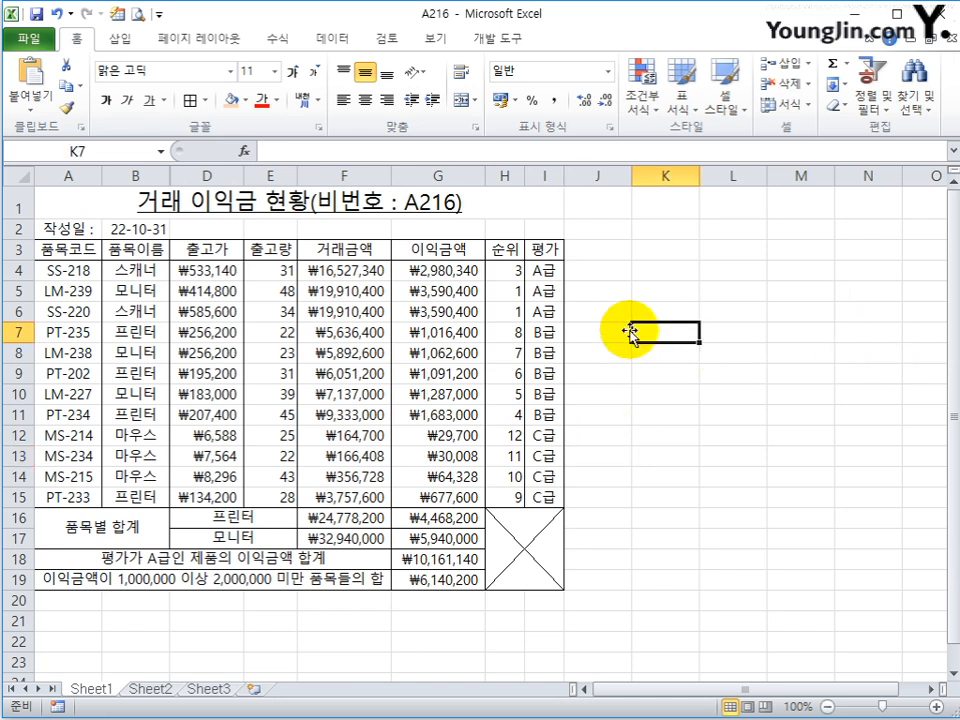
click(131, 14)
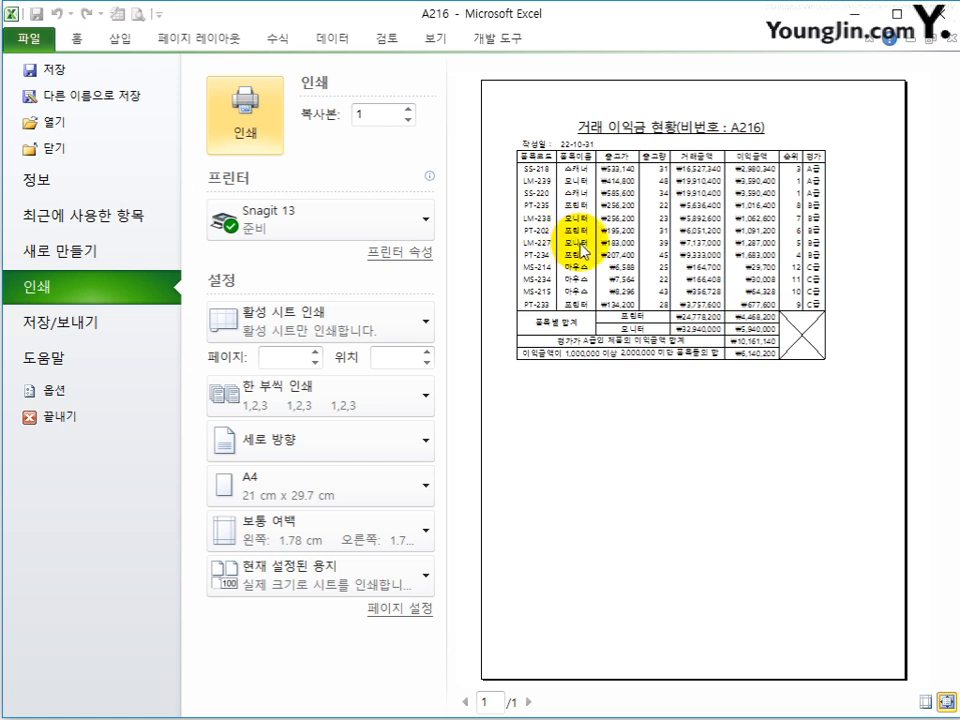
click(77, 40)
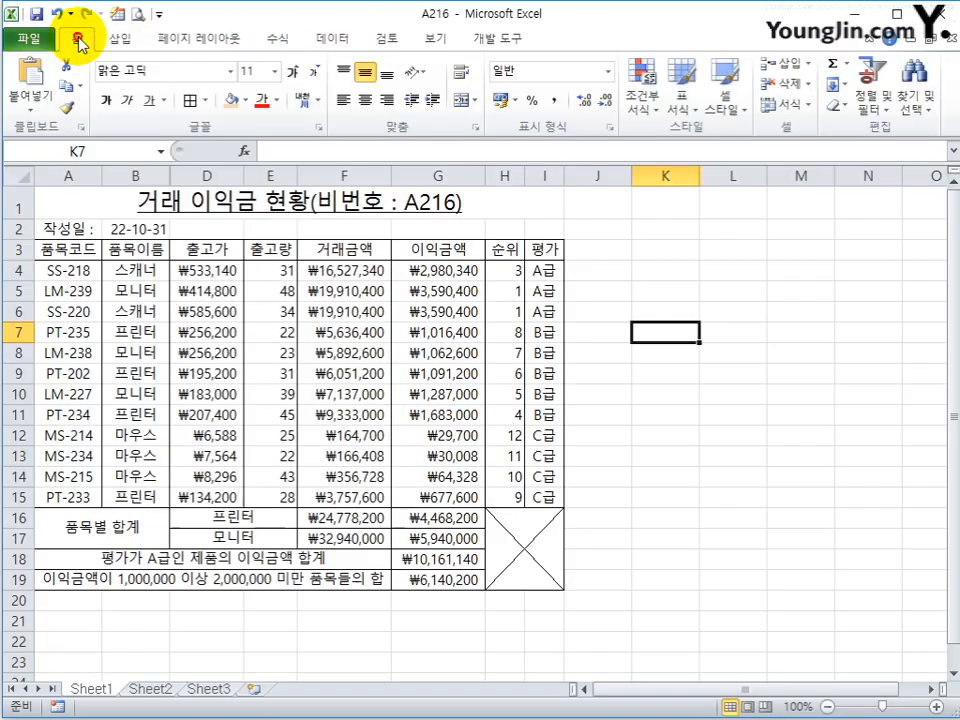
Set the top page margin to 6 in the page setup for printing.
click(131, 14)
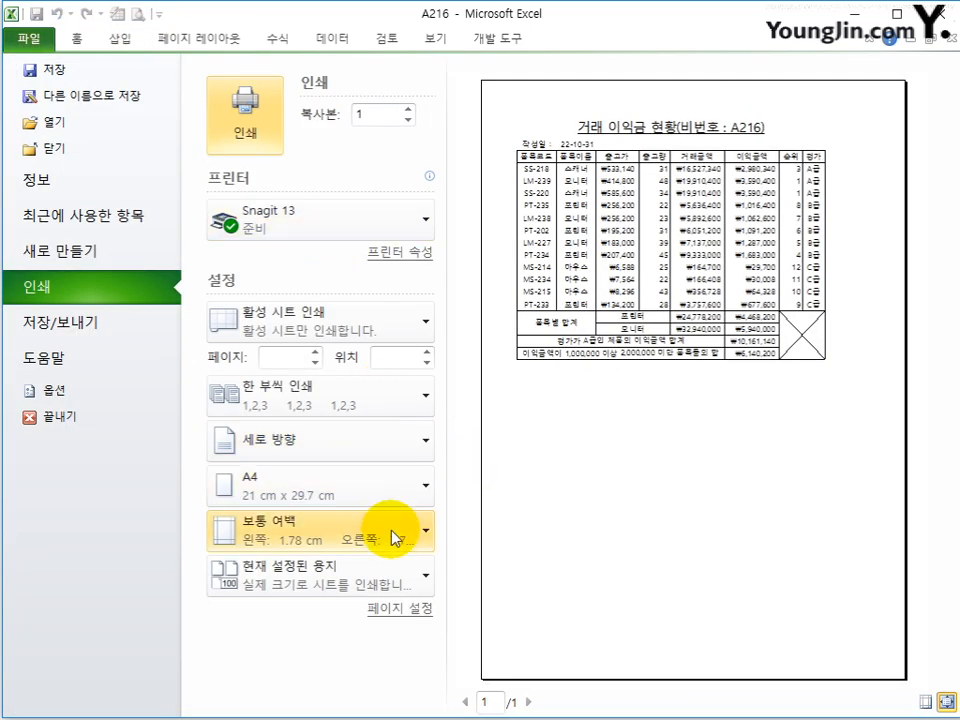
click(414, 612)
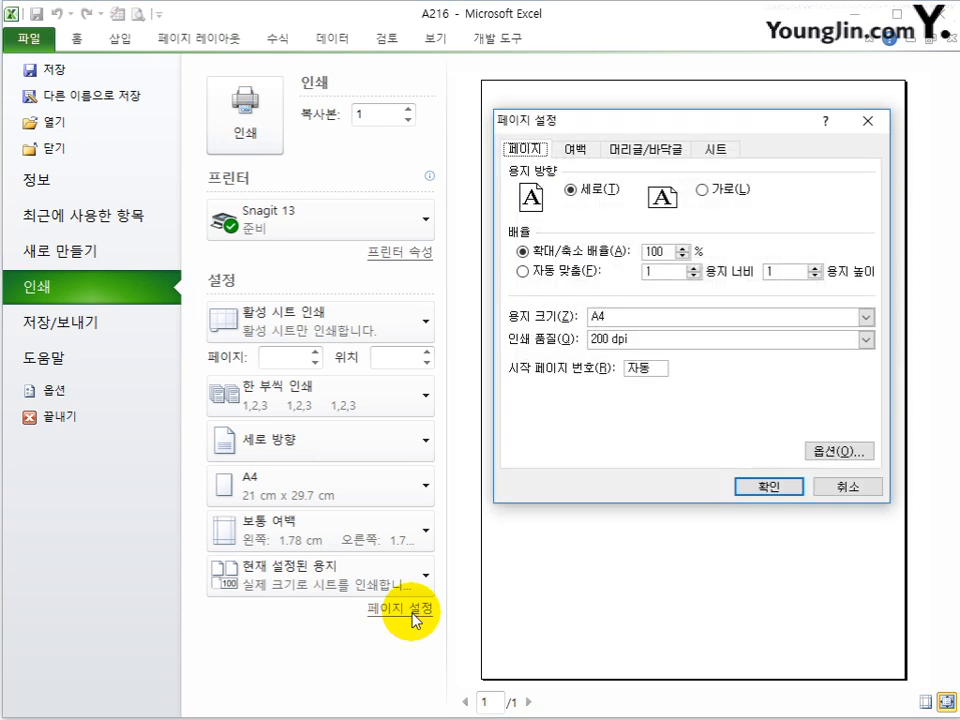
click(575, 149)
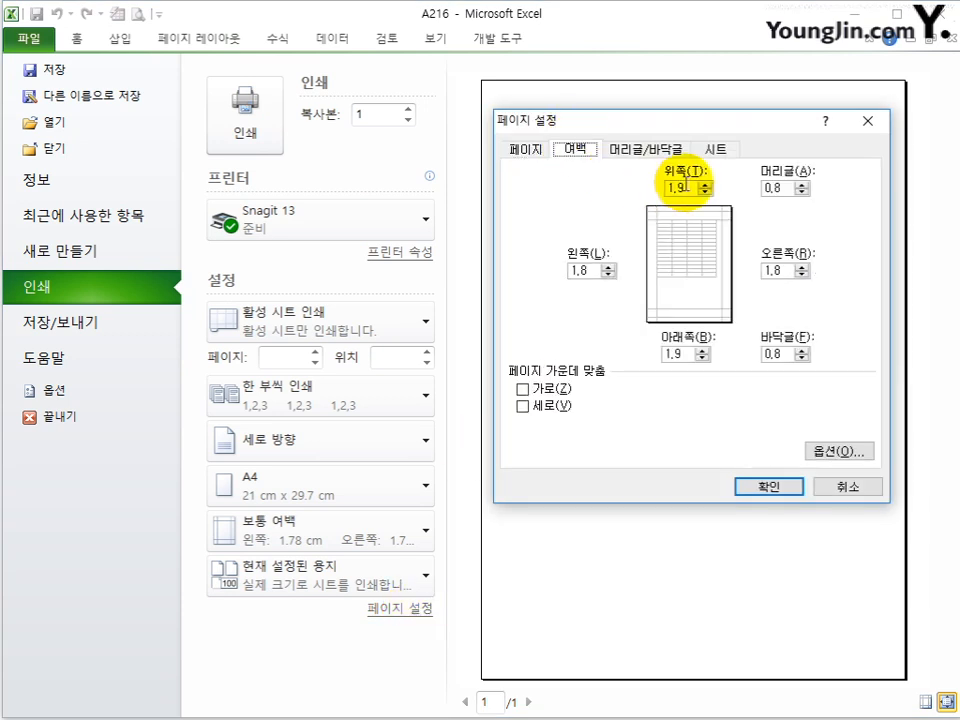
drag(690, 189, 622, 187)
text(6)
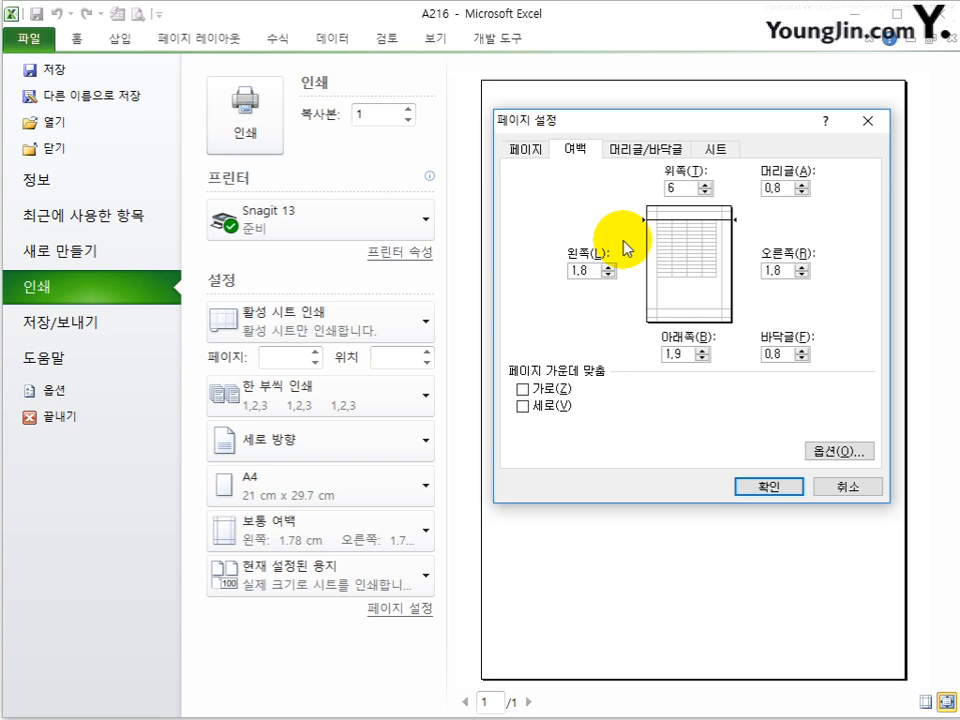
Set the left, right and bottom margins to 1, center the page horizontally and apply the page setup.
drag(598, 268, 546, 266)
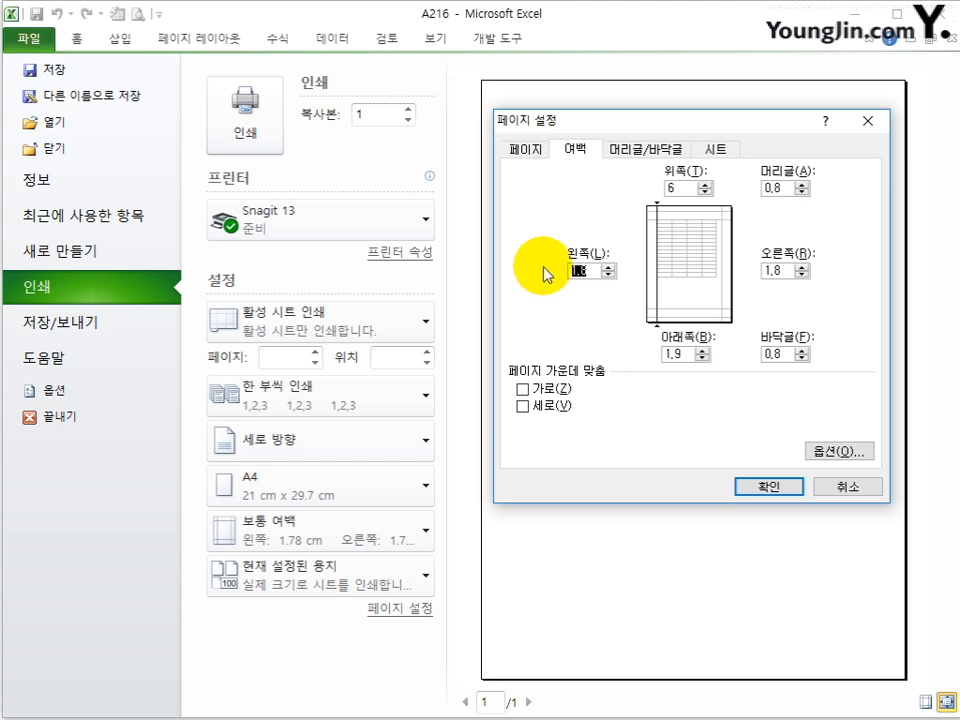
text(1)
drag(796, 270, 762, 270)
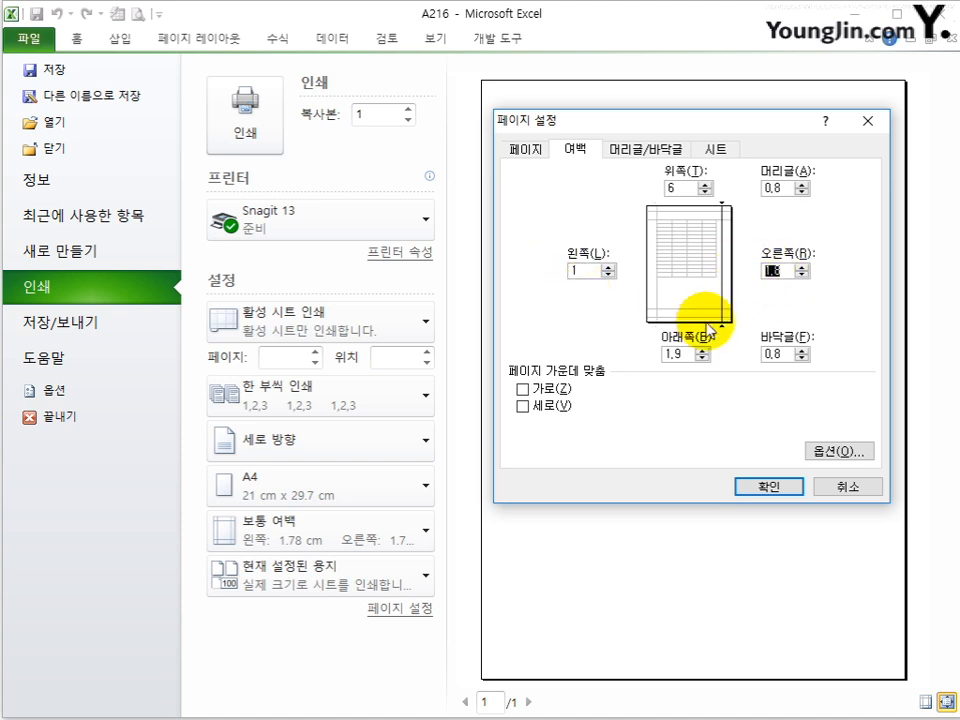
text(1)
drag(678, 353, 664, 353)
text(1)
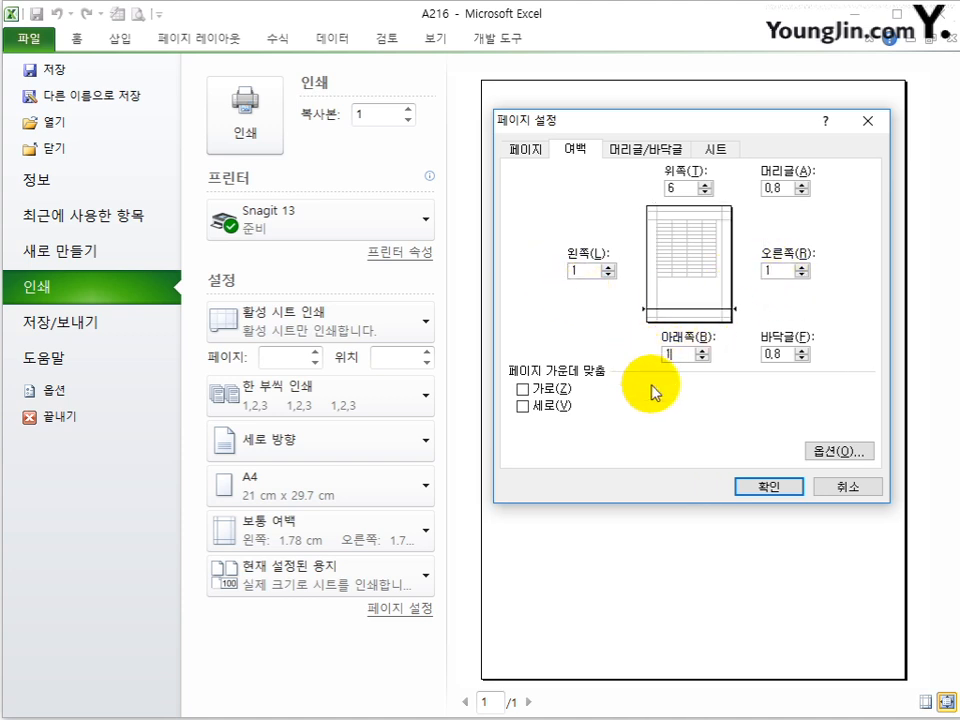
click(551, 393)
click(768, 486)
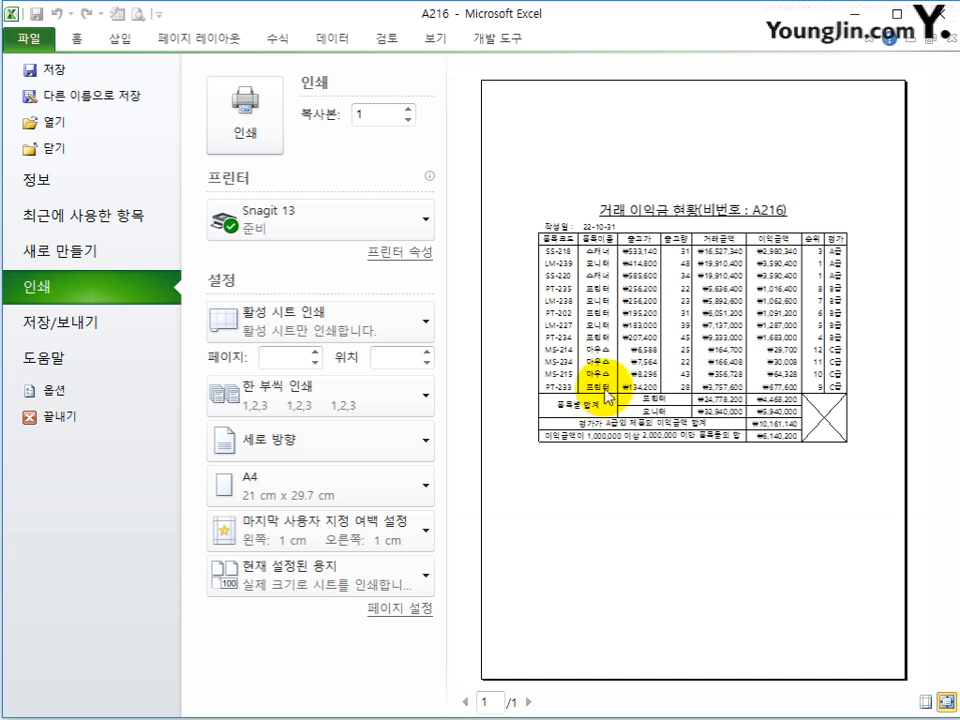
Widen columns E through I so the table reaches the page break line, and check the fit in the print preview.
click(76, 40)
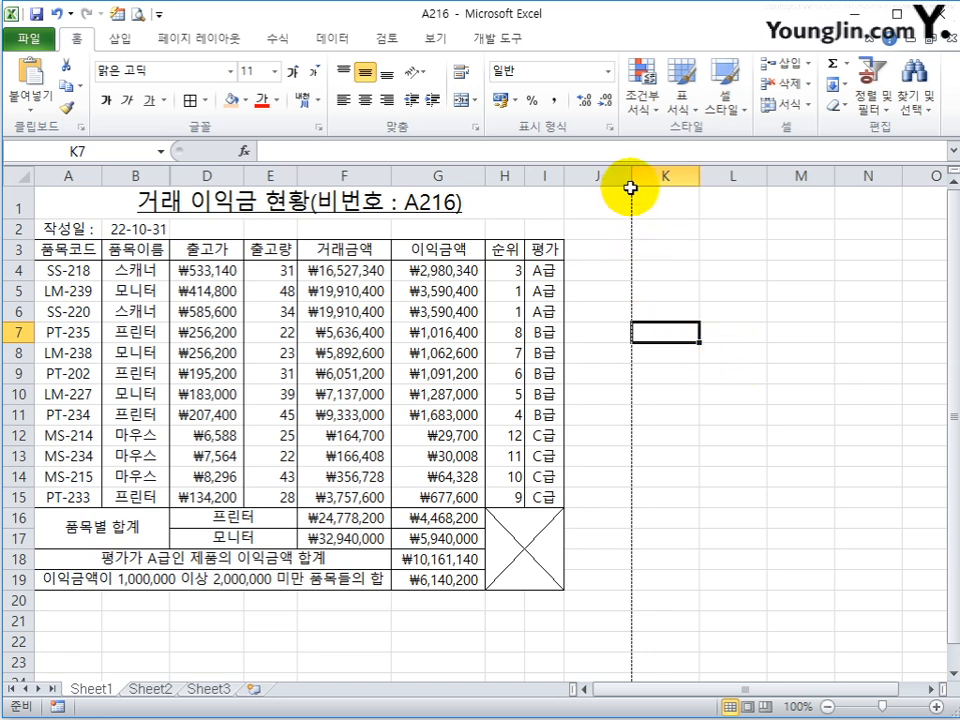
drag(566, 176, 516, 178)
drag(391, 177, 420, 177)
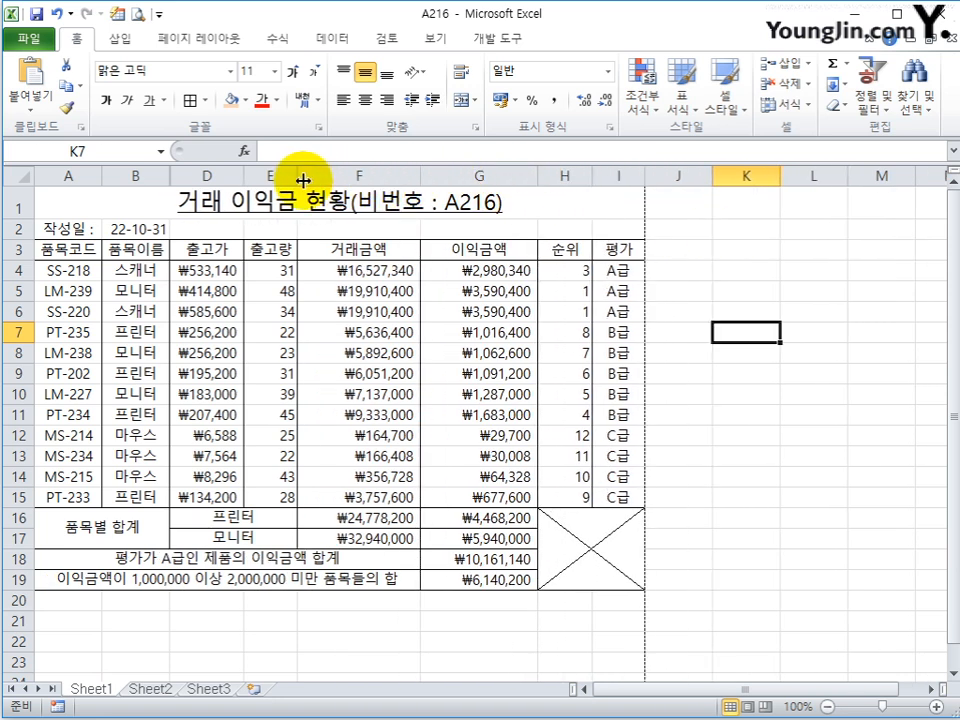
drag(299, 178, 325, 178)
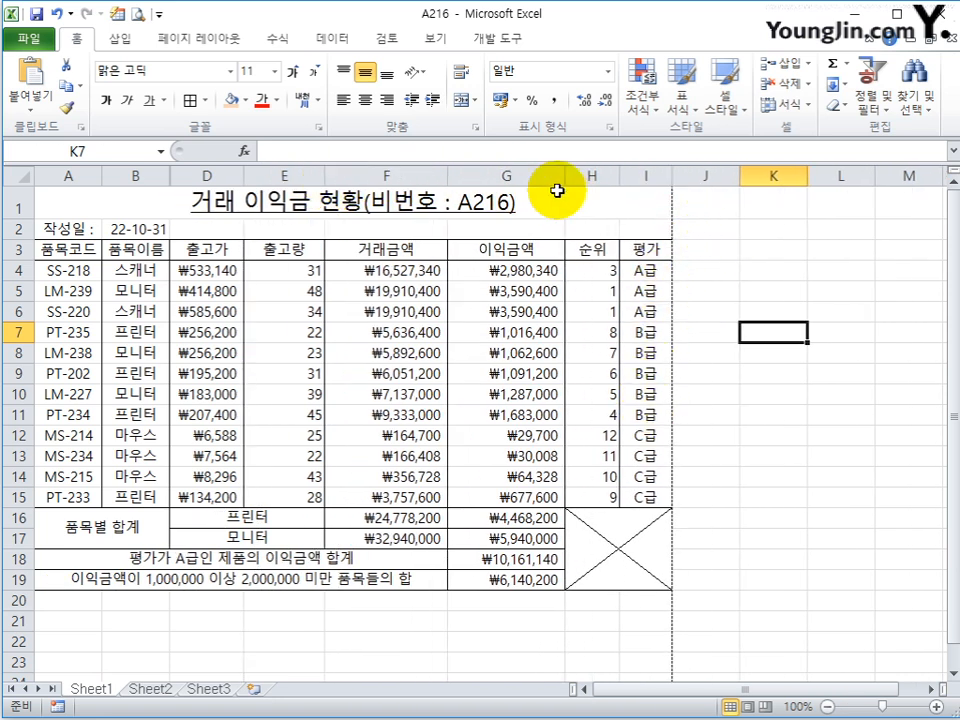
click(136, 14)
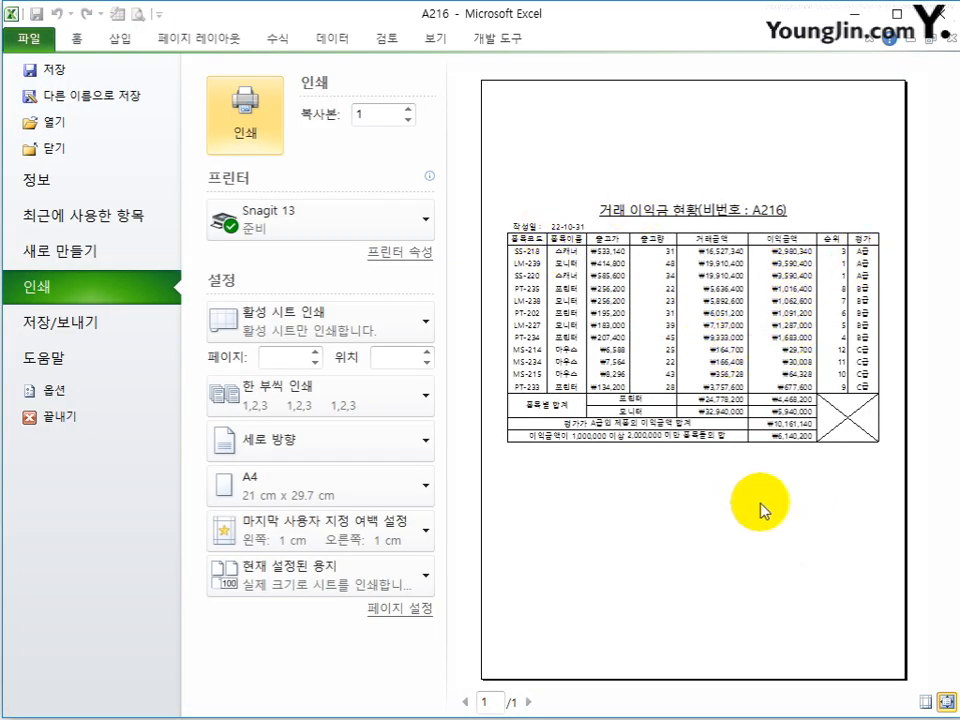
click(76, 40)
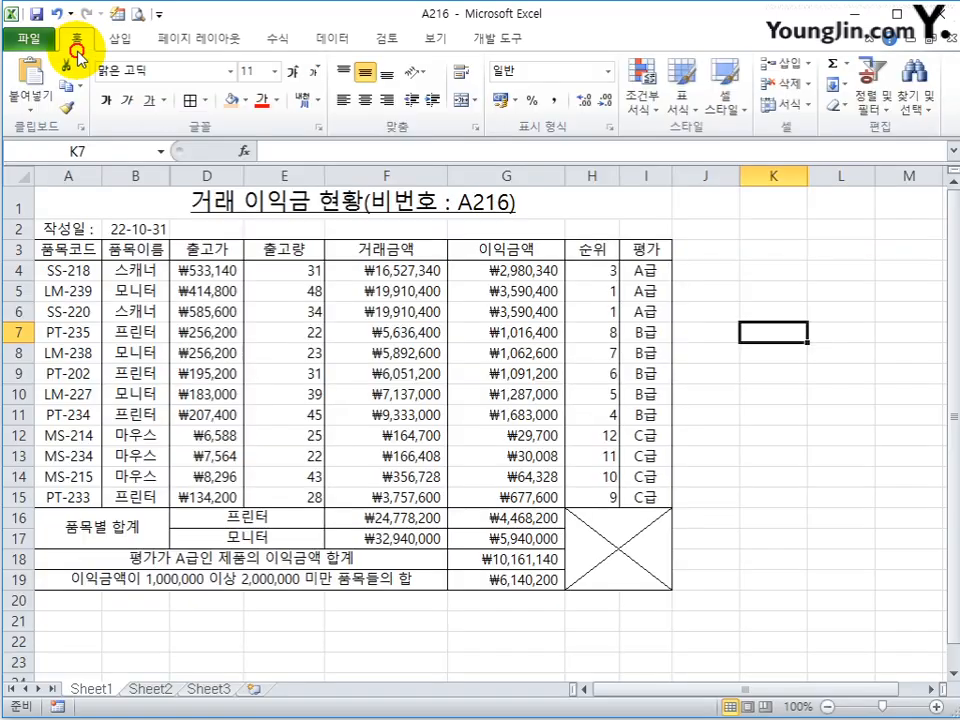
View the sheet in Page Break Preview and return to Normal view with the page break lines showing.
click(625, 500)
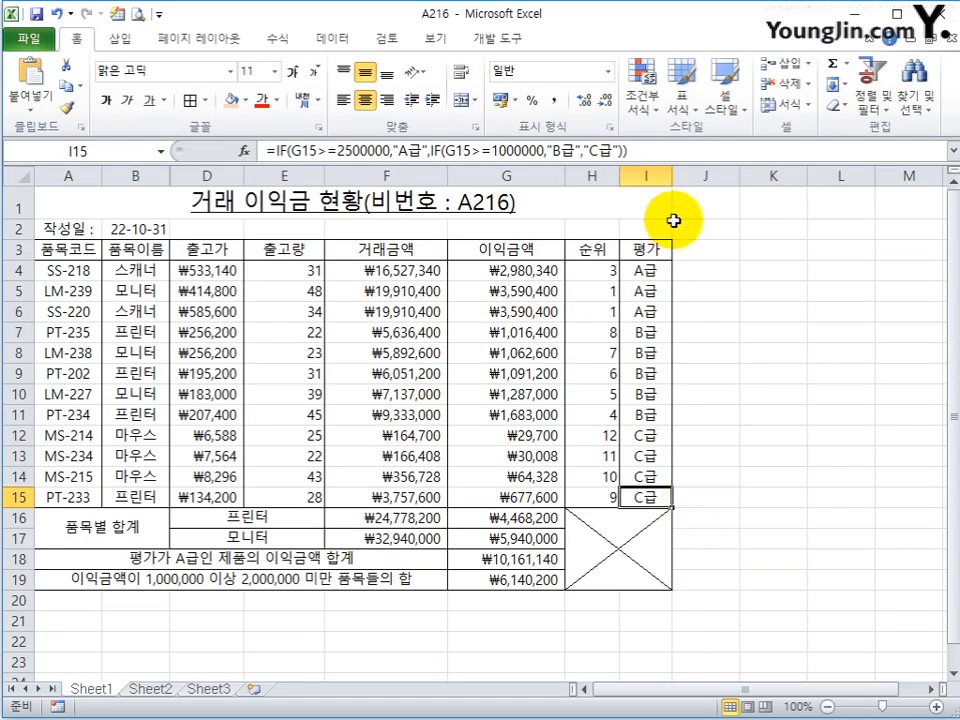
click(430, 42)
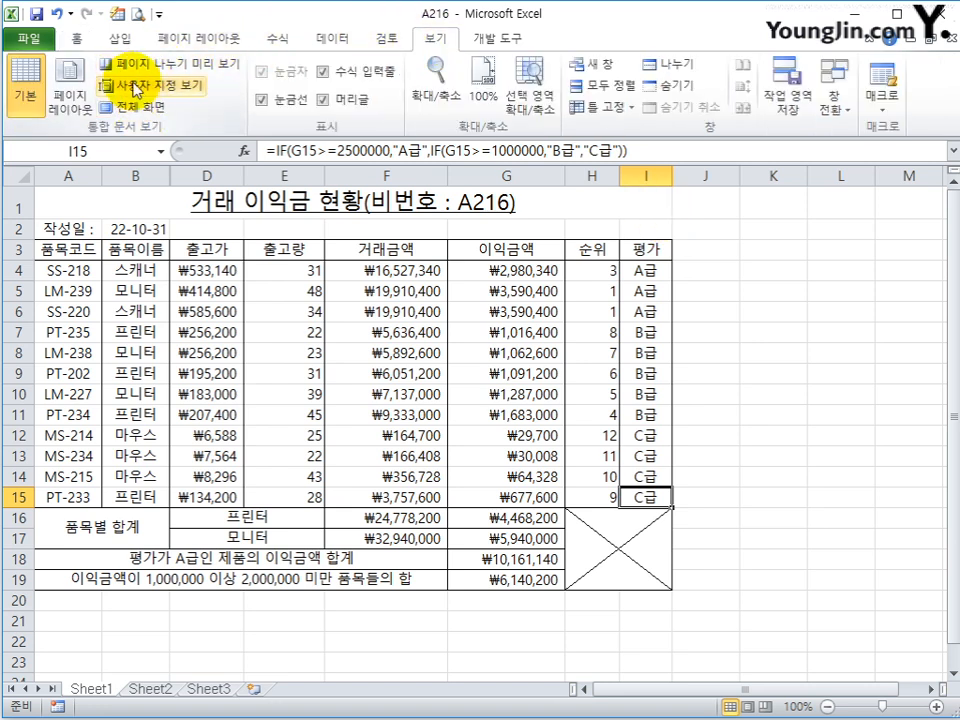
click(166, 66)
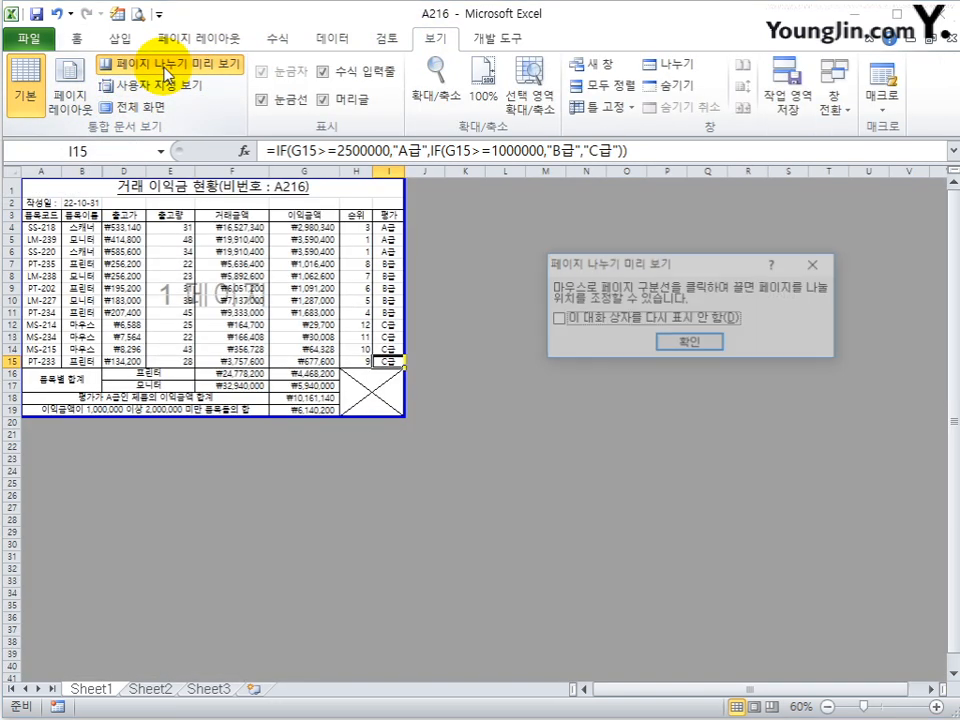
click(716, 355)
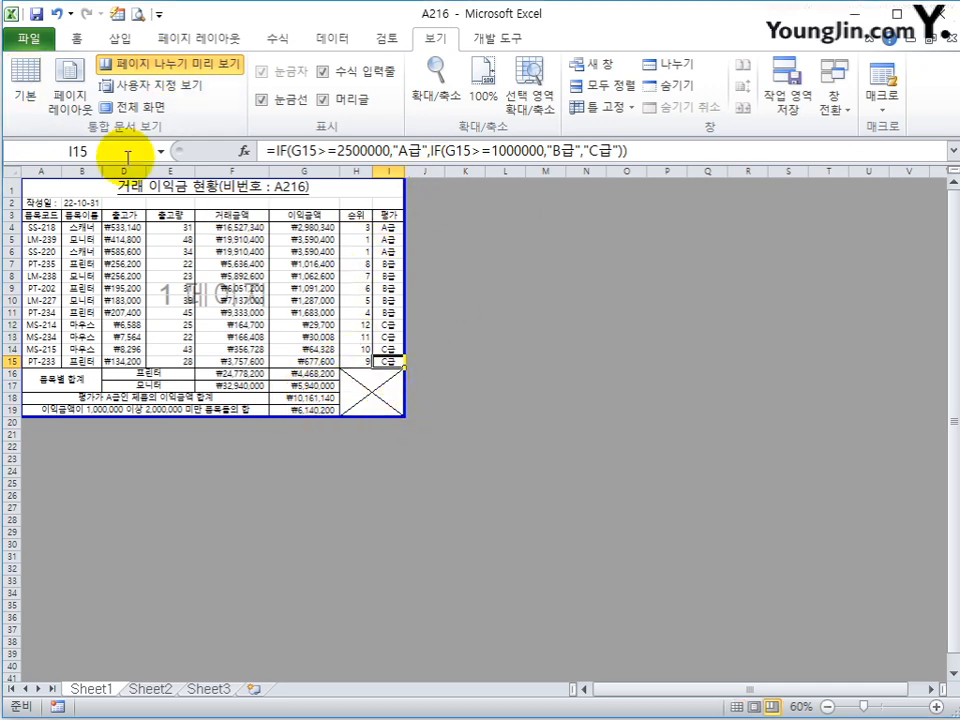
click(22, 88)
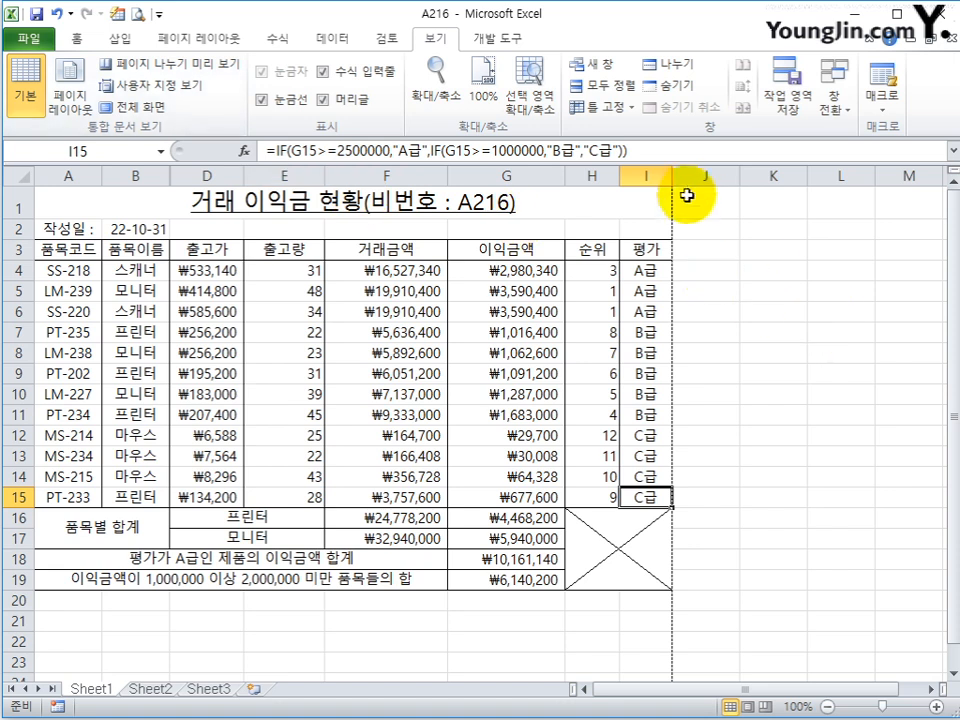
Check how far the printable page extends below the table using the page break lines.
scroll(668, 553, down, 1)
scroll(668, 553, down, 6)
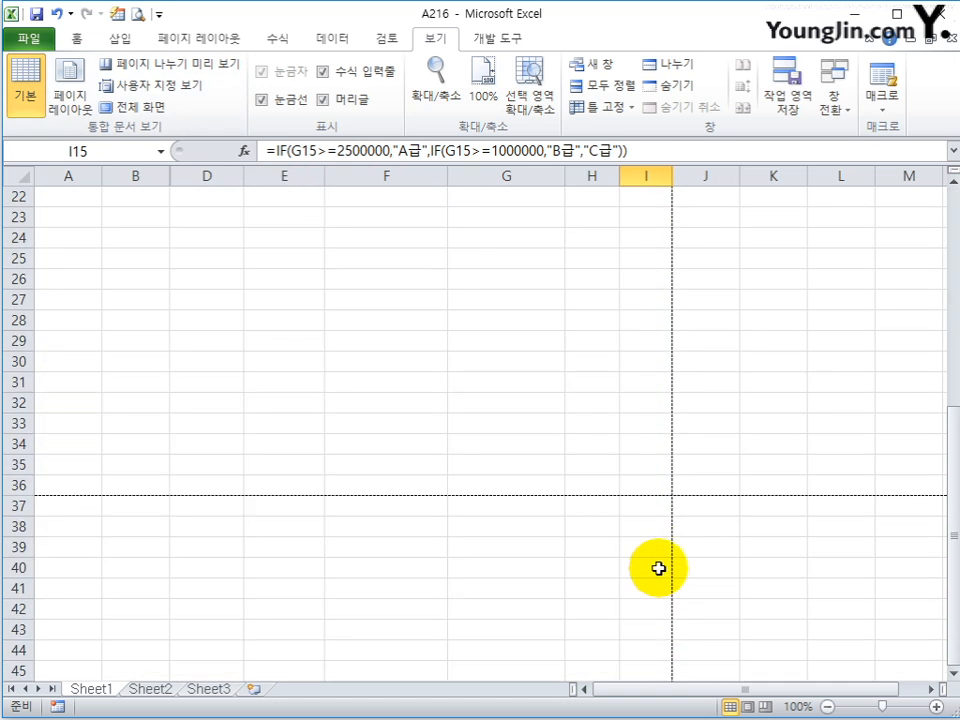
scroll(658, 568, up, 4)
scroll(583, 518, down, 3)
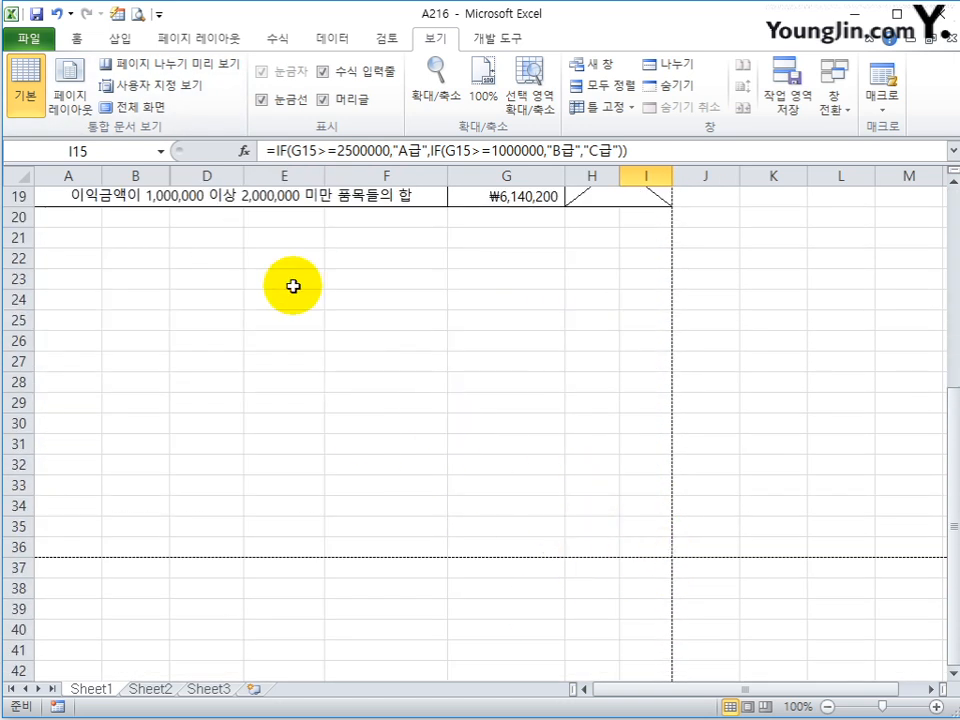
click(387, 339)
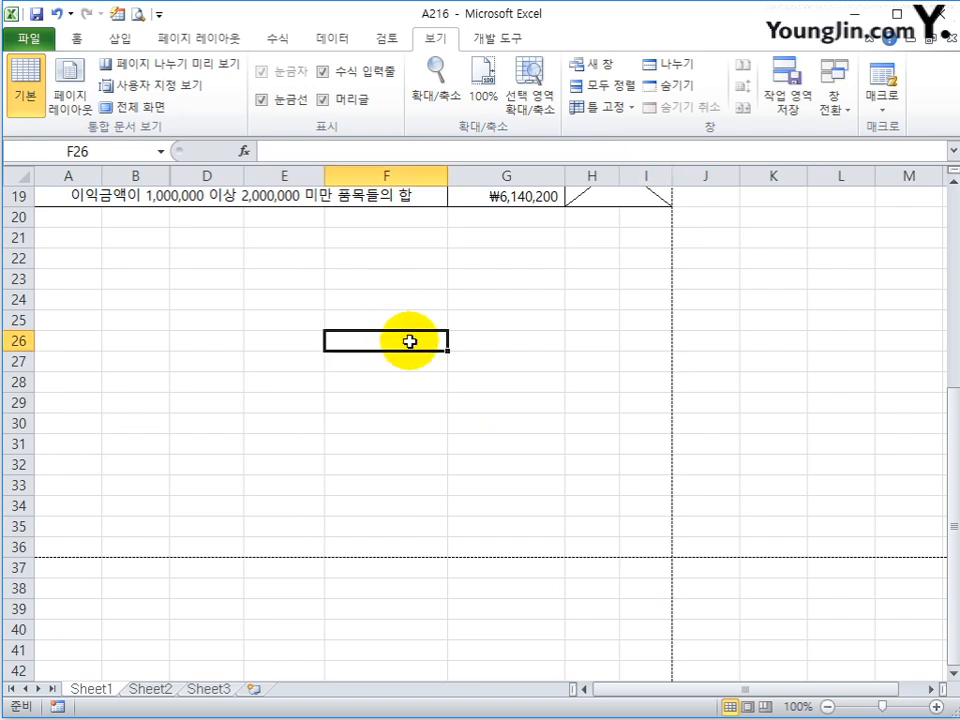